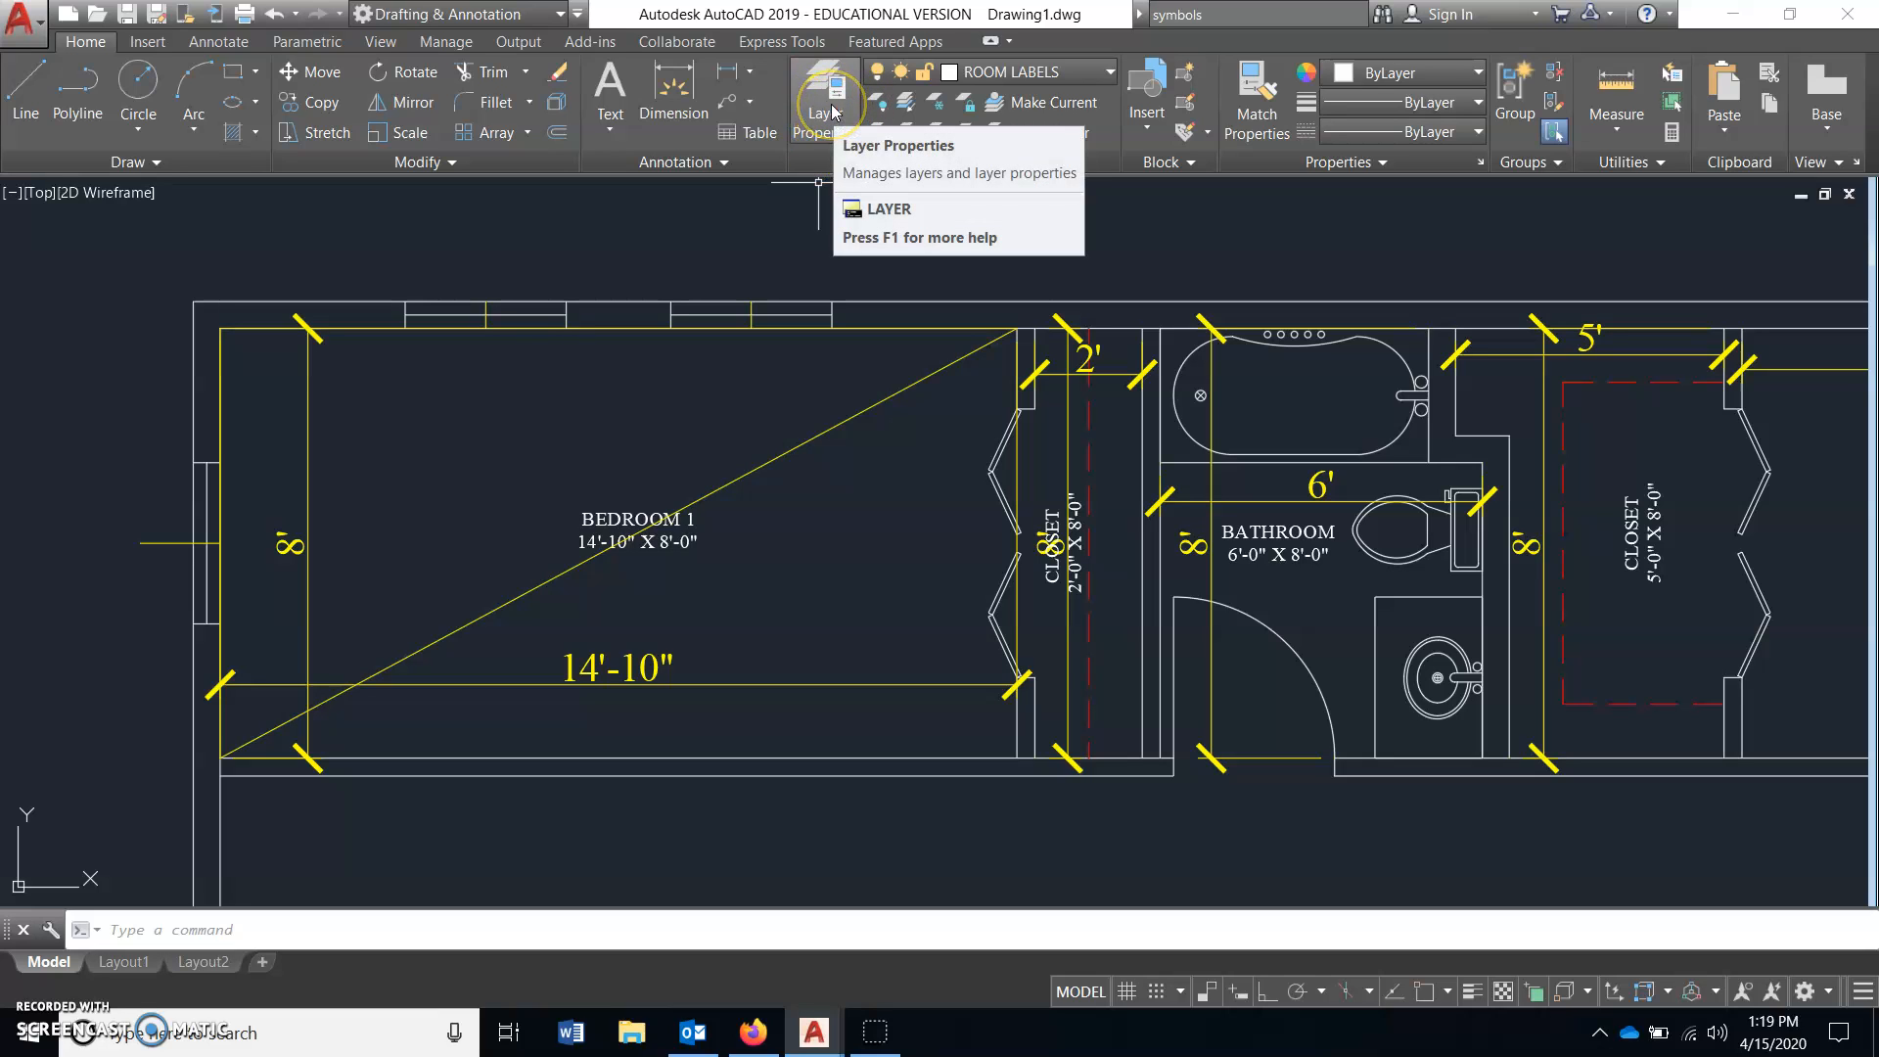
- Review the drawing's layers in the Layer Properties Manager, including the CONSTRUCTION layer's plot setting, and close it
{"action": "left_click", "coordinate": [825, 111]}
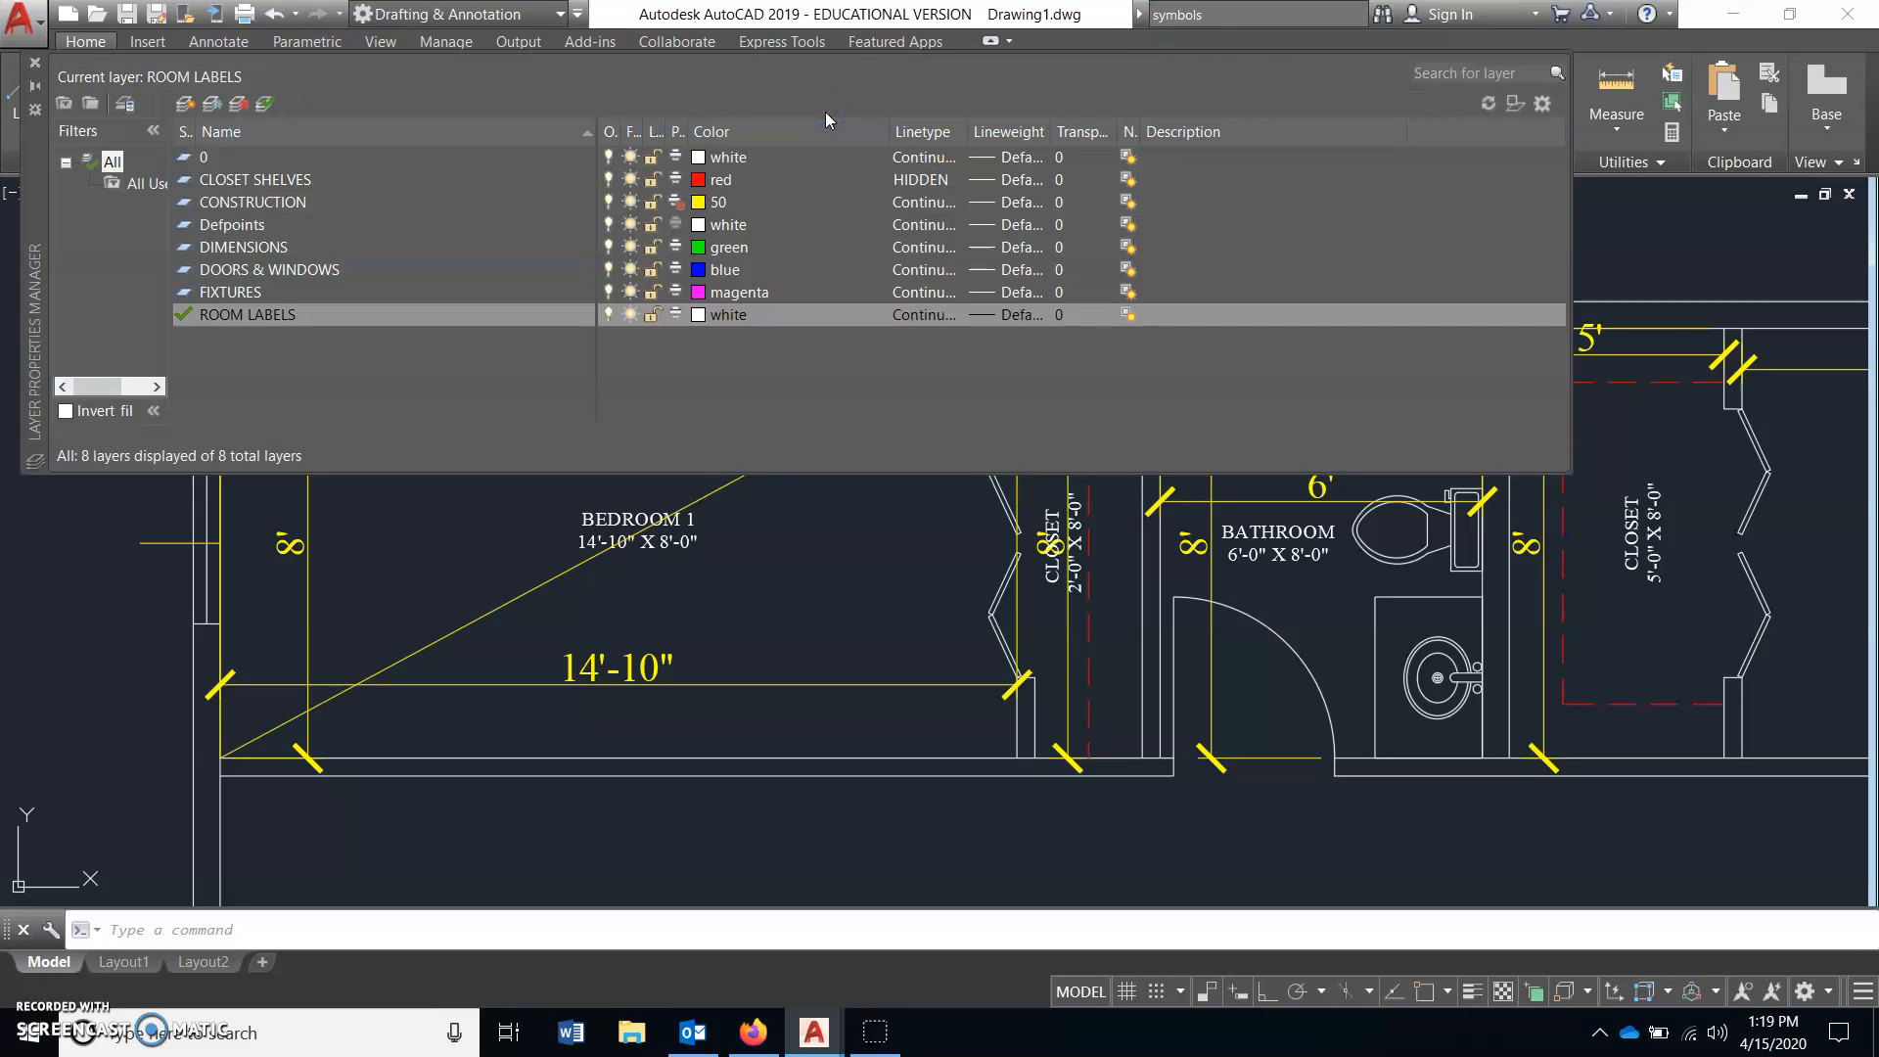
{"action": "left_click", "coordinate": [678, 203]}
{"action": "left_click", "coordinate": [305, 313]}
{"action": "left_click", "coordinate": [36, 63]}
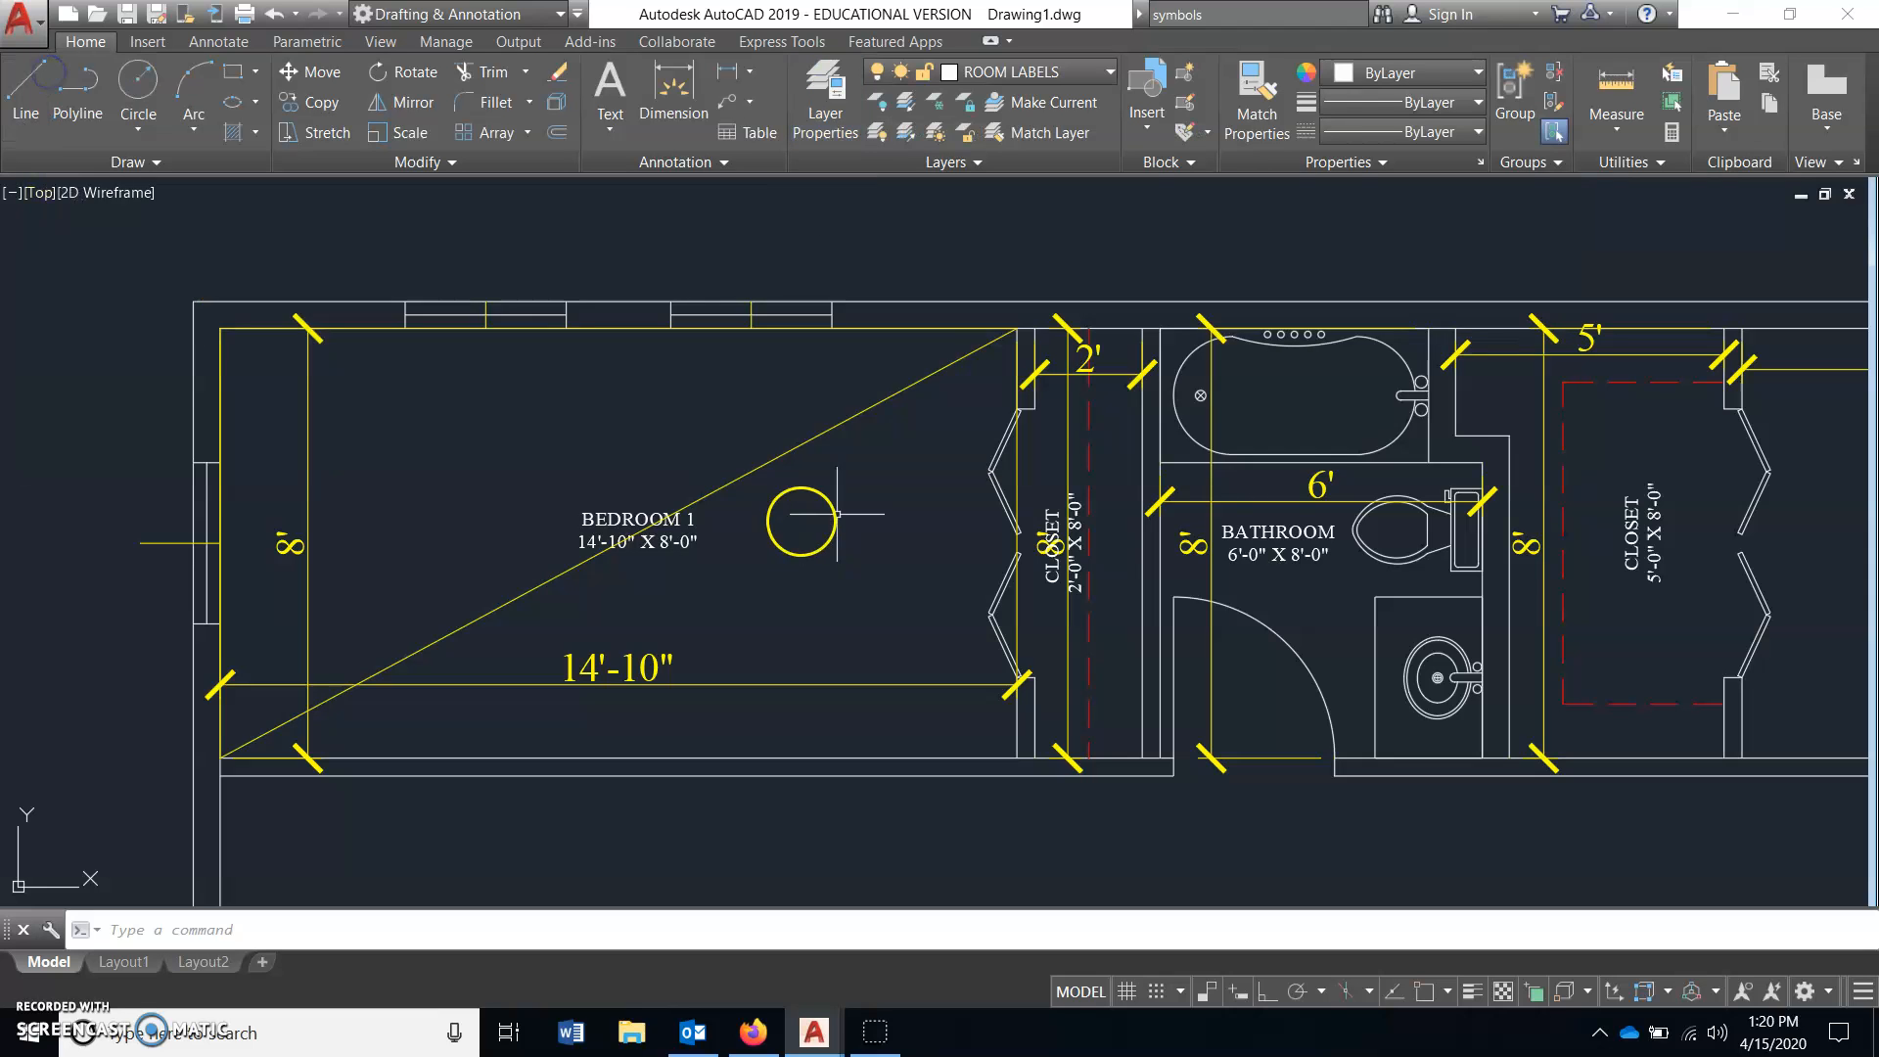
- Turn off the CONSTRUCTION layer to hide the construction lines and temporary dimensions in the floor plan
{"action": "scroll", "coordinate": [837, 513], "scroll_direction": "down", "scroll_amount": 2}
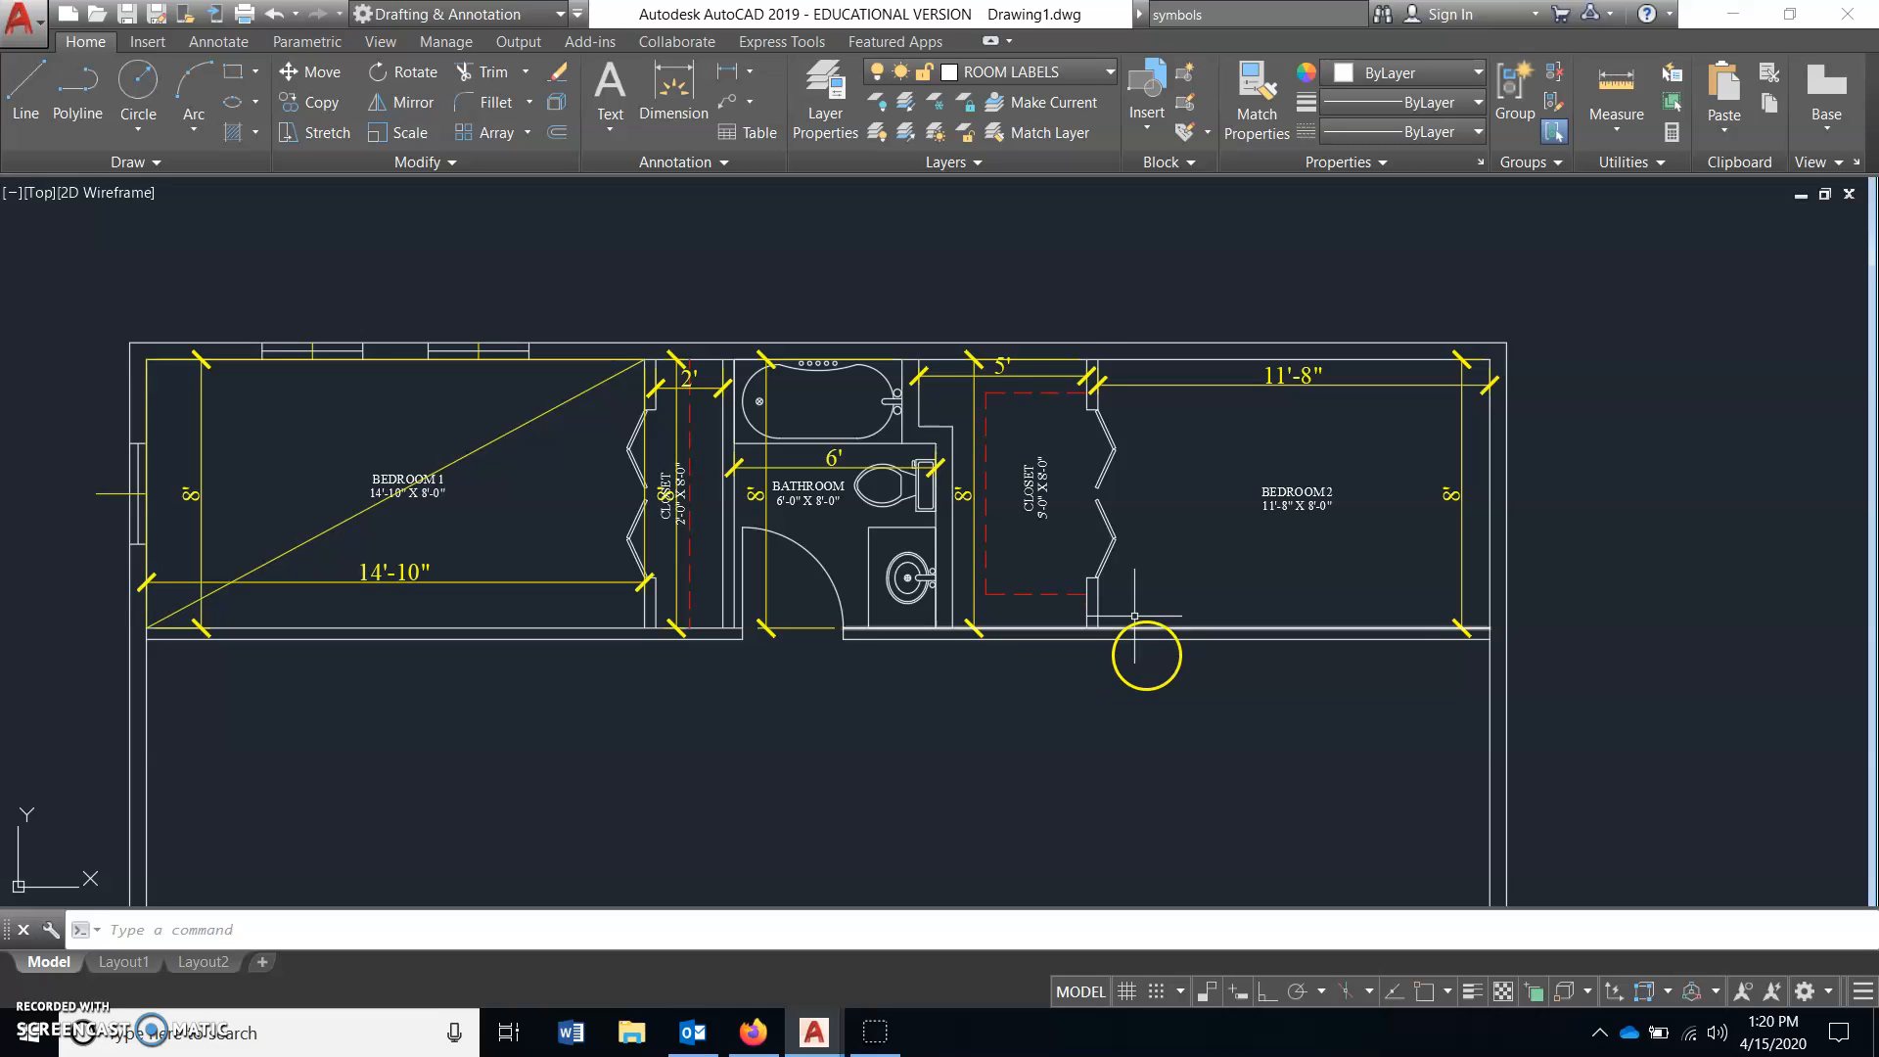
{"action": "left_click", "coordinate": [1067, 74]}
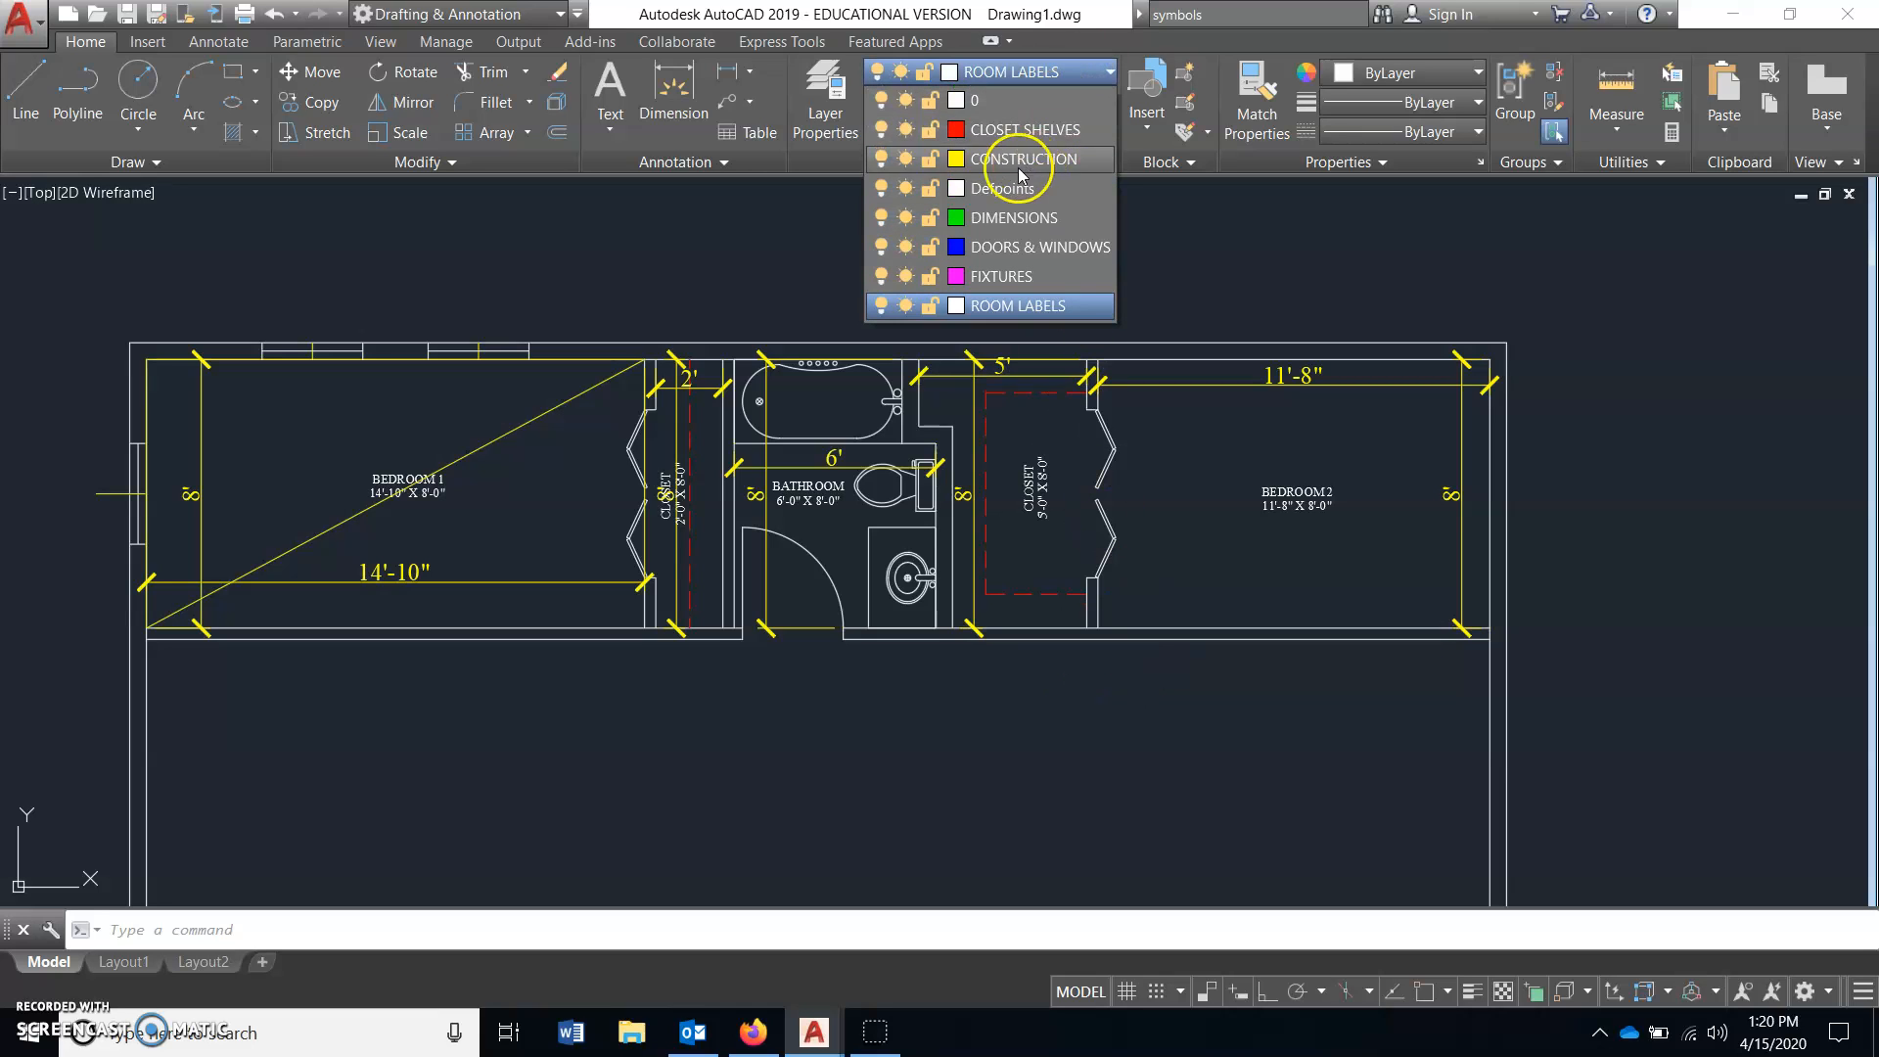
{"action": "left_click", "coordinate": [883, 156]}
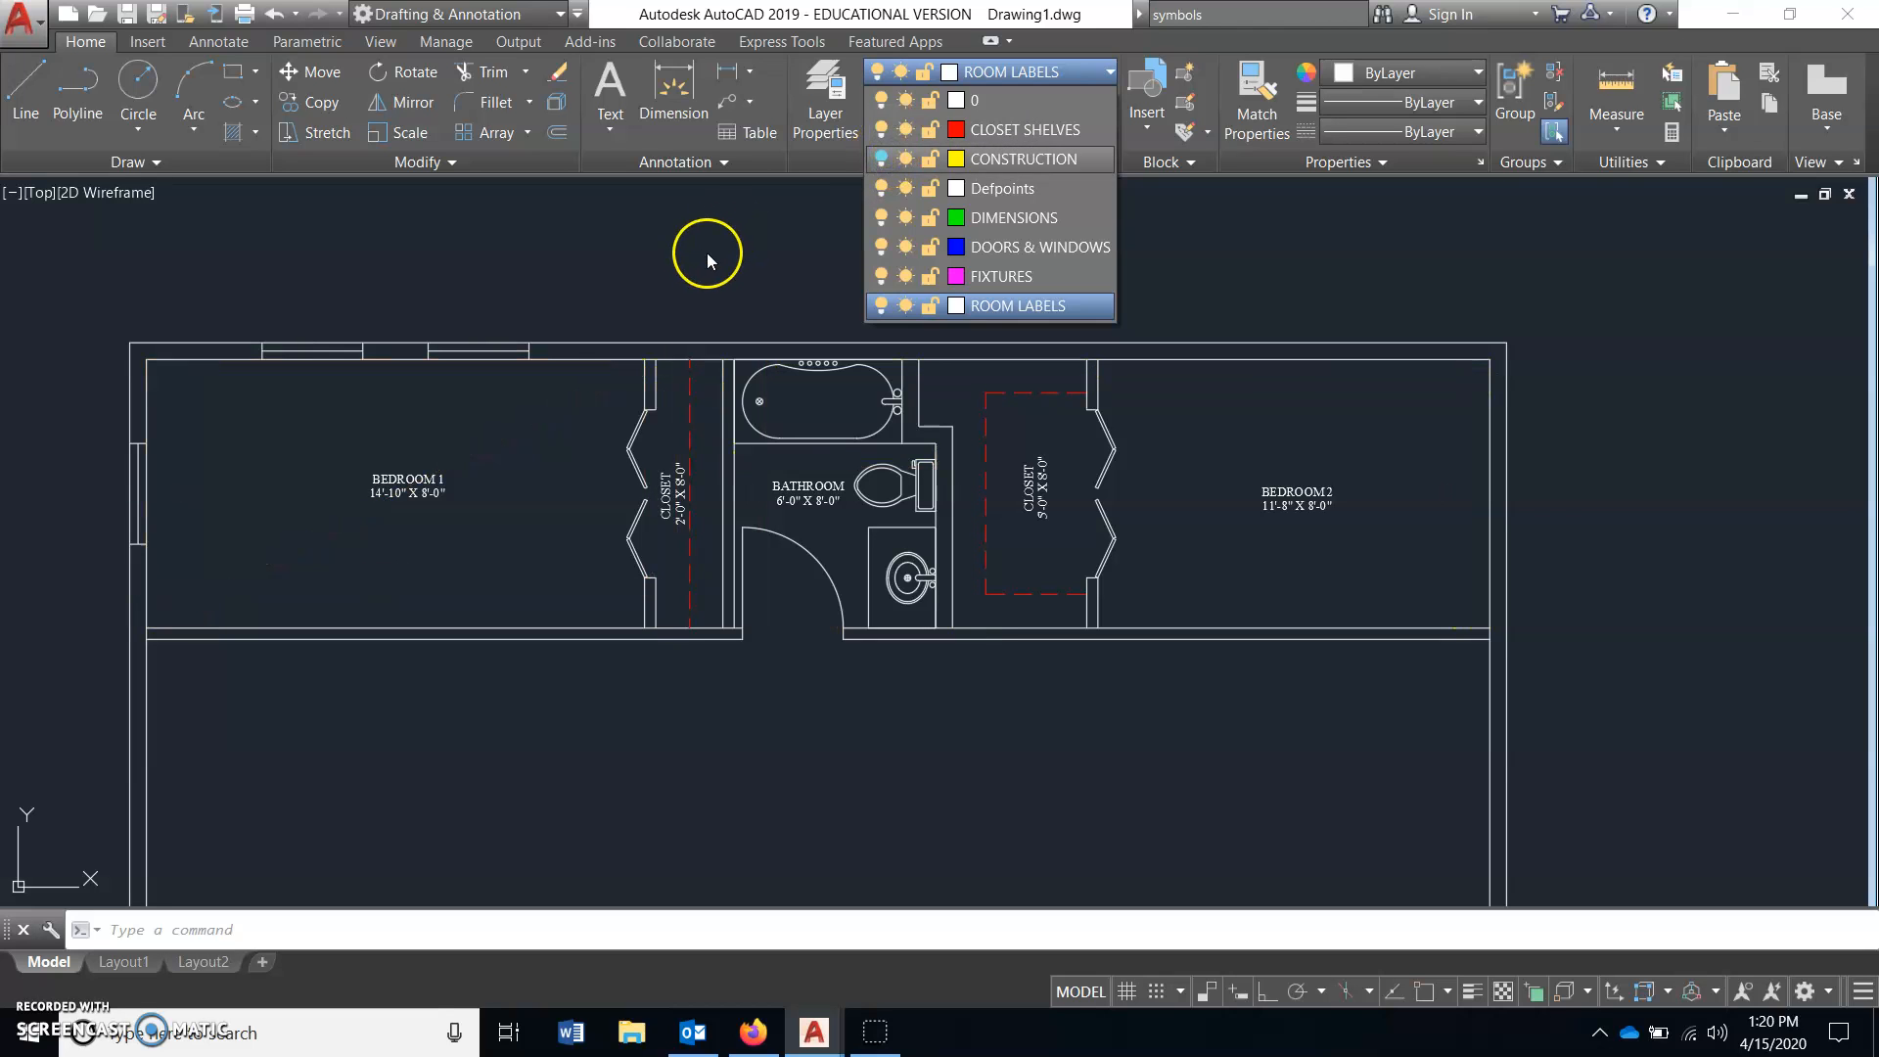
{"action": "middle_click_drag", "start_coordinate": [562, 490], "coordinate": [798, 480]}
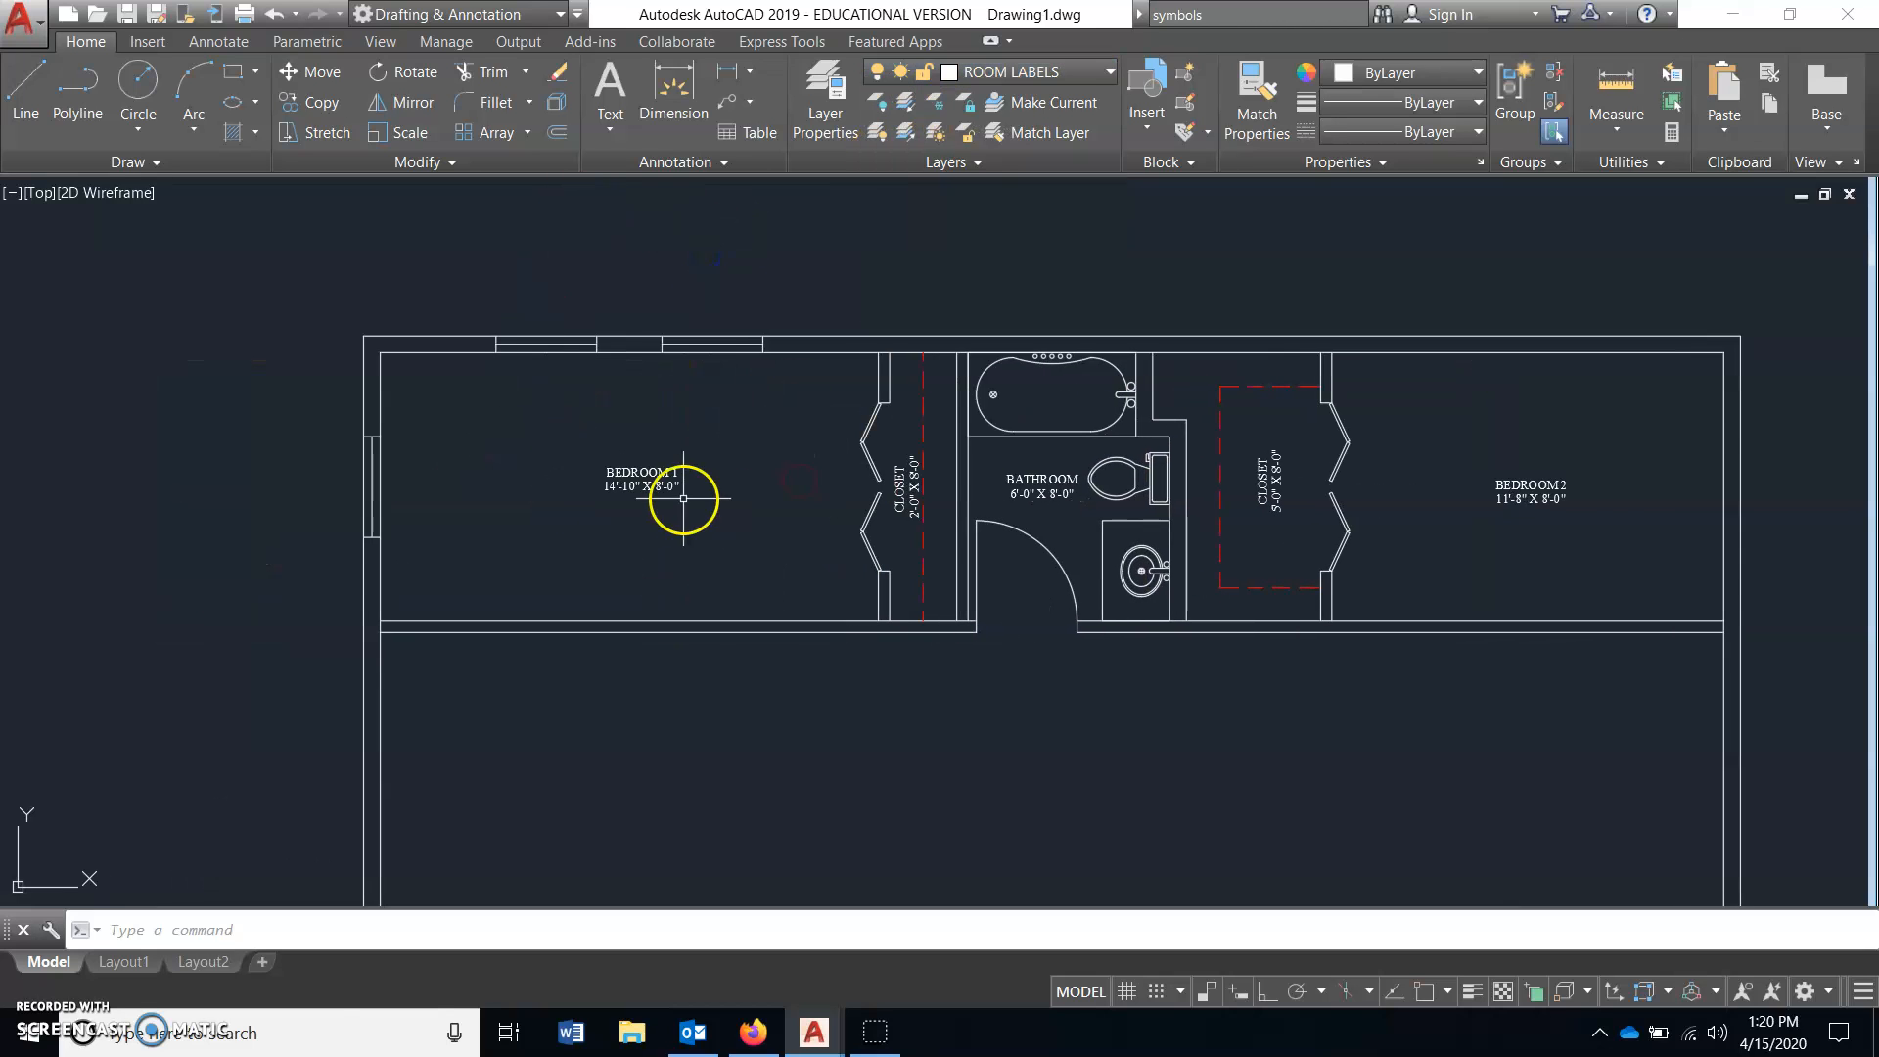
{"action": "scroll", "coordinate": [683, 498], "scroll_direction": "up", "scroll_amount": 2}
{"action": "scroll", "coordinate": [881, 533], "scroll_direction": "up", "scroll_amount": 2}
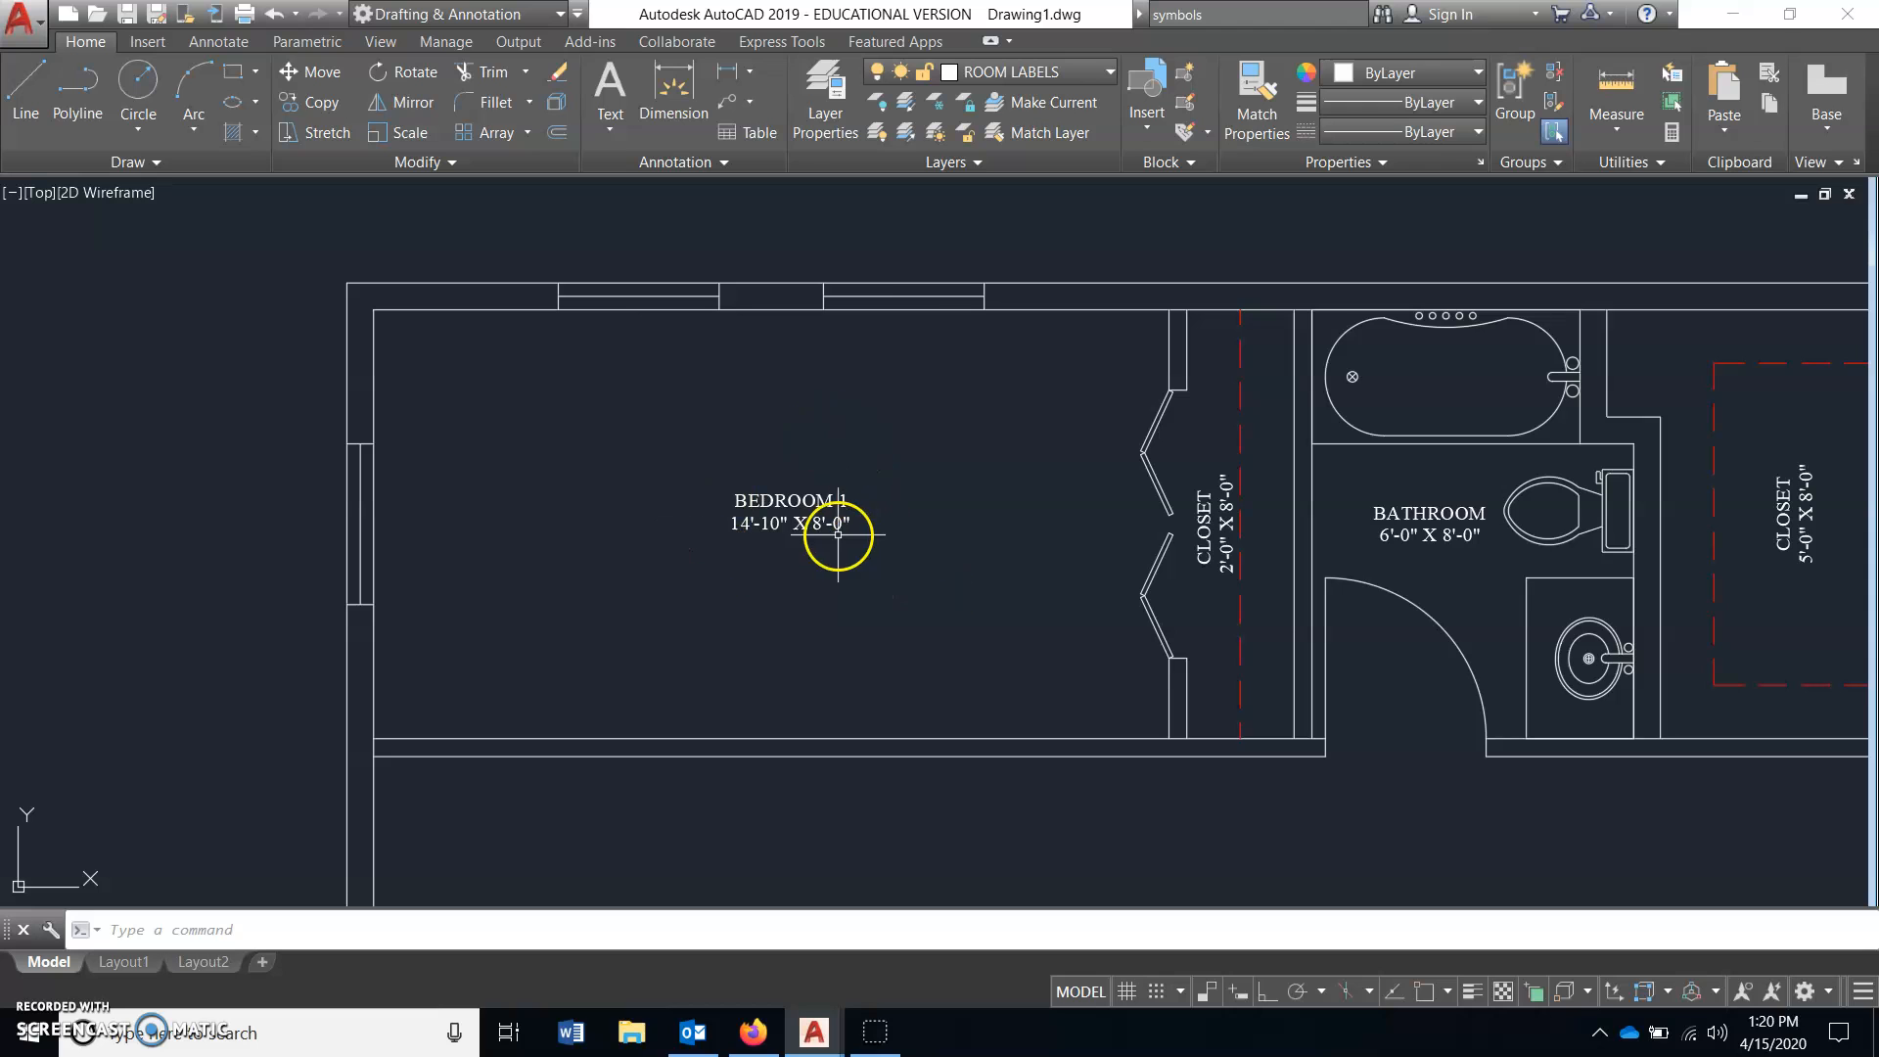
- Delete the leftover oversized fixture drawing lying beside the floor plan
{"action": "scroll", "coordinate": [840, 536], "scroll_direction": "down", "scroll_amount": 6}
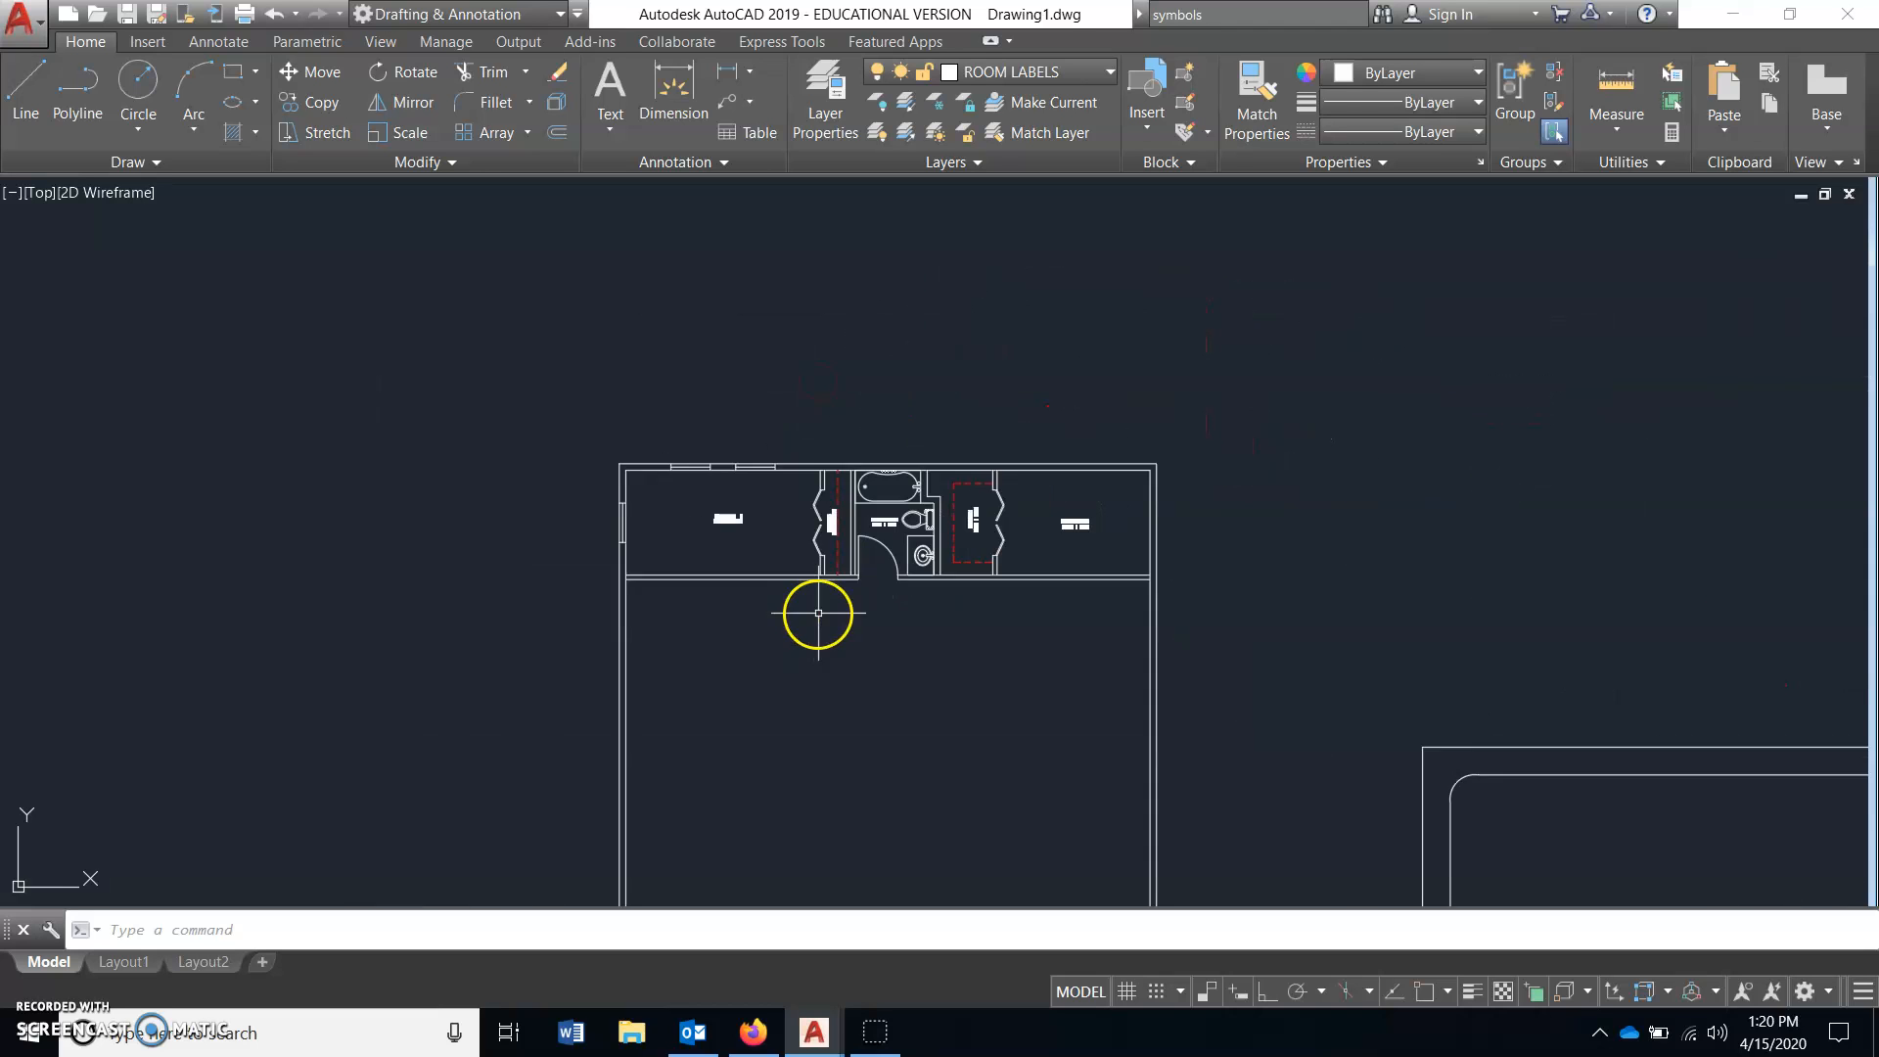
{"action": "scroll", "coordinate": [1367, 637], "scroll_direction": "down", "scroll_amount": 2}
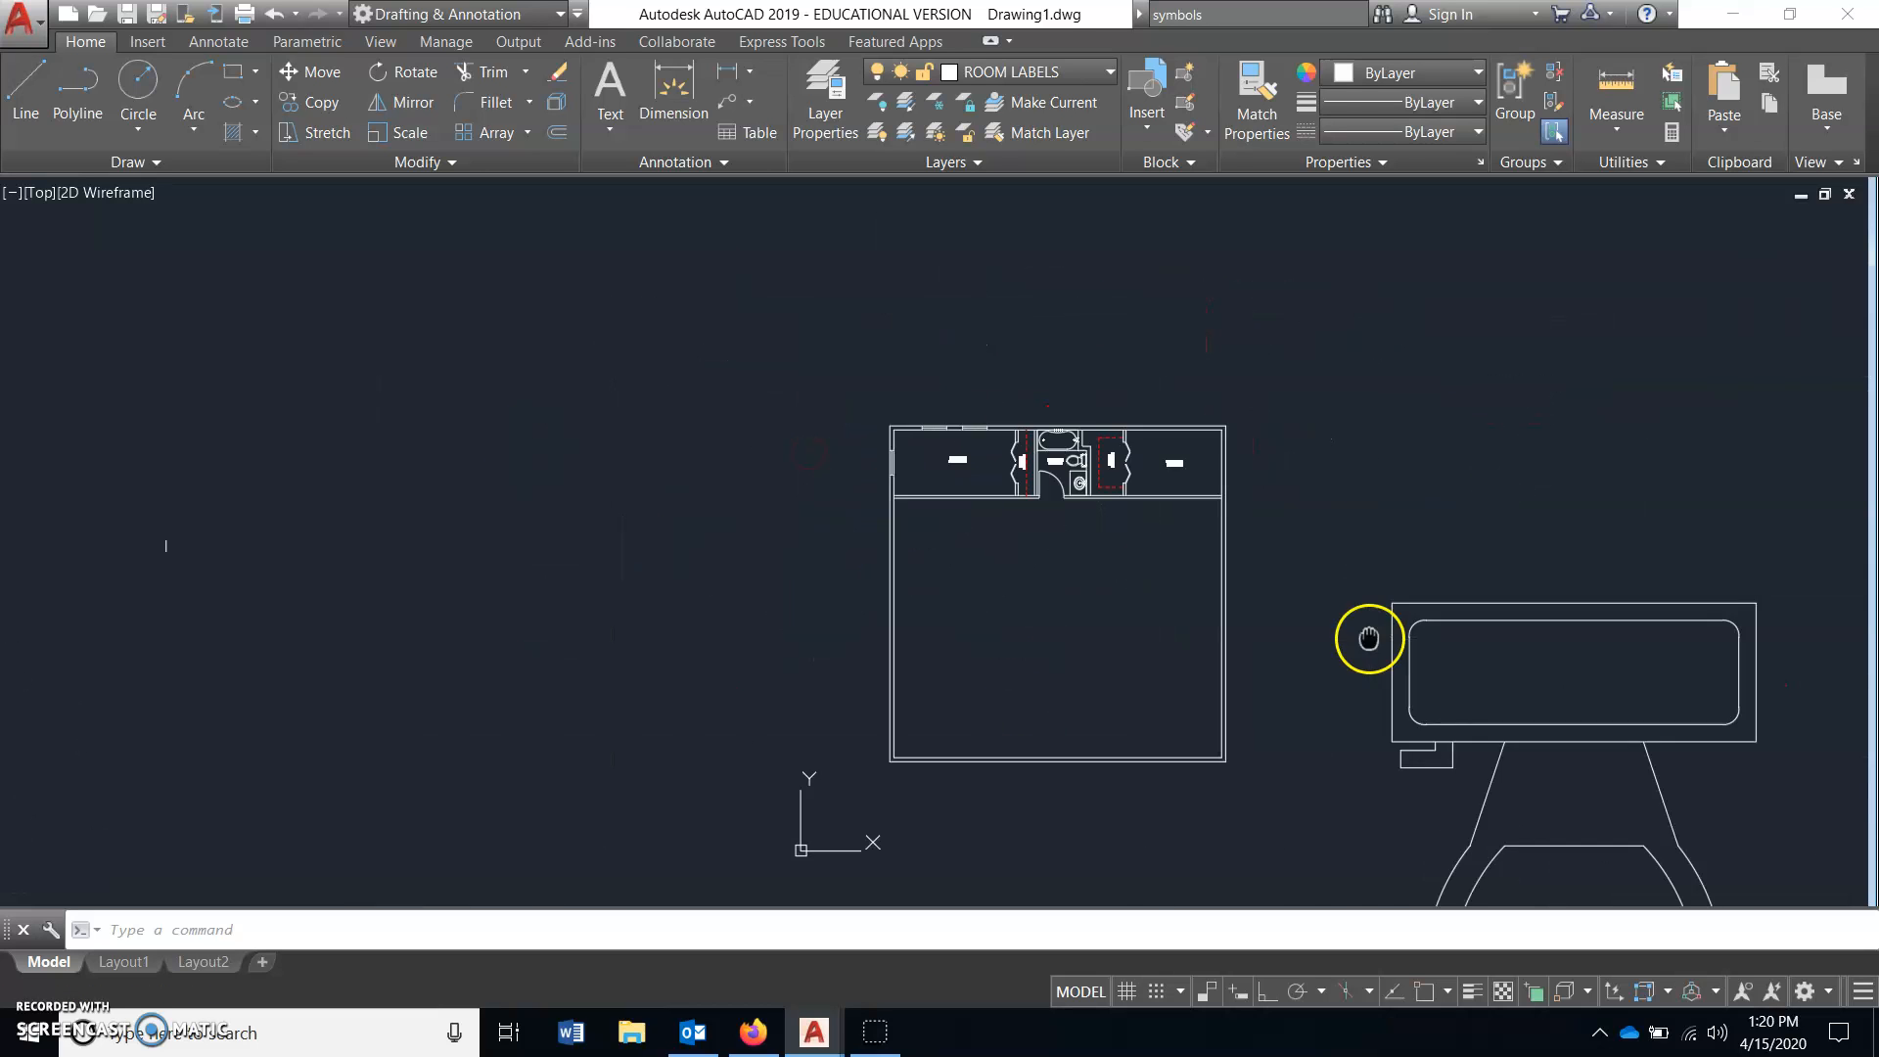
{"action": "middle_click_drag", "start_coordinate": [1367, 638], "coordinate": [1001, 429]}
{"action": "left_click", "coordinate": [1325, 525]}
{"action": "left_click", "coordinate": [1248, 548]}
{"action": "key", "text": "Delete"}
{"action": "middle_click_drag", "start_coordinate": [724, 331], "coordinate": [928, 425]}
{"action": "scroll", "coordinate": [751, 356], "scroll_direction": "up", "scroll_amount": 4}
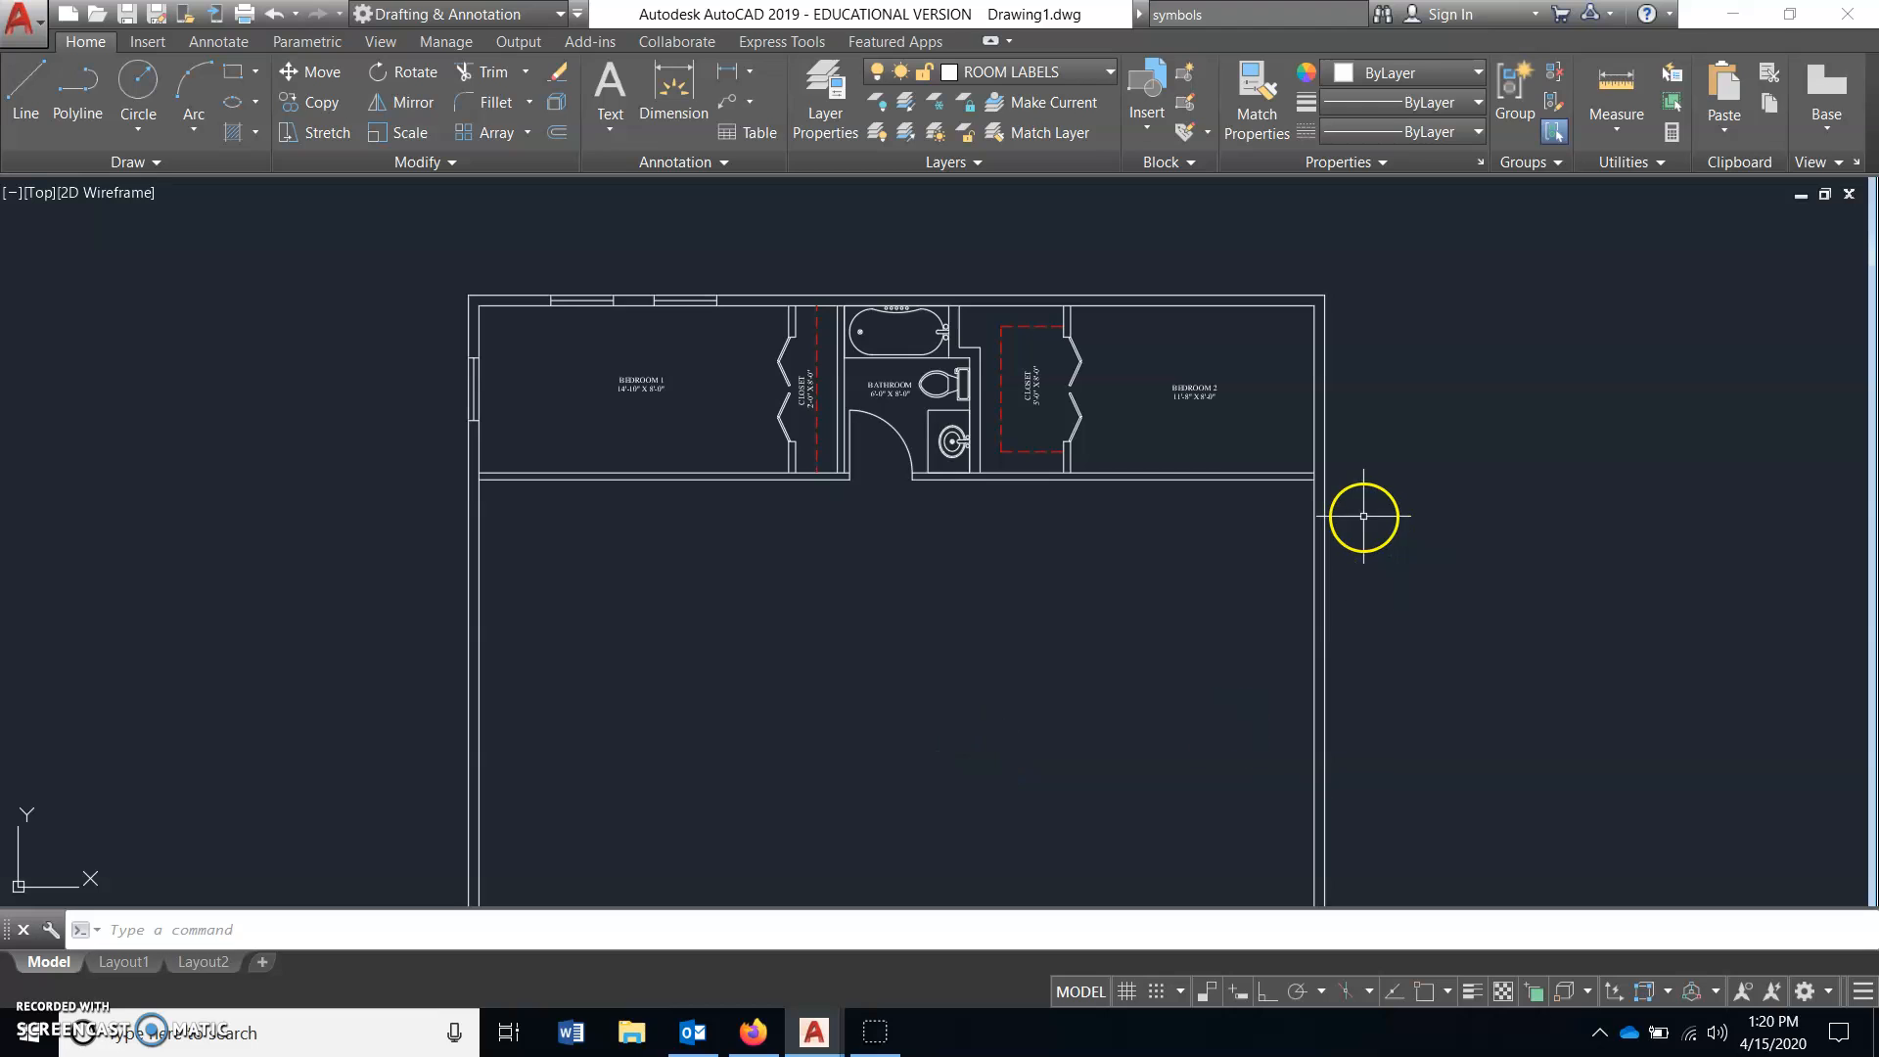
- Inspect the floor plan's bedrooms, bathroom and closets up close, ending at the bathtub
{"action": "scroll", "coordinate": [751, 409], "scroll_direction": "up", "scroll_amount": 2}
{"action": "middle_click_drag", "start_coordinate": [752, 409], "coordinate": [656, 439]}
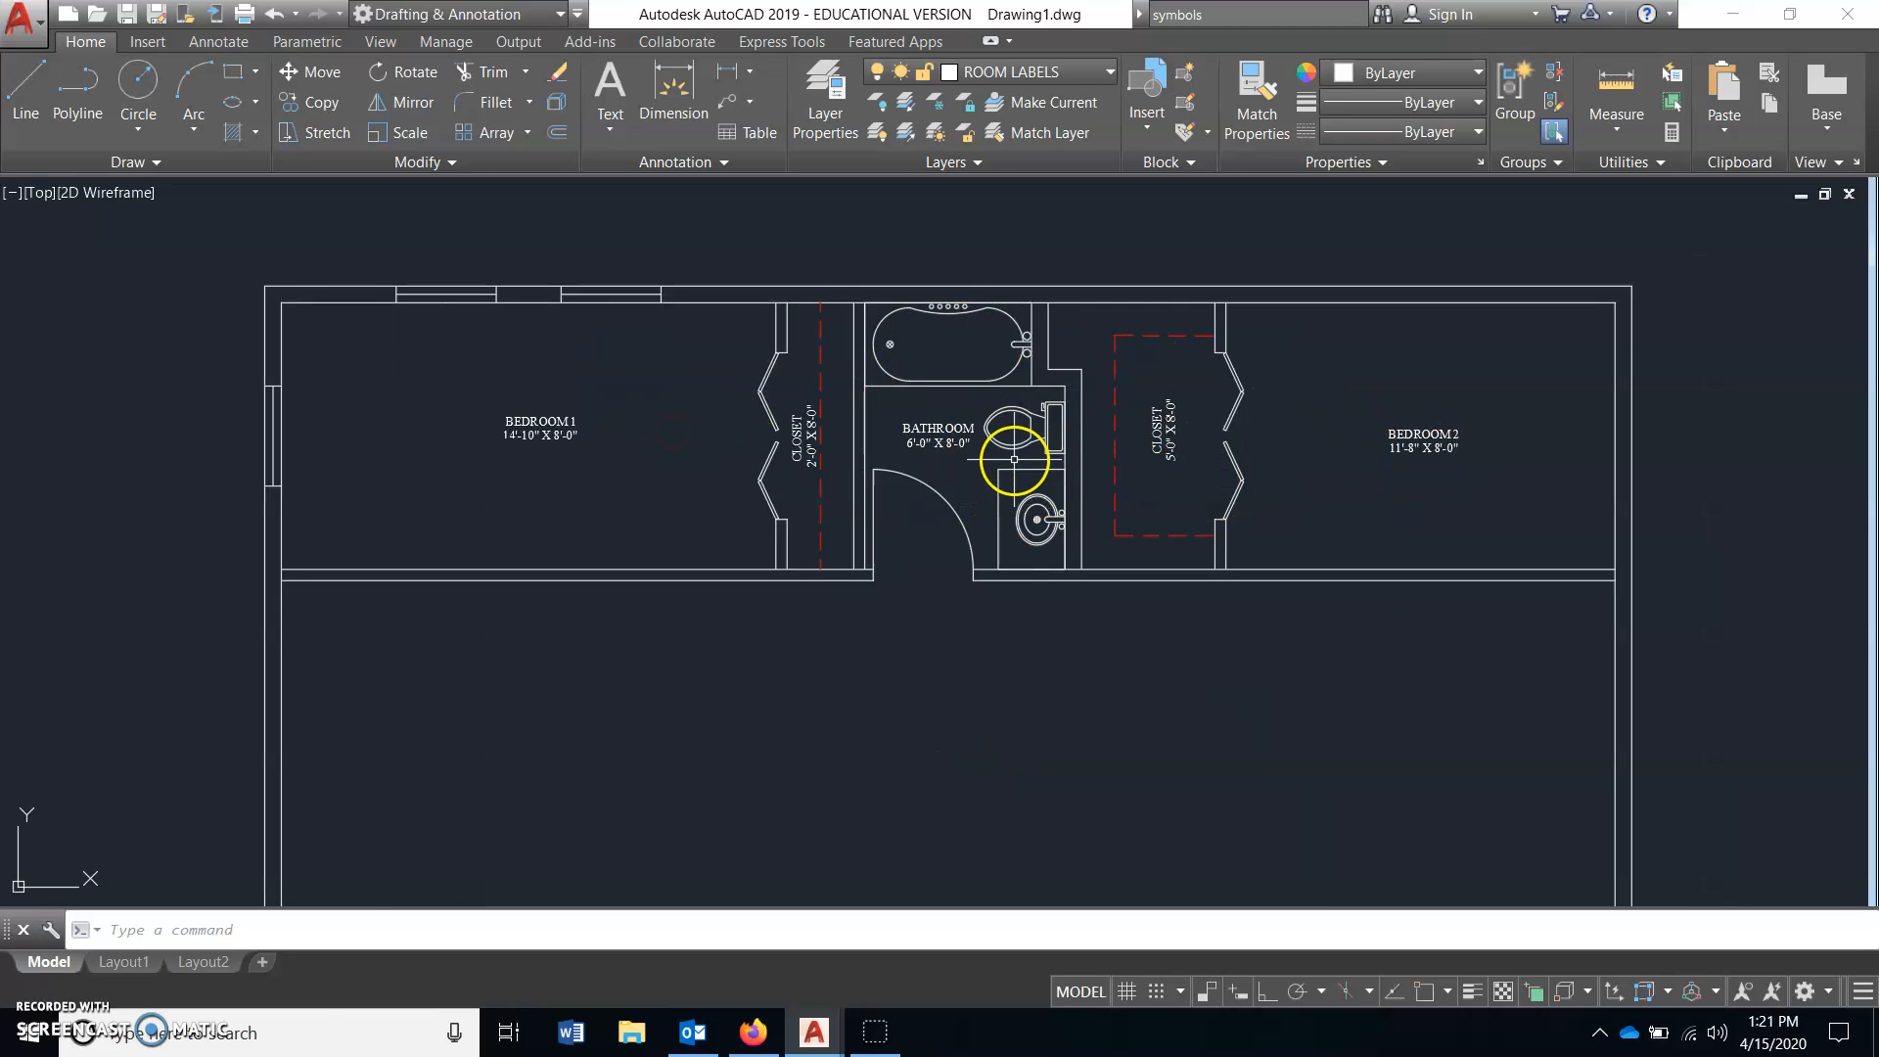
{"action": "middle_click_drag", "start_coordinate": [883, 439], "coordinate": [820, 464]}
{"action": "scroll", "coordinate": [703, 425], "scroll_direction": "up", "scroll_amount": 2}
{"action": "middle_click_drag", "start_coordinate": [703, 428], "coordinate": [956, 500]}
{"action": "middle_click_drag", "start_coordinate": [1413, 446], "coordinate": [1093, 398]}
{"action": "scroll", "coordinate": [978, 372], "scroll_direction": "up", "scroll_amount": 2}
{"action": "middle_click_drag", "start_coordinate": [977, 372], "coordinate": [914, 462]}
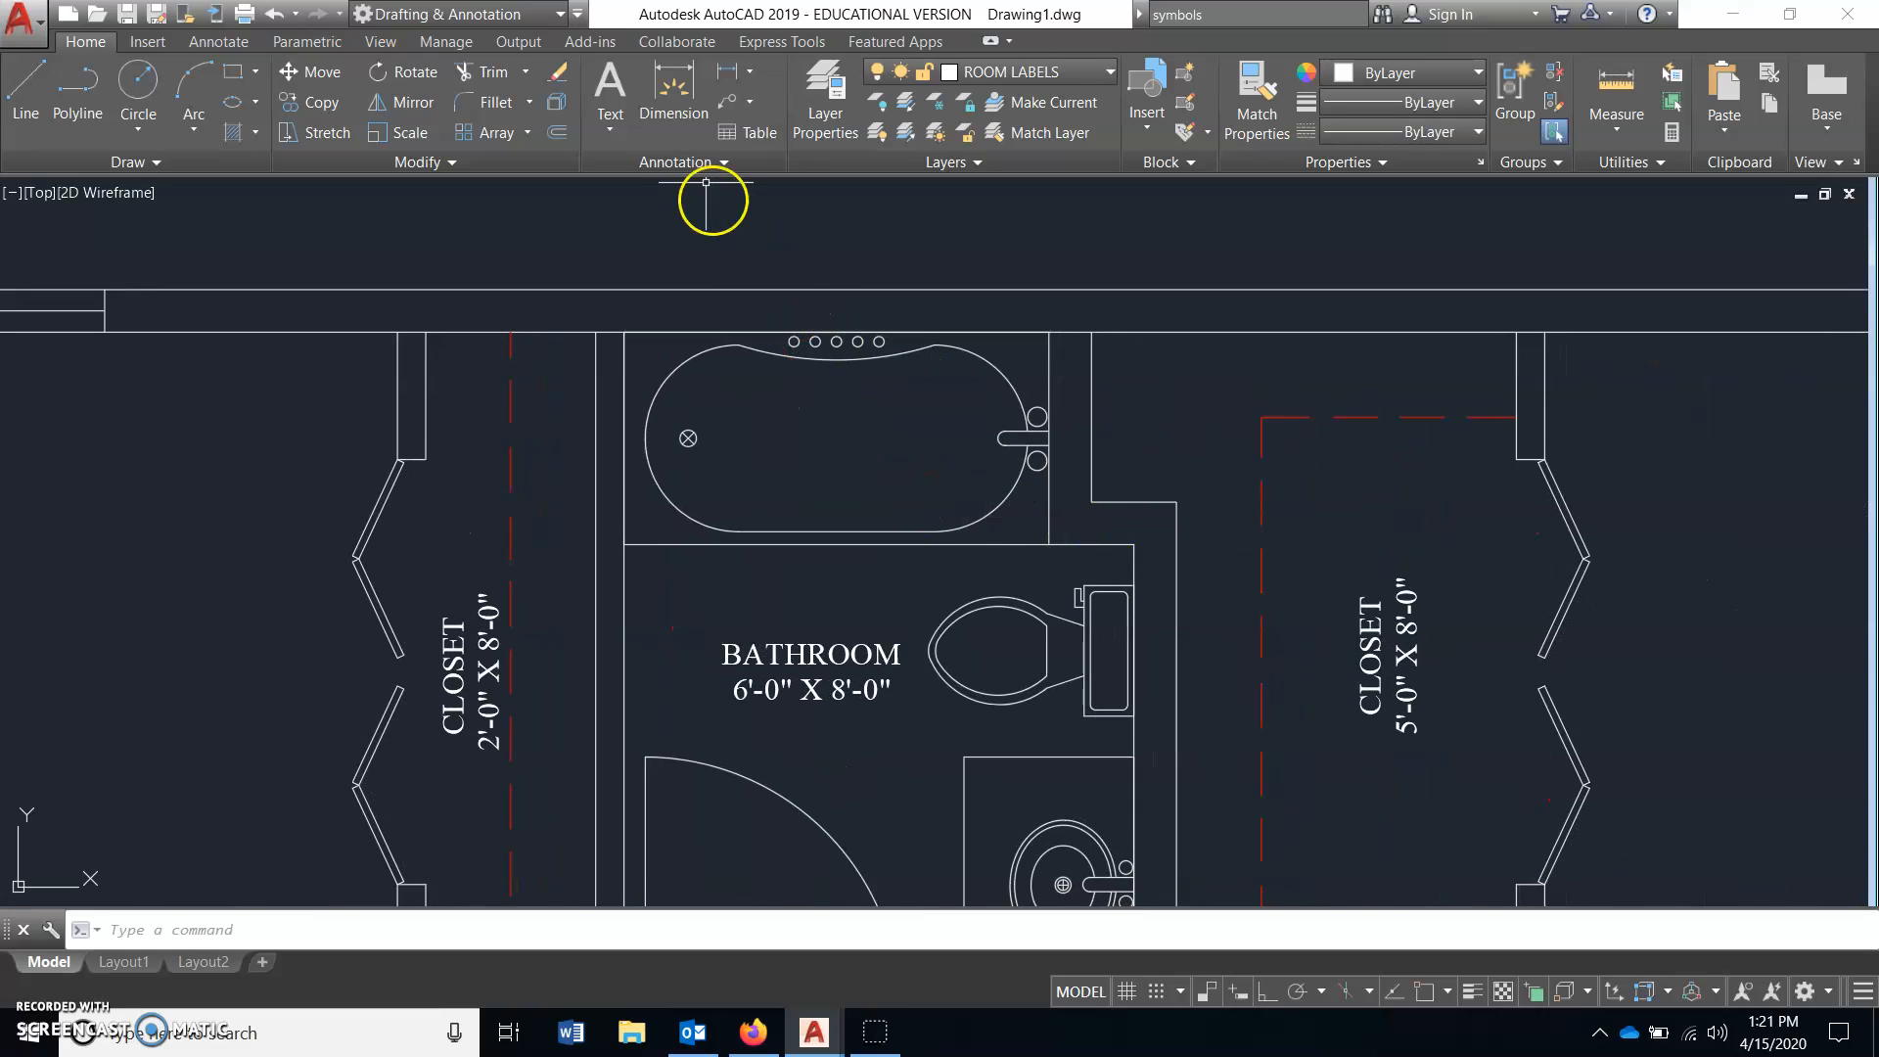
- Turn the CONSTRUCTION layer back on and make it the current layer
{"action": "left_click", "coordinate": [1024, 76]}
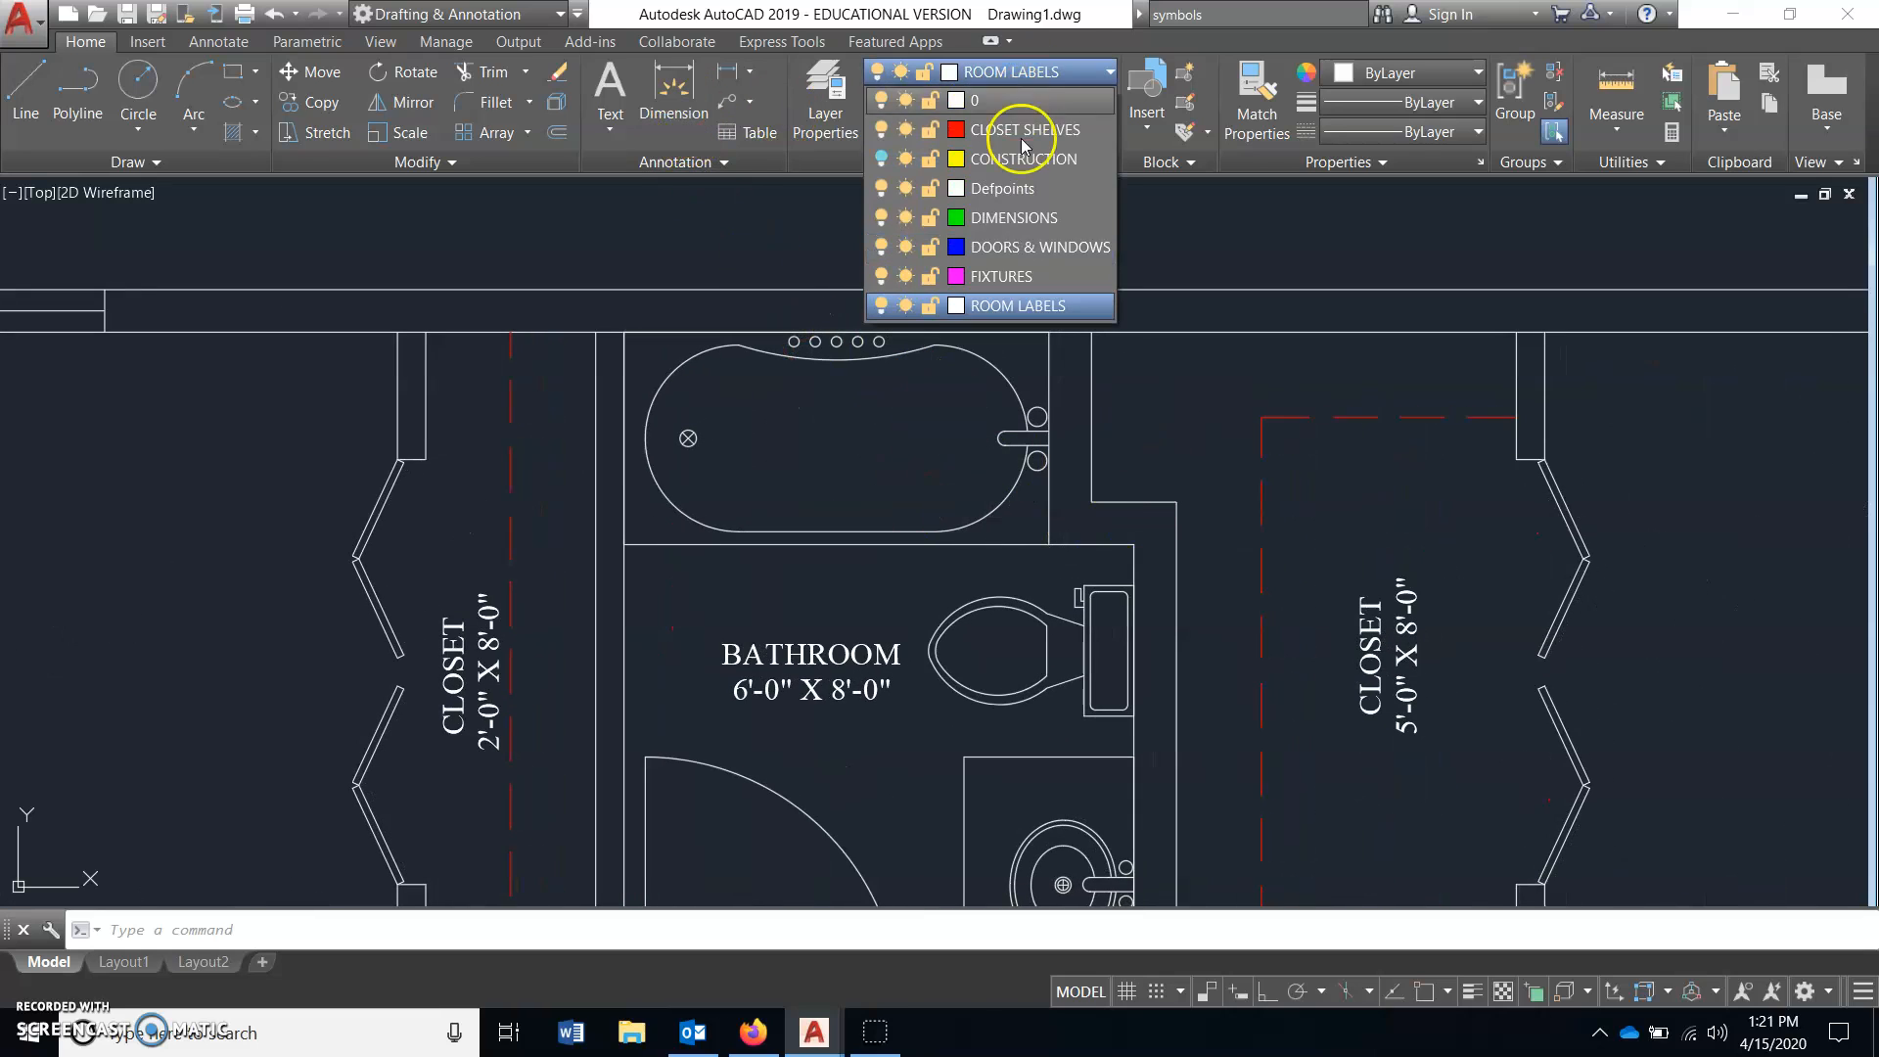
{"action": "left_click", "coordinate": [1018, 216]}
{"action": "left_click", "coordinate": [1025, 72]}
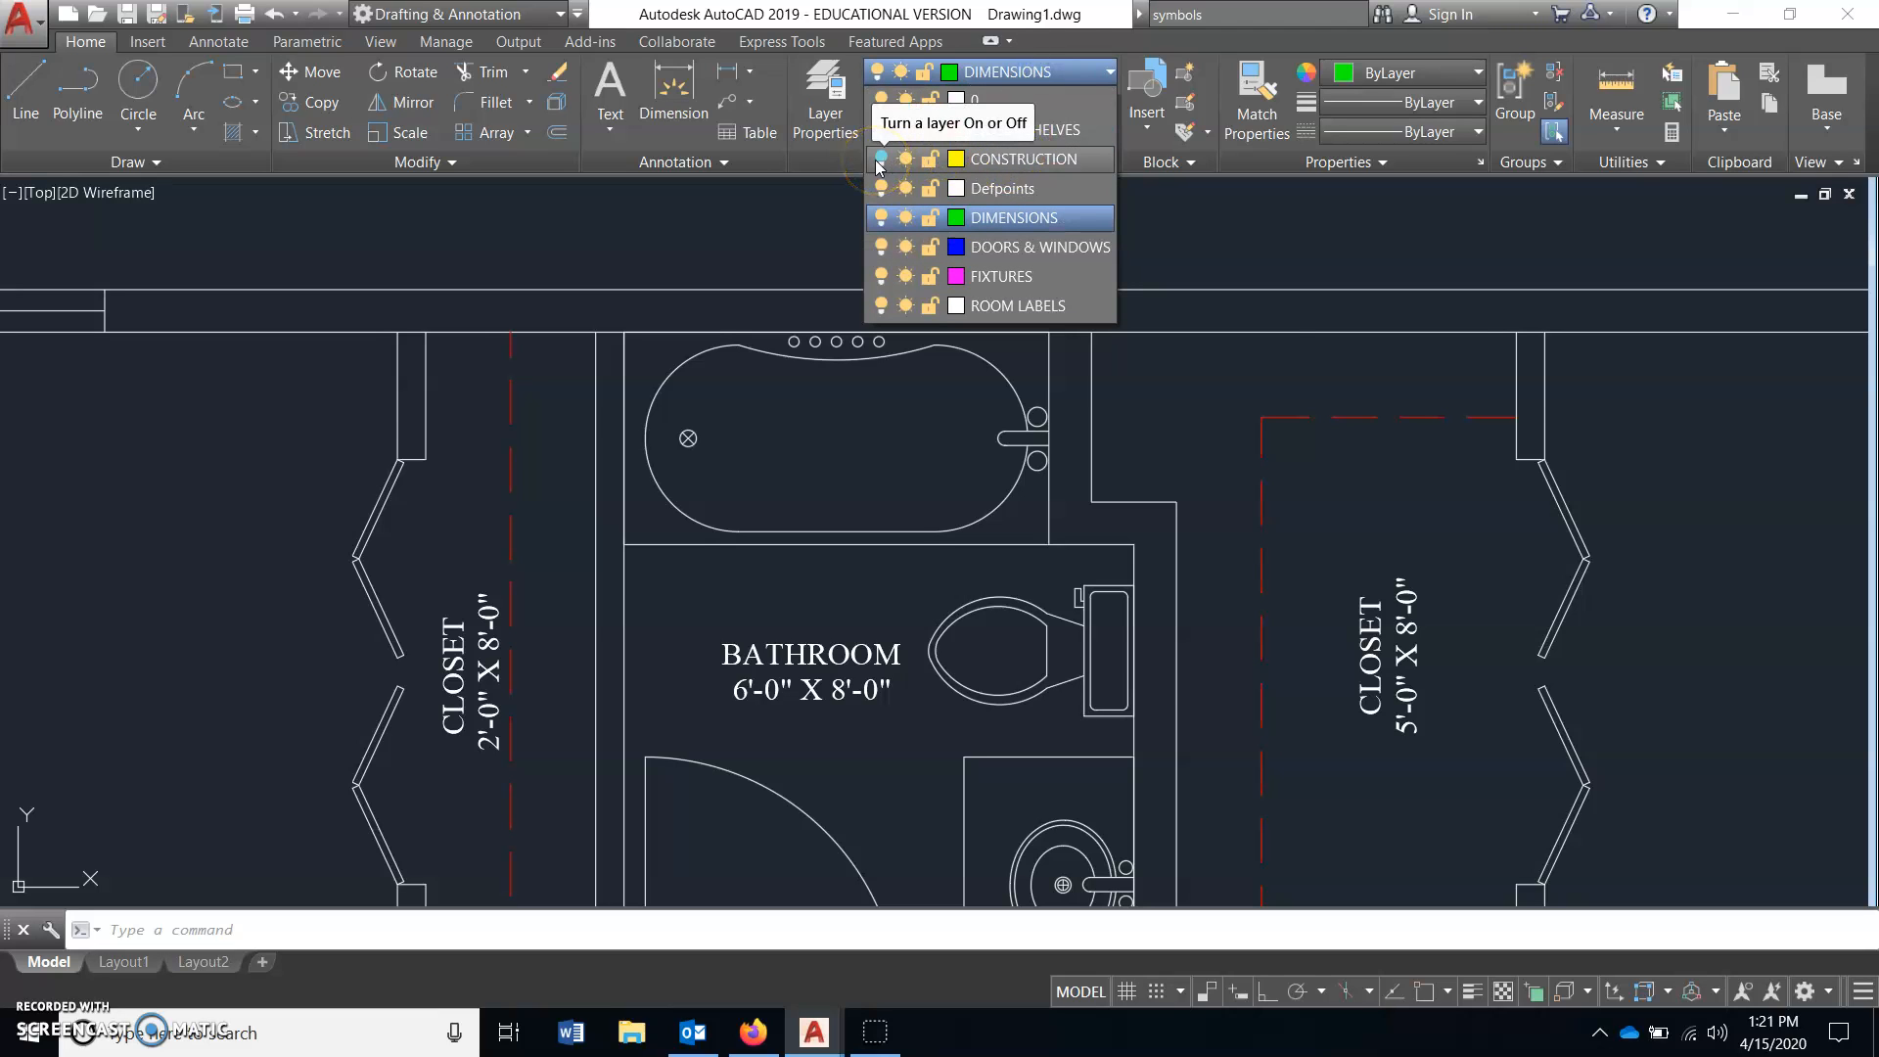
{"action": "left_click", "coordinate": [882, 159]}
{"action": "left_click", "coordinate": [1010, 160]}
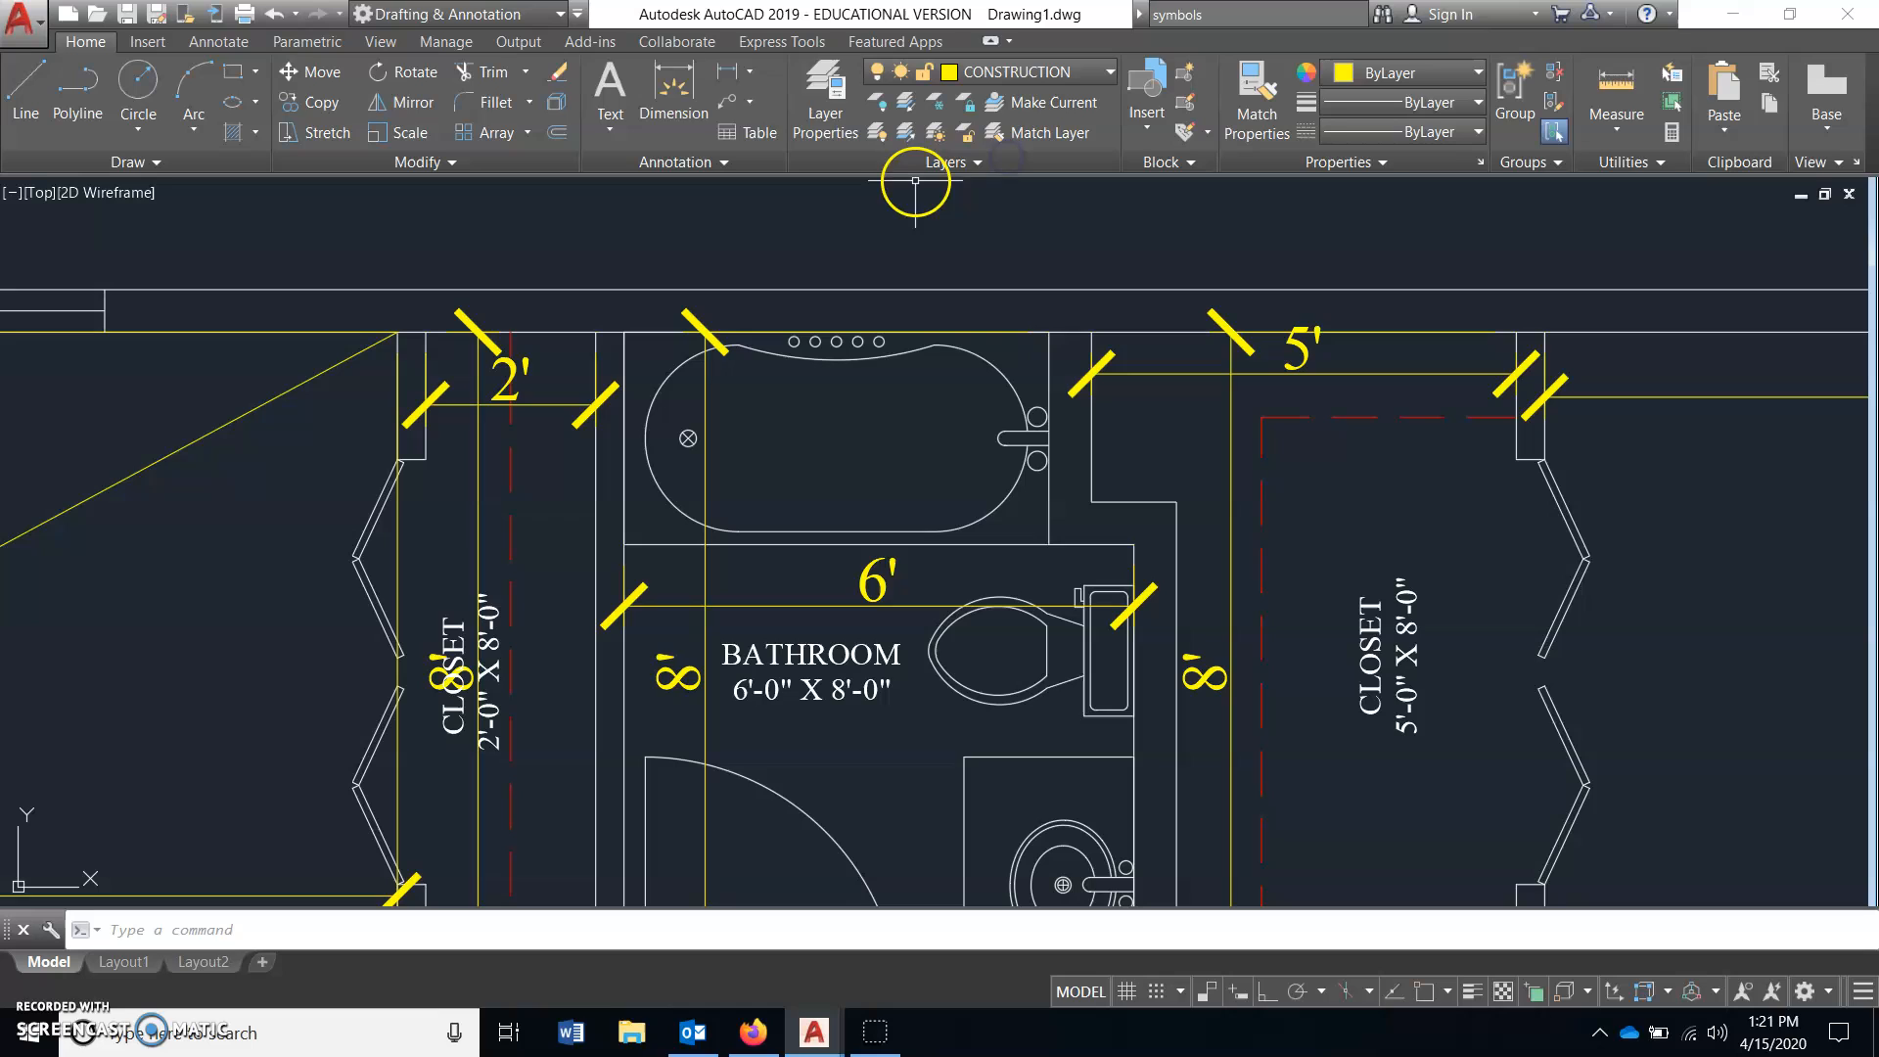
- Dimension the bathtub enclosure's length above the exterior wall, and try dimensioning its depth
{"action": "left_click", "coordinate": [698, 98]}
{"action": "left_click", "coordinate": [683, 304]}
{"action": "left_click", "coordinate": [767, 282]}
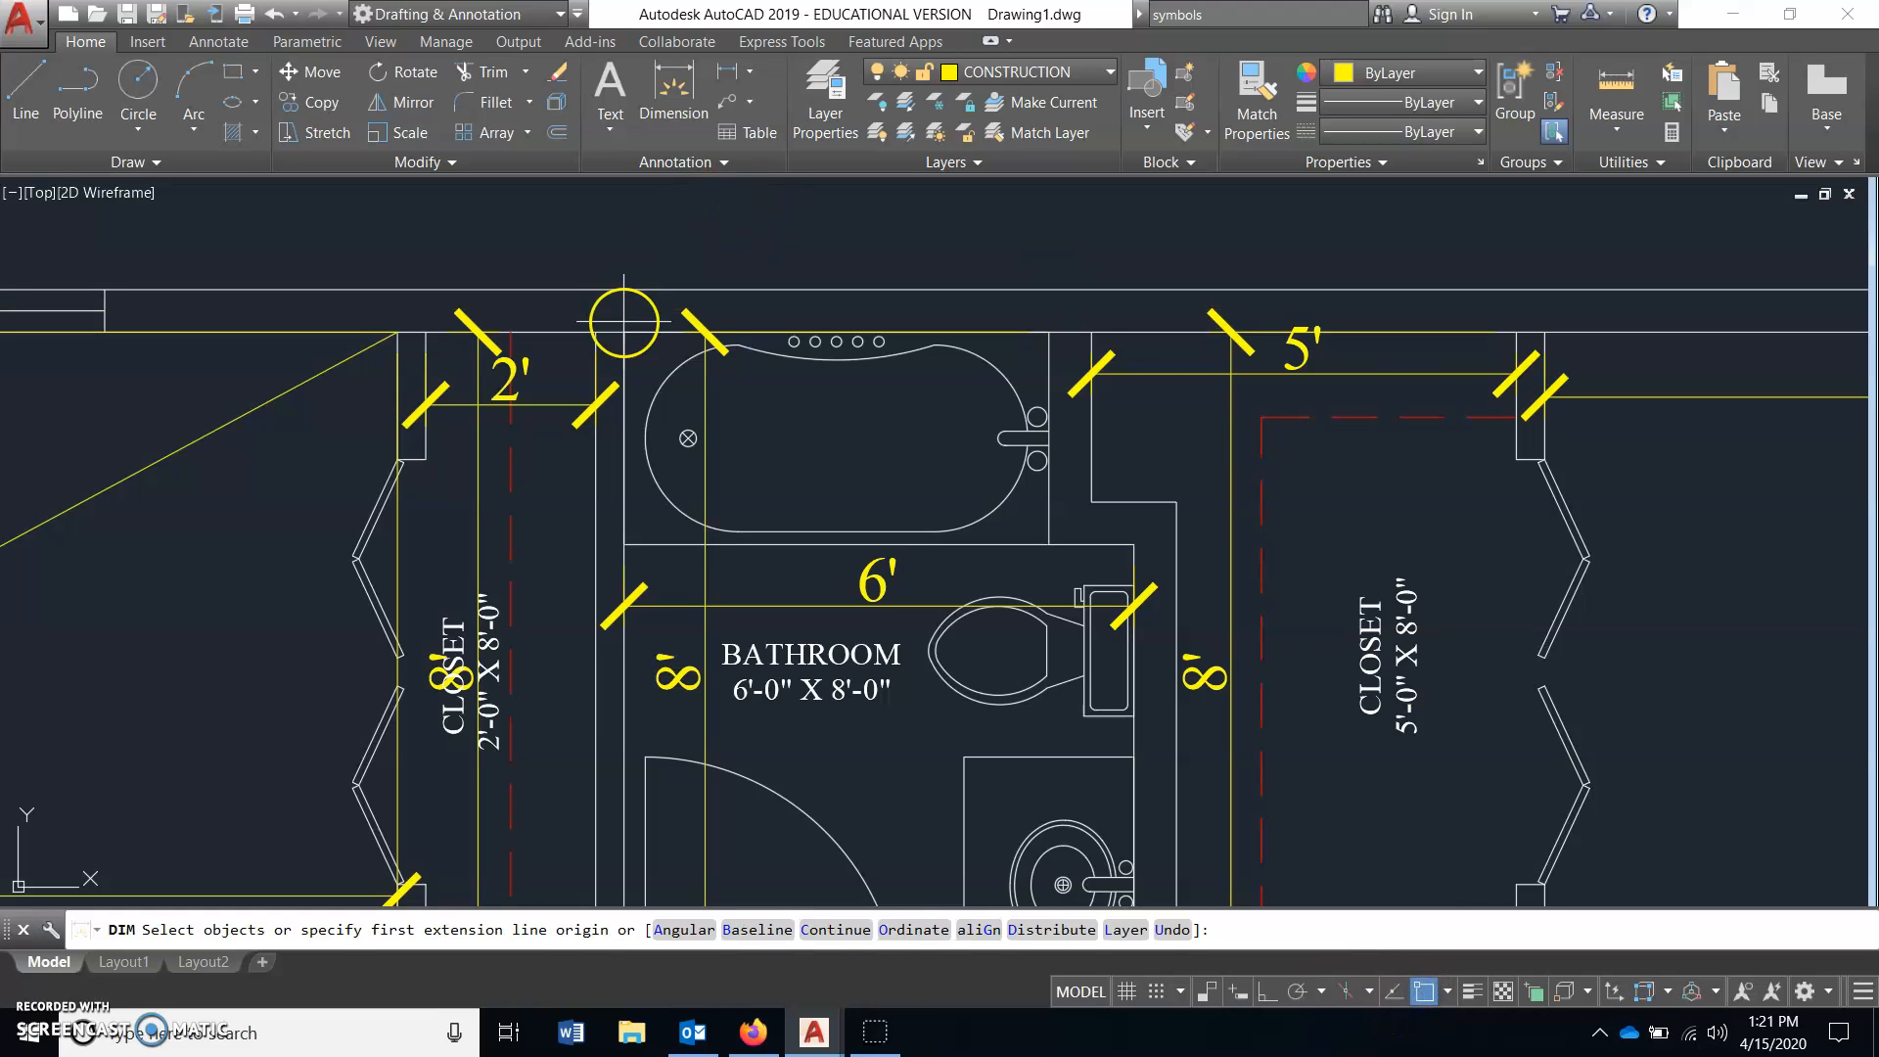
{"action": "left_click", "coordinate": [622, 331]}
{"action": "left_click", "coordinate": [1048, 333]}
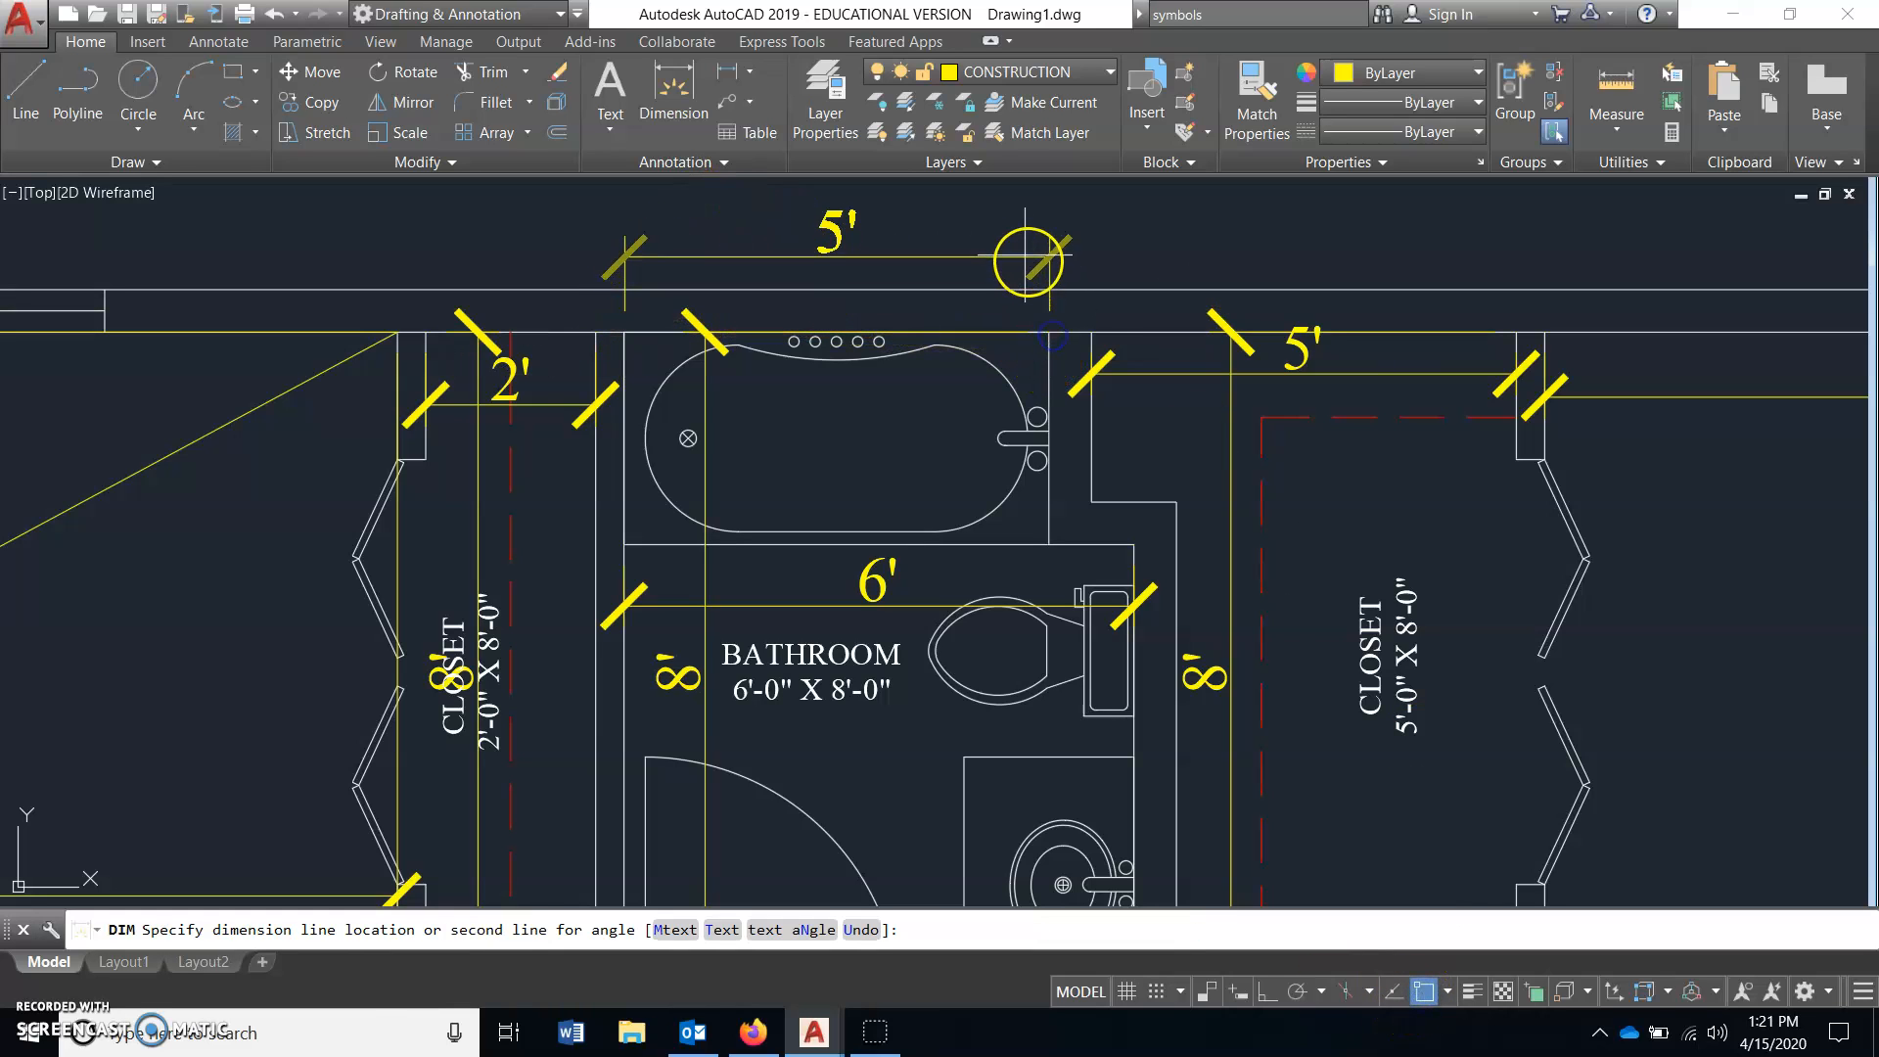
{"action": "left_click", "coordinate": [1025, 245]}
{"action": "right_click", "coordinate": [1062, 293]}
{"action": "right_click", "coordinate": [1051, 329]}
{"action": "left_click", "coordinate": [1049, 333]}
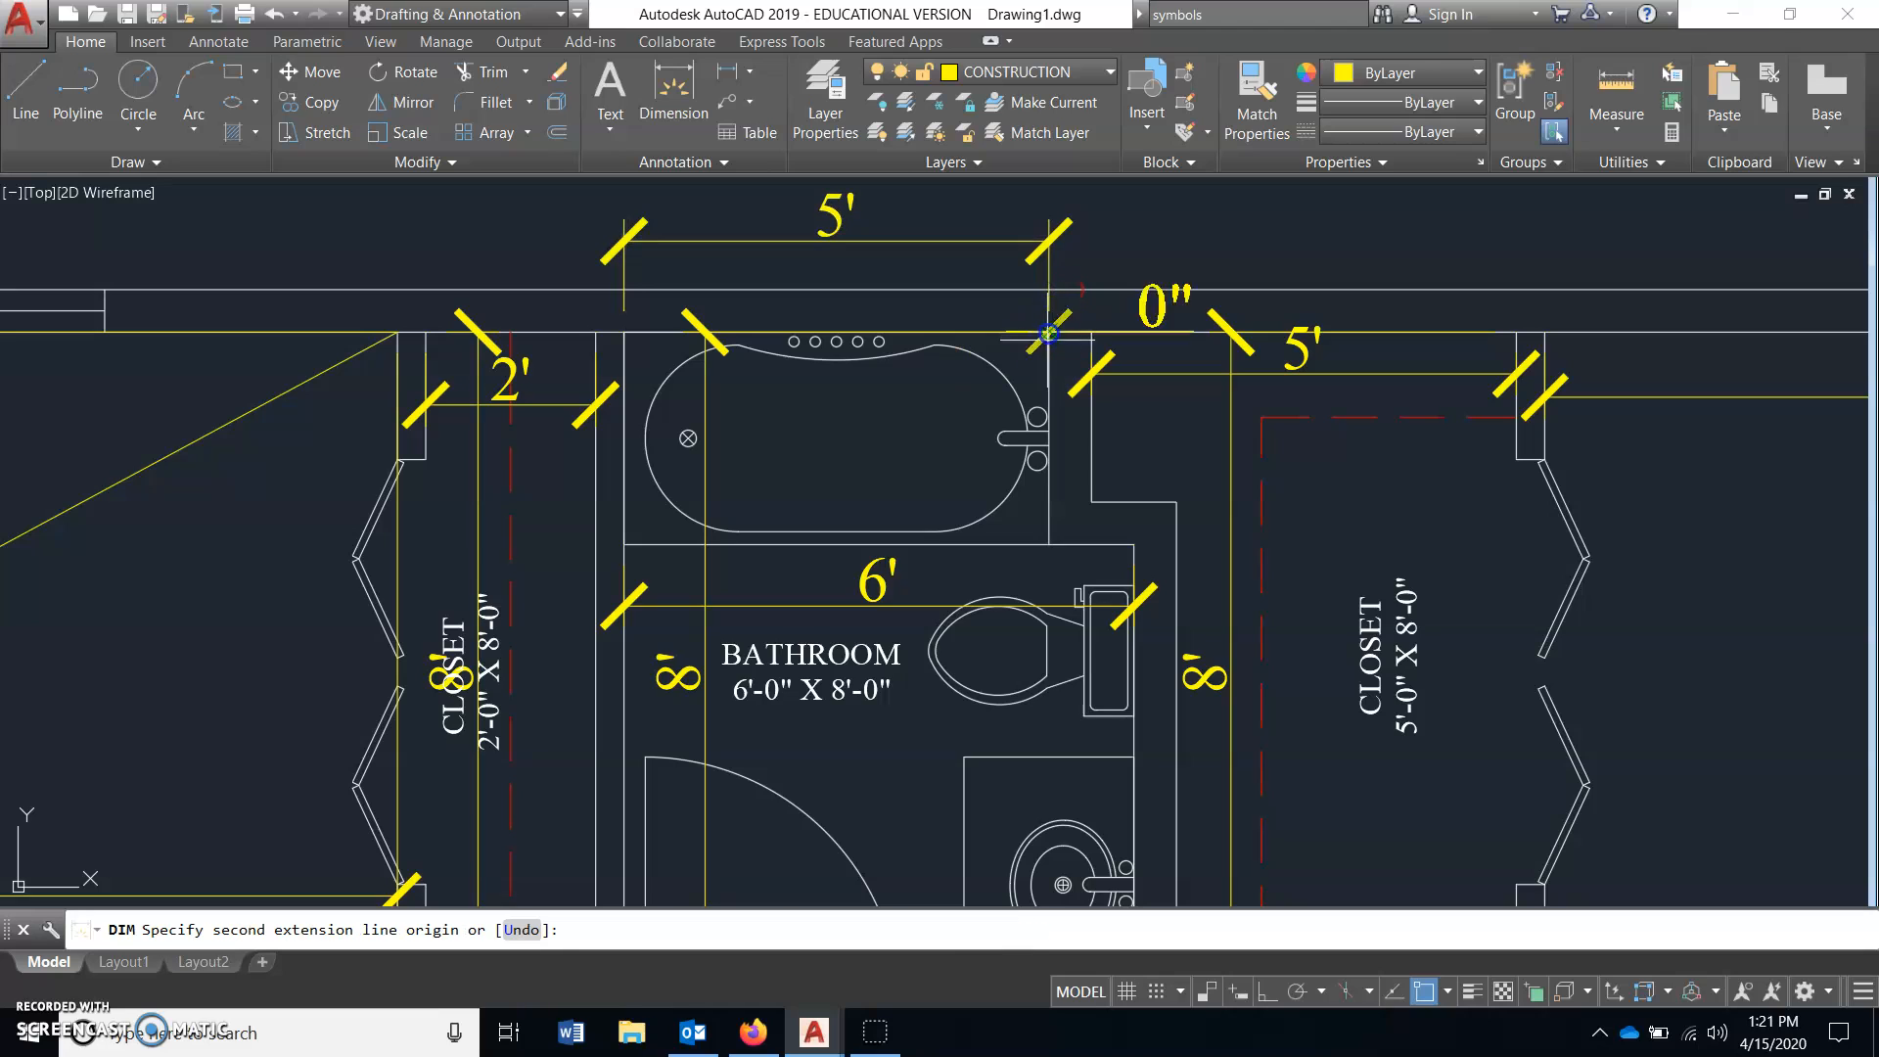
{"action": "left_click", "coordinate": [1049, 544]}
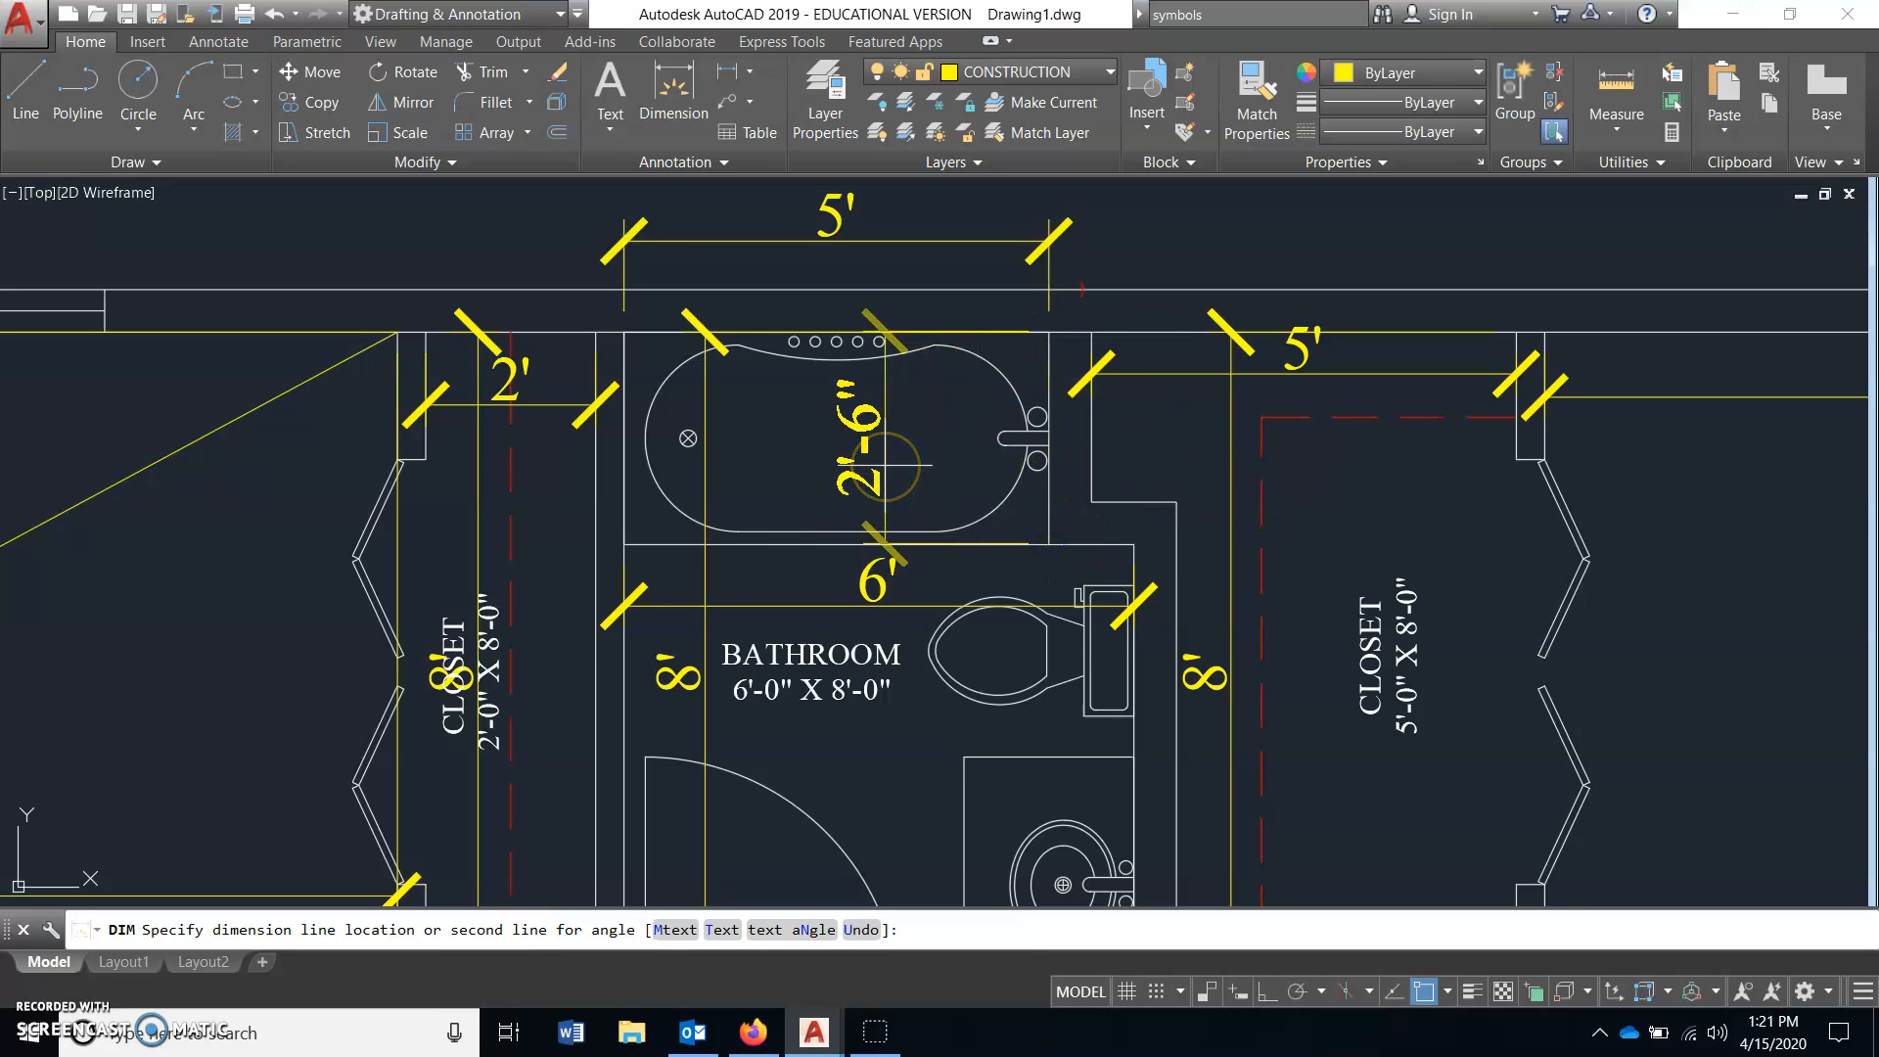
{"action": "key", "text": "Escape"}
- Delete the bathtub length dimension together with the outer line of the exterior wall above the bathroom
{"action": "left_click", "coordinate": [907, 239]}
{"action": "left_click", "coordinate": [882, 290]}
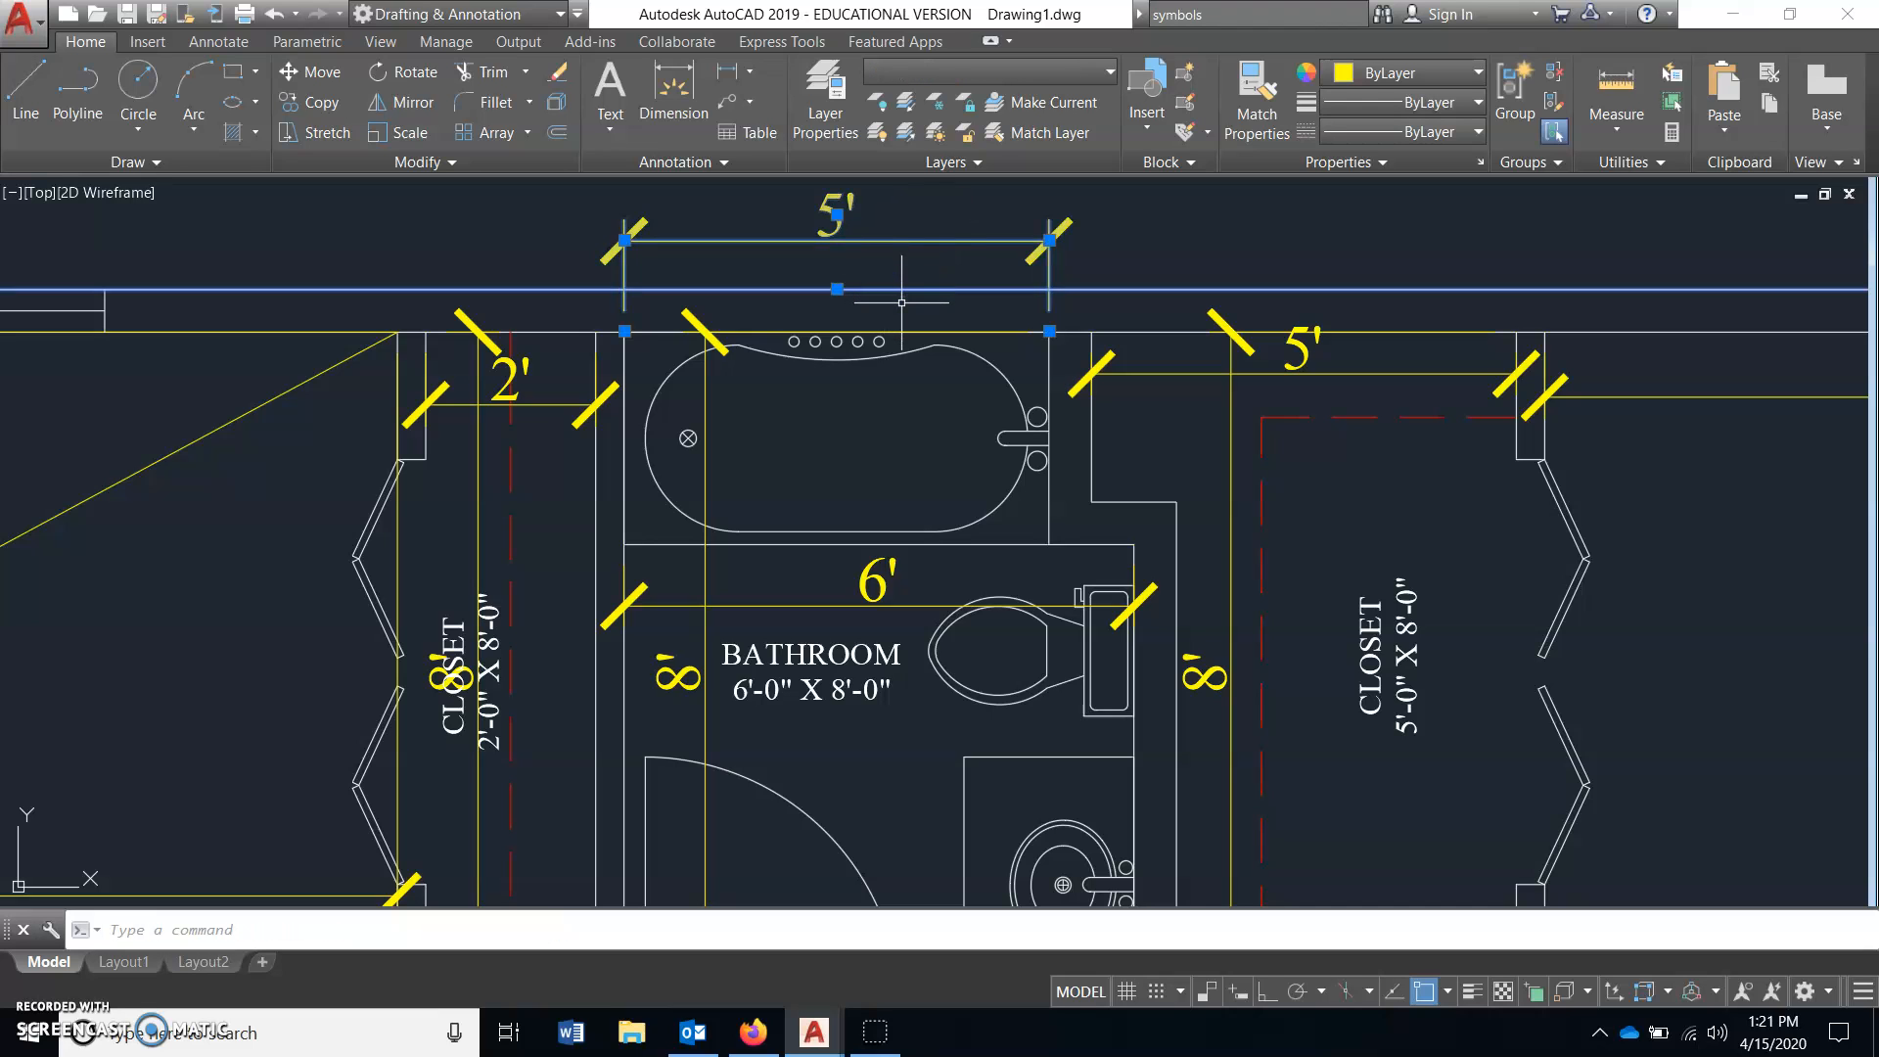
{"action": "key", "text": "Delete"}
- Turn off the CONSTRUCTION layer while it is current, keeping the other layers on
{"action": "scroll", "coordinate": [911, 395], "scroll_direction": "down", "scroll_amount": 2}
{"action": "middle_click_drag", "start_coordinate": [922, 434], "coordinate": [966, 407]}
{"action": "scroll", "coordinate": [944, 416], "scroll_direction": "up", "scroll_amount": 2}
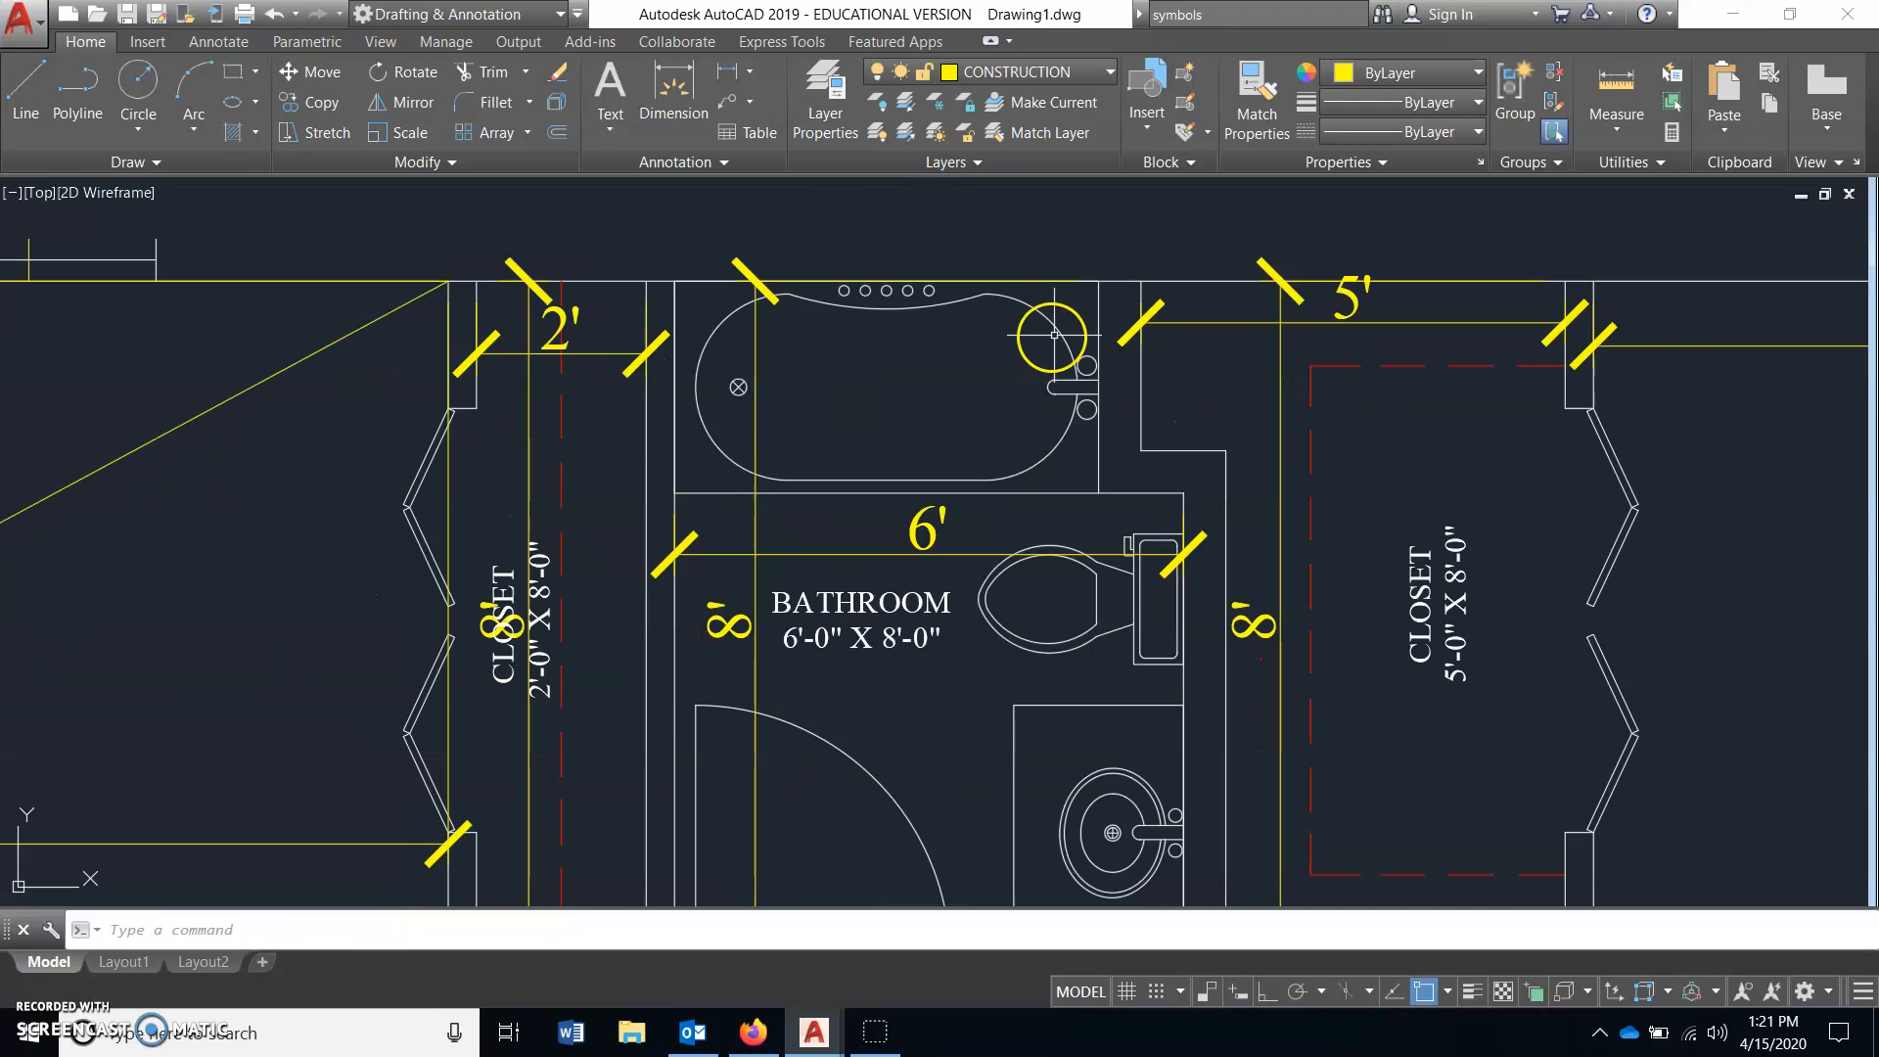
{"action": "left_click", "coordinate": [999, 73]}
{"action": "left_click", "coordinate": [881, 158]}
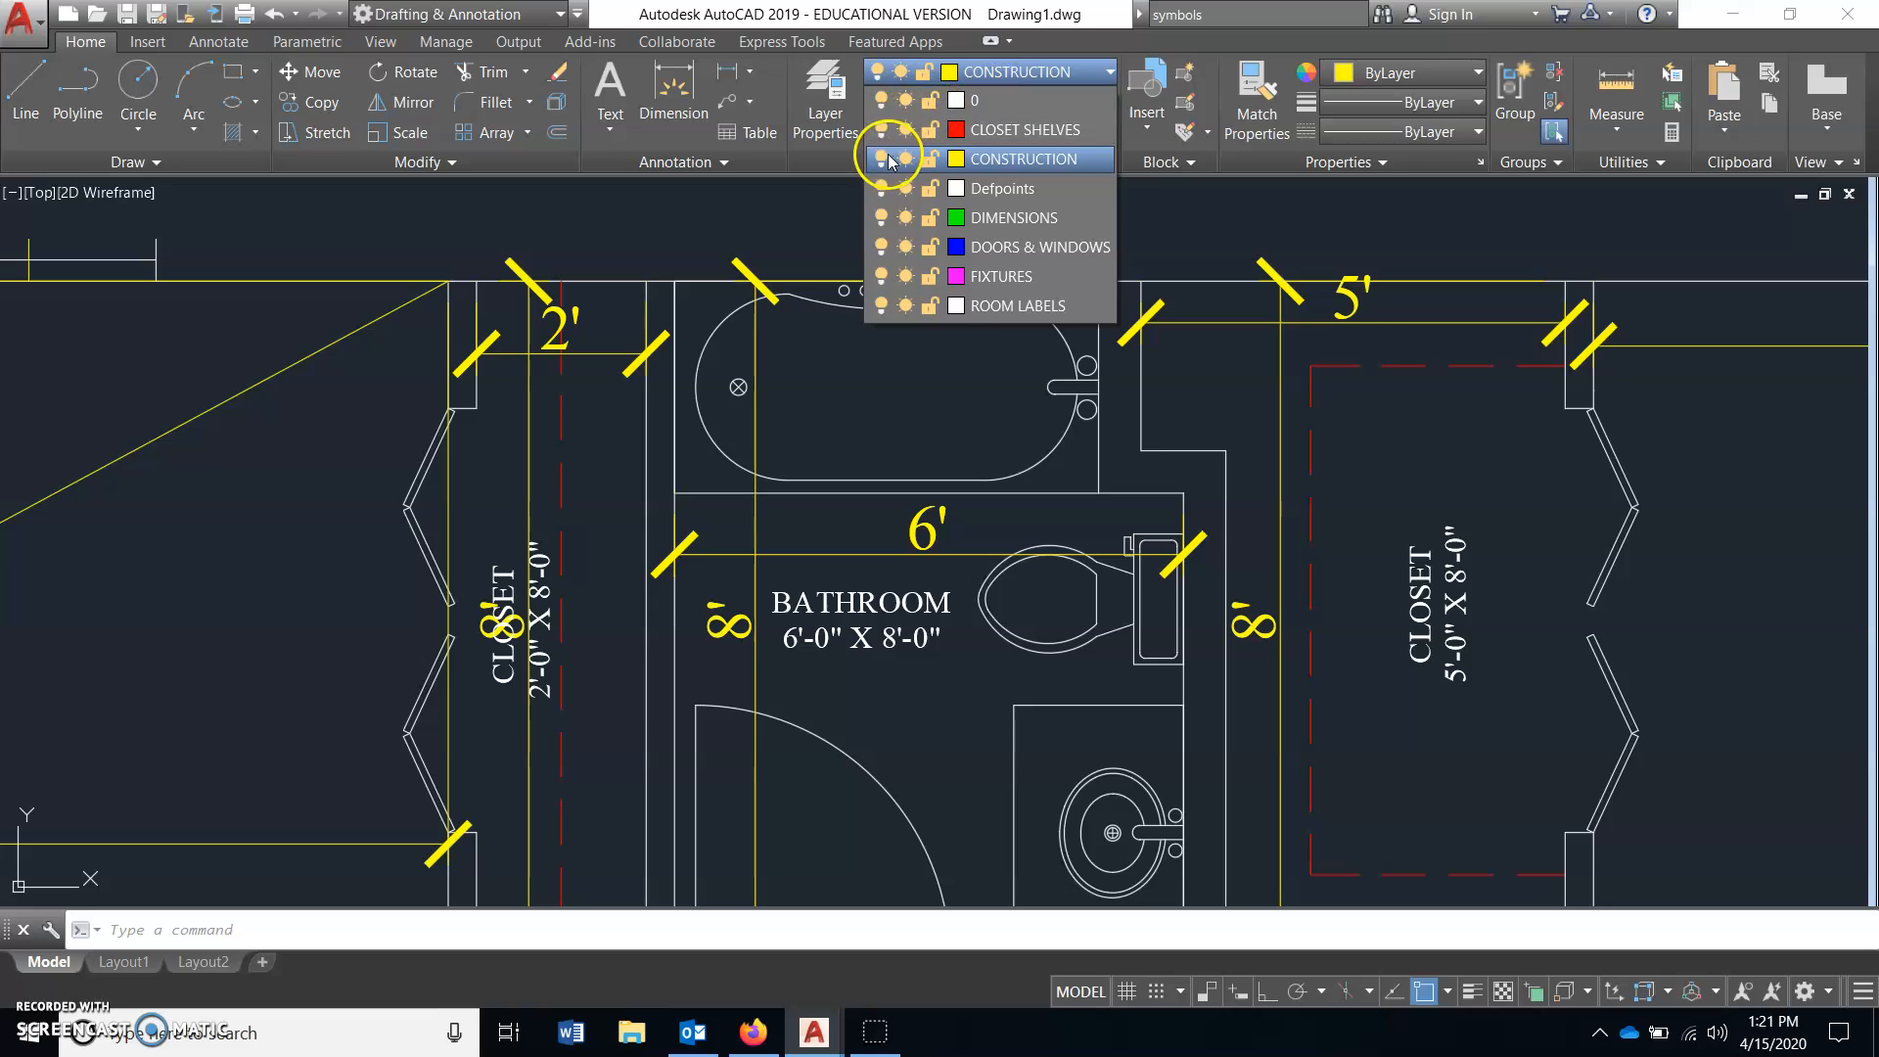
{"action": "left_click", "coordinate": [880, 307]}
{"action": "left_click", "coordinate": [794, 466]}
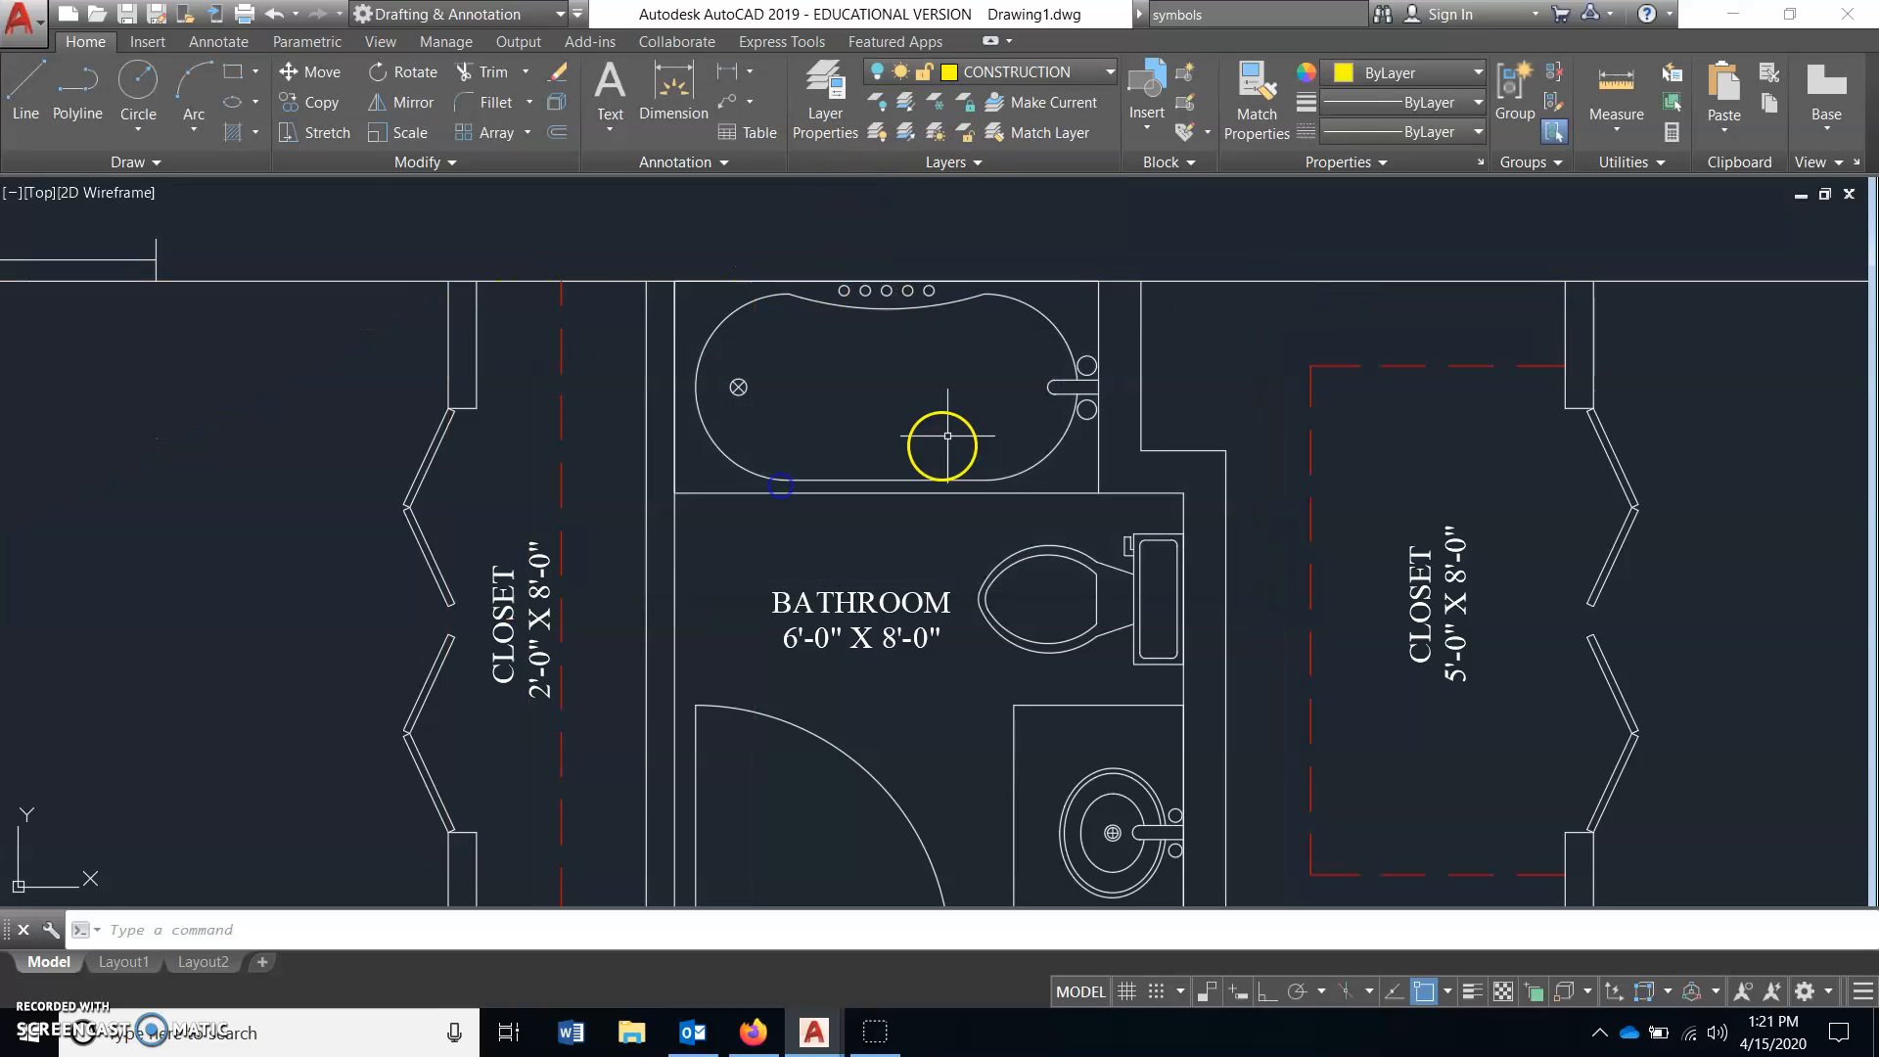
- Examine the bathtub's jets, drain and faucet, especially where the spout's rounded end meets its straight edges
{"action": "scroll", "coordinate": [948, 372], "scroll_direction": "up", "scroll_amount": 2}
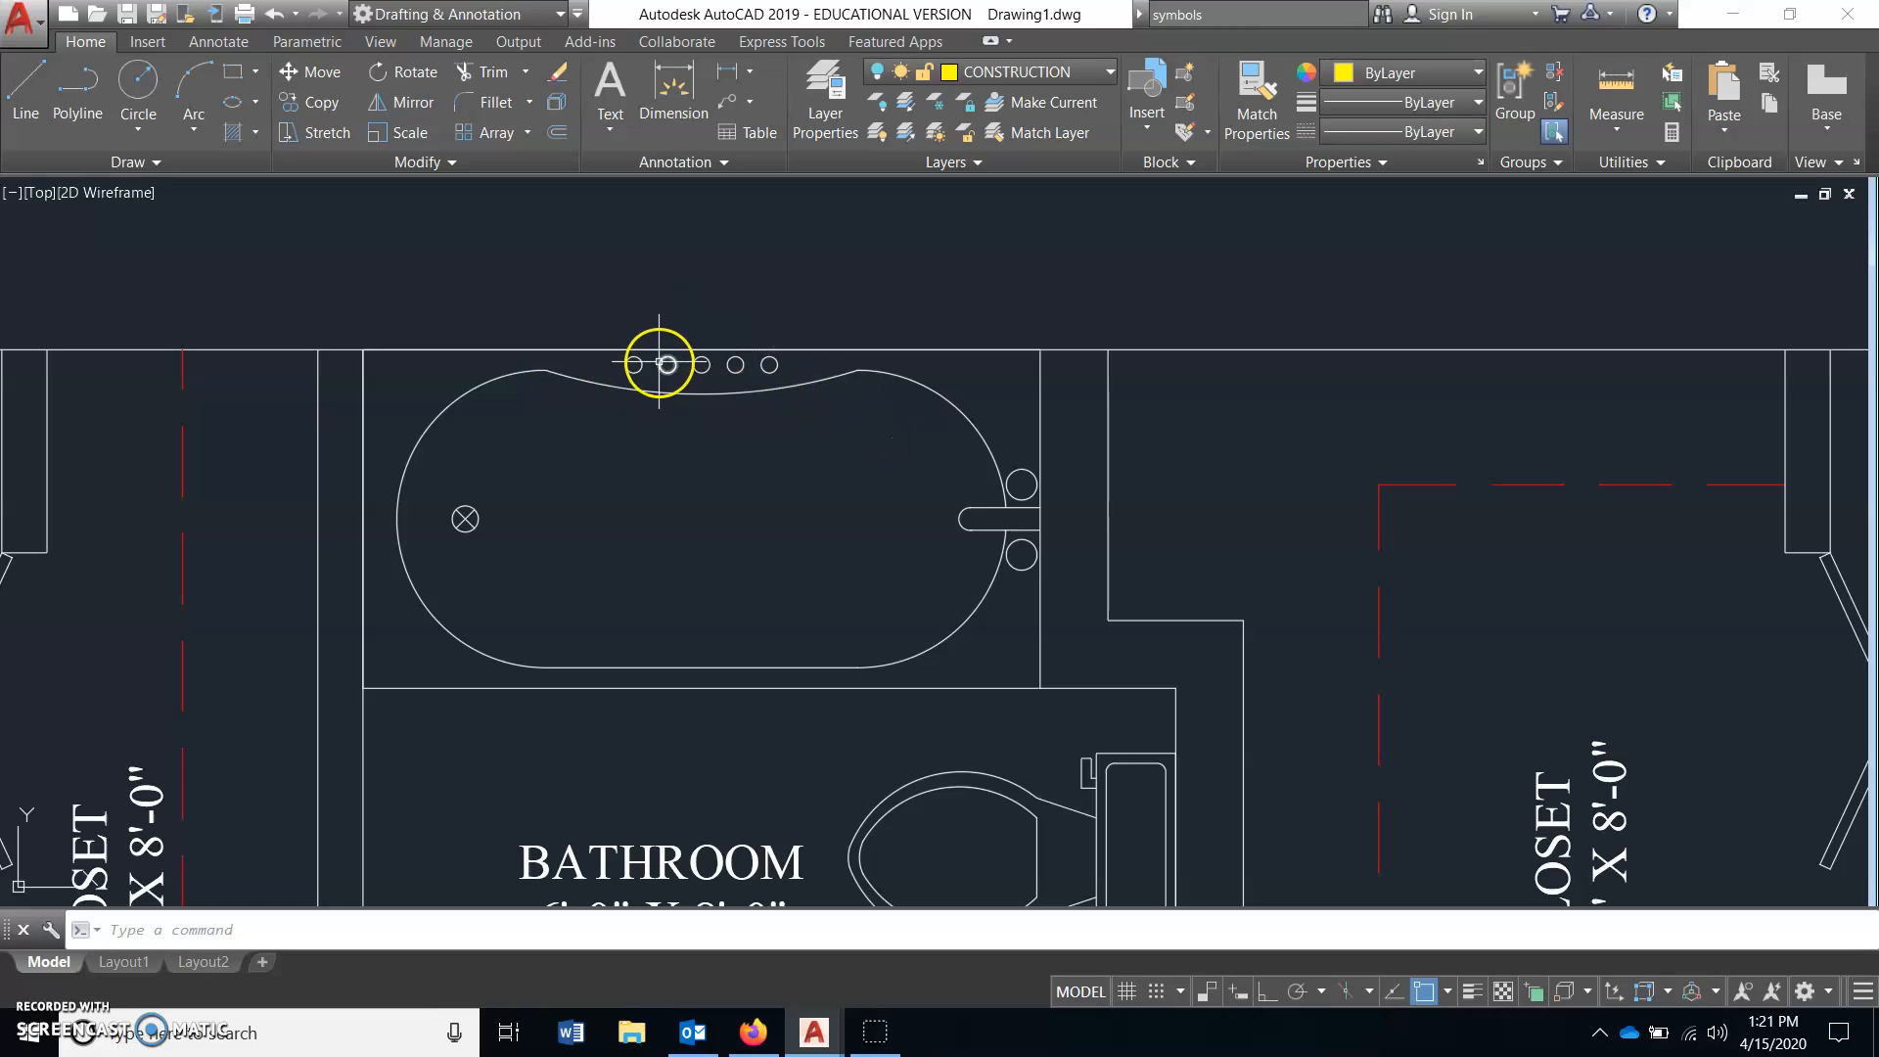
{"action": "scroll", "coordinate": [754, 411], "scroll_direction": "down", "scroll_amount": 1}
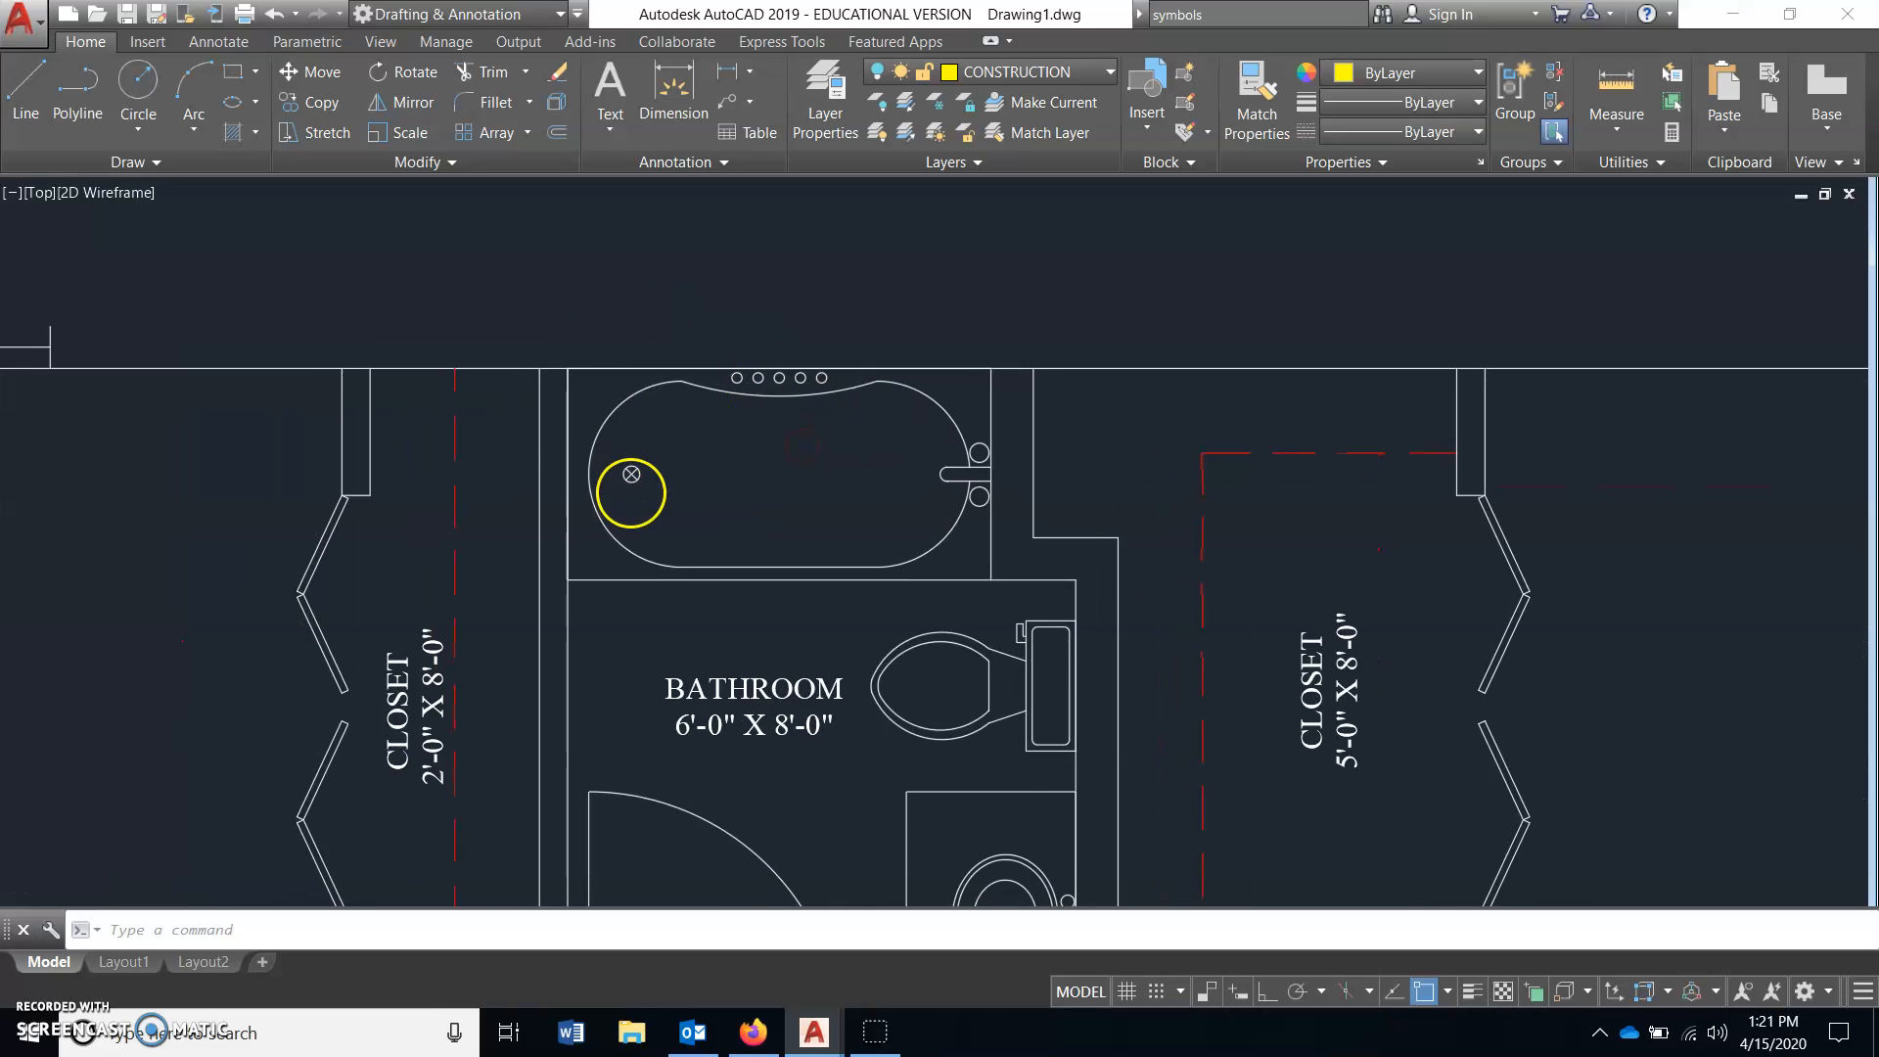
{"action": "scroll", "coordinate": [629, 494], "scroll_direction": "up", "scroll_amount": 1}
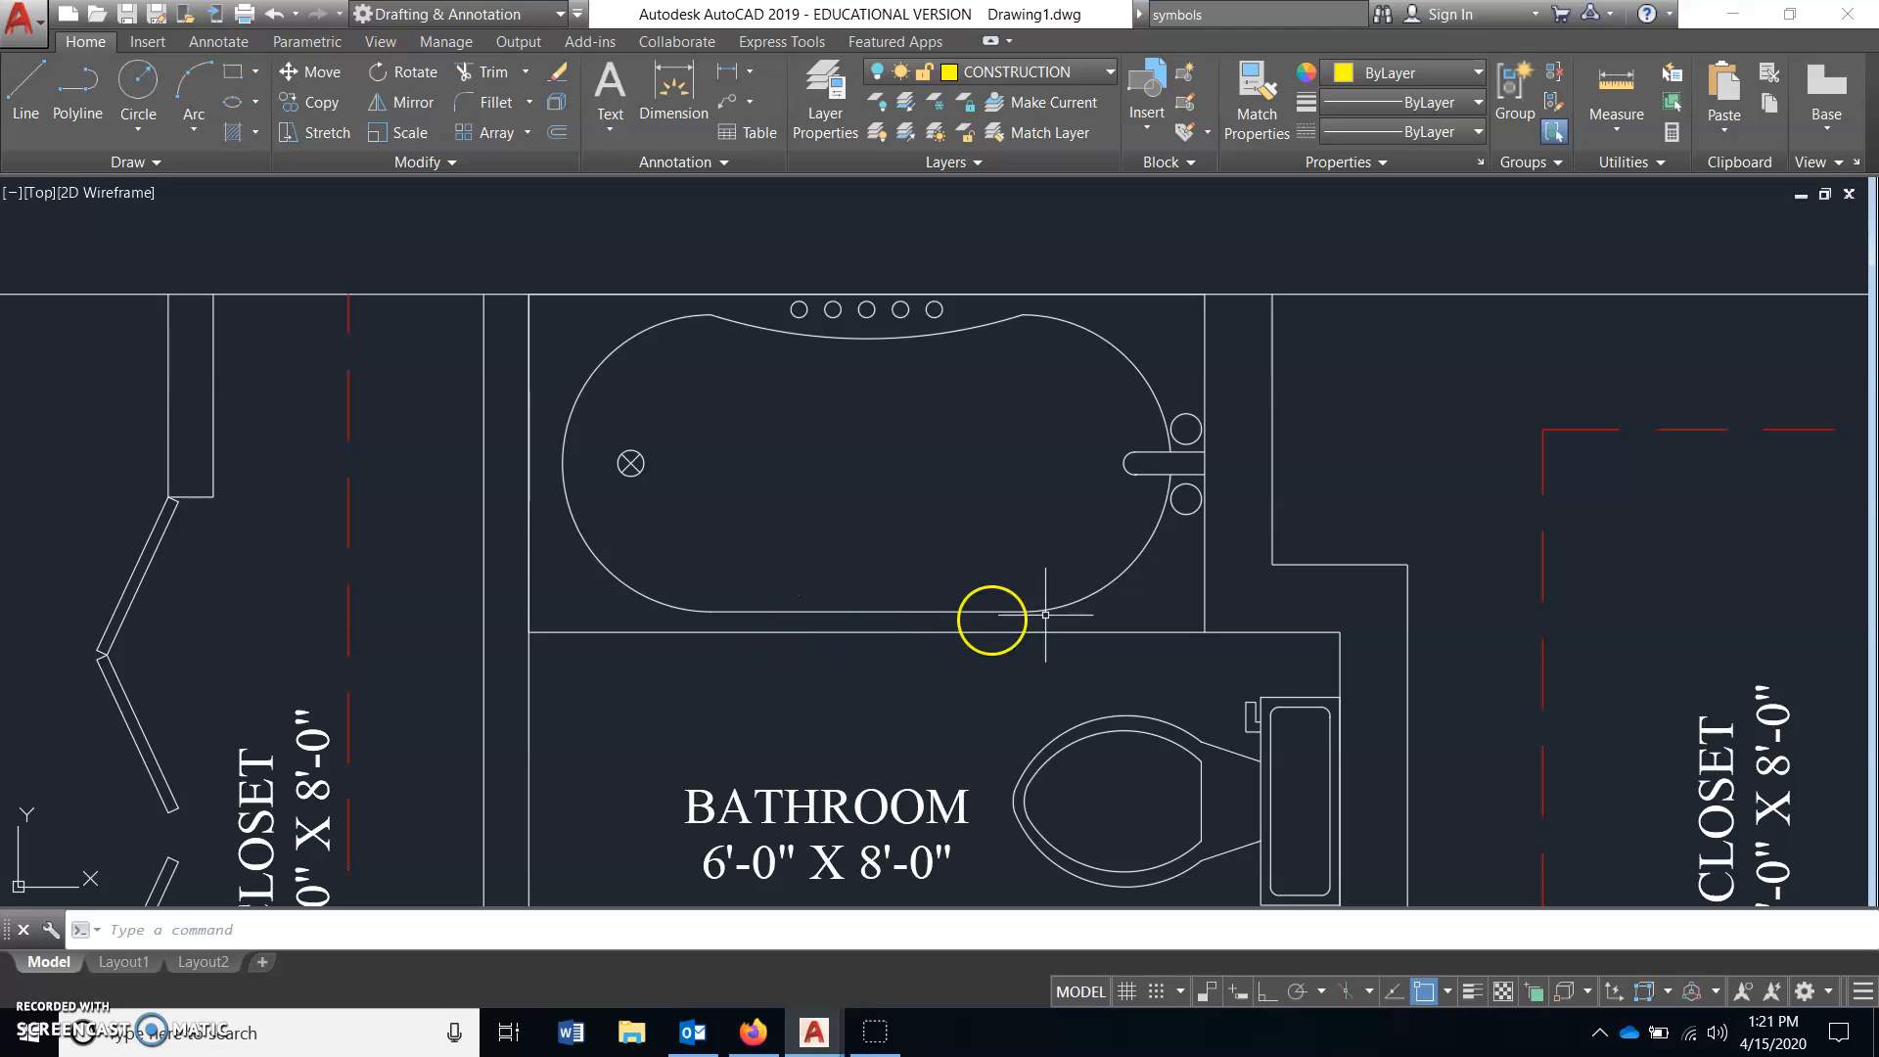
{"action": "scroll", "coordinate": [1136, 465], "scroll_direction": "up", "scroll_amount": 3}
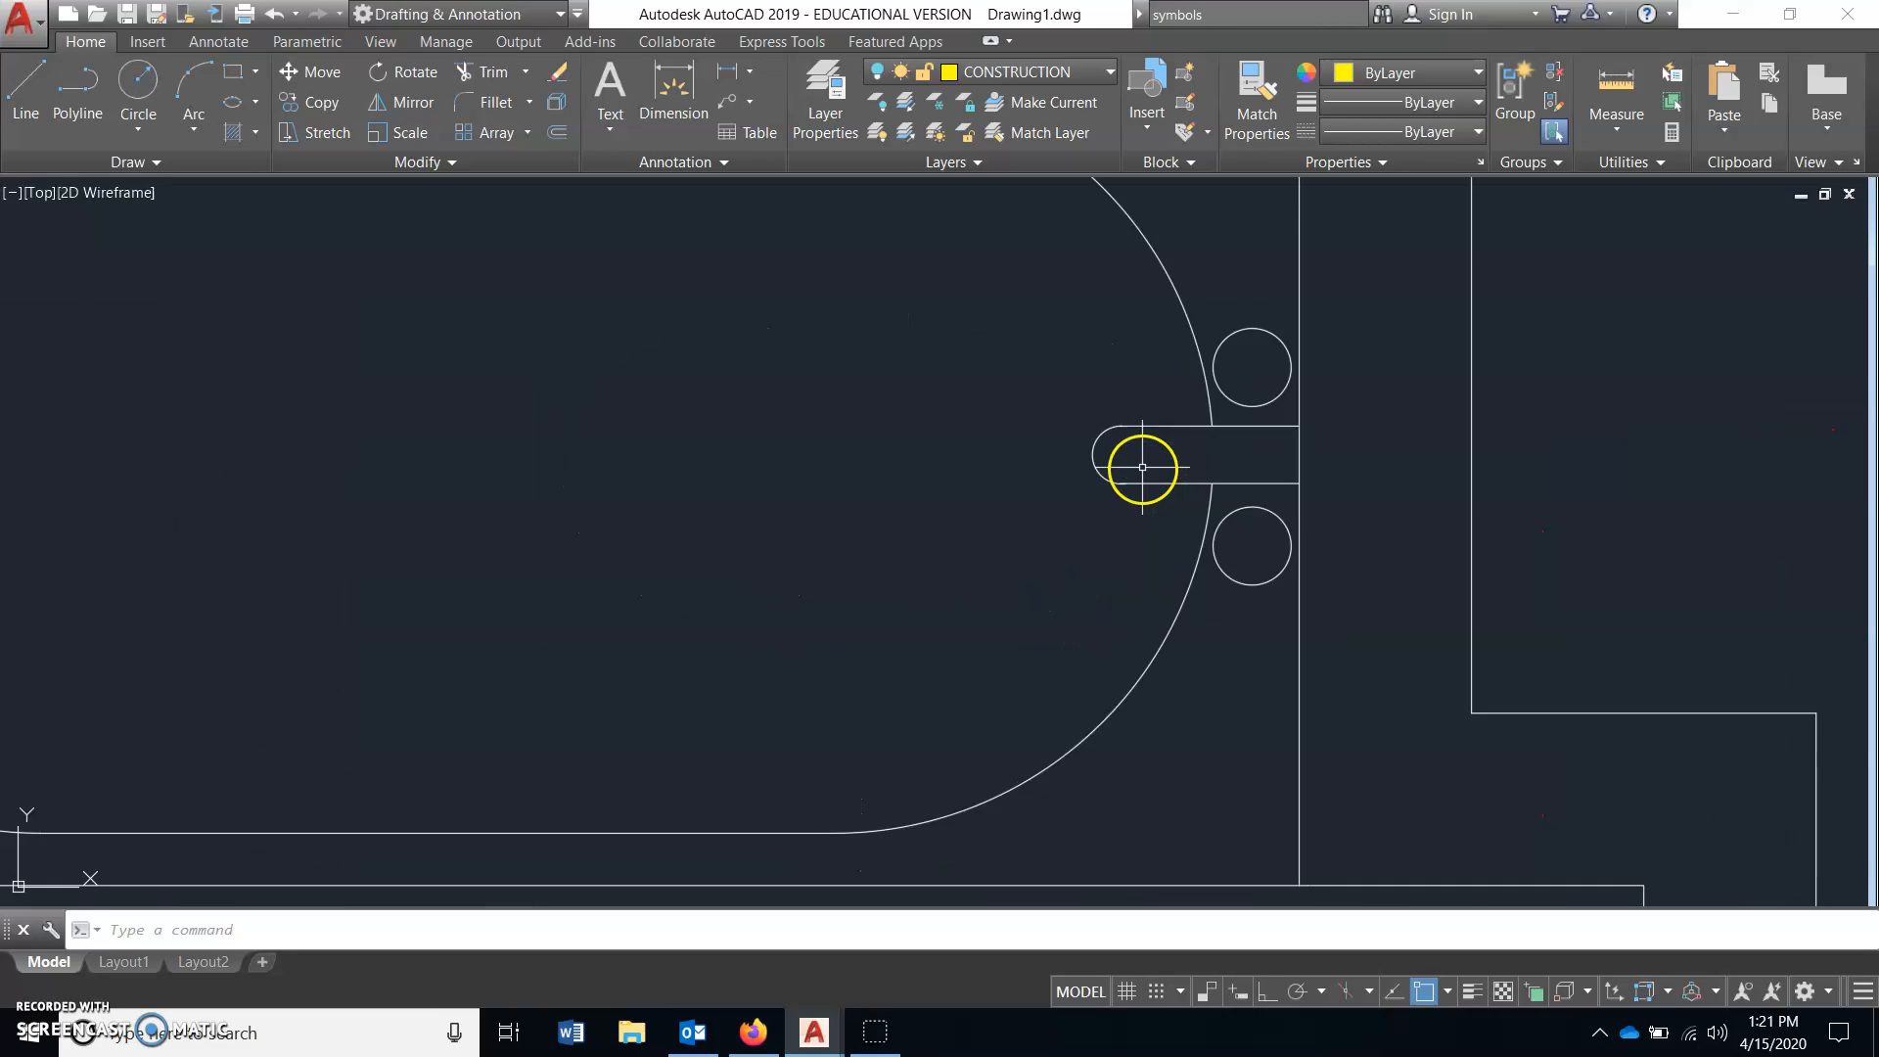
{"action": "scroll", "coordinate": [1072, 545], "scroll_direction": "up", "scroll_amount": 6}
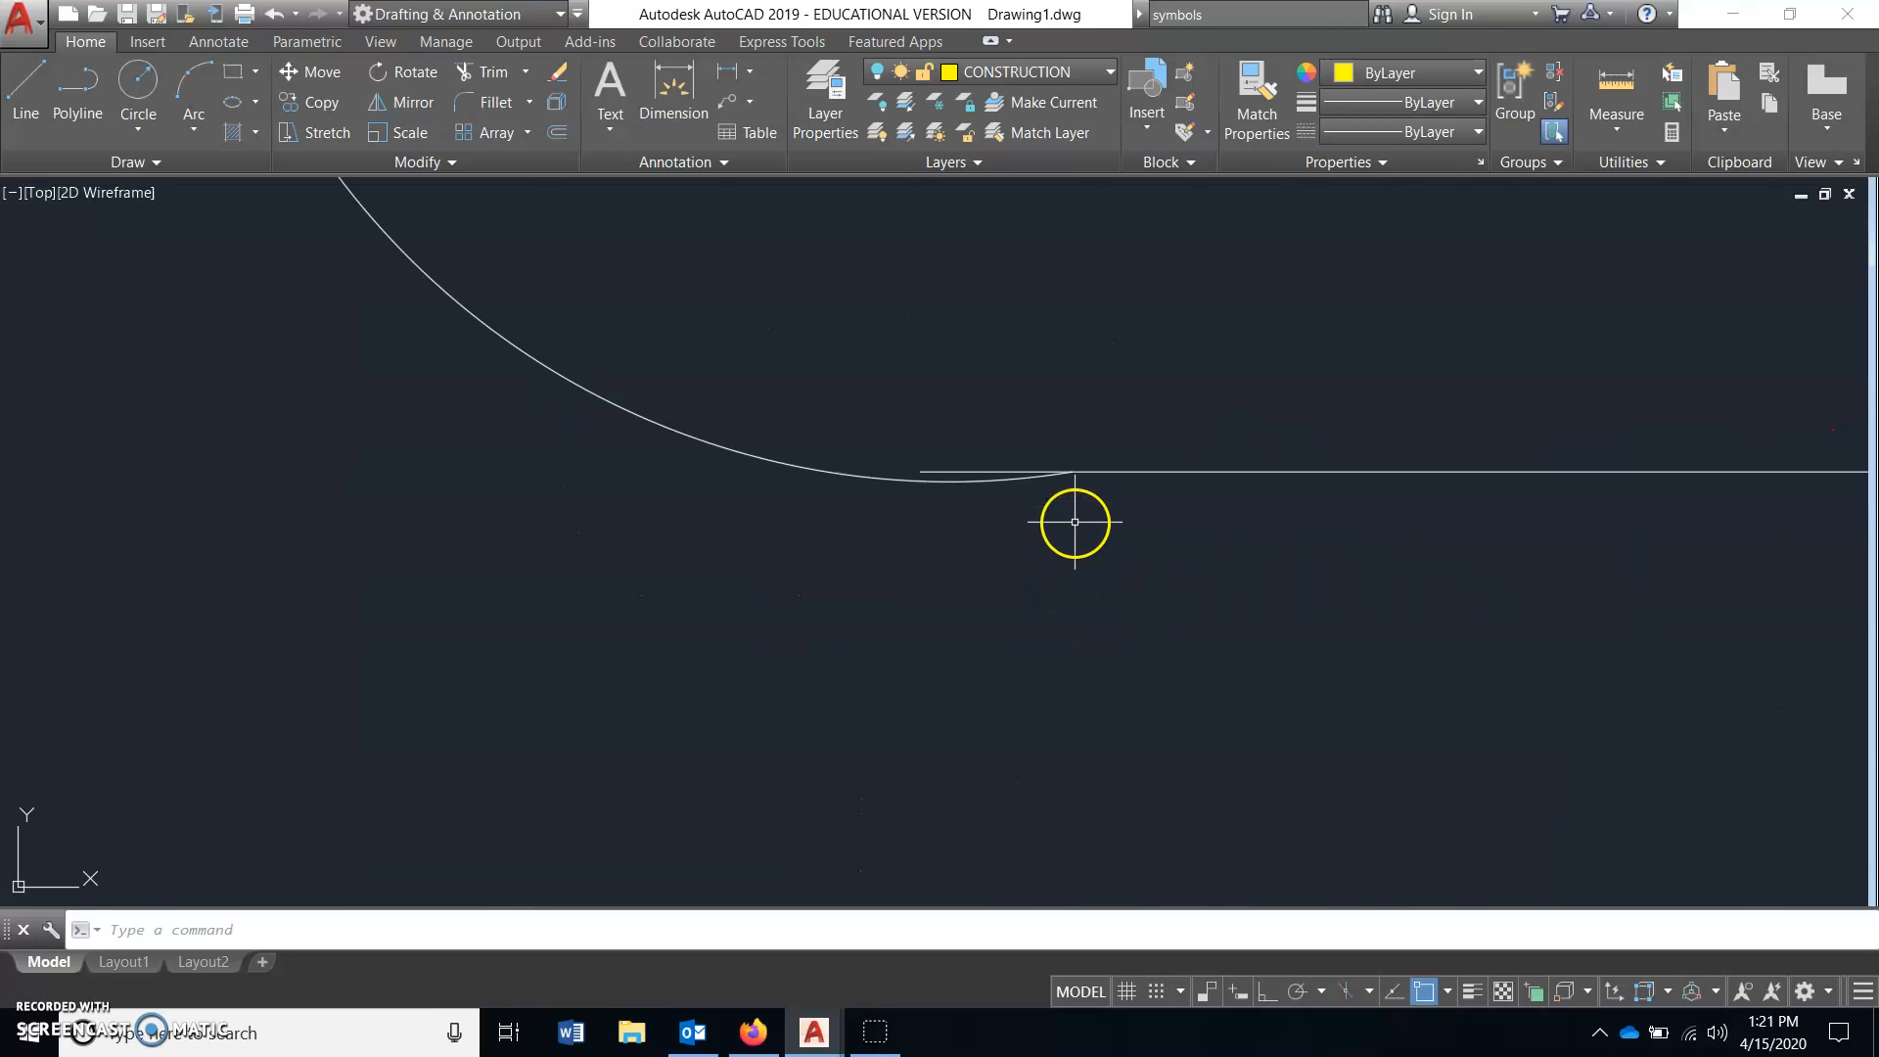
{"action": "scroll", "coordinate": [1075, 521], "scroll_direction": "down", "scroll_amount": 5}
{"action": "middle_click_drag", "start_coordinate": [1075, 522], "coordinate": [933, 722]}
{"action": "scroll", "coordinate": [915, 369], "scroll_direction": "up", "scroll_amount": 5}
{"action": "scroll", "coordinate": [914, 407], "scroll_direction": "down", "scroll_amount": 10}
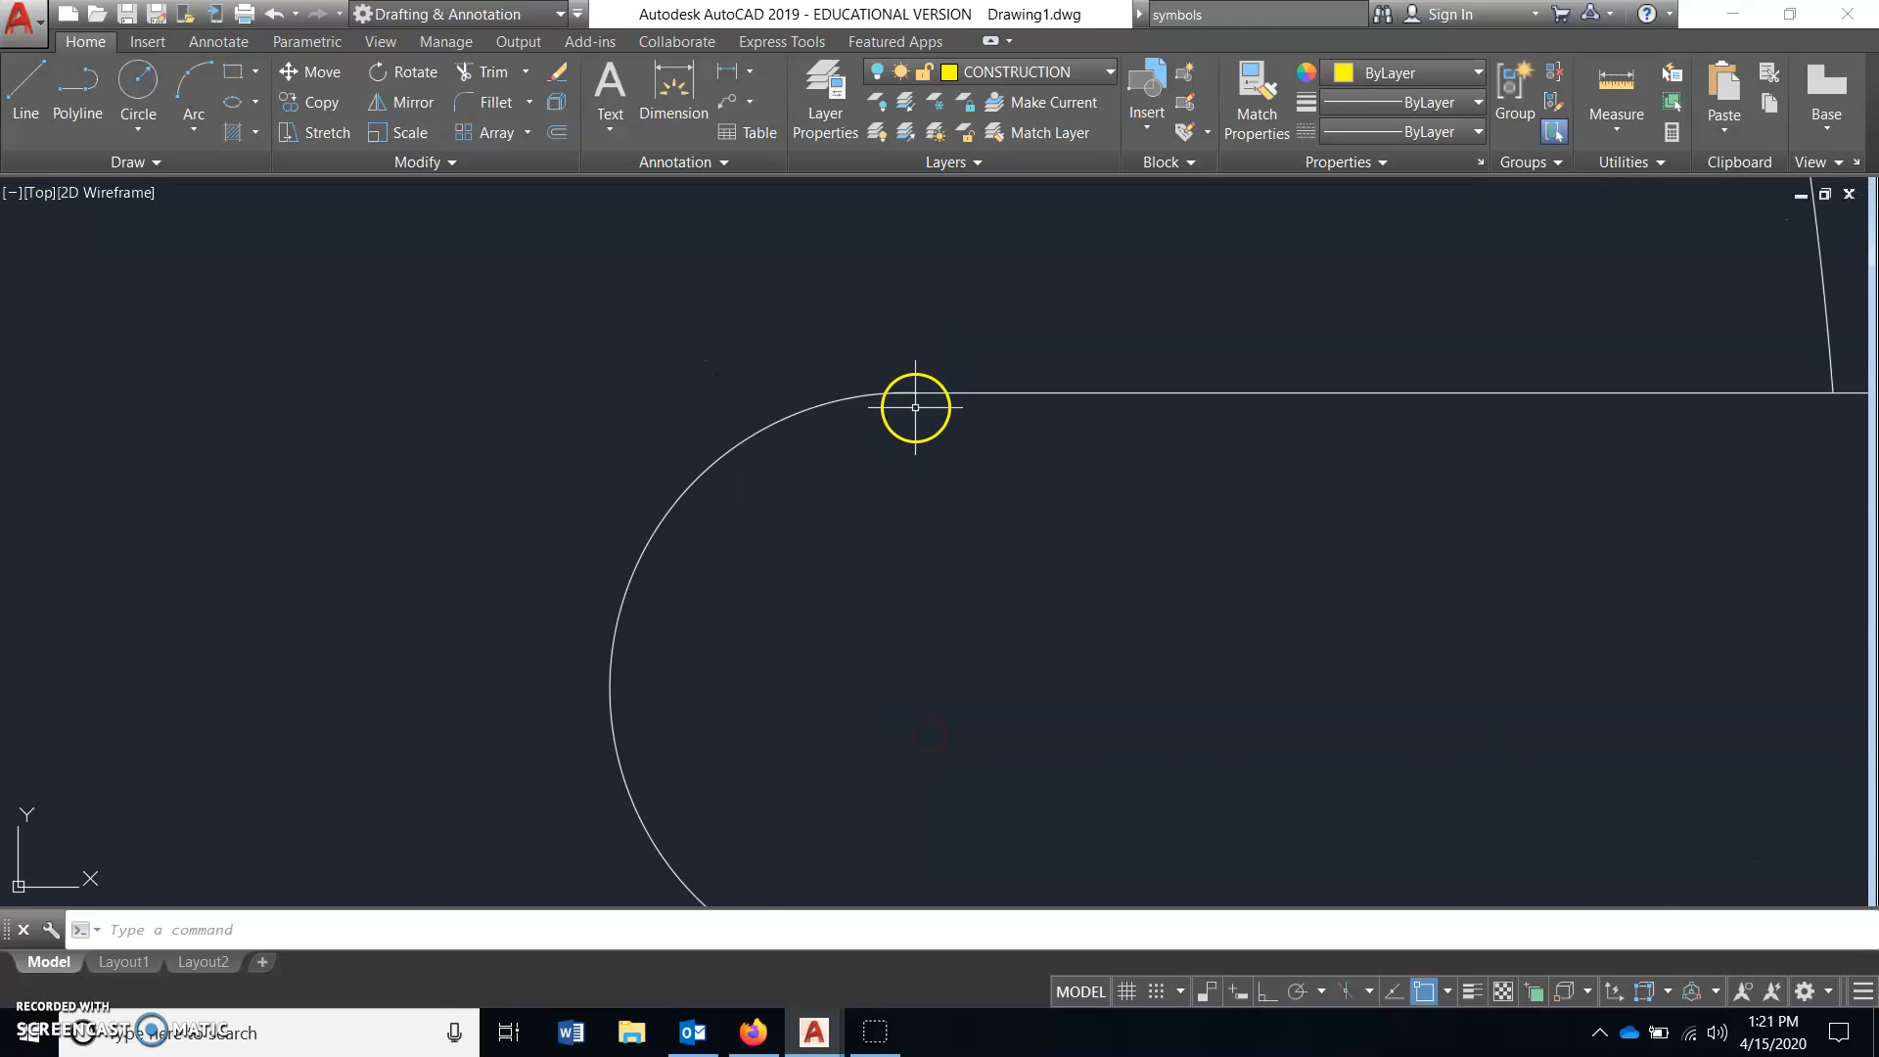
{"action": "middle_click_drag", "start_coordinate": [931, 450], "coordinate": [839, 419]}
{"action": "scroll", "coordinate": [872, 437], "scroll_direction": "up", "scroll_amount": 4}
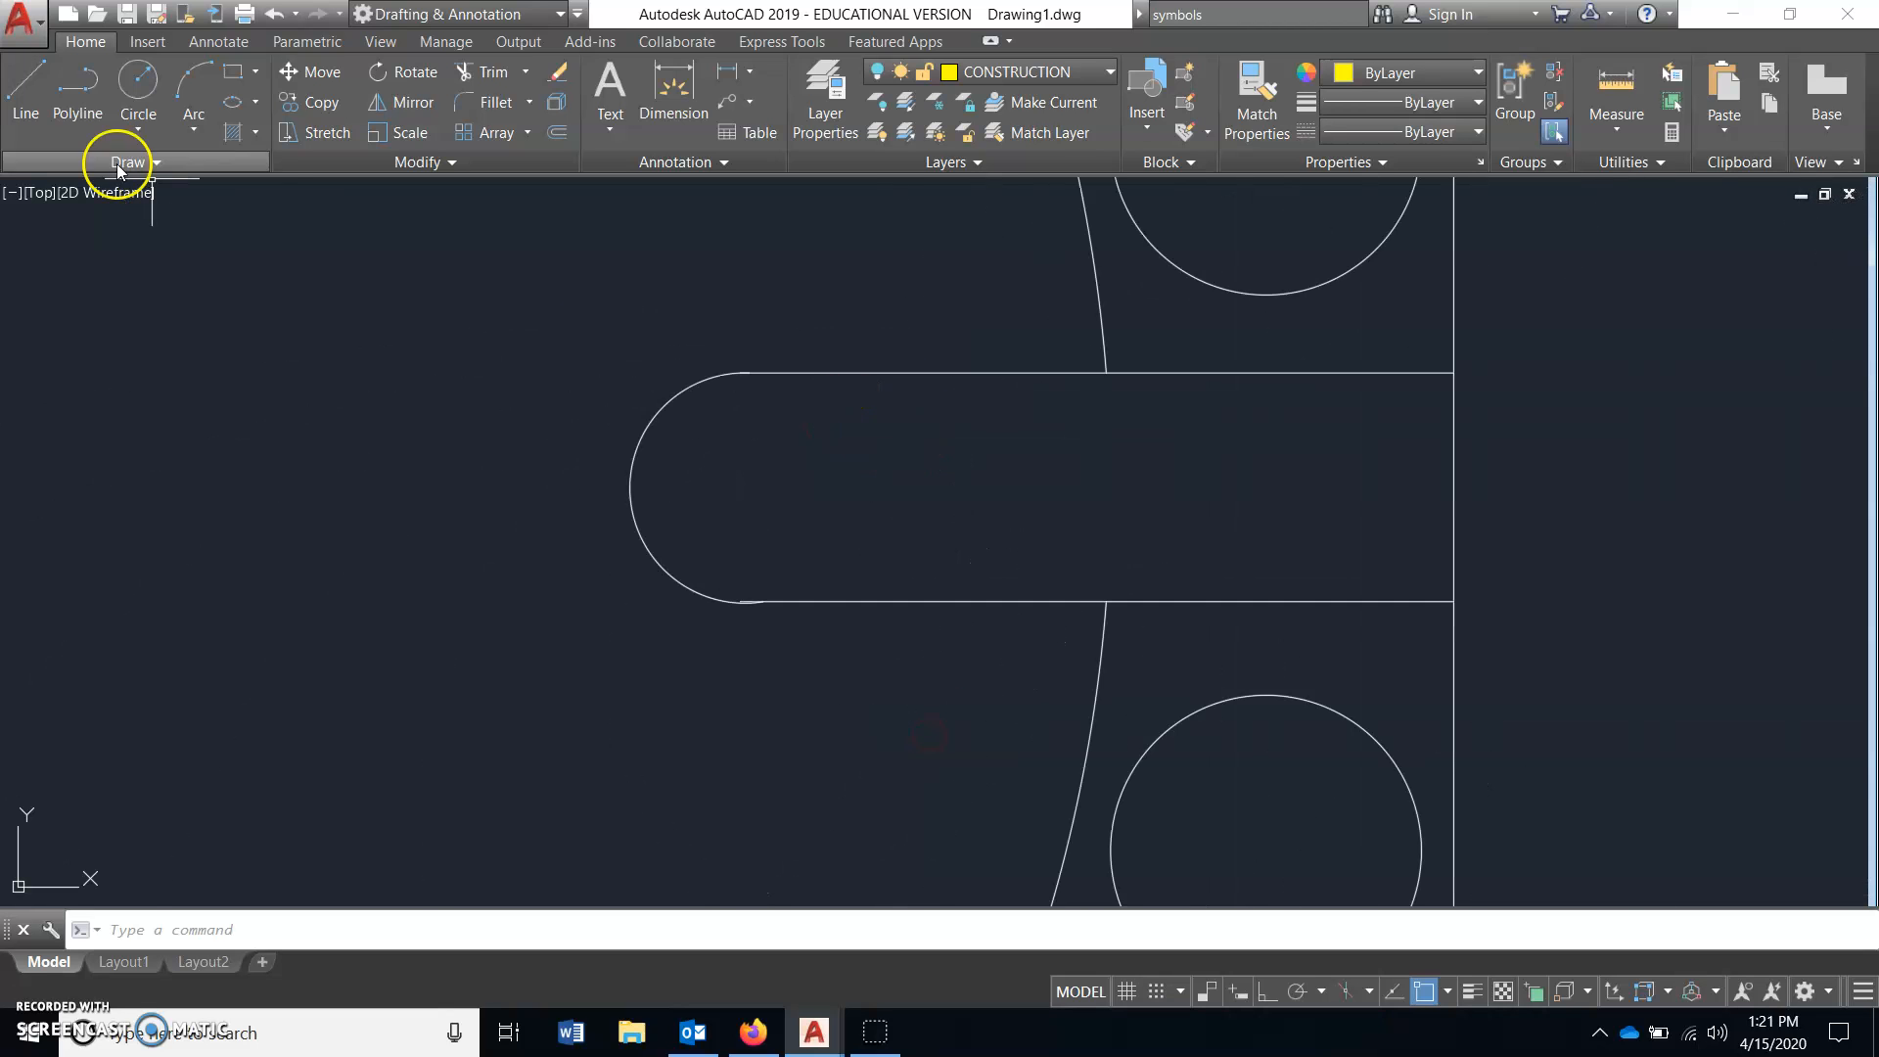
- Abandon the line started on the CONSTRUCTION layer and make layer 0 current
{"action": "left_click", "coordinate": [26, 98]}
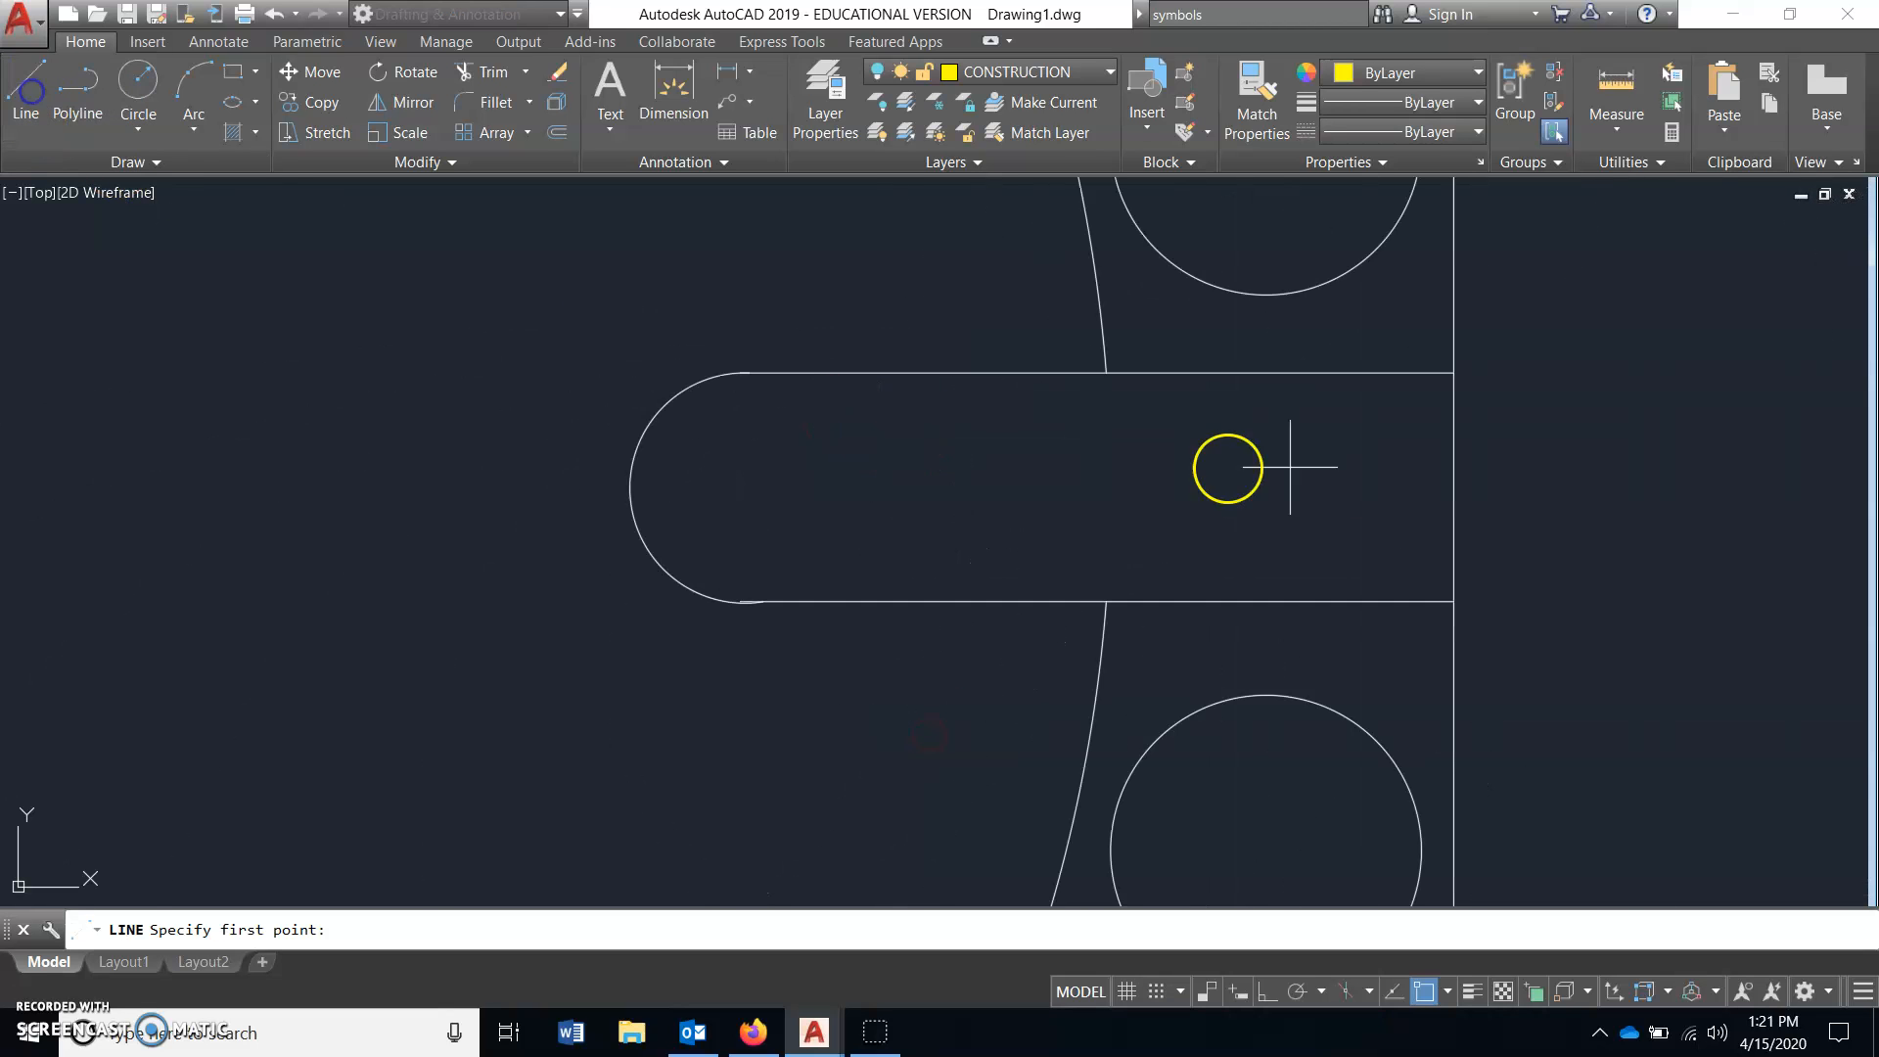
{"action": "left_click", "coordinate": [1454, 486]}
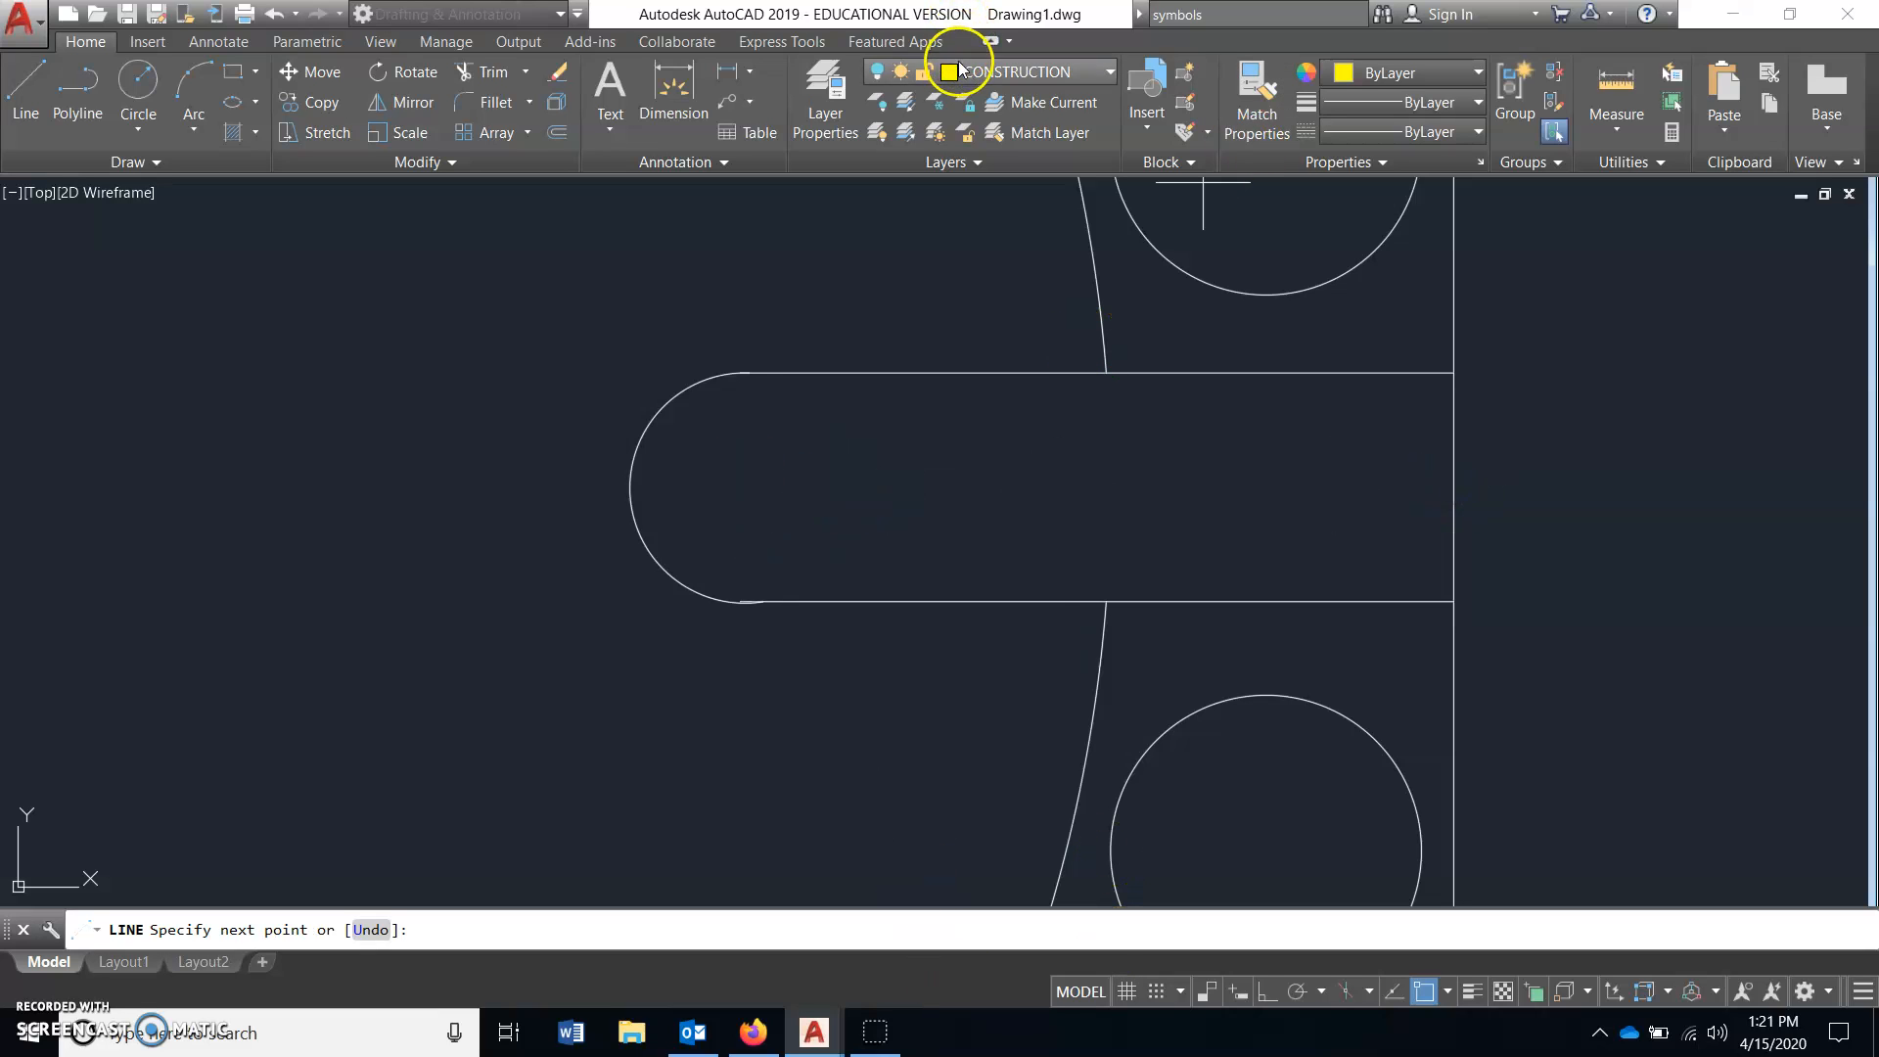
{"action": "left_click", "coordinate": [1018, 72]}
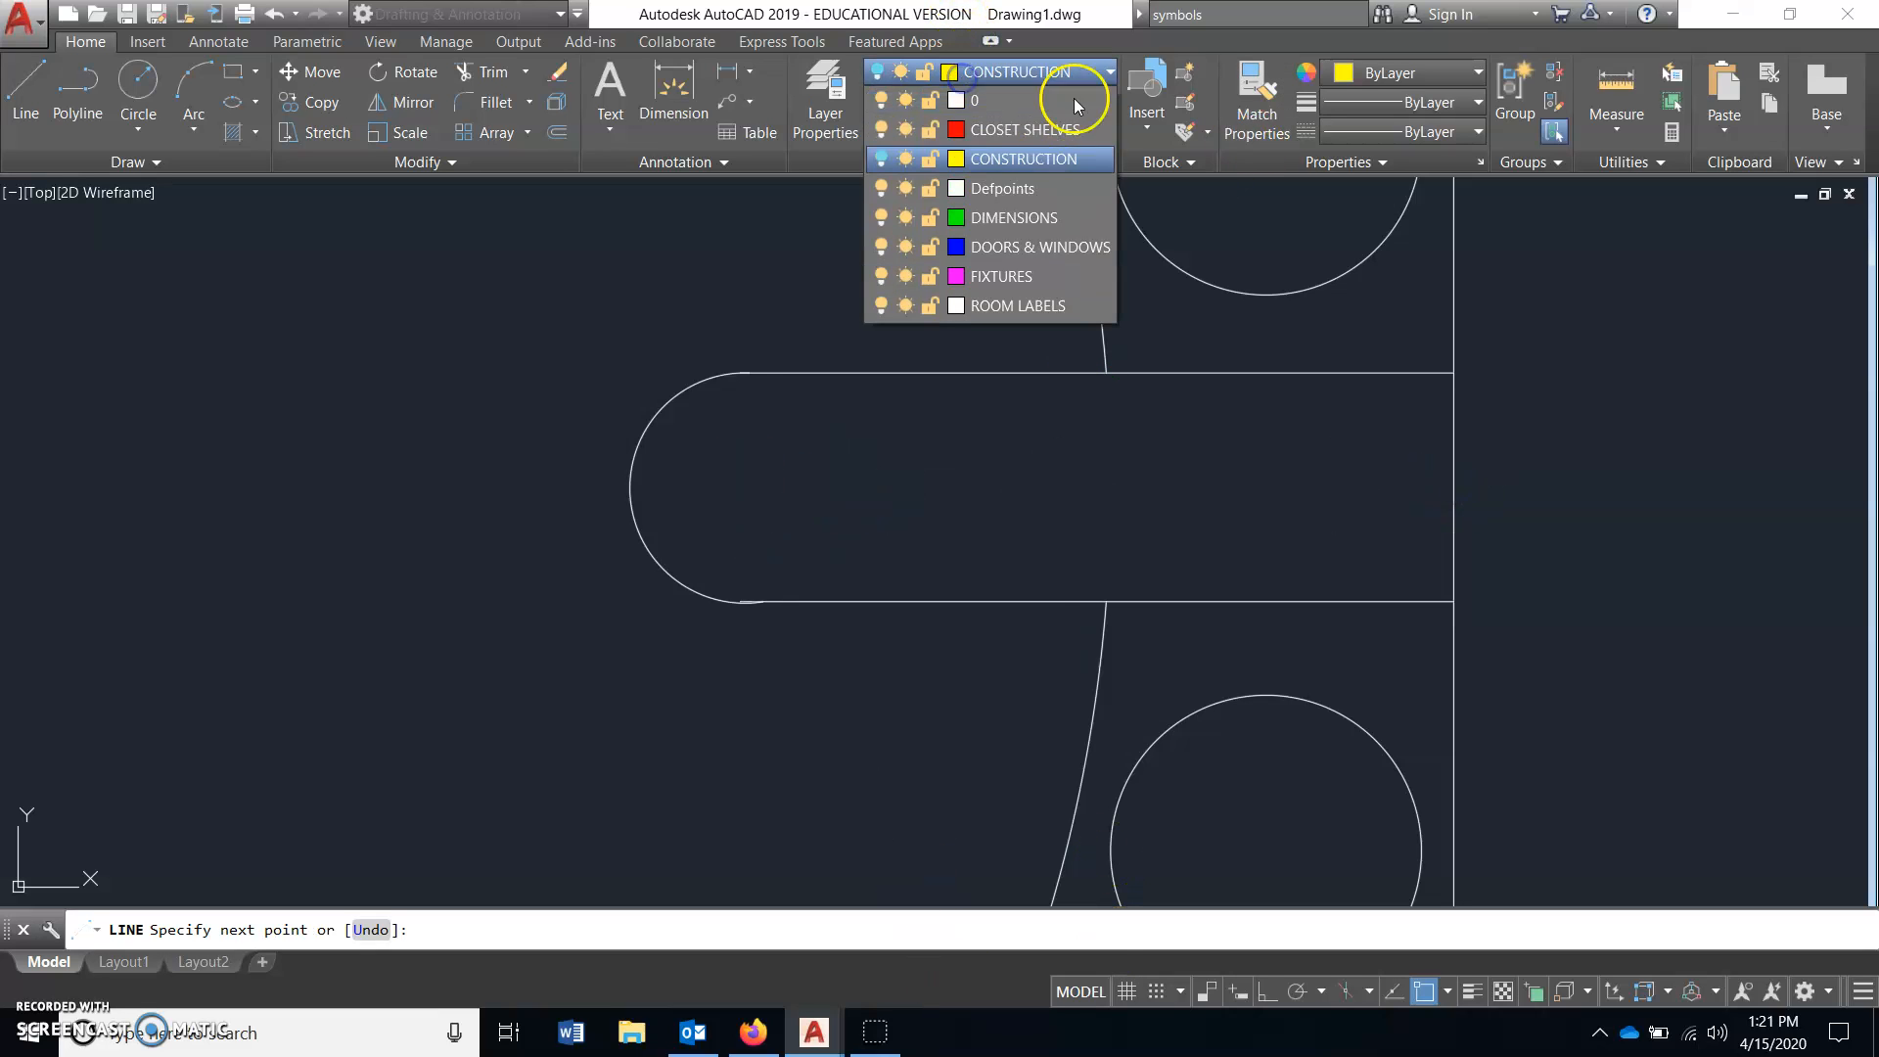
{"action": "left_click", "coordinate": [1002, 106]}
- With ortho on, draw a horizontal centre line from the midpoint of the spout's wall end past its rounded tip
{"action": "left_click", "coordinate": [42, 83]}
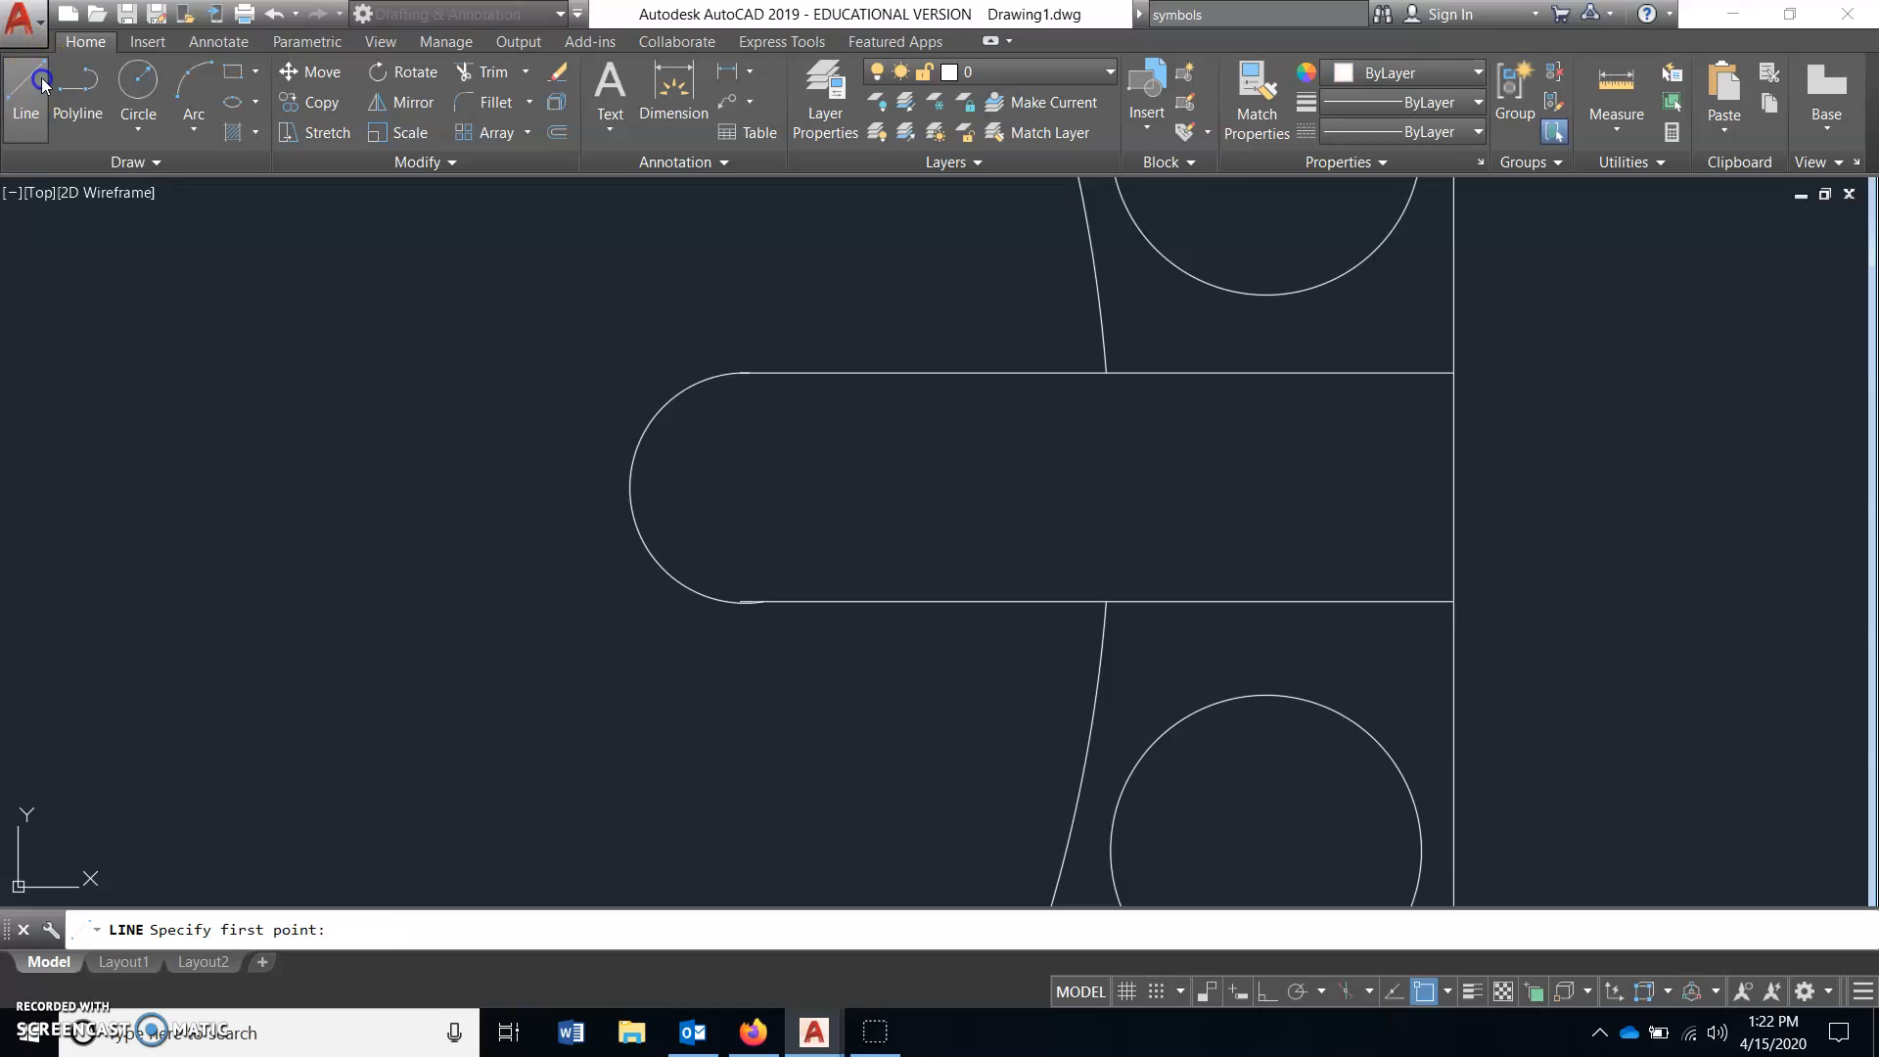
{"action": "left_click", "coordinate": [1453, 487]}
{"action": "left_click", "coordinate": [1265, 998]}
{"action": "left_click", "coordinate": [427, 529]}
{"action": "key", "text": "Return"}
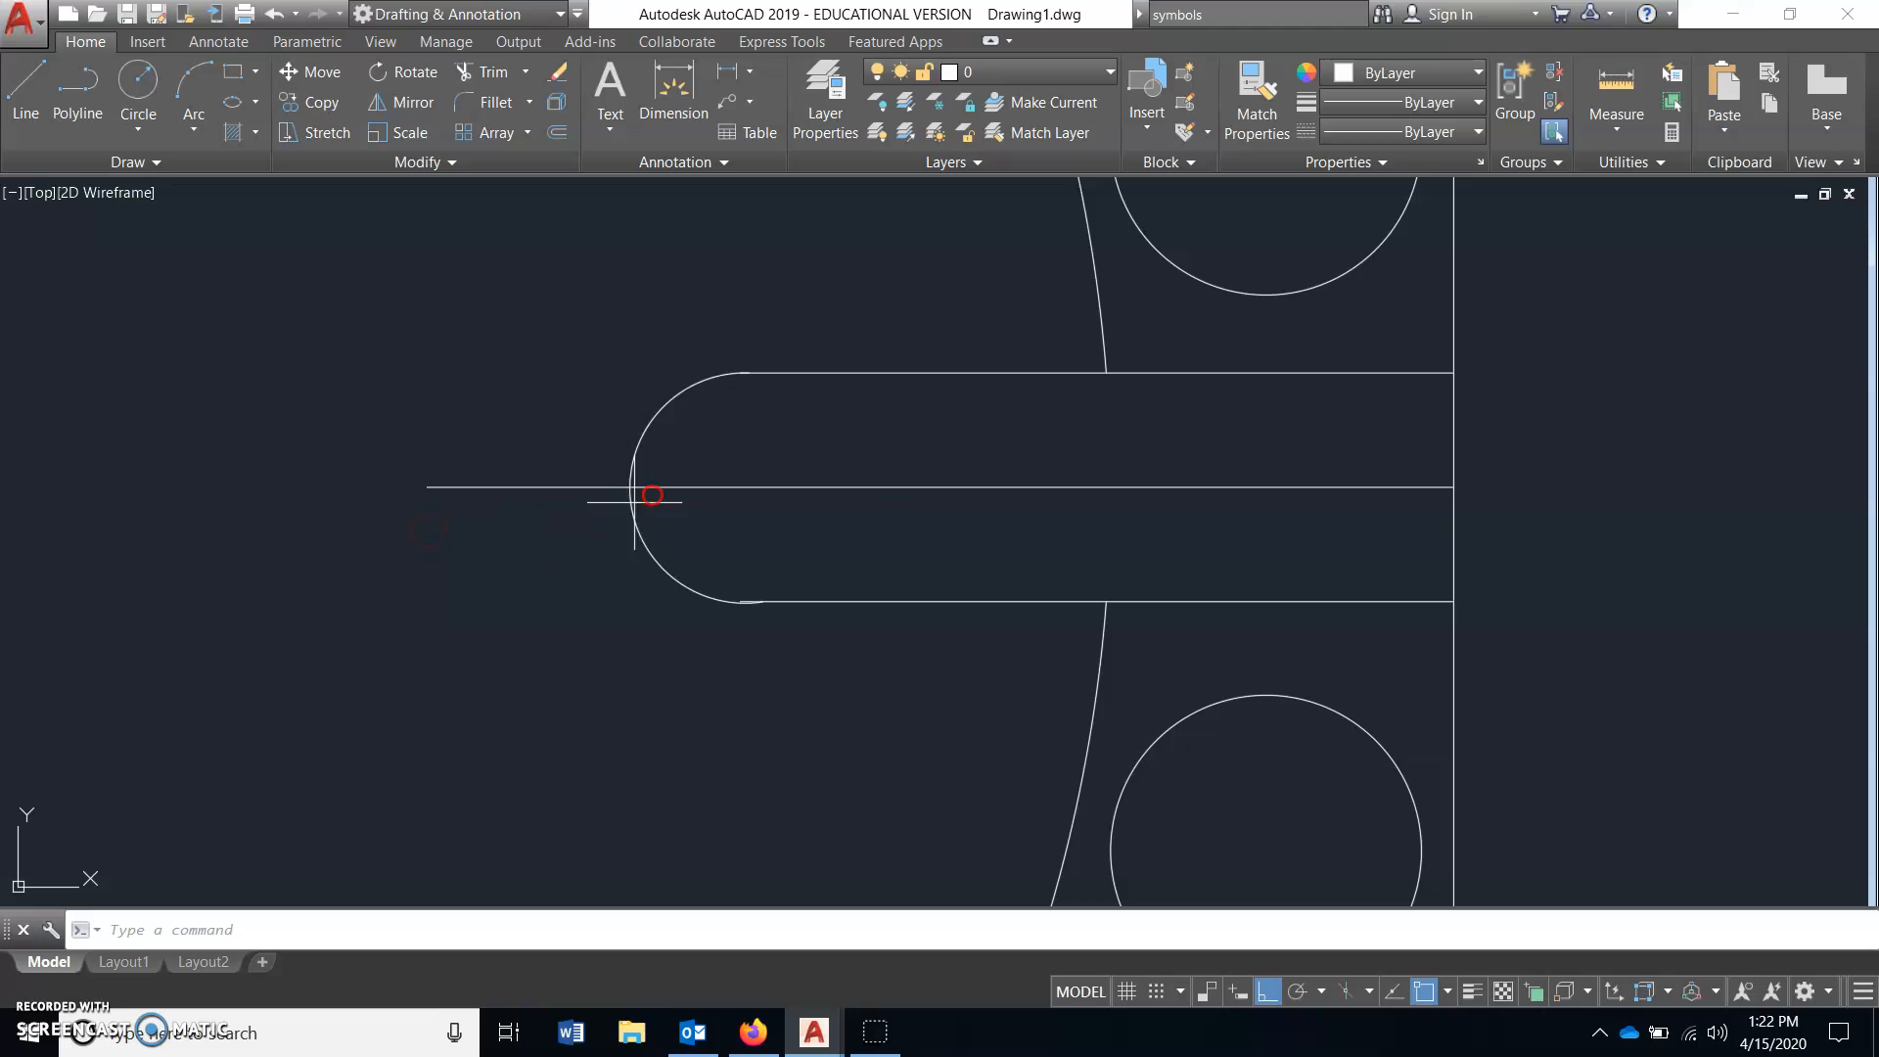
- Draw a vertical line joining the ends of the spout's two straight edges and remove the old rounded end
{"action": "key", "text": "Return"}
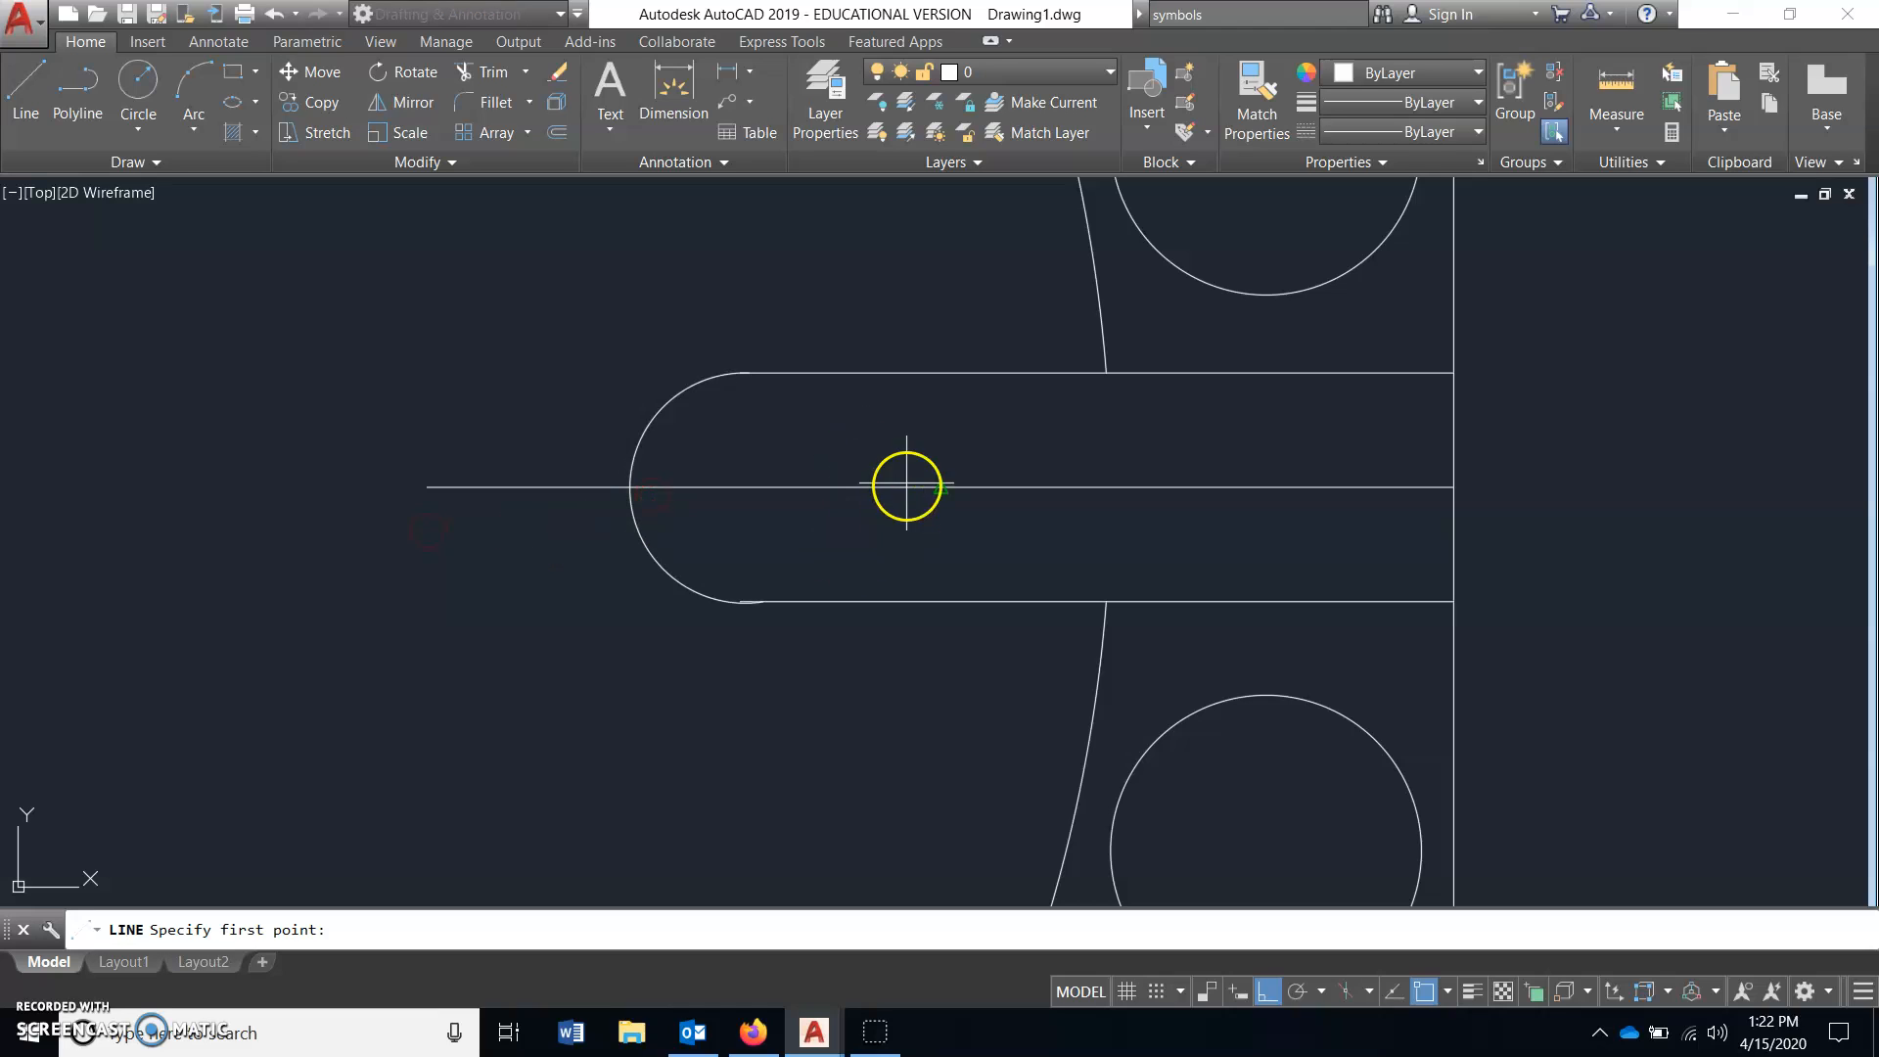
{"action": "left_click", "coordinate": [794, 611]}
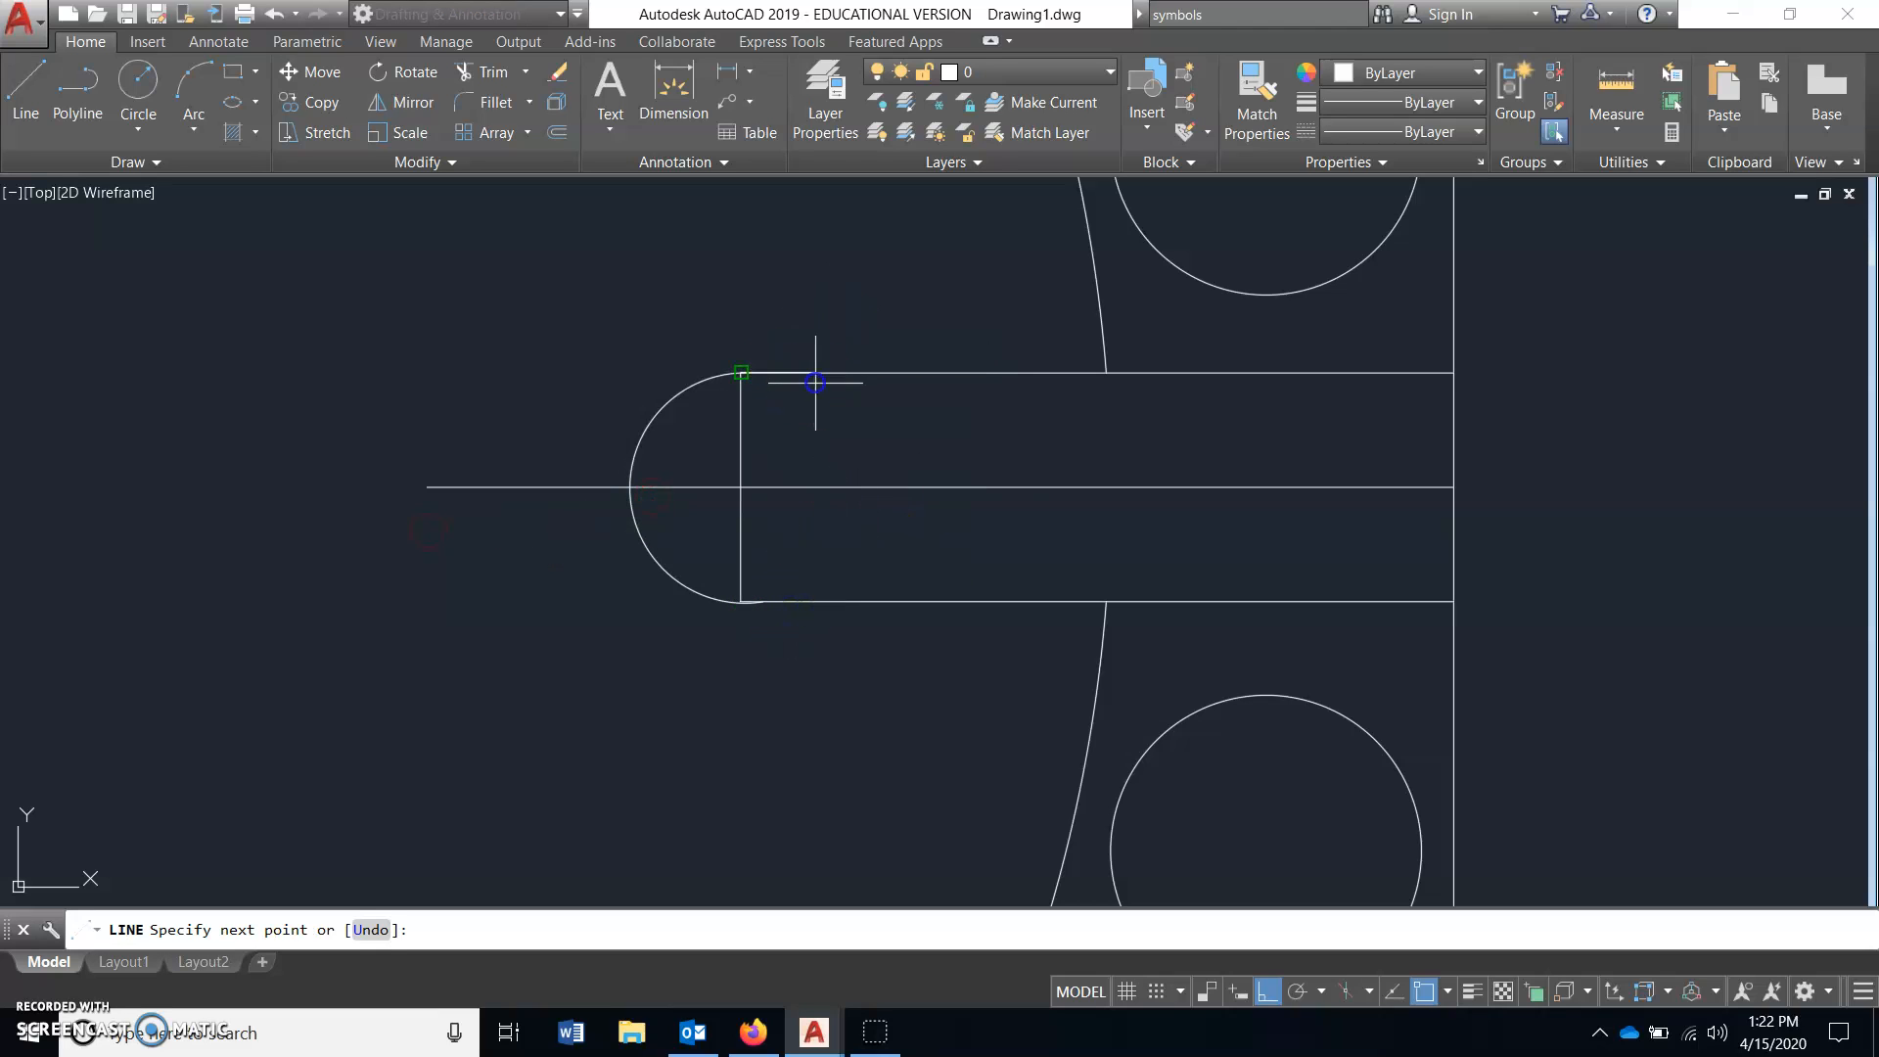
{"action": "key", "text": "Return"}
{"action": "left_click", "coordinate": [644, 431]}
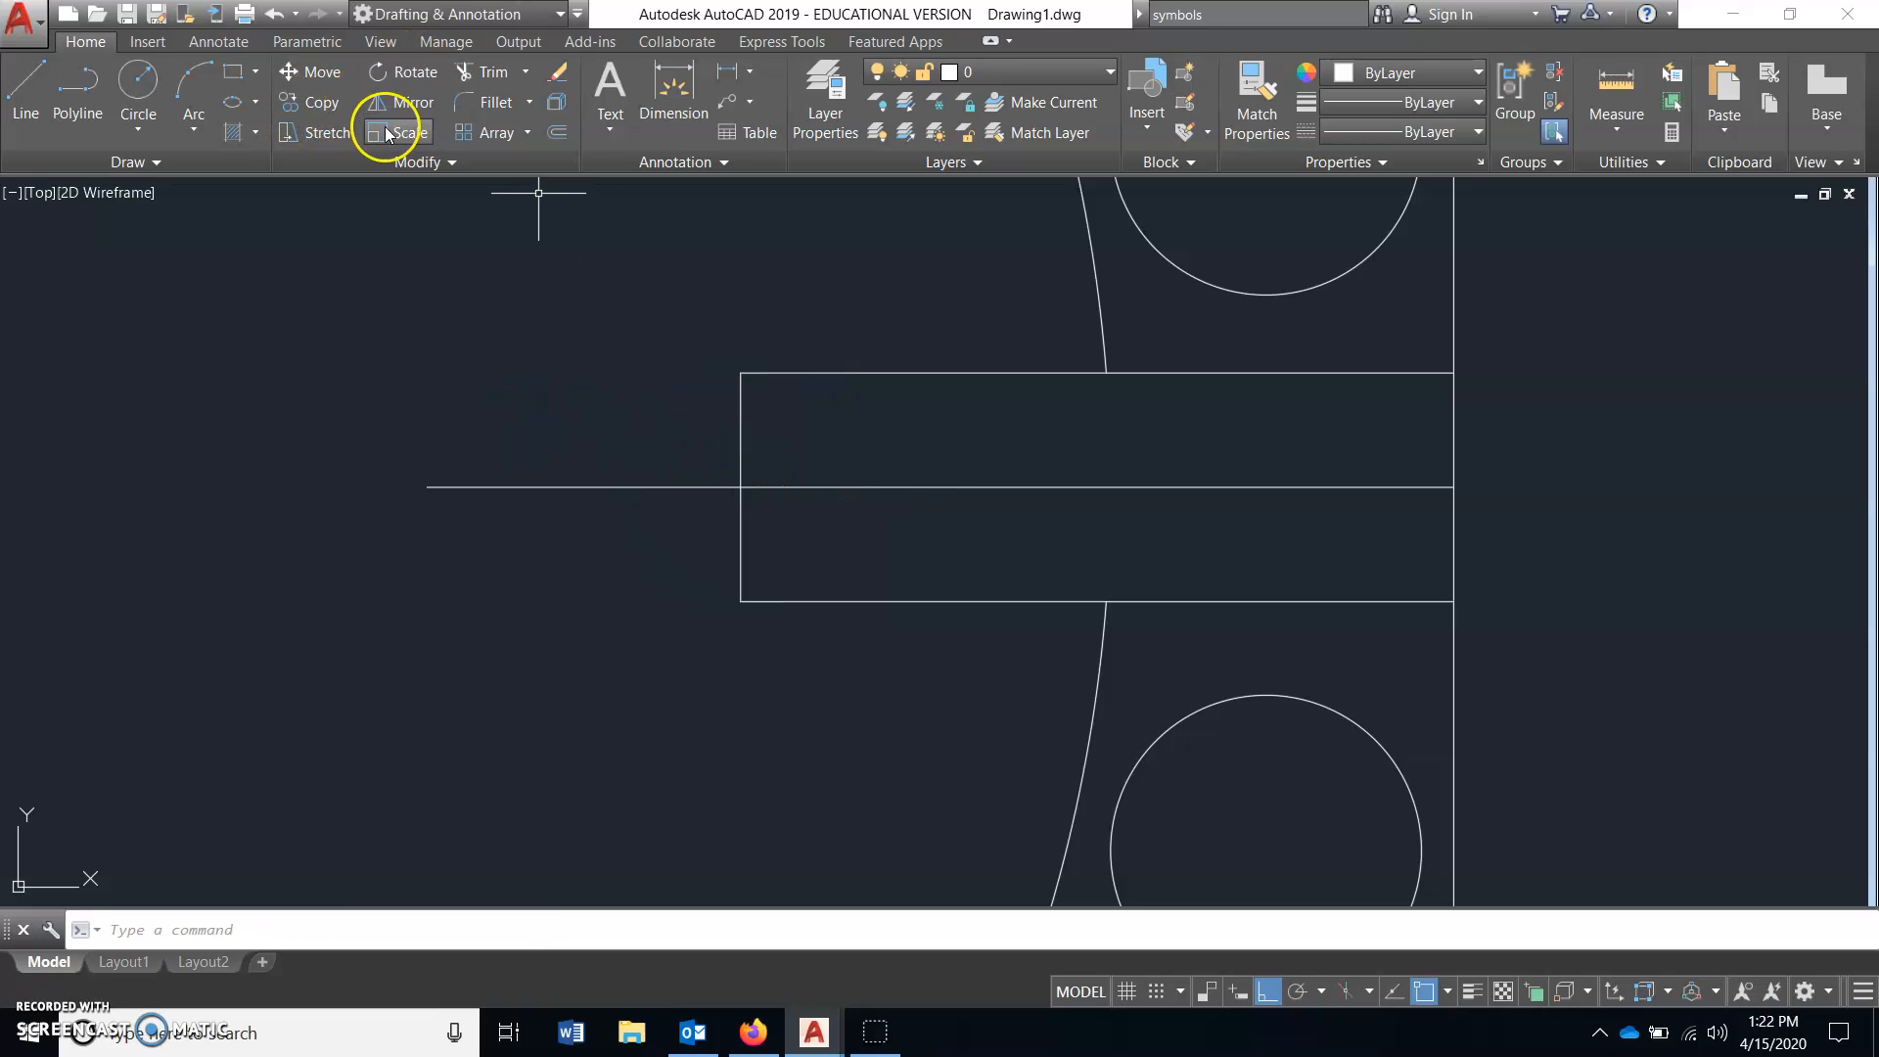
- Draw a circle centred where the vertical and centre lines cross, reaching the spout's upper edge corner, and delete the horizontal centre line
{"action": "left_click", "coordinate": [160, 81]}
{"action": "left_click", "coordinate": [741, 486]}
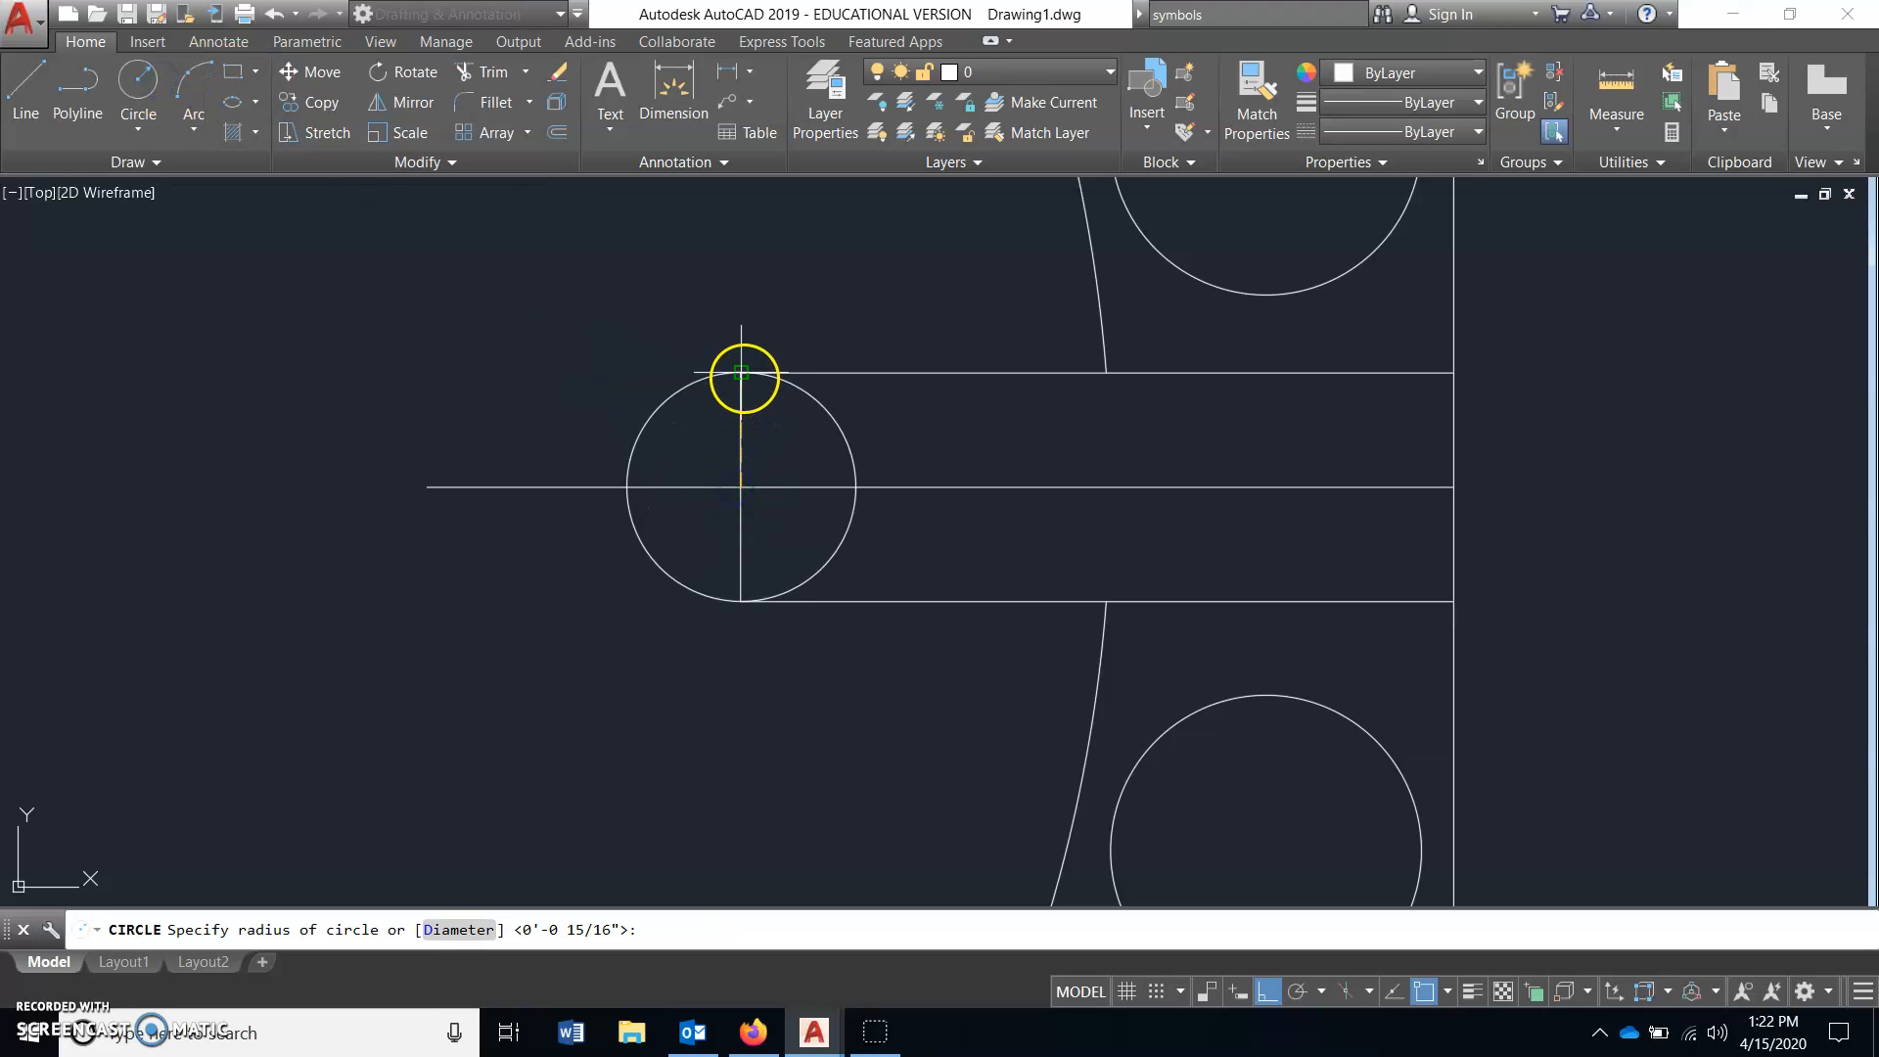
{"action": "left_click", "coordinate": [742, 373]}
{"action": "left_click", "coordinate": [562, 433]}
{"action": "left_click", "coordinate": [495, 519]}
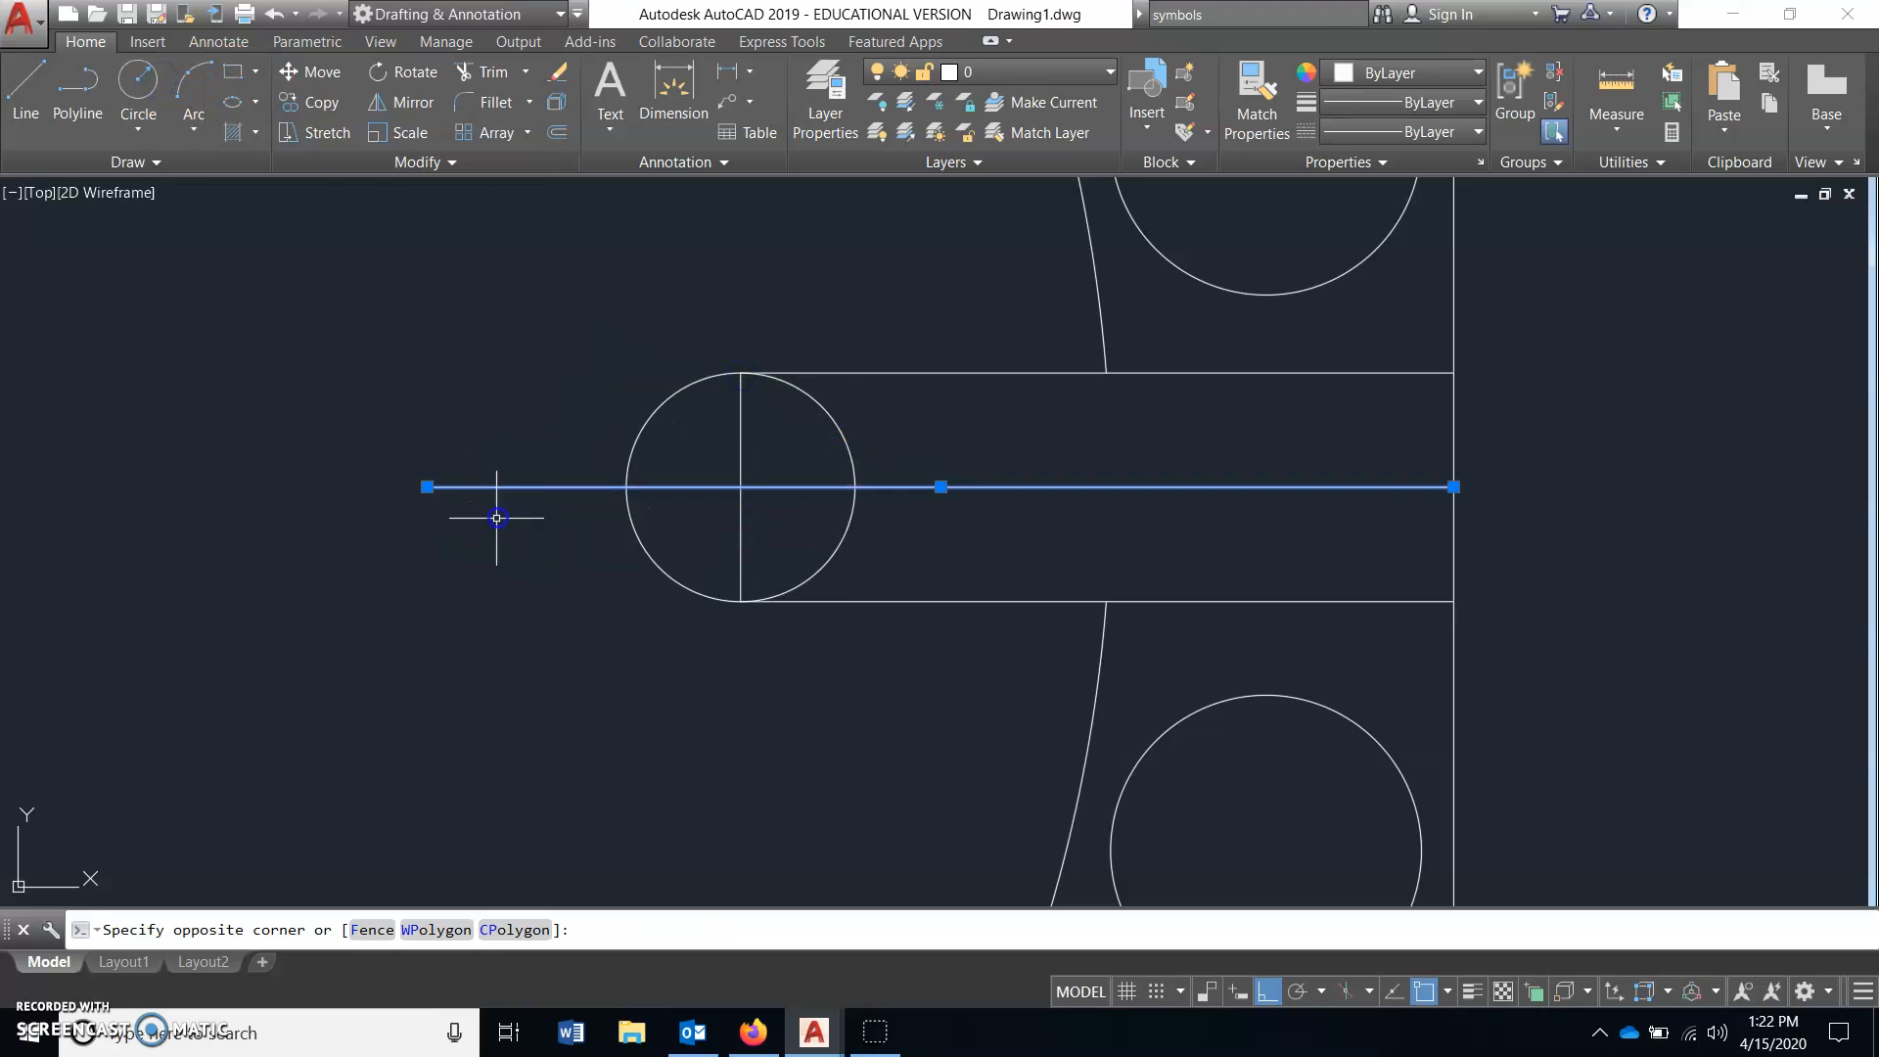
{"action": "key", "text": "Delete"}
- Trim away the half of the circle inside the spout and delete the vertical helper line, leaving only the rounded tip
{"action": "left_click", "coordinate": [487, 72]}
{"action": "scroll", "coordinate": [783, 391], "scroll_direction": "up", "scroll_amount": 4}
{"action": "middle_click_drag", "start_coordinate": [890, 496], "coordinate": [865, 349]}
{"action": "left_click", "coordinate": [871, 769]}
{"action": "left_click", "coordinate": [842, 794]}
{"action": "right_click", "coordinate": [837, 798]}
{"action": "left_click", "coordinate": [1039, 443]}
{"action": "left_click", "coordinate": [857, 523]}
{"action": "right_click", "coordinate": [856, 524]}
{"action": "left_click", "coordinate": [679, 387]}
{"action": "left_click", "coordinate": [576, 441]}
{"action": "key", "text": "Delete"}
{"action": "scroll", "coordinate": [579, 420], "scroll_direction": "down", "scroll_amount": 6}
{"action": "mouse_move", "coordinate": [726, 526]}
{"action": "middle_mouse_down"}
{"action": "mouse_move", "coordinate": [1066, 538]}
{"action": "mouse_move", "coordinate": [1101, 518]}
{"action": "middle_mouse_up"}
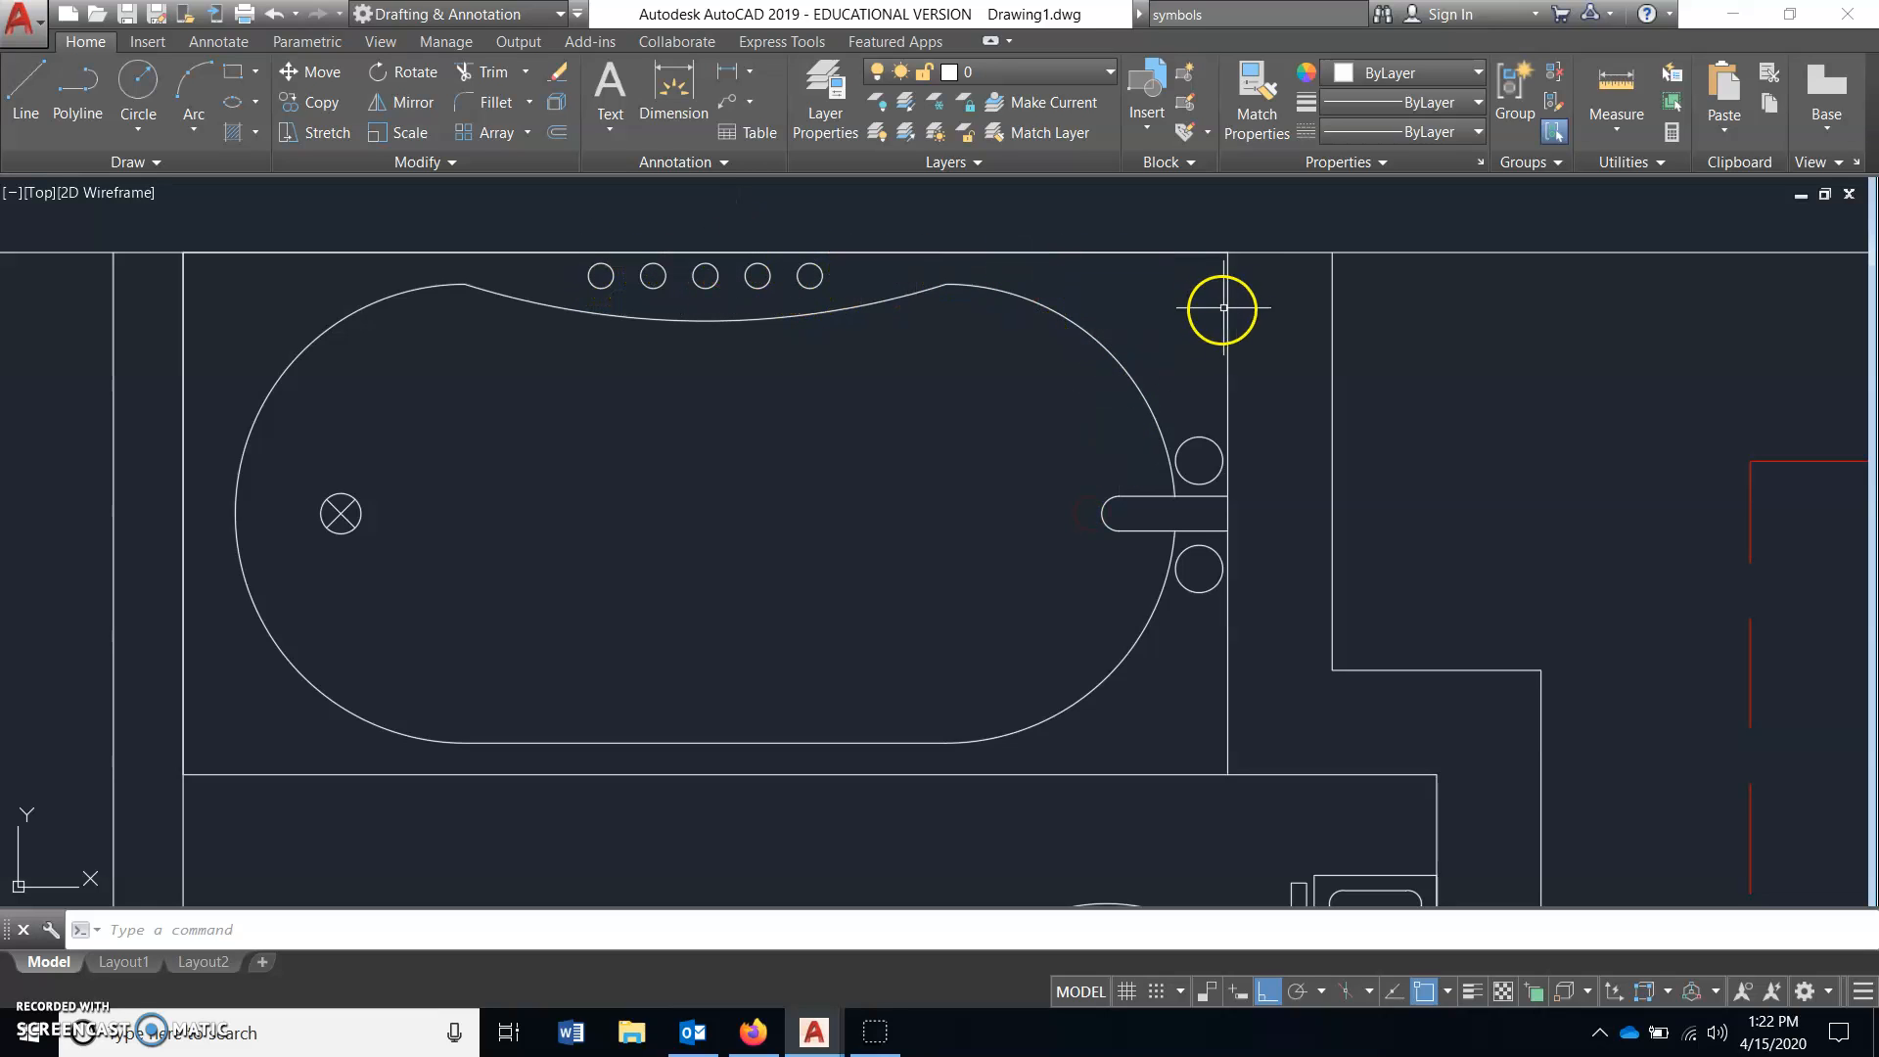
- Check the outer wall line and the separate objects that make up the bathtub by selecting them, leaving nothing selected
{"action": "left_click", "coordinate": [1294, 252]}
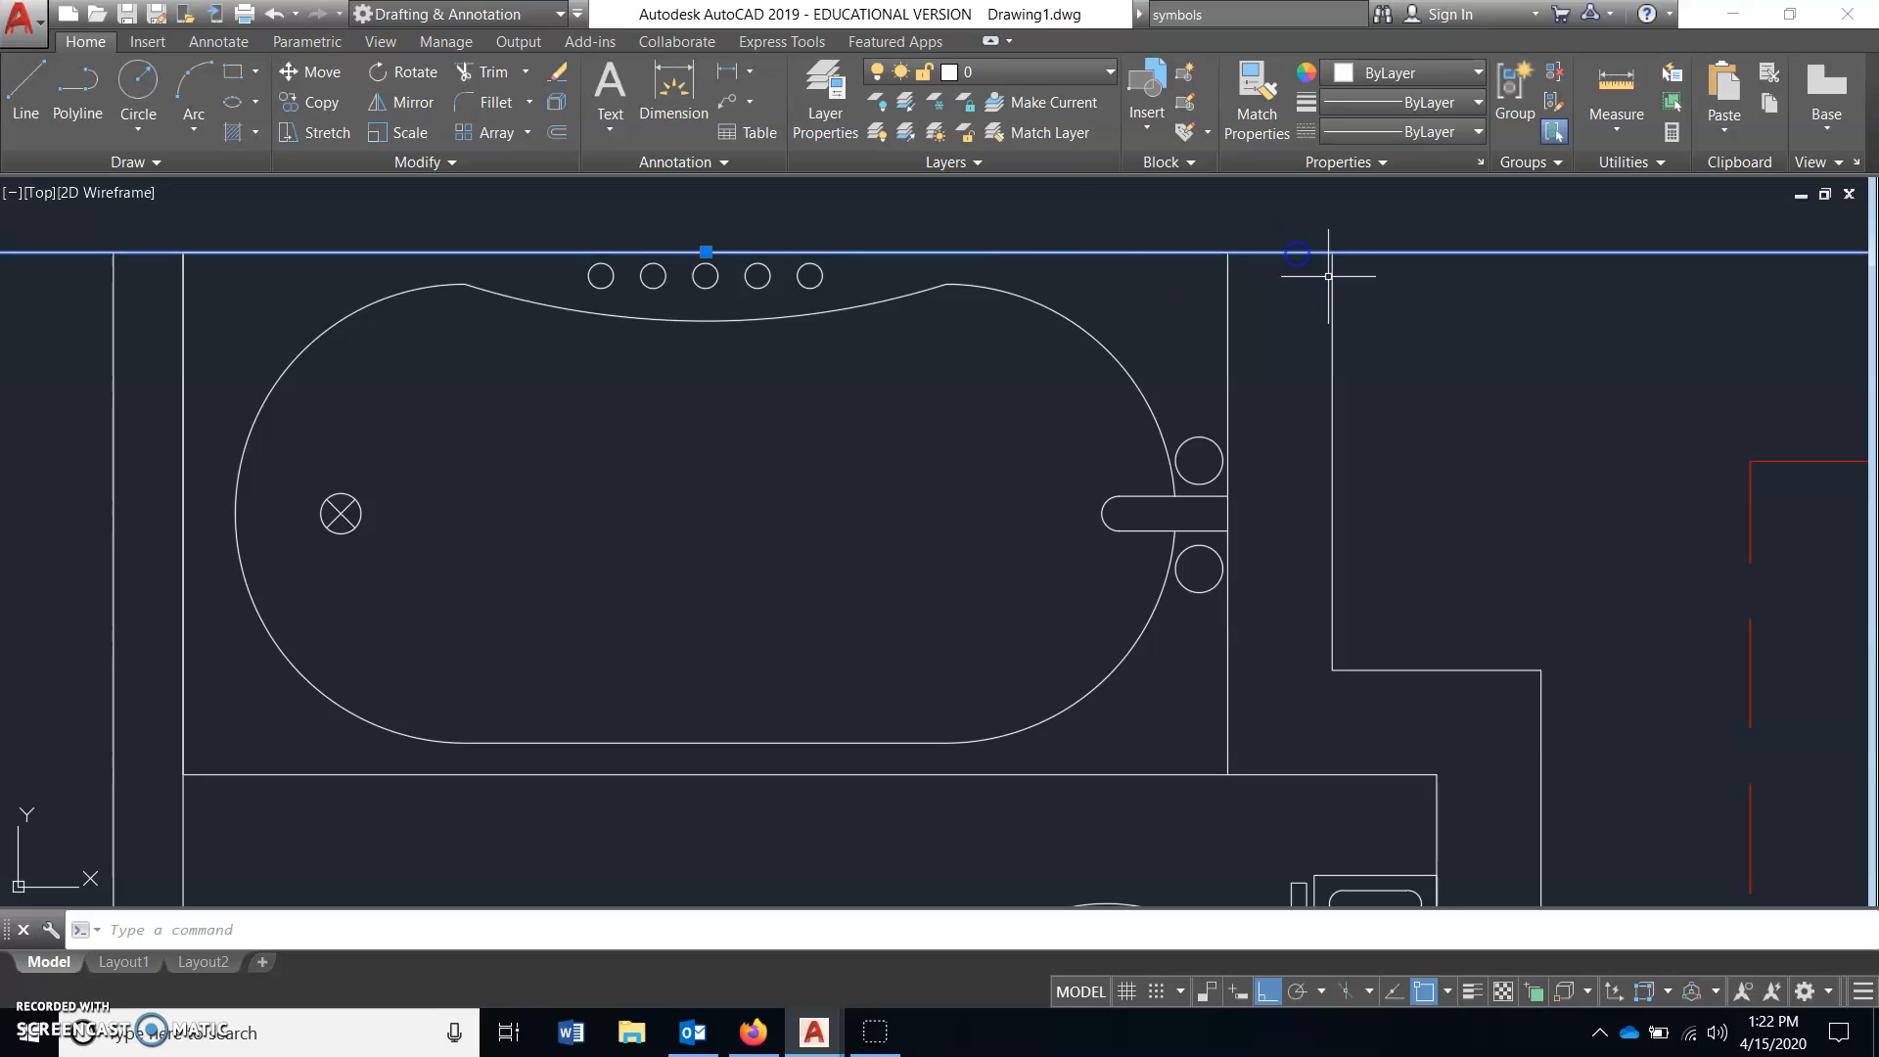
{"action": "left_click", "coordinate": [895, 252]}
{"action": "key", "text": "Escape"}
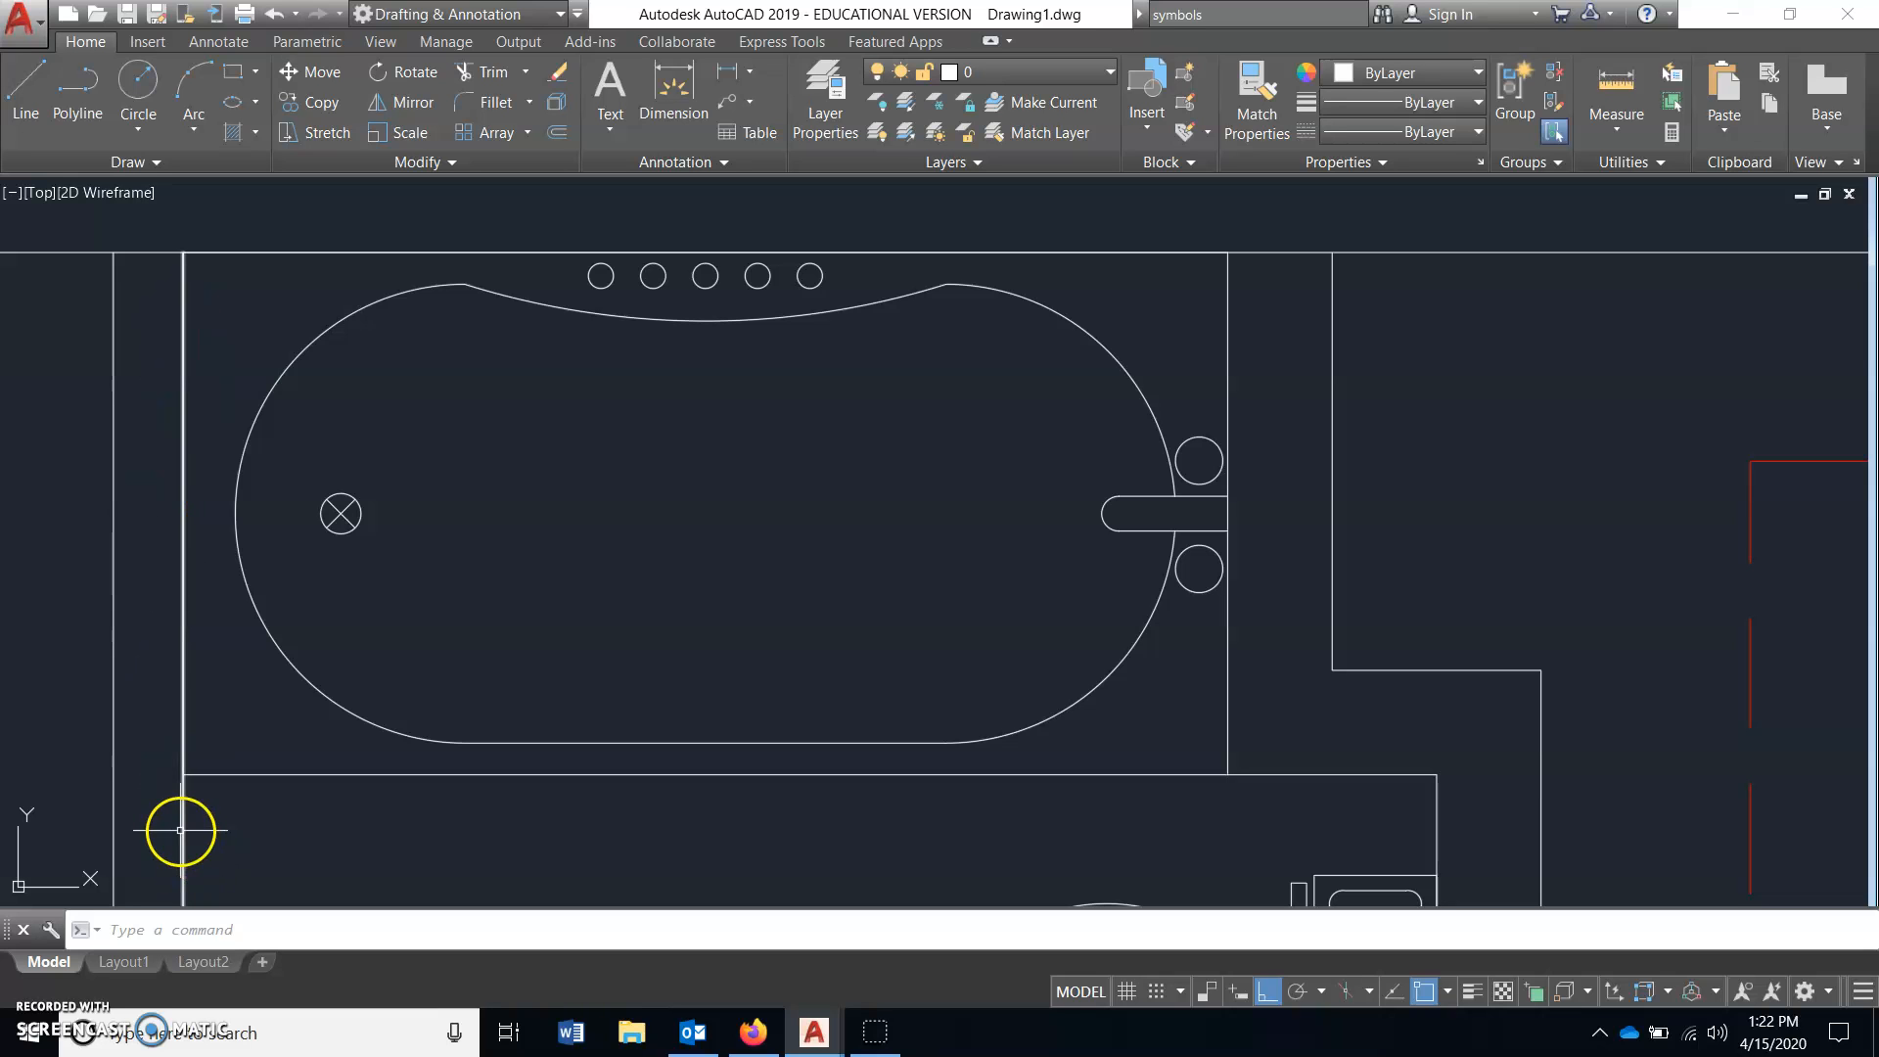
{"action": "scroll", "coordinate": [407, 449], "scroll_direction": "down", "scroll_amount": 3}
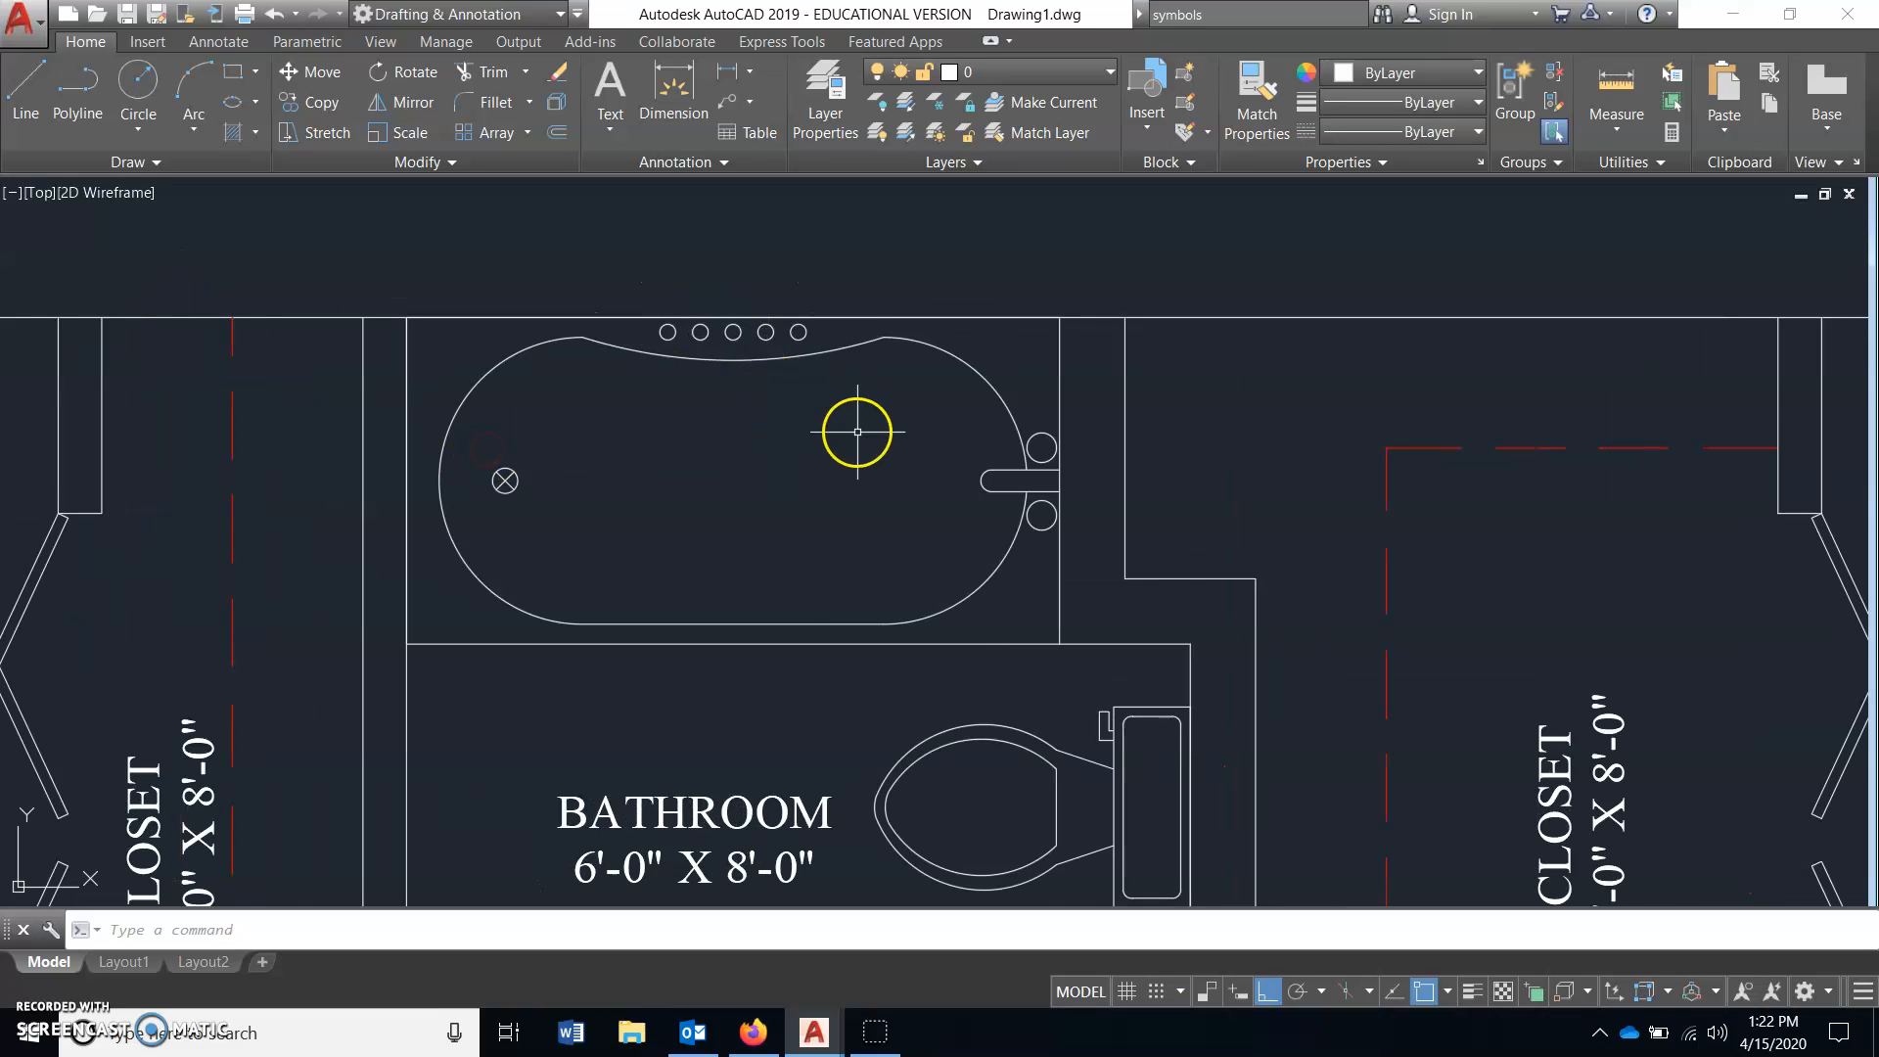
{"action": "middle_click_drag", "start_coordinate": [857, 431], "coordinate": [949, 426]}
{"action": "left_click", "coordinate": [479, 284]}
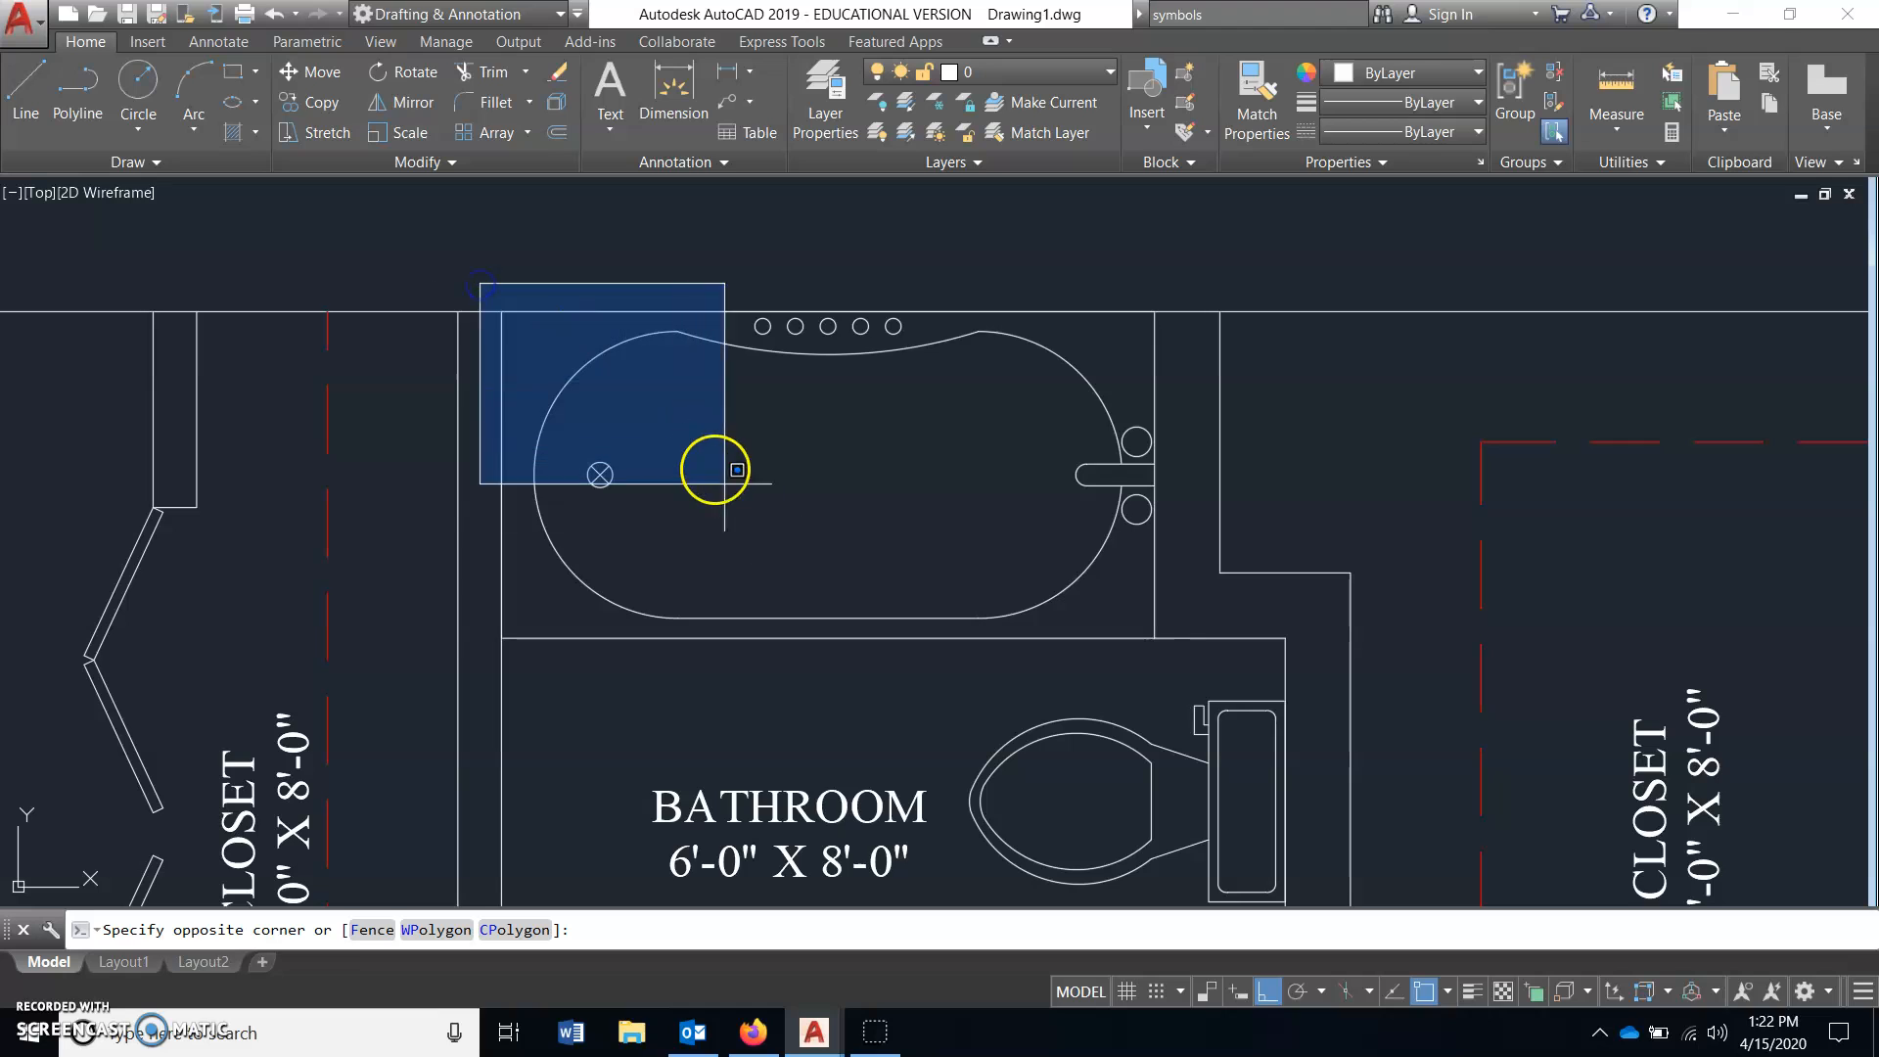
{"action": "left_click", "coordinate": [1223, 729]}
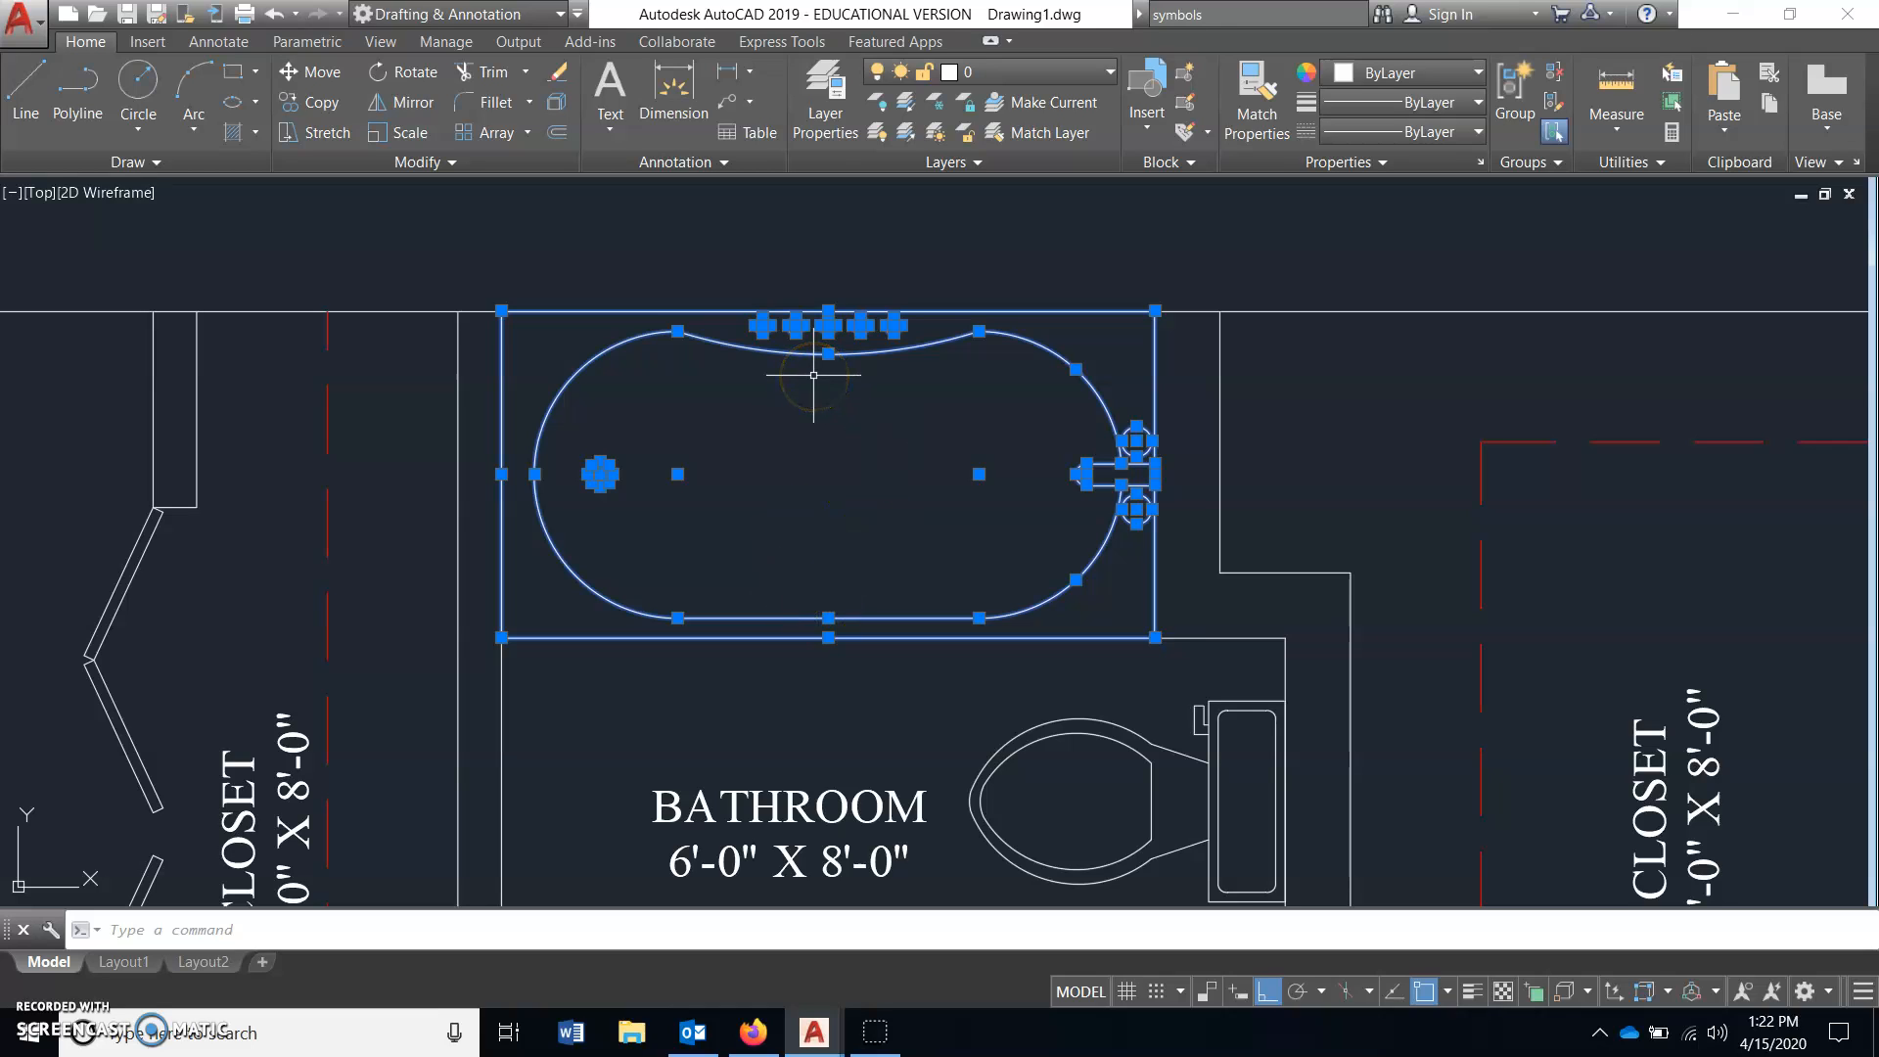
{"action": "key", "text": "Escape"}
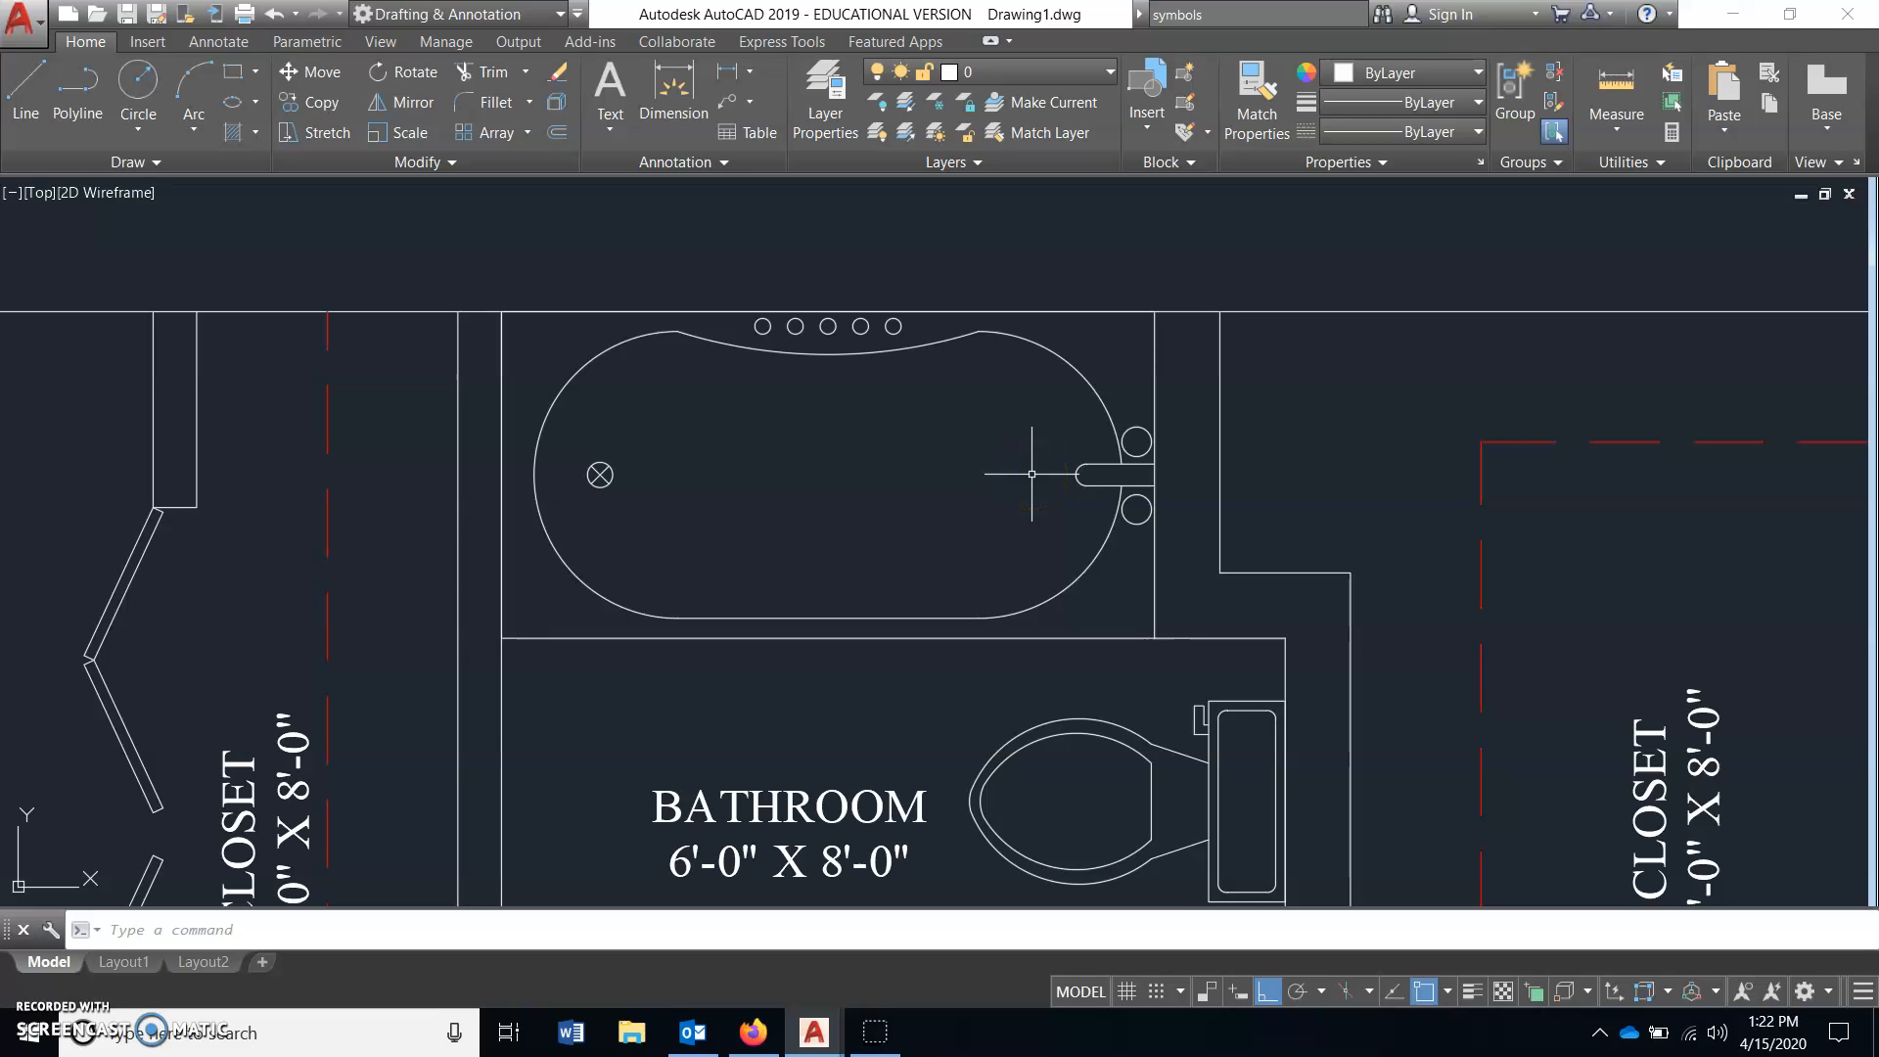
- Define a block named 30 x 60 TUB from the whole bathtub, with the tub outline's upper-left corner as base point
{"action": "scroll", "coordinate": [989, 578], "scroll_direction": "down", "scroll_amount": 2}
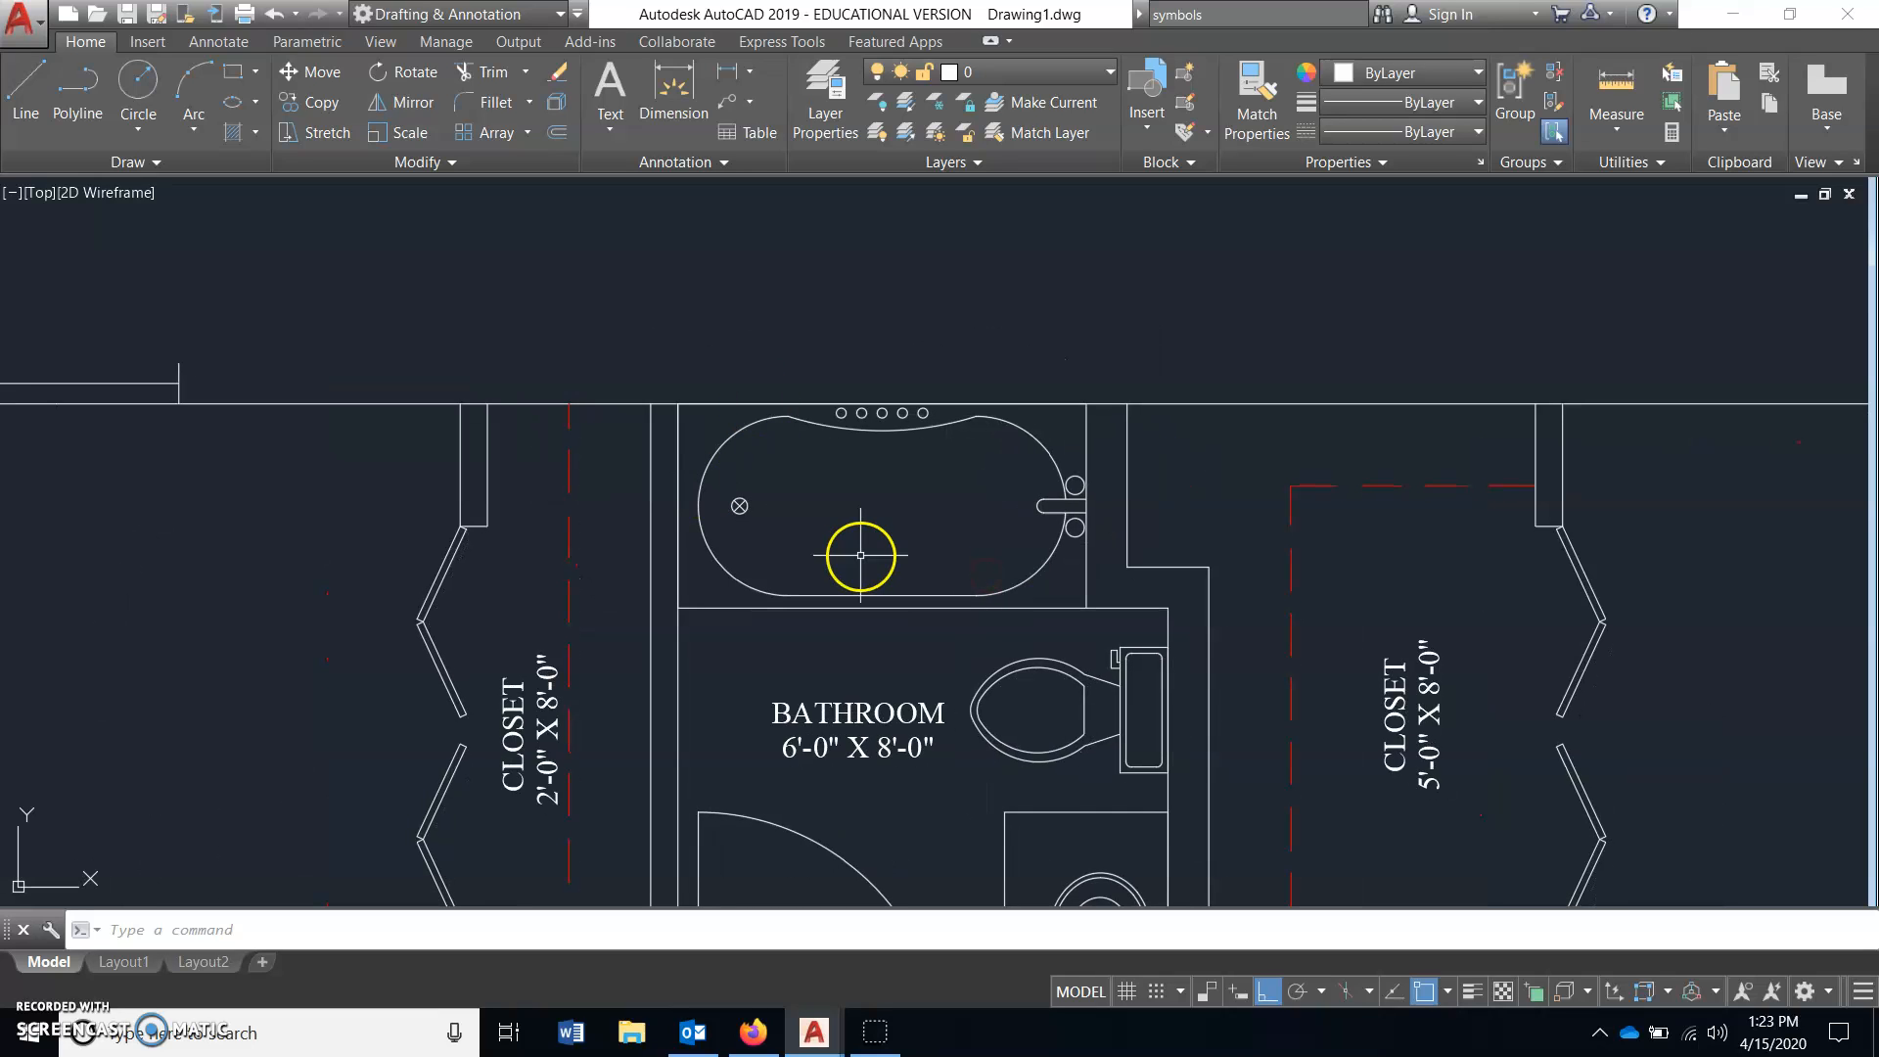
{"action": "scroll", "coordinate": [842, 529], "scroll_direction": "up", "scroll_amount": 2}
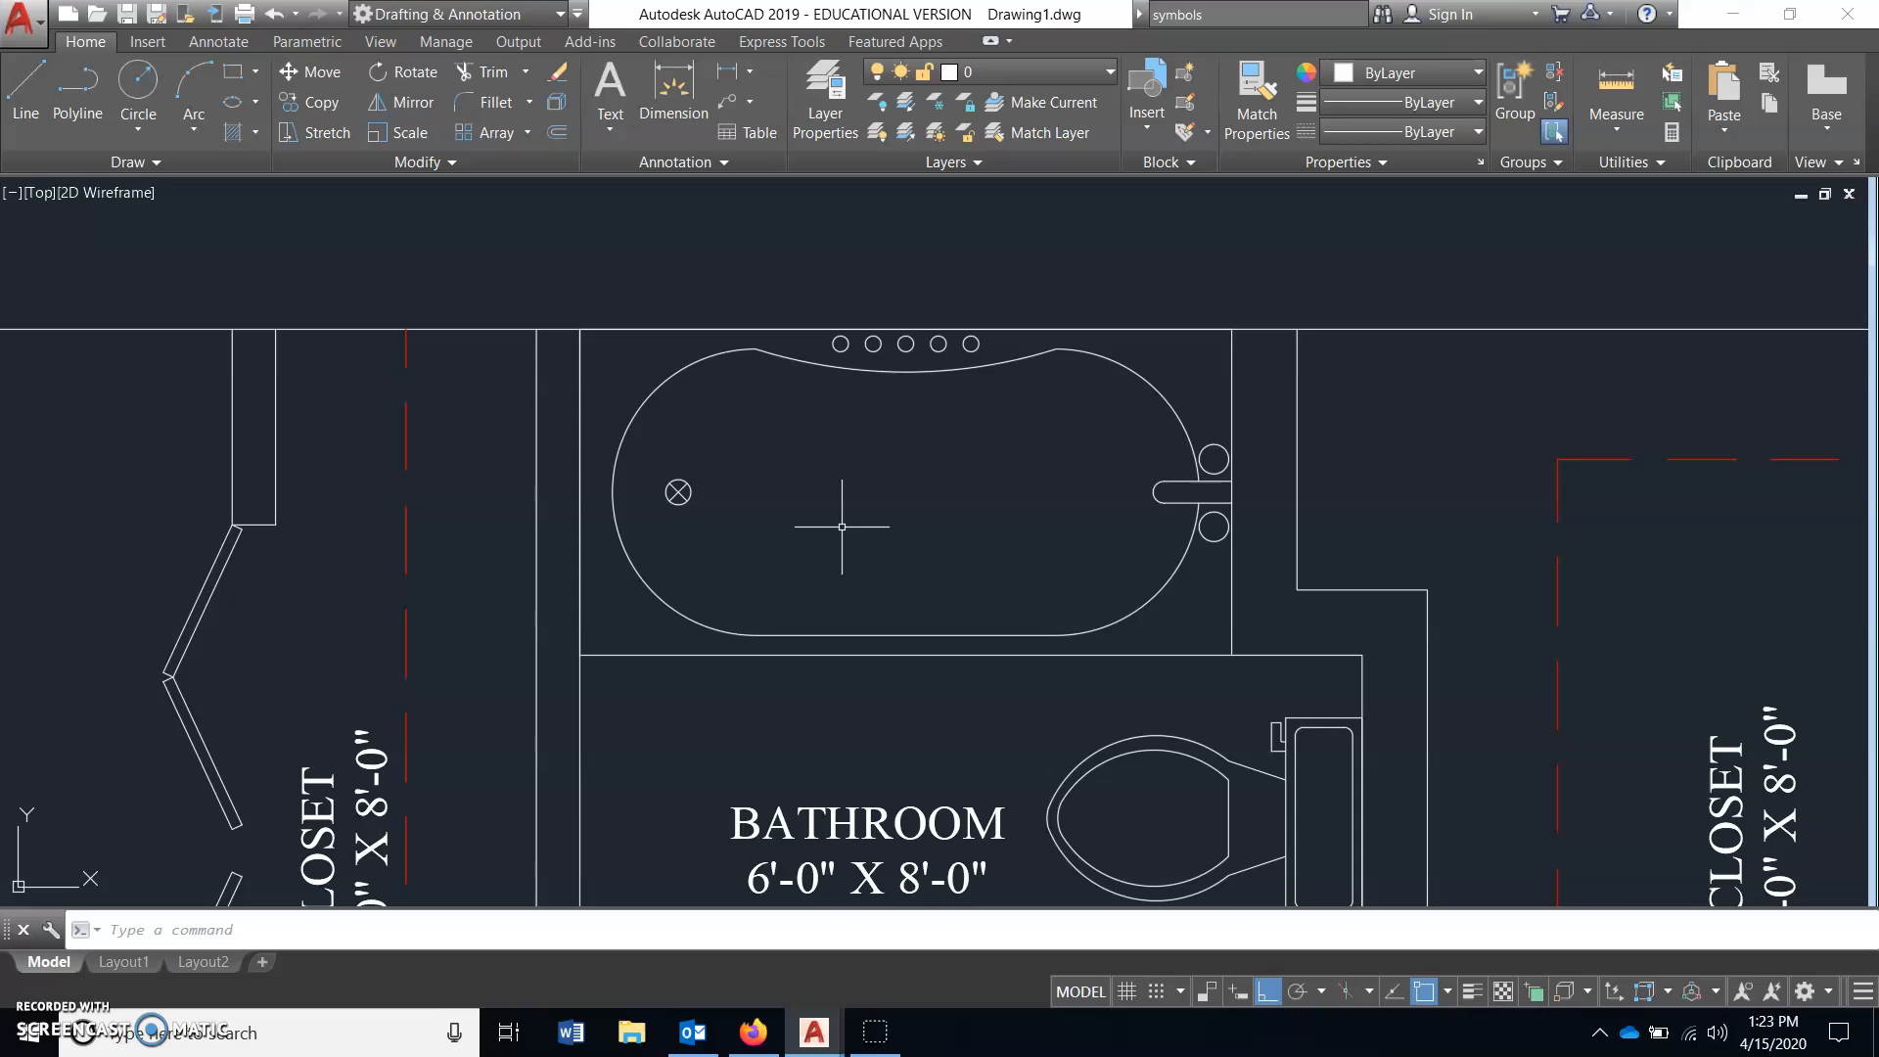
{"action": "middle_click_drag", "start_coordinate": [1088, 525], "coordinate": [1003, 533]}
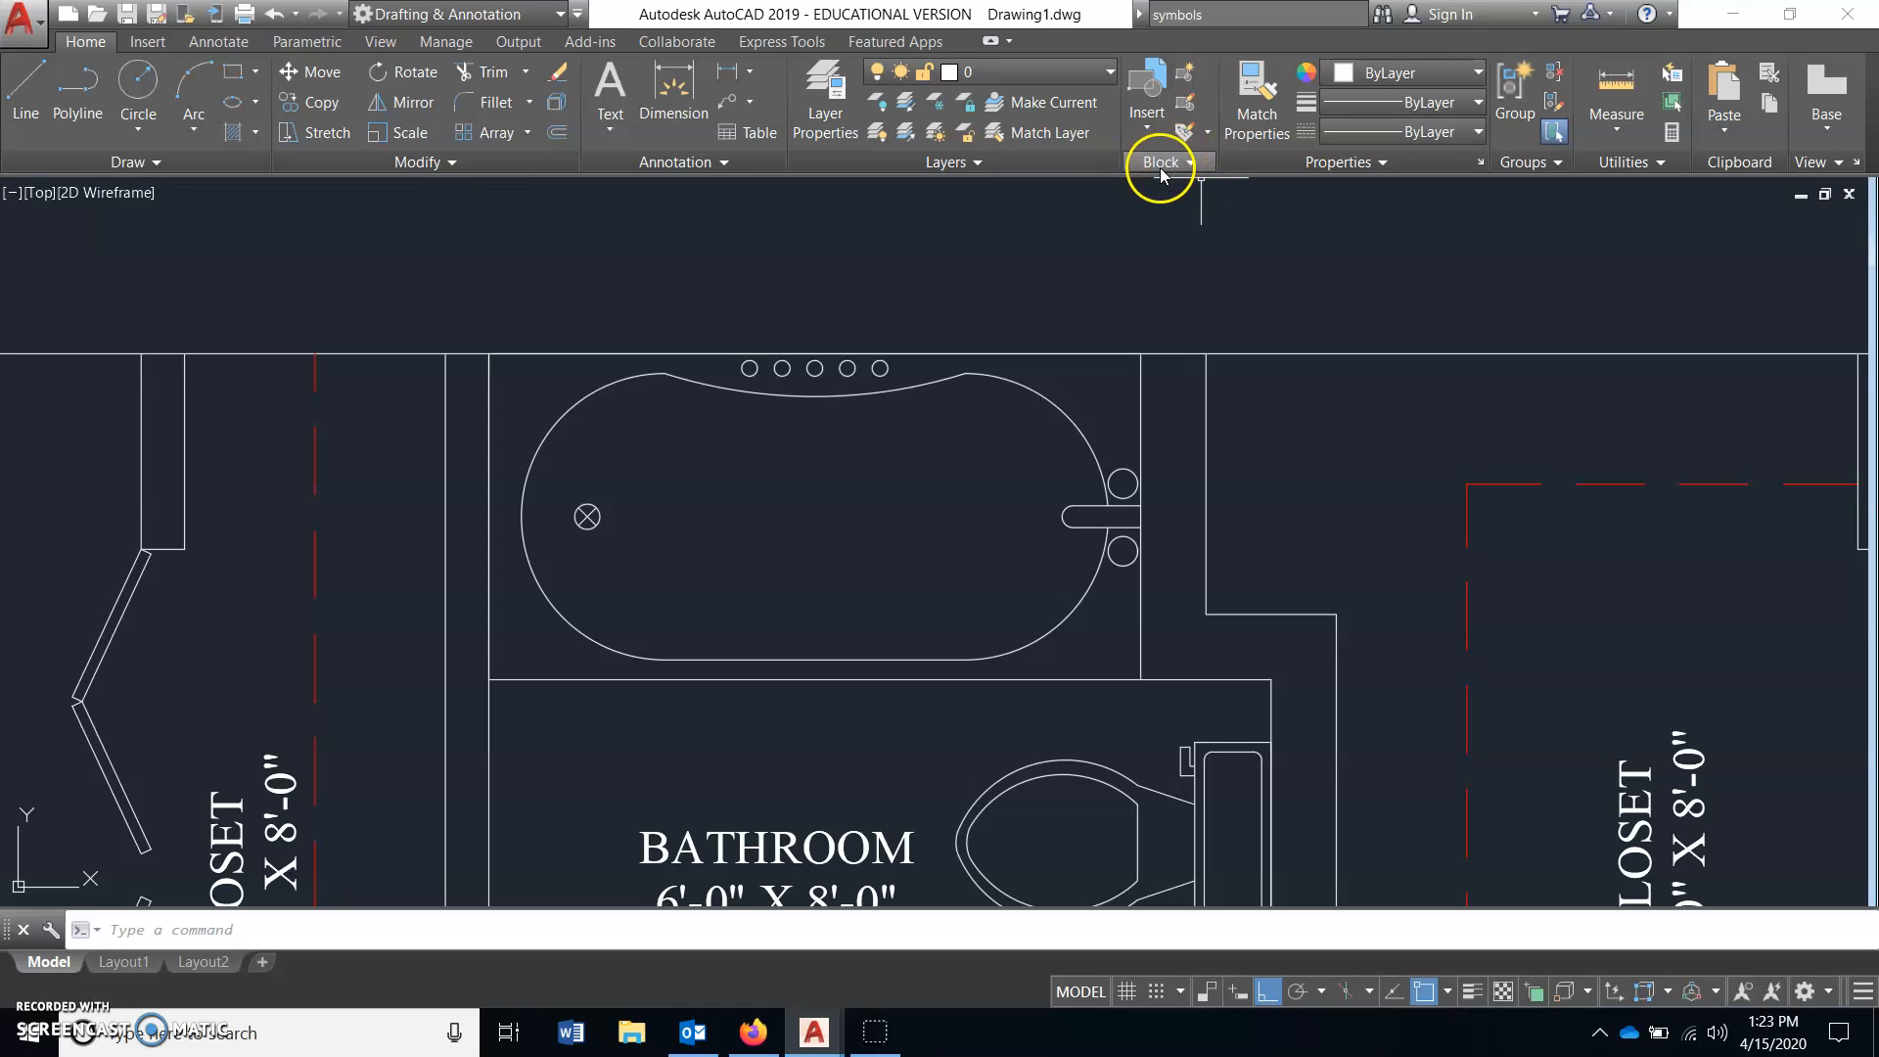
{"action": "left_click", "coordinate": [1187, 74]}
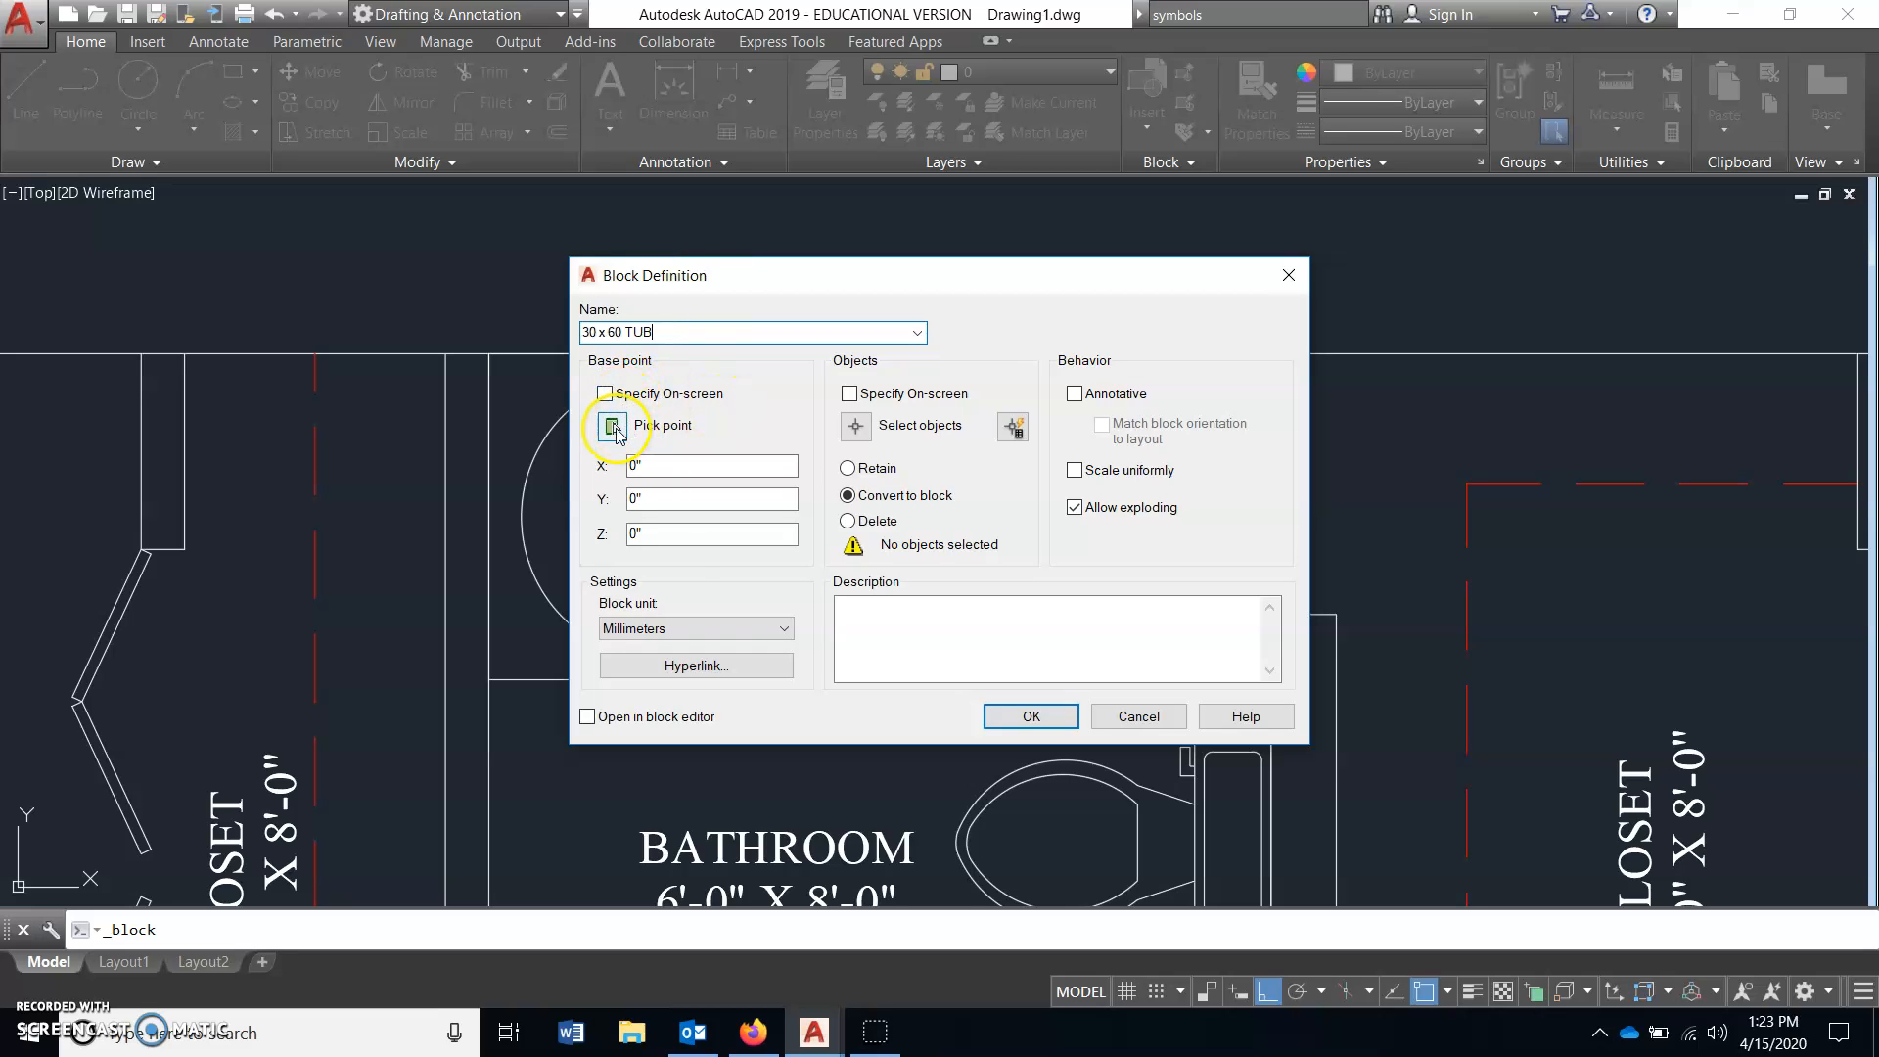
{"action": "left_click", "coordinate": [612, 427]}
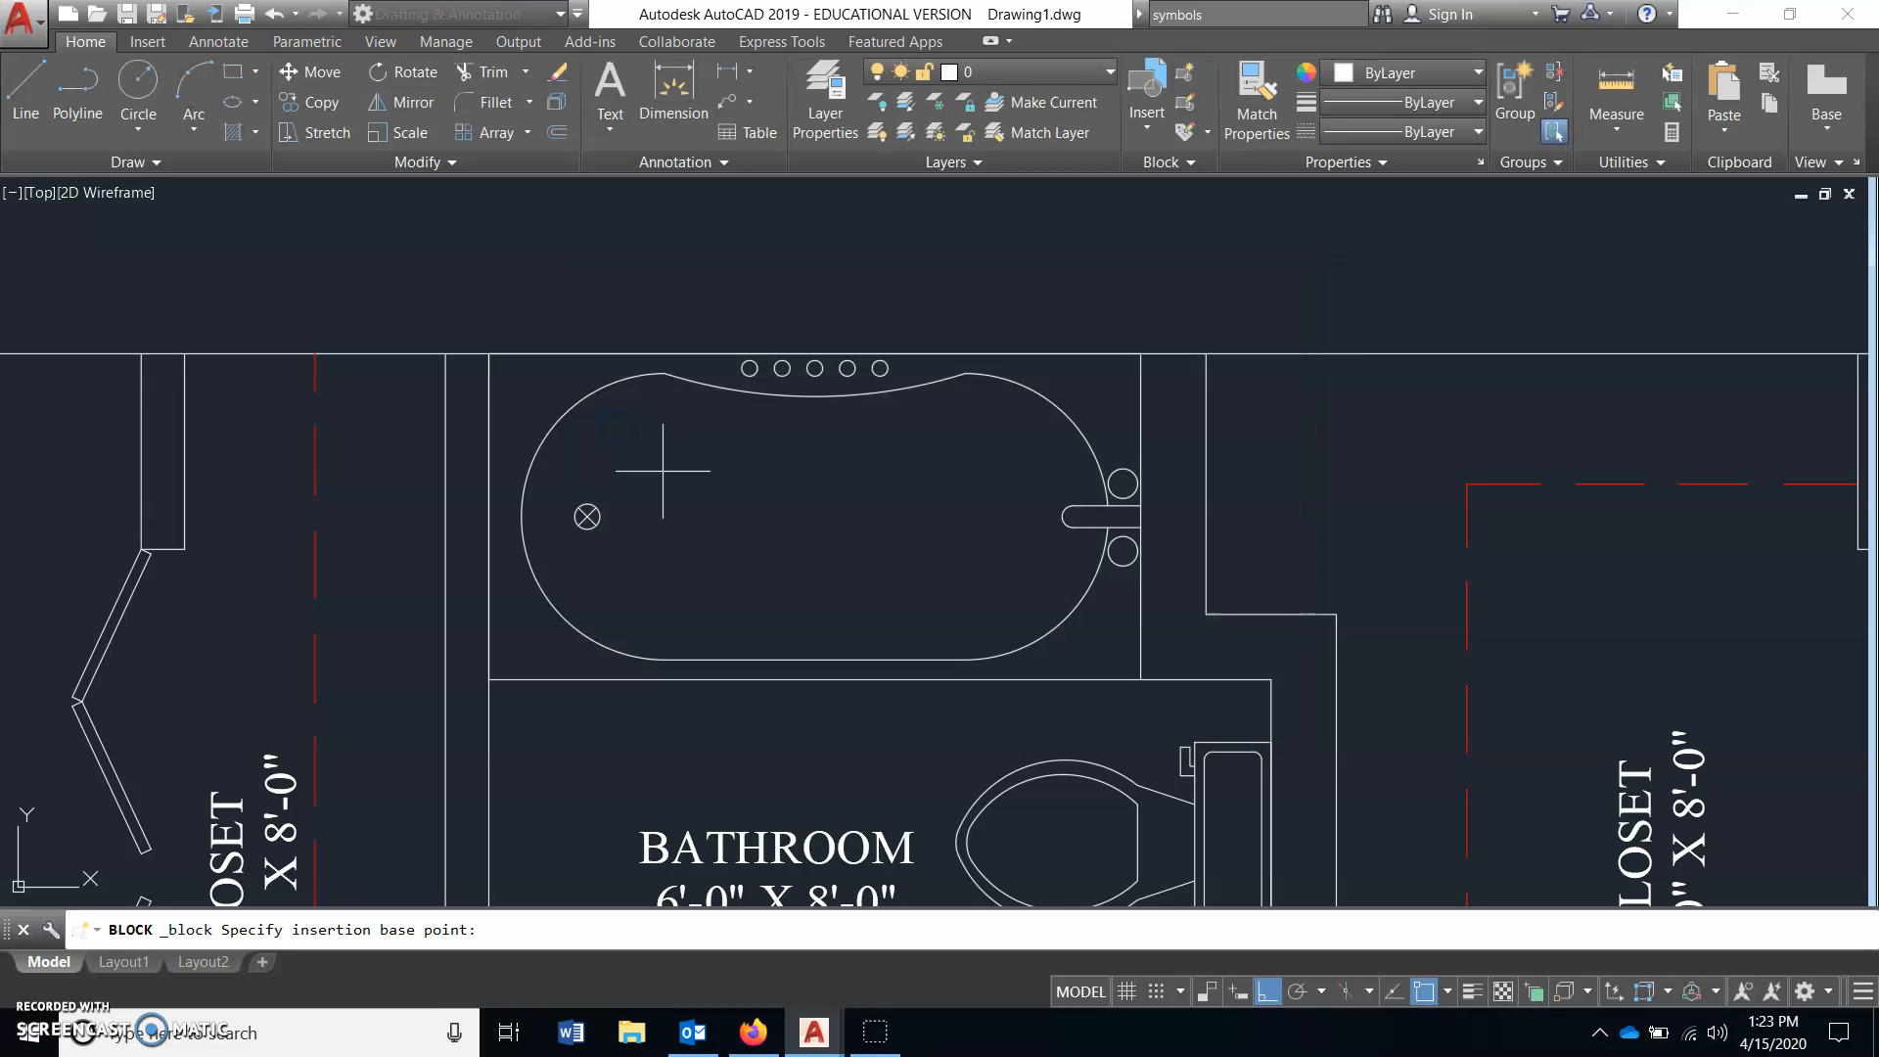
{"action": "left_click", "coordinate": [489, 353]}
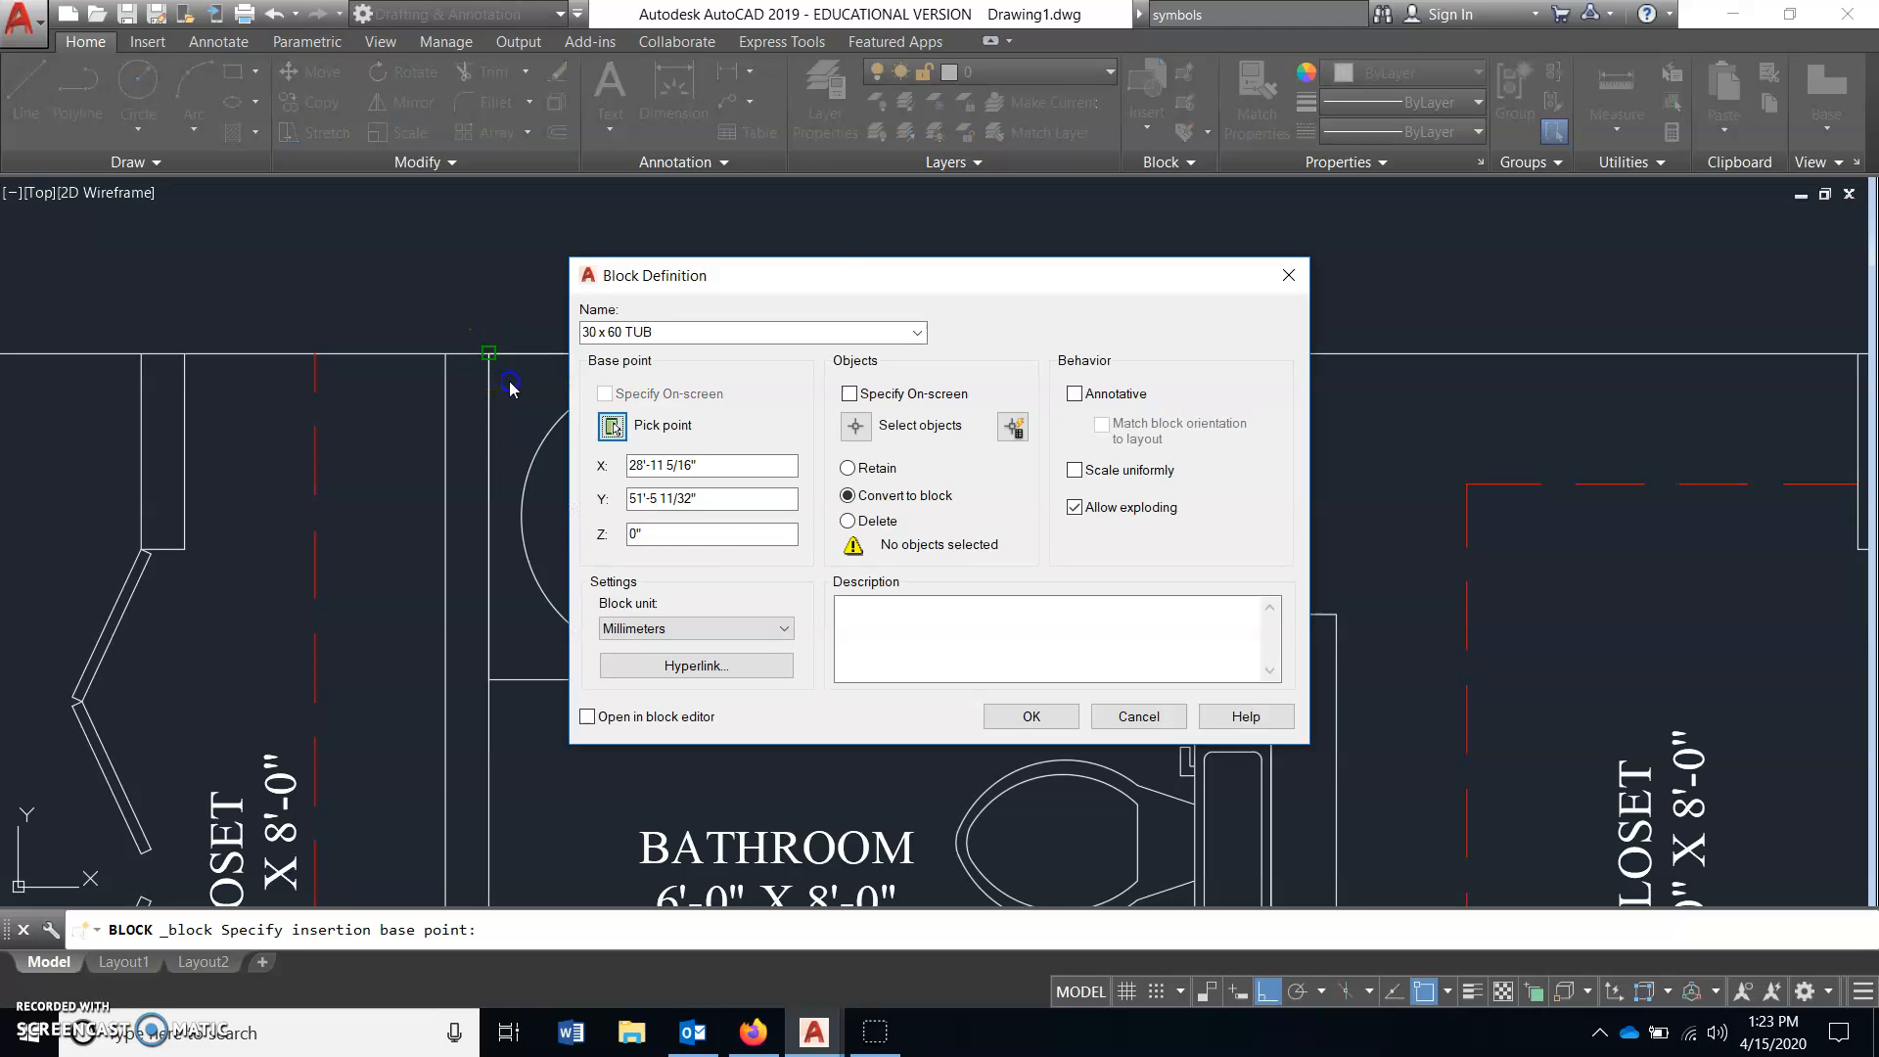
{"action": "left_click", "coordinate": [857, 431]}
{"action": "left_click", "coordinate": [480, 330]}
{"action": "left_click", "coordinate": [1180, 718]}
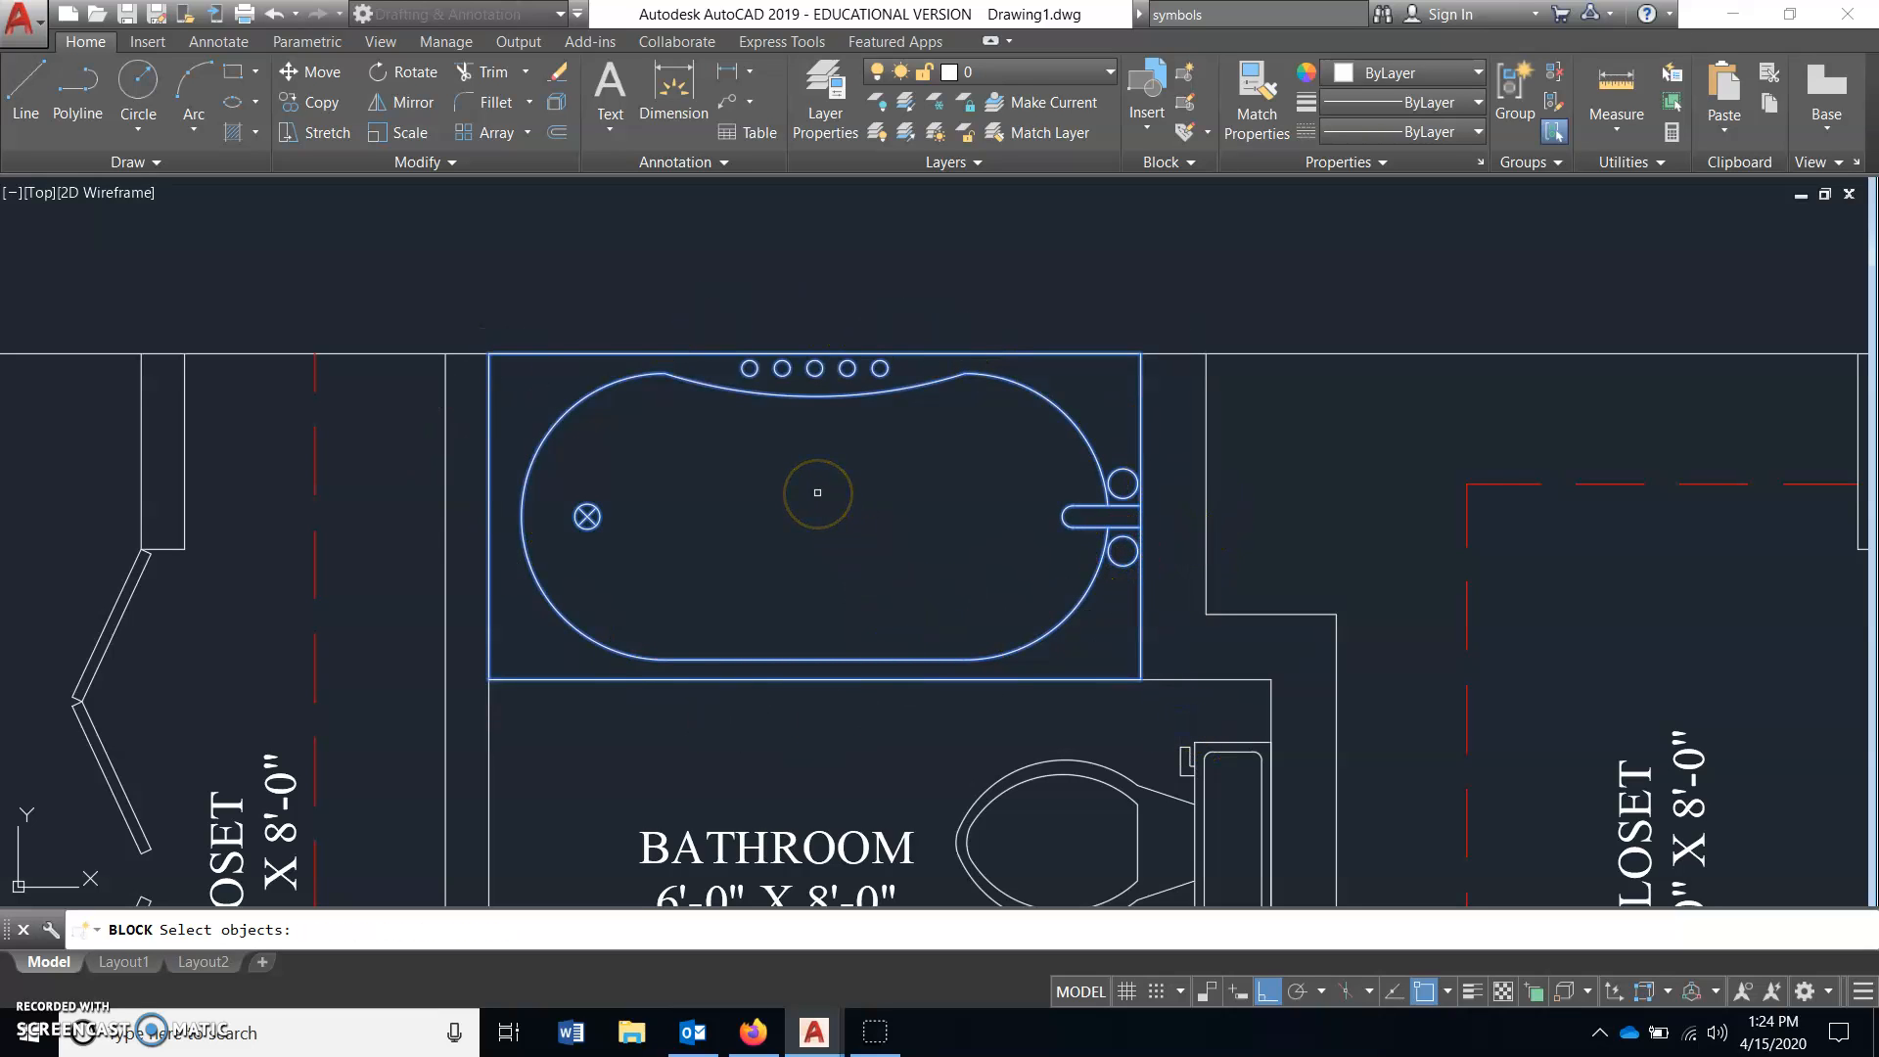
{"action": "right_click", "coordinate": [817, 494]}
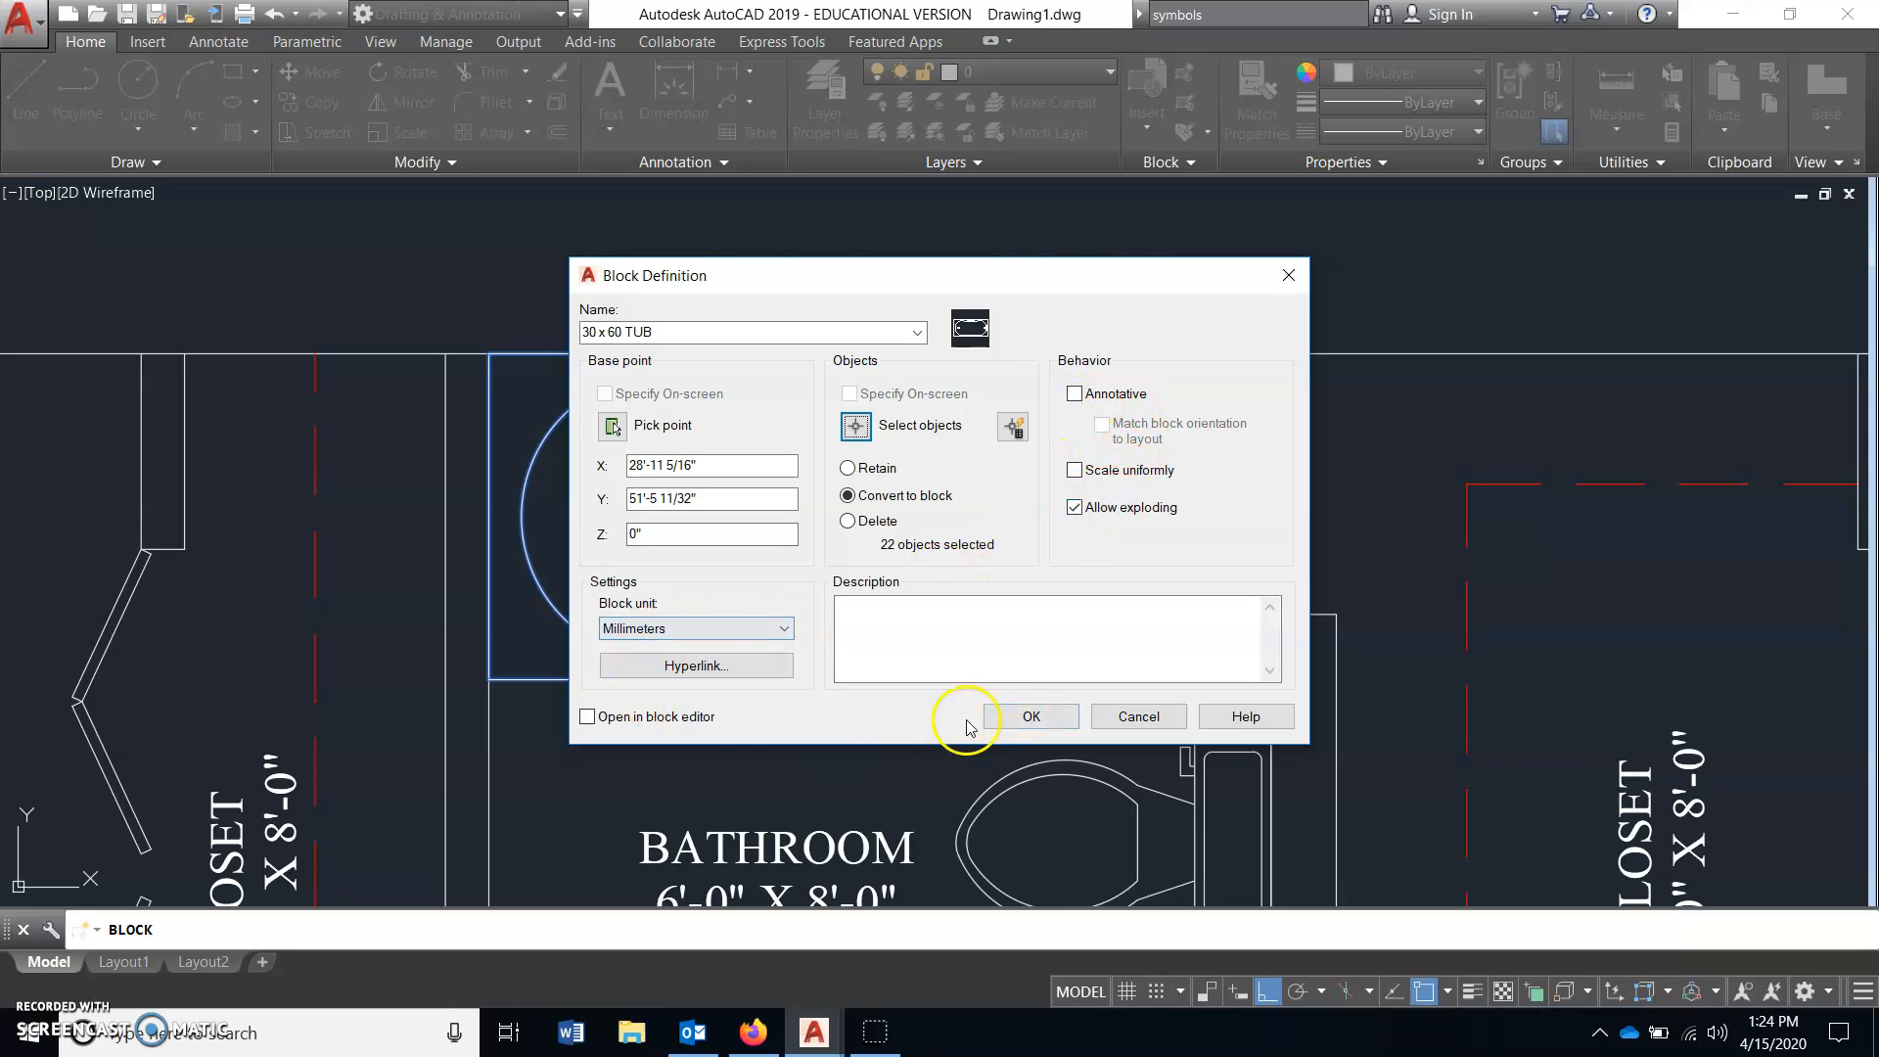
{"action": "left_click", "coordinate": [1030, 717]}
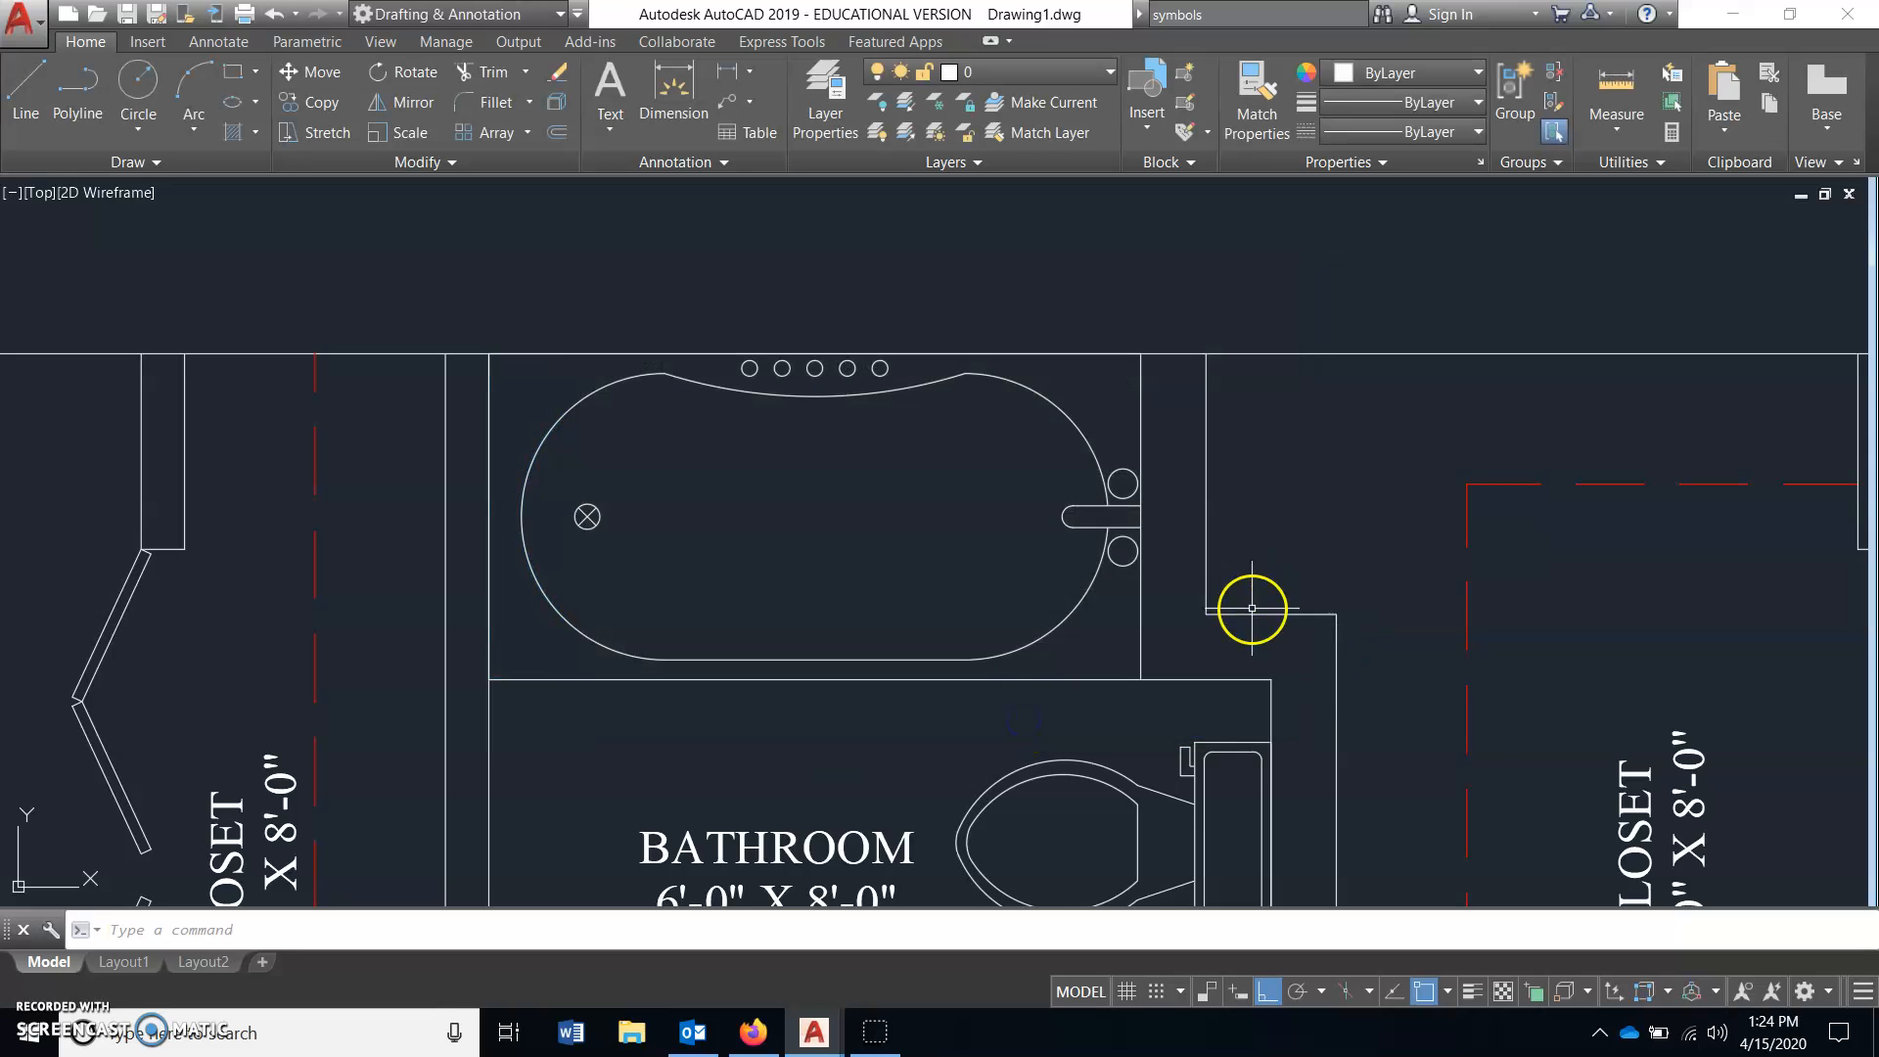
- Check that the bathtub block selects as one object and try its base point grip, keeping the tub in place
{"action": "left_click", "coordinate": [1071, 415]}
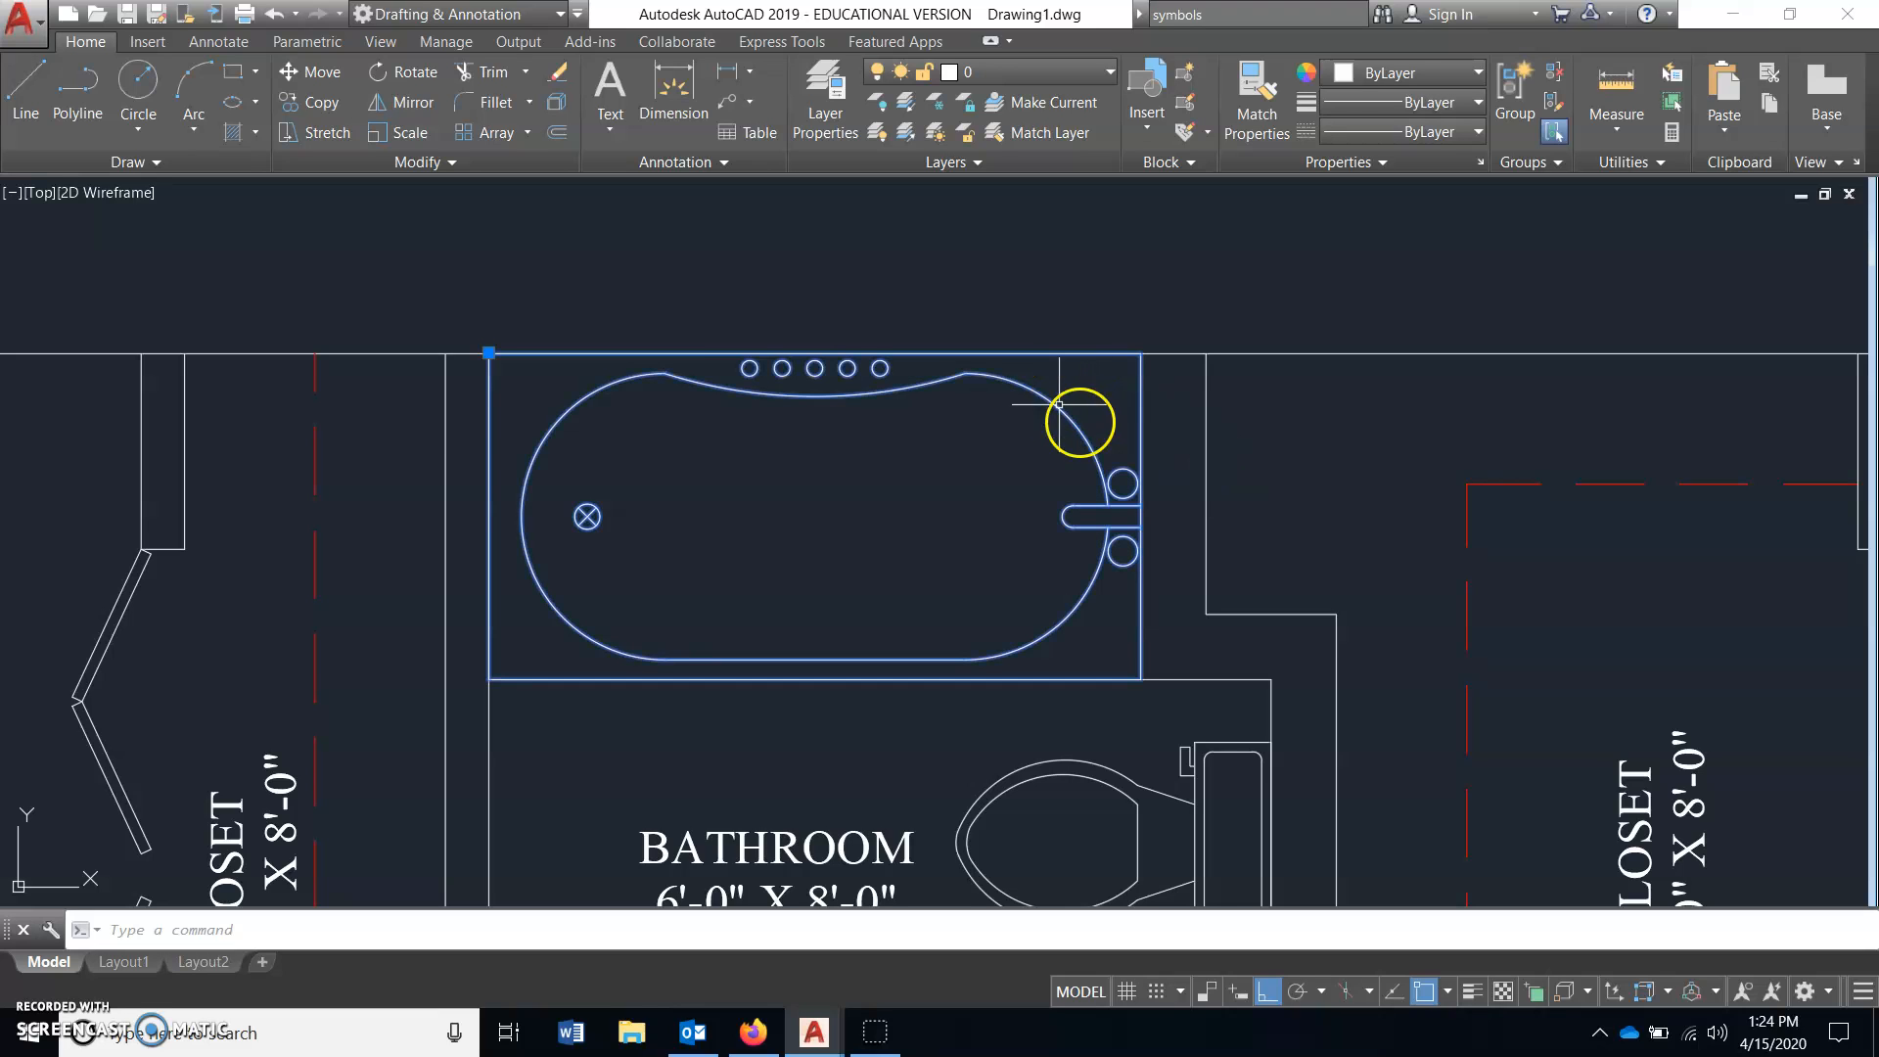
{"action": "left_click", "coordinate": [489, 352]}
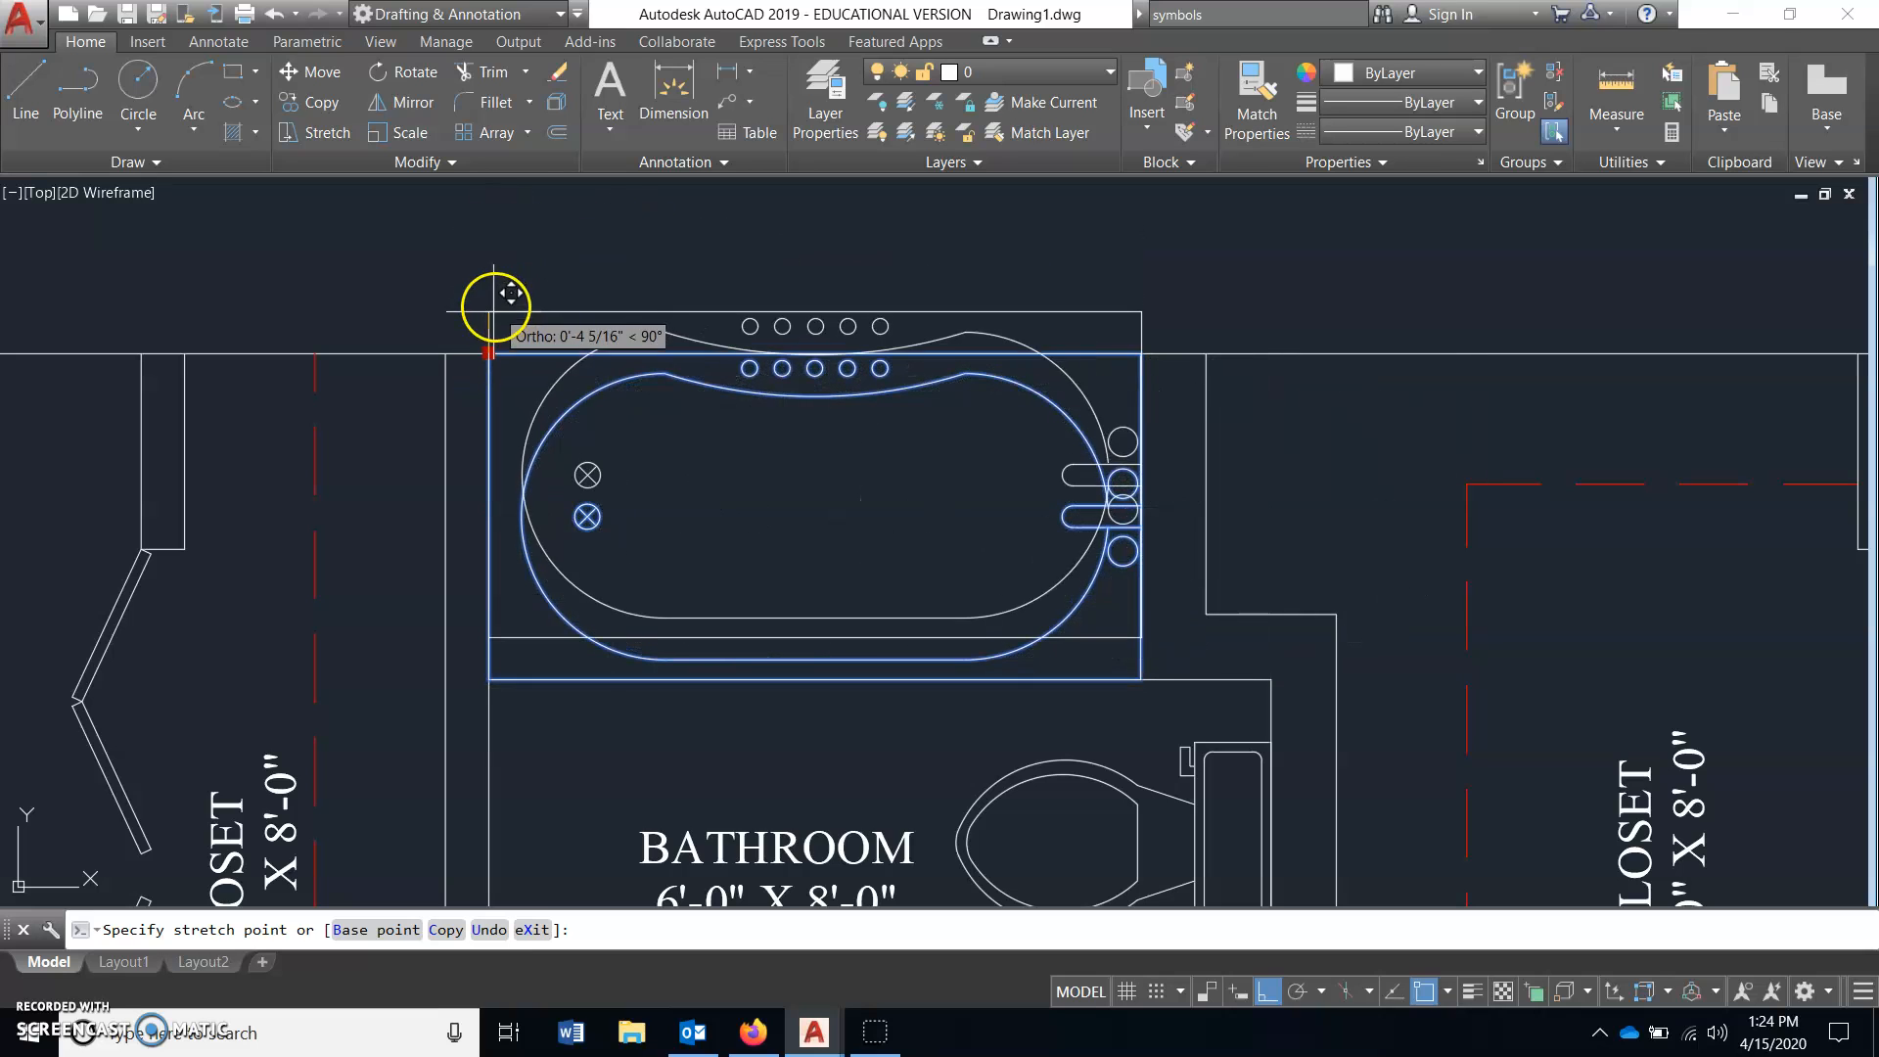
{"action": "left_click", "coordinate": [489, 353]}
{"action": "key", "text": "Escape"}
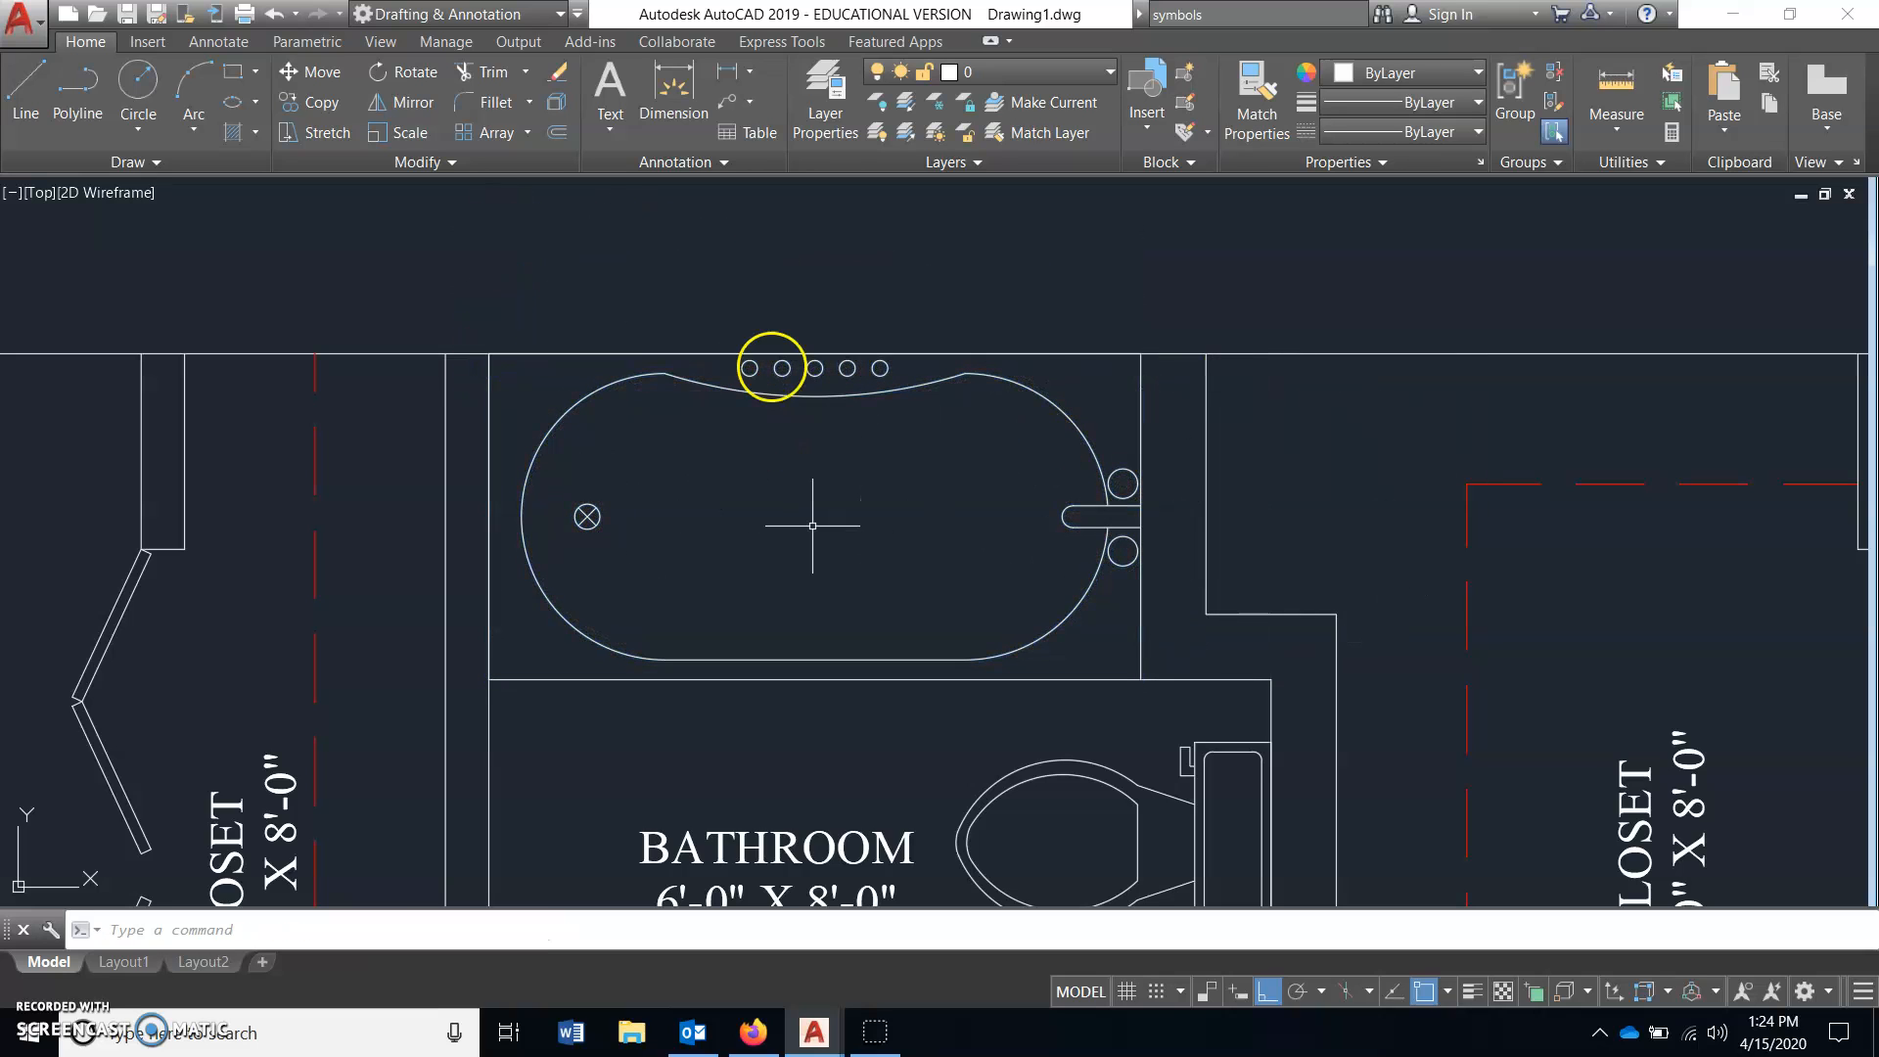
{"action": "scroll", "coordinate": [767, 365], "scroll_direction": "down", "scroll_amount": 3}
{"action": "scroll", "coordinate": [979, 509], "scroll_direction": "up", "scroll_amount": 1}
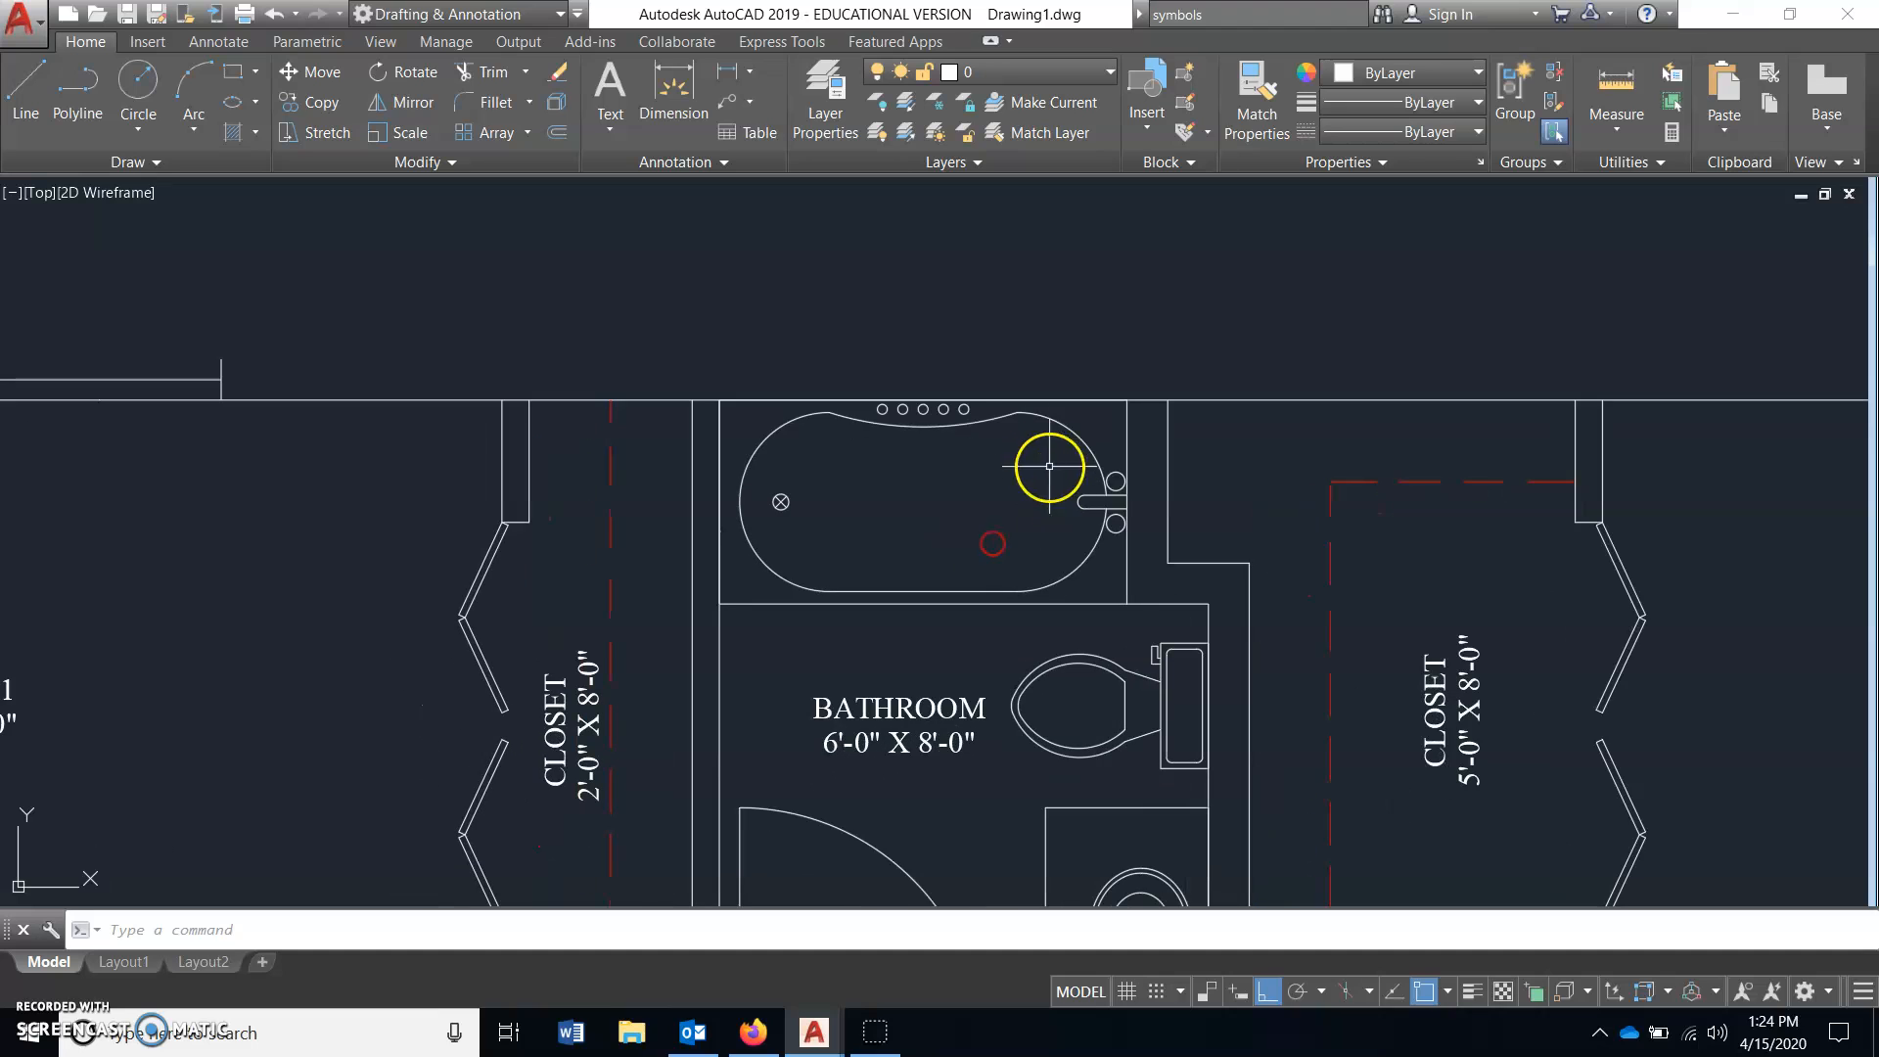
{"action": "left_click", "coordinate": [1028, 416]}
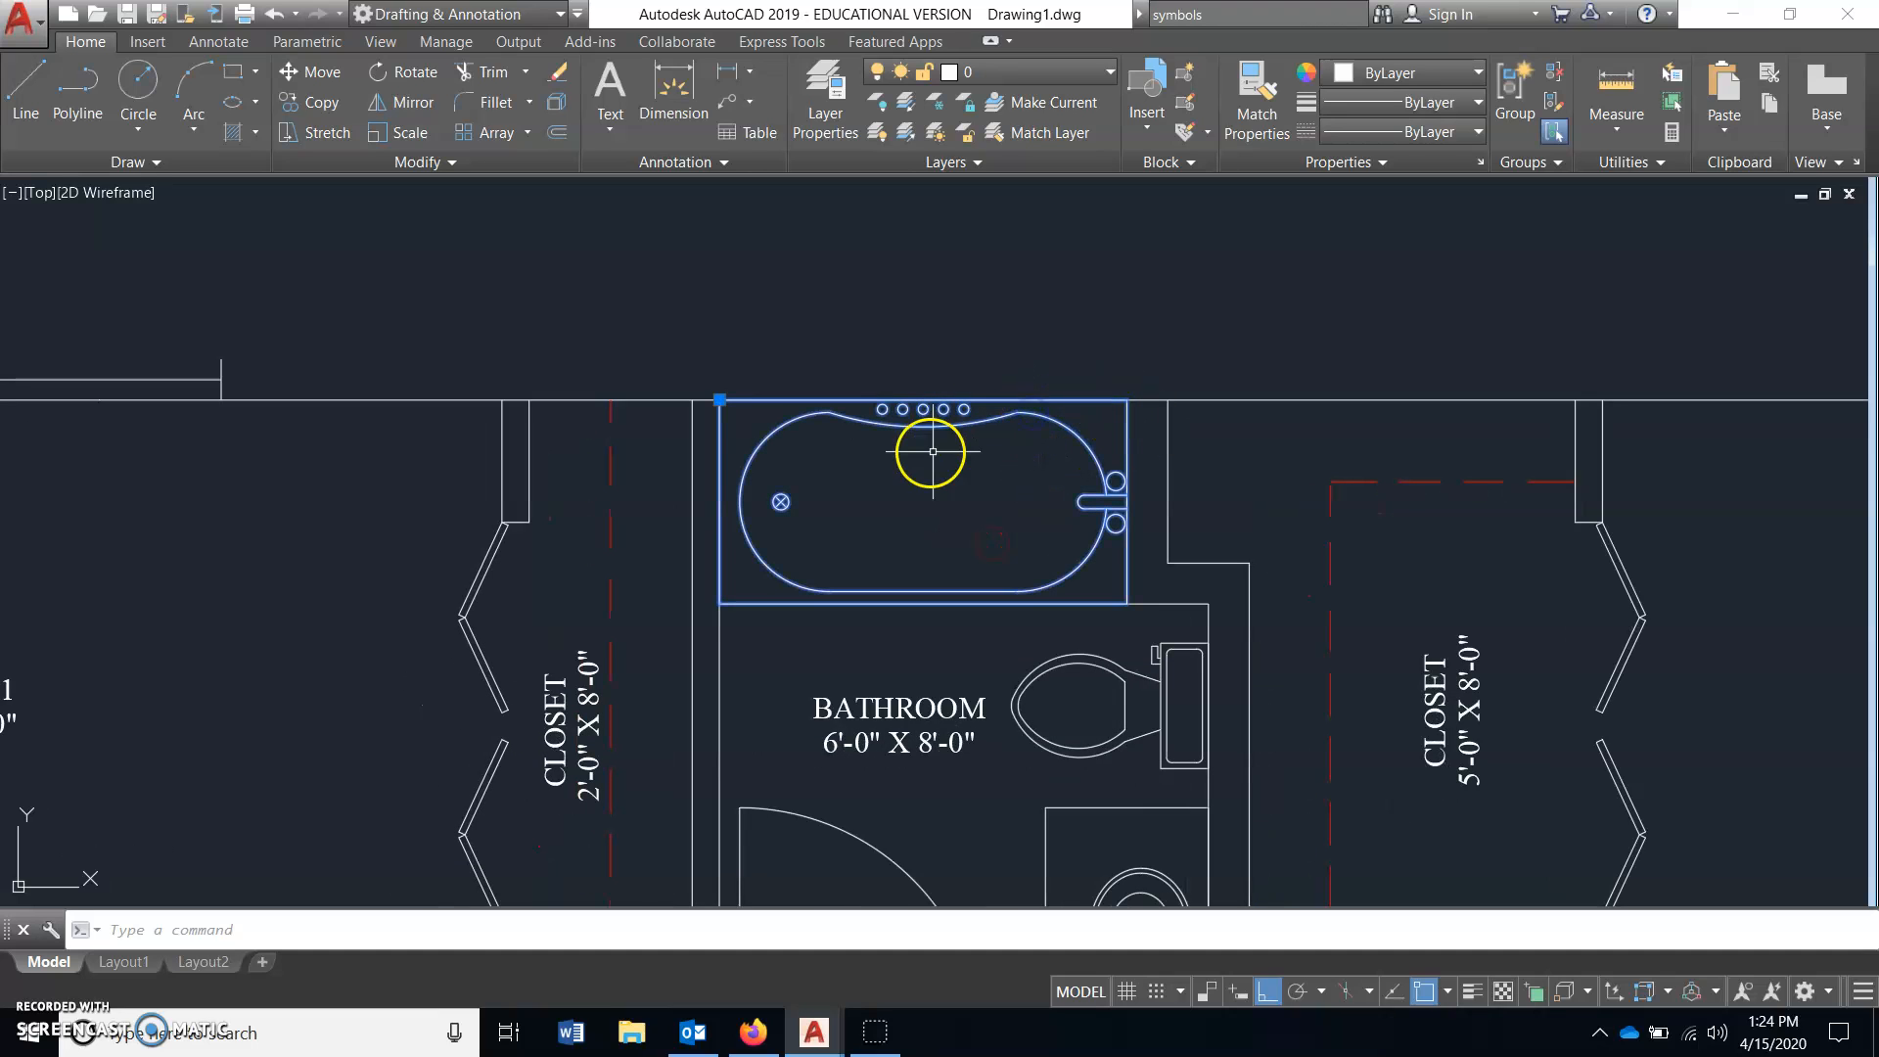
{"action": "key", "text": "Escape"}
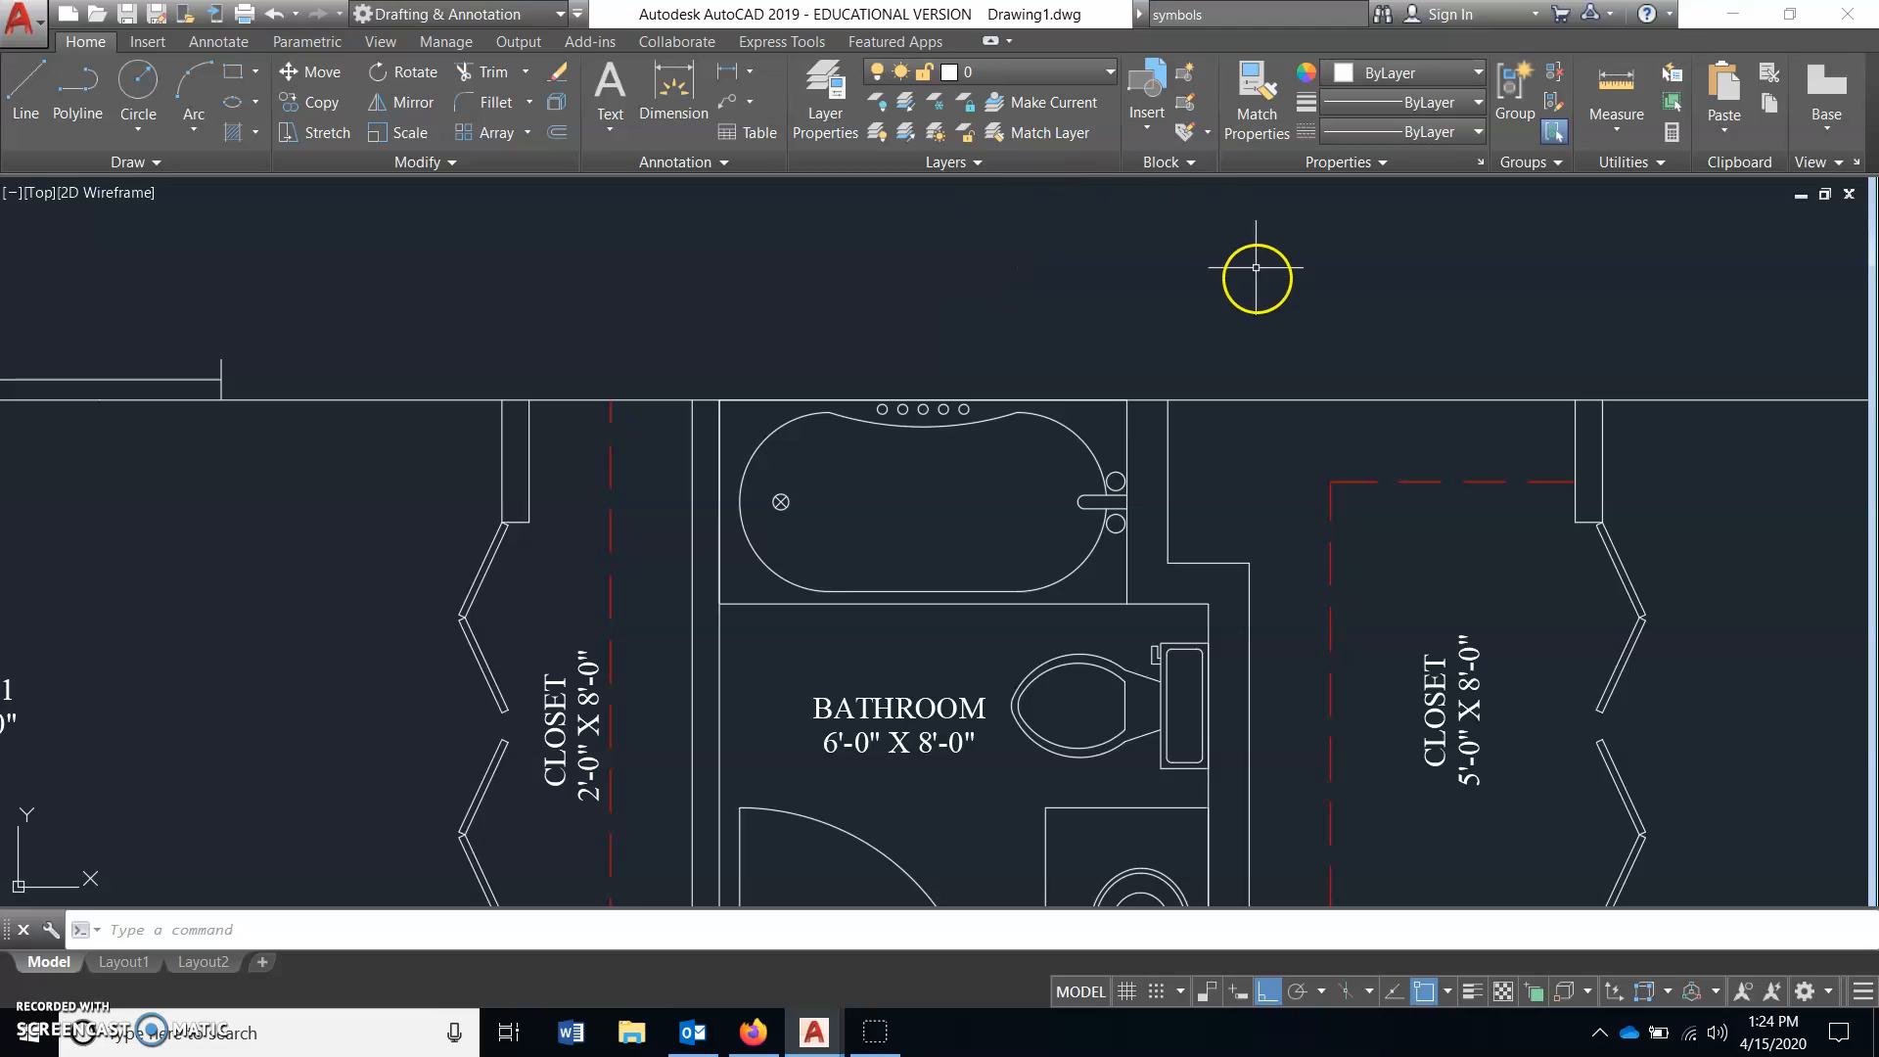
- Insert three copies of the 30 x 60 TUB block in the empty space outside the wall beside Bedroom 1
{"action": "left_click", "coordinate": [1149, 115]}
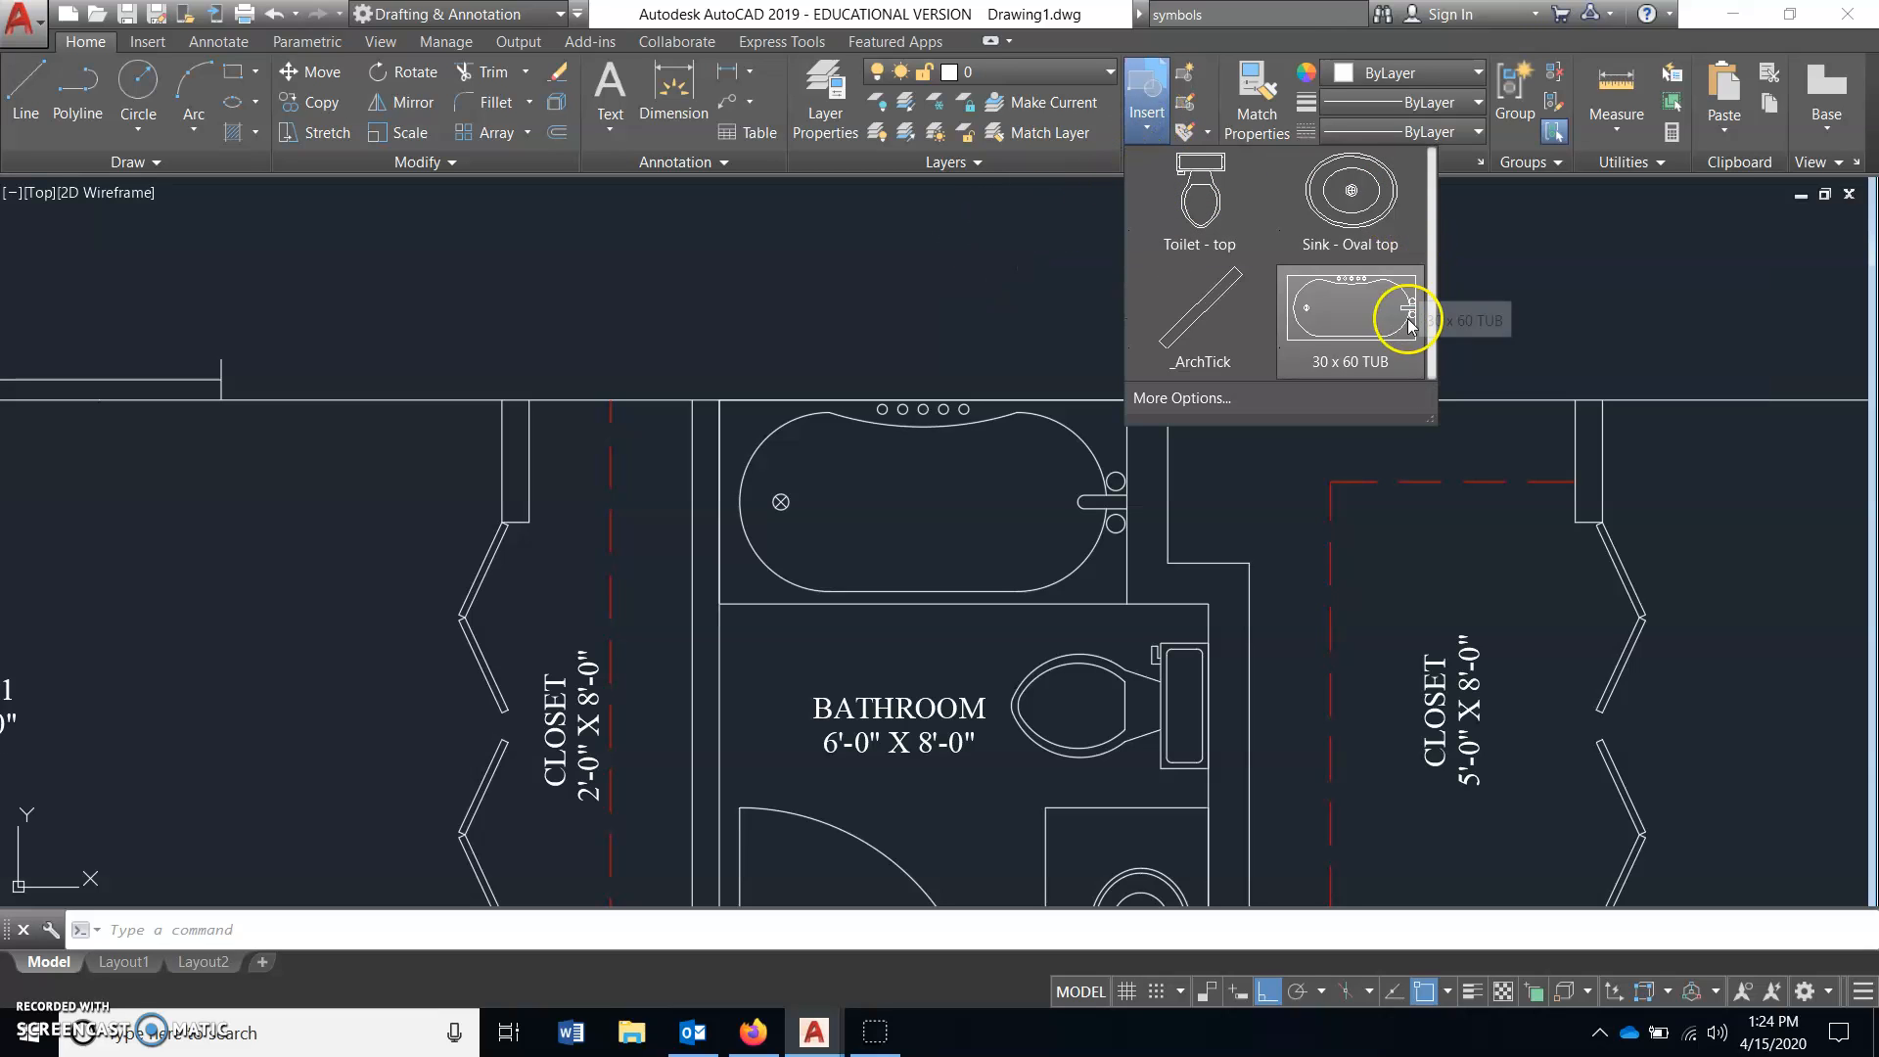
{"action": "left_click", "coordinate": [1359, 311]}
{"action": "scroll", "coordinate": [757, 577], "scroll_direction": "down", "scroll_amount": 6}
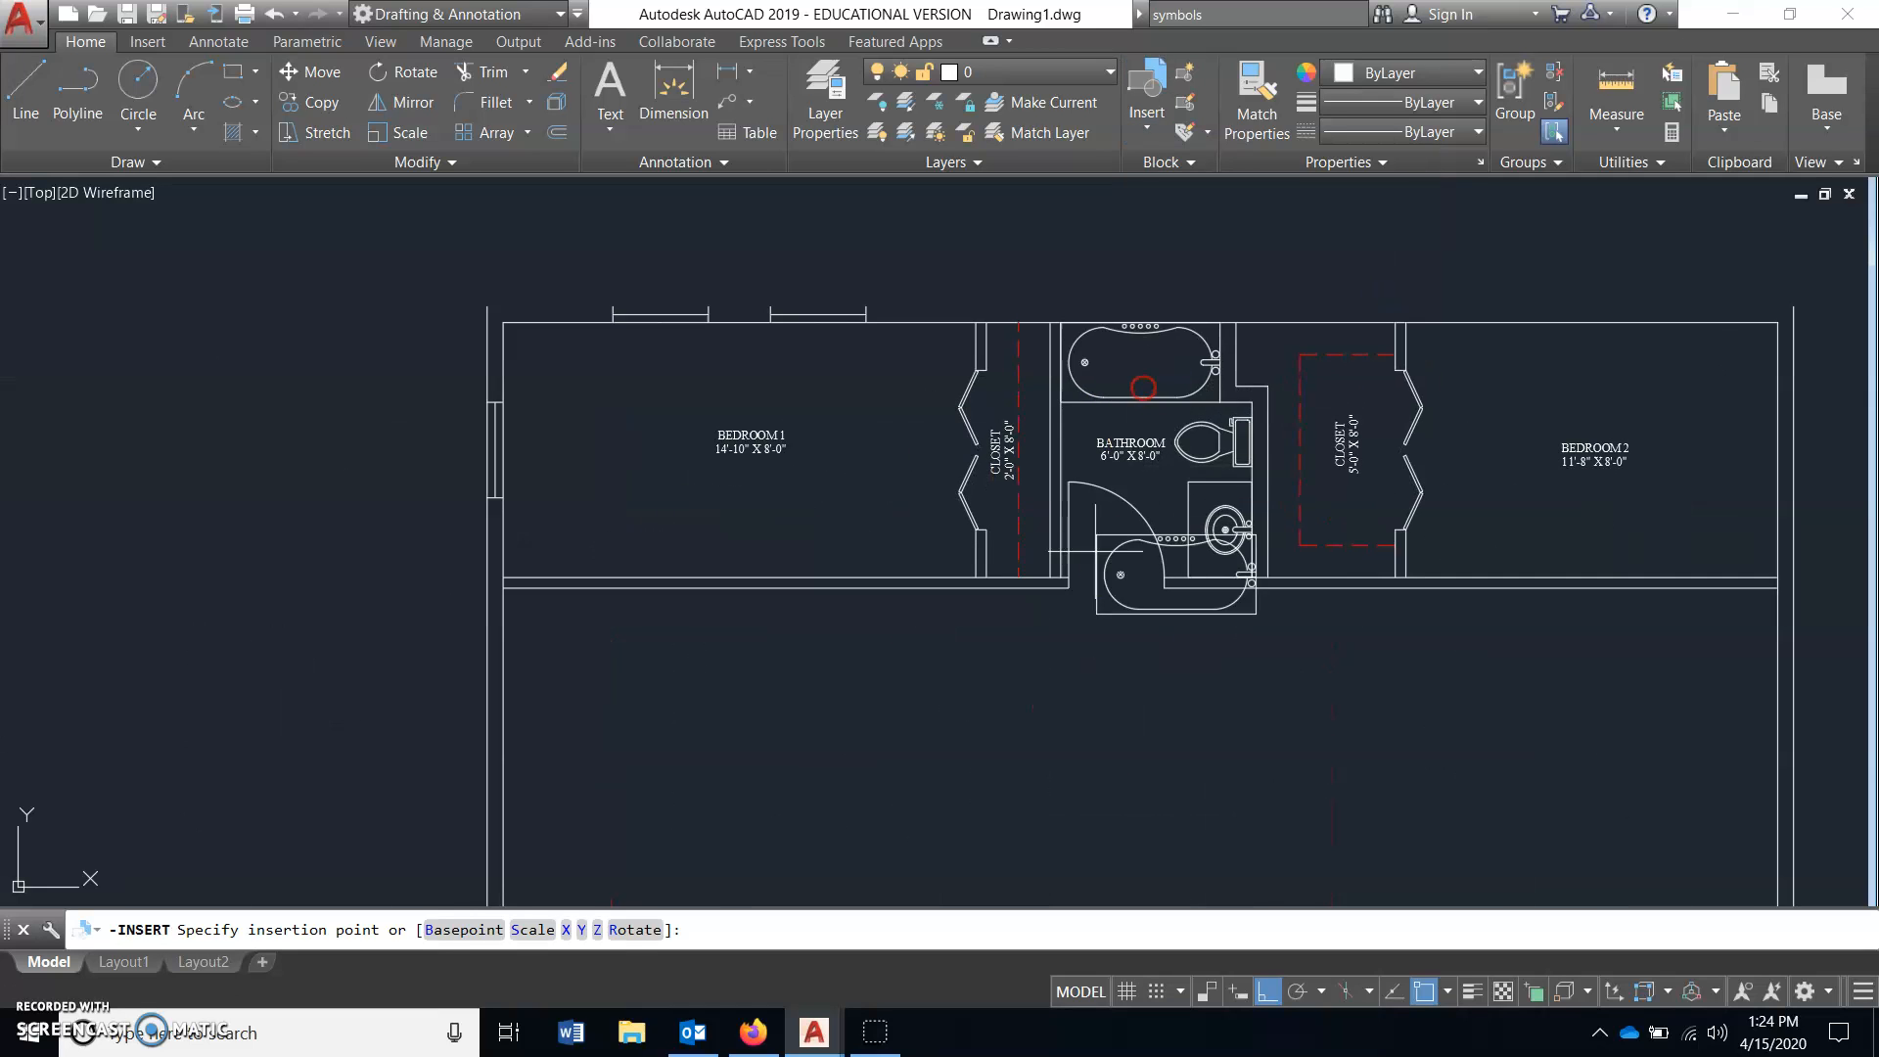
{"action": "left_click", "coordinate": [388, 483]}
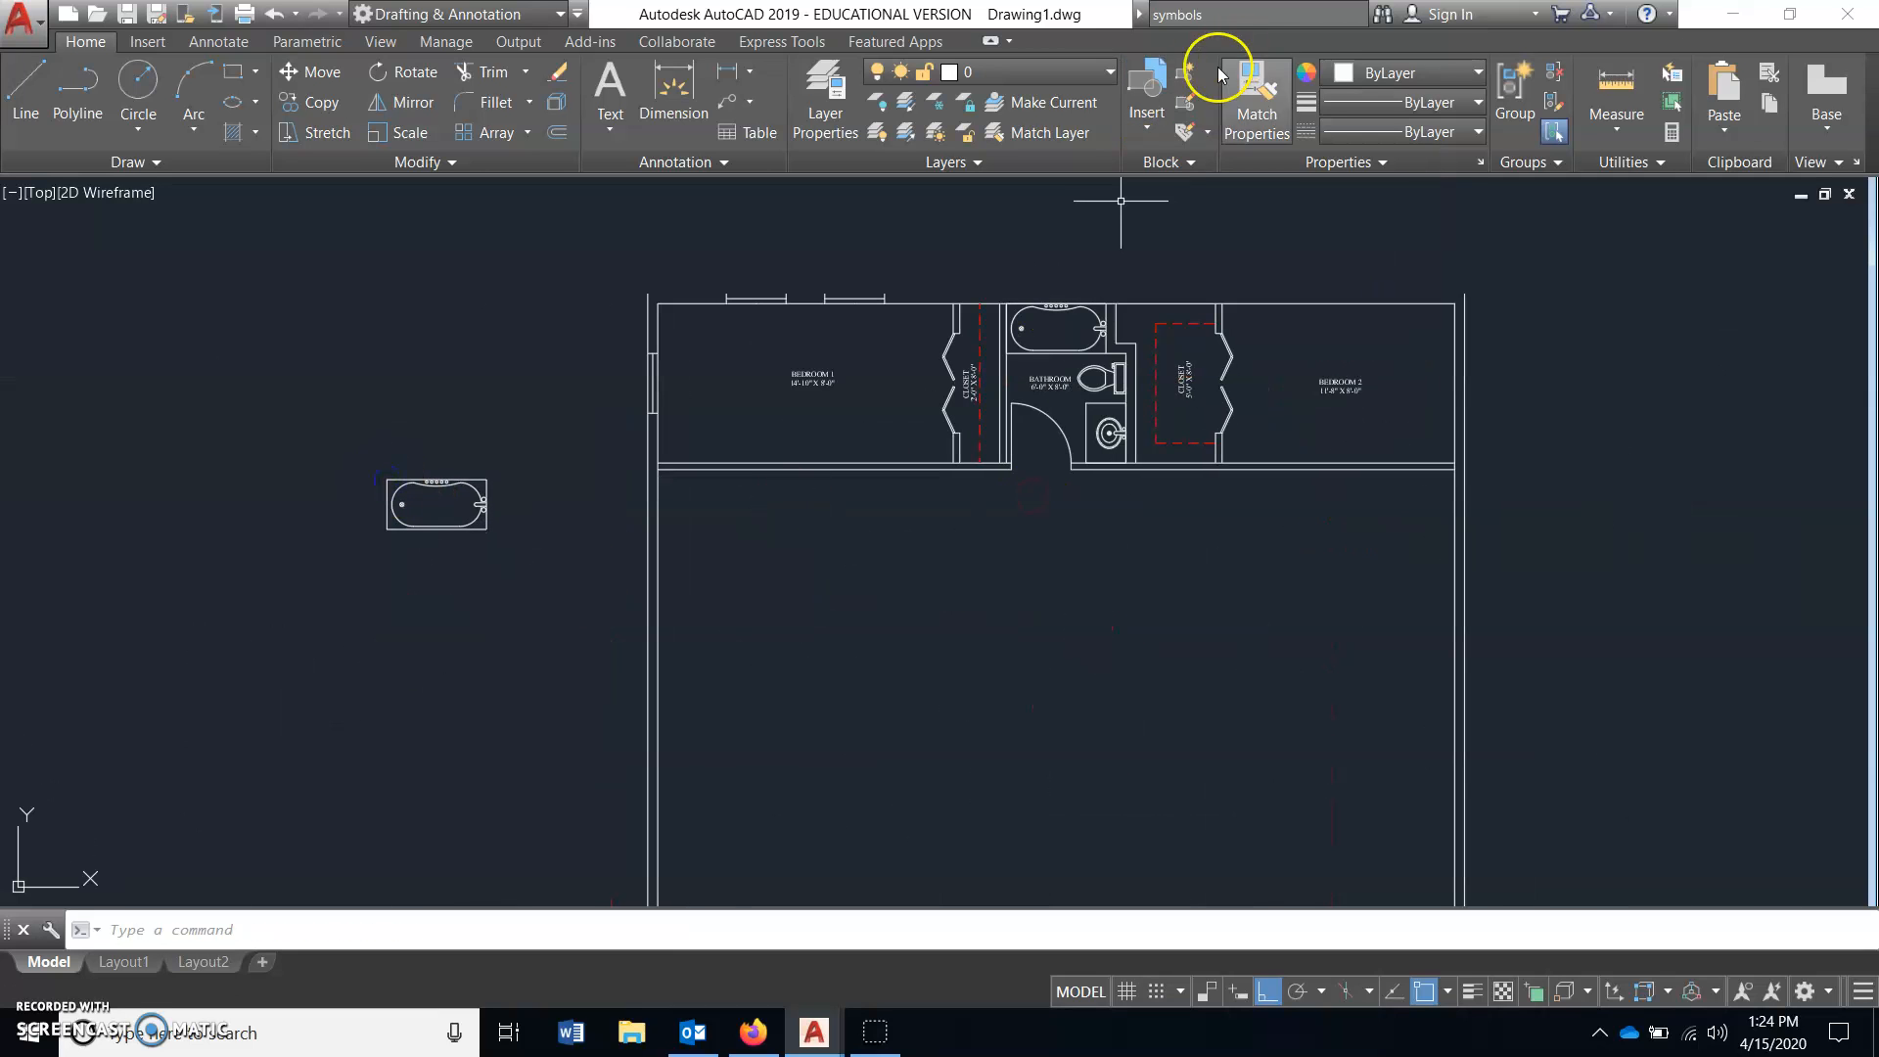
{"action": "left_click", "coordinate": [1147, 95]}
{"action": "left_click", "coordinate": [1341, 294]}
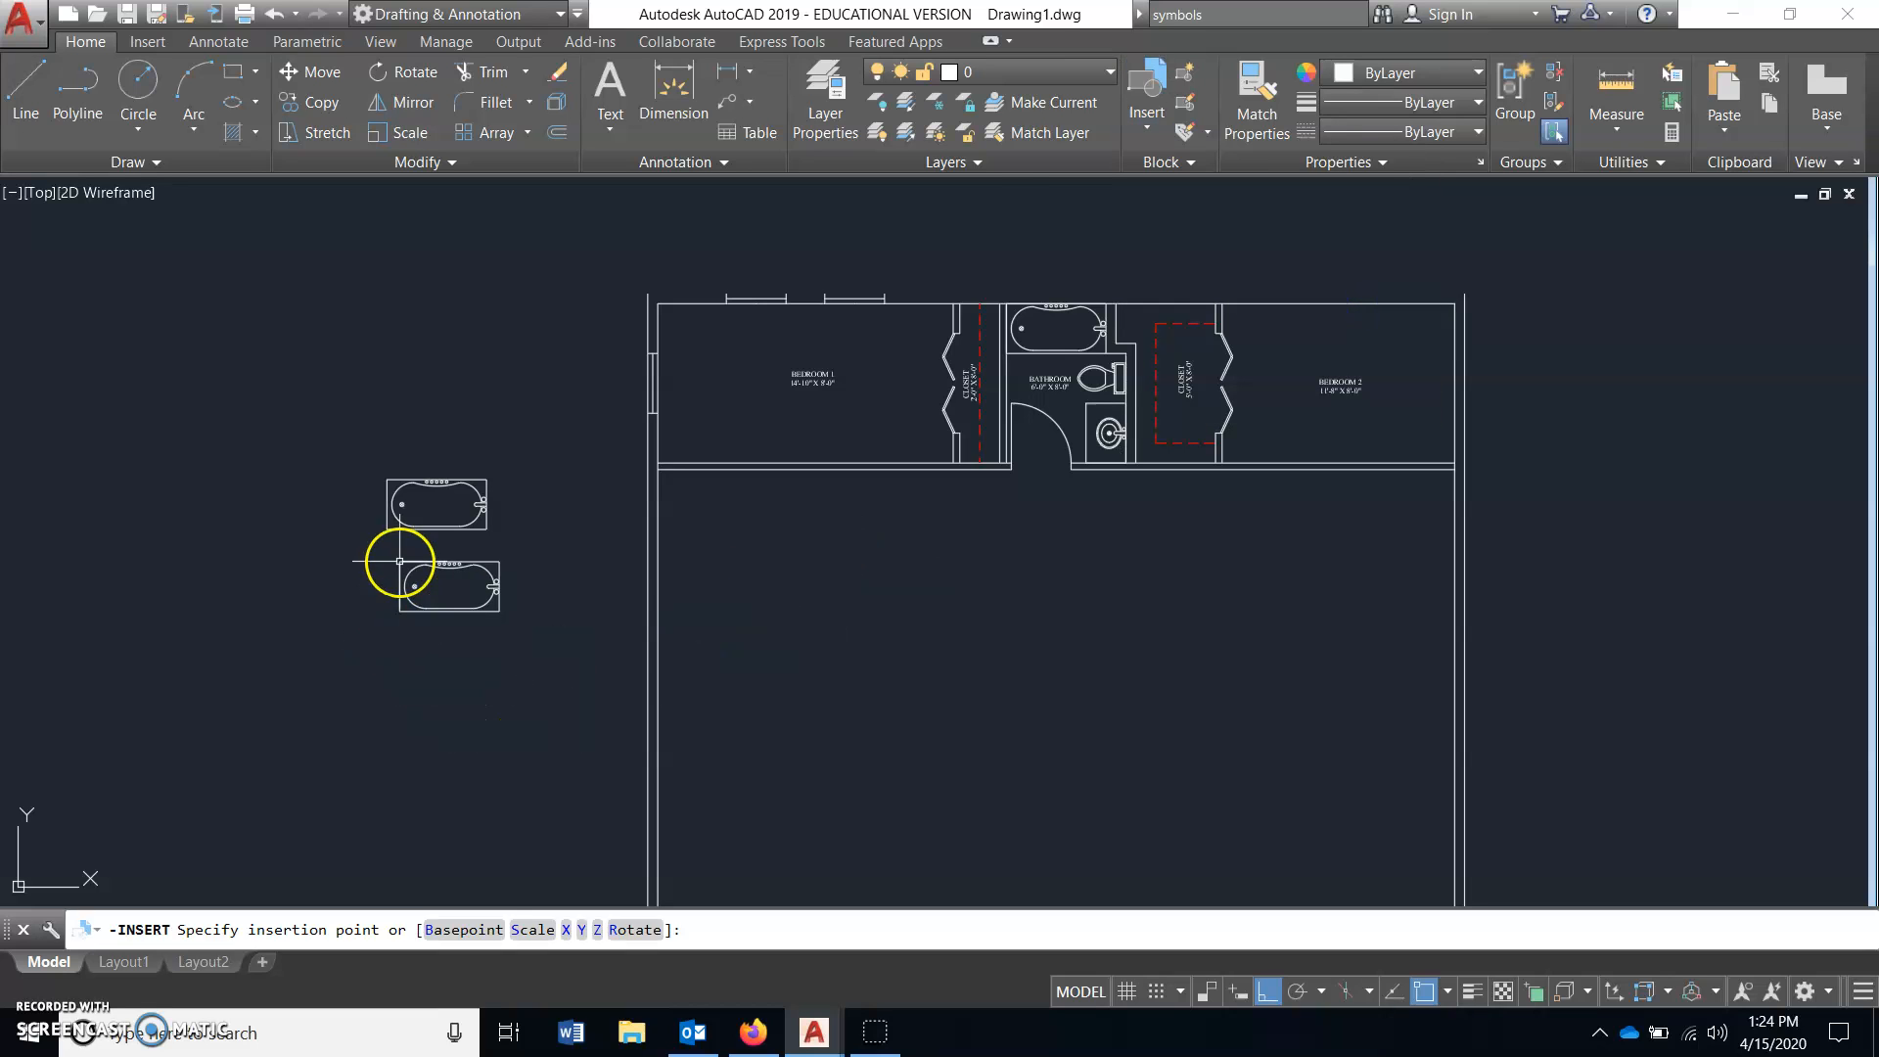
{"action": "left_click", "coordinate": [399, 562]}
{"action": "left_click", "coordinate": [1147, 95]}
{"action": "left_click", "coordinate": [1342, 294]}
{"action": "left_click", "coordinate": [401, 358]}
{"action": "scroll", "coordinate": [430, 386], "scroll_direction": "up", "scroll_amount": 4}
{"action": "scroll", "coordinate": [574, 356], "scroll_direction": "down", "scroll_amount": 4}
{"action": "scroll", "coordinate": [557, 394], "scroll_direction": "up", "scroll_amount": 2}
{"action": "middle_click_drag", "start_coordinate": [557, 394], "coordinate": [602, 394]}
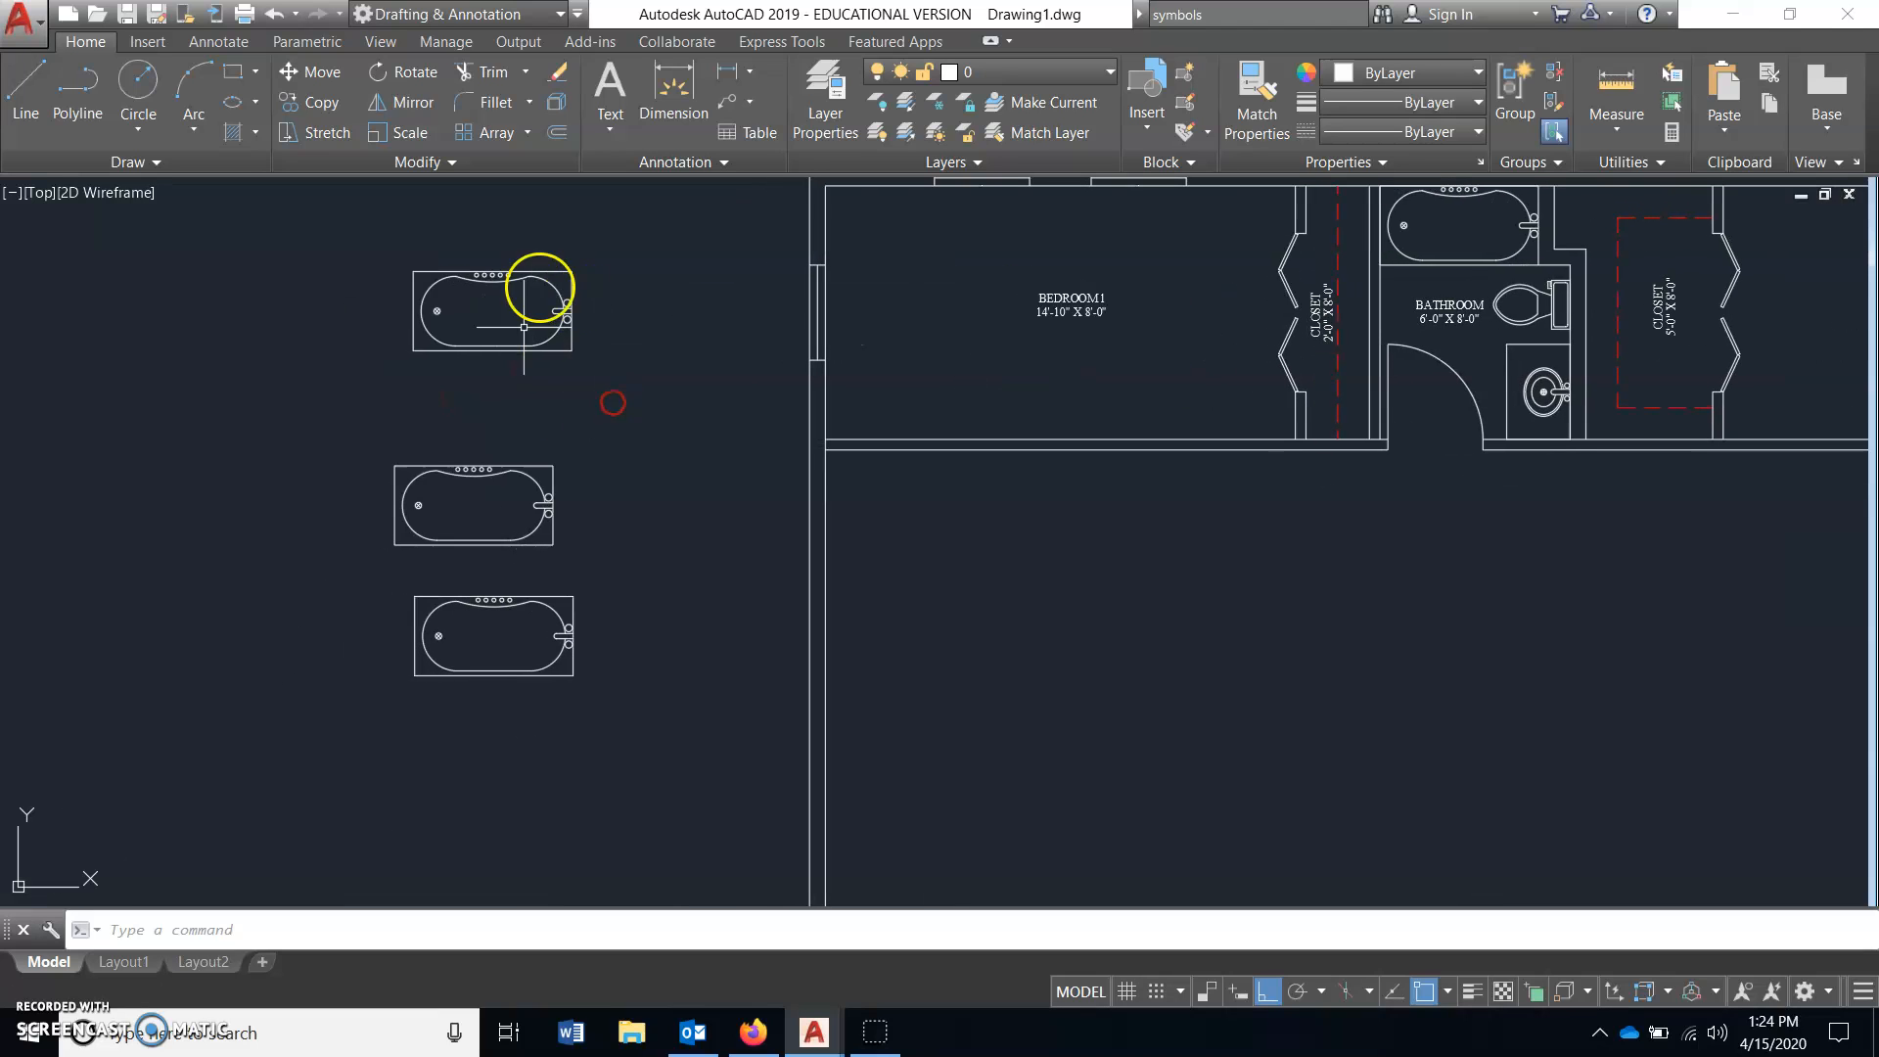
- Delete the three bathtub block copies outside the floor plan
{"action": "left_click", "coordinate": [375, 232]}
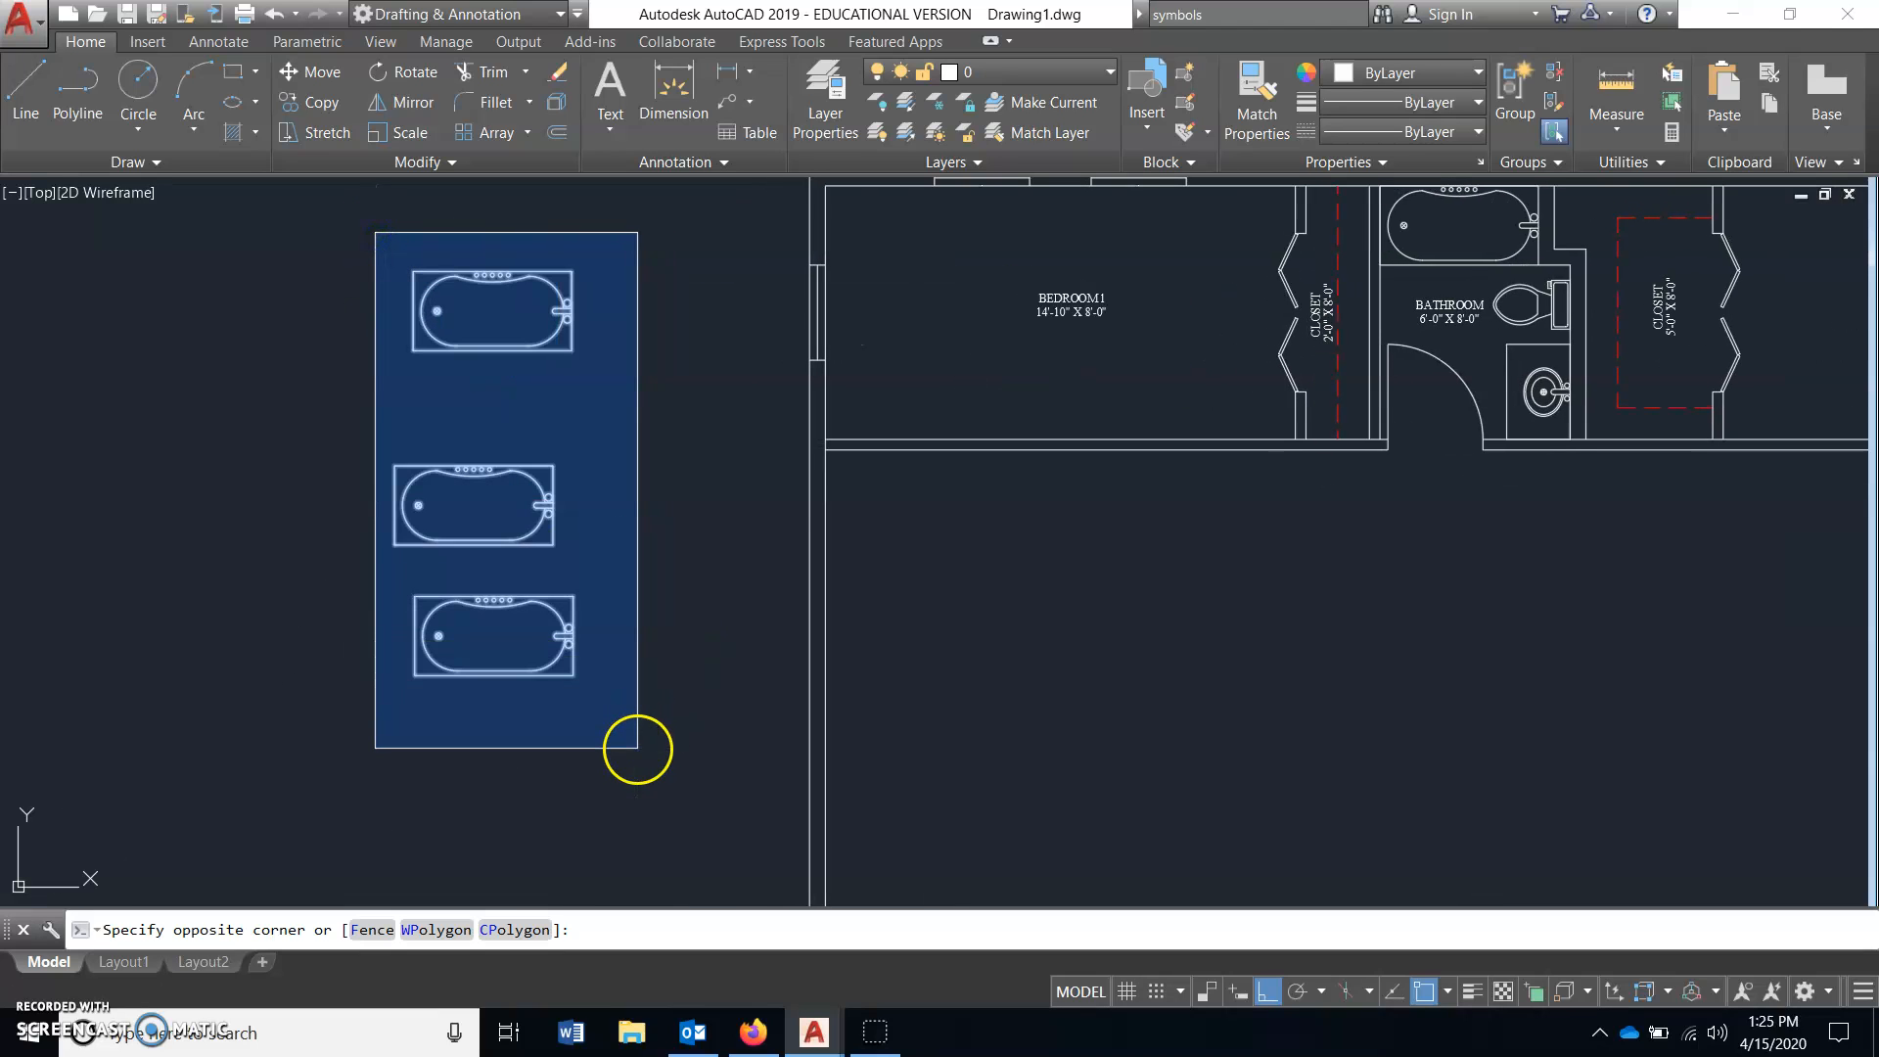
{"action": "left_click", "coordinate": [637, 749]}
{"action": "key", "text": "Delete"}
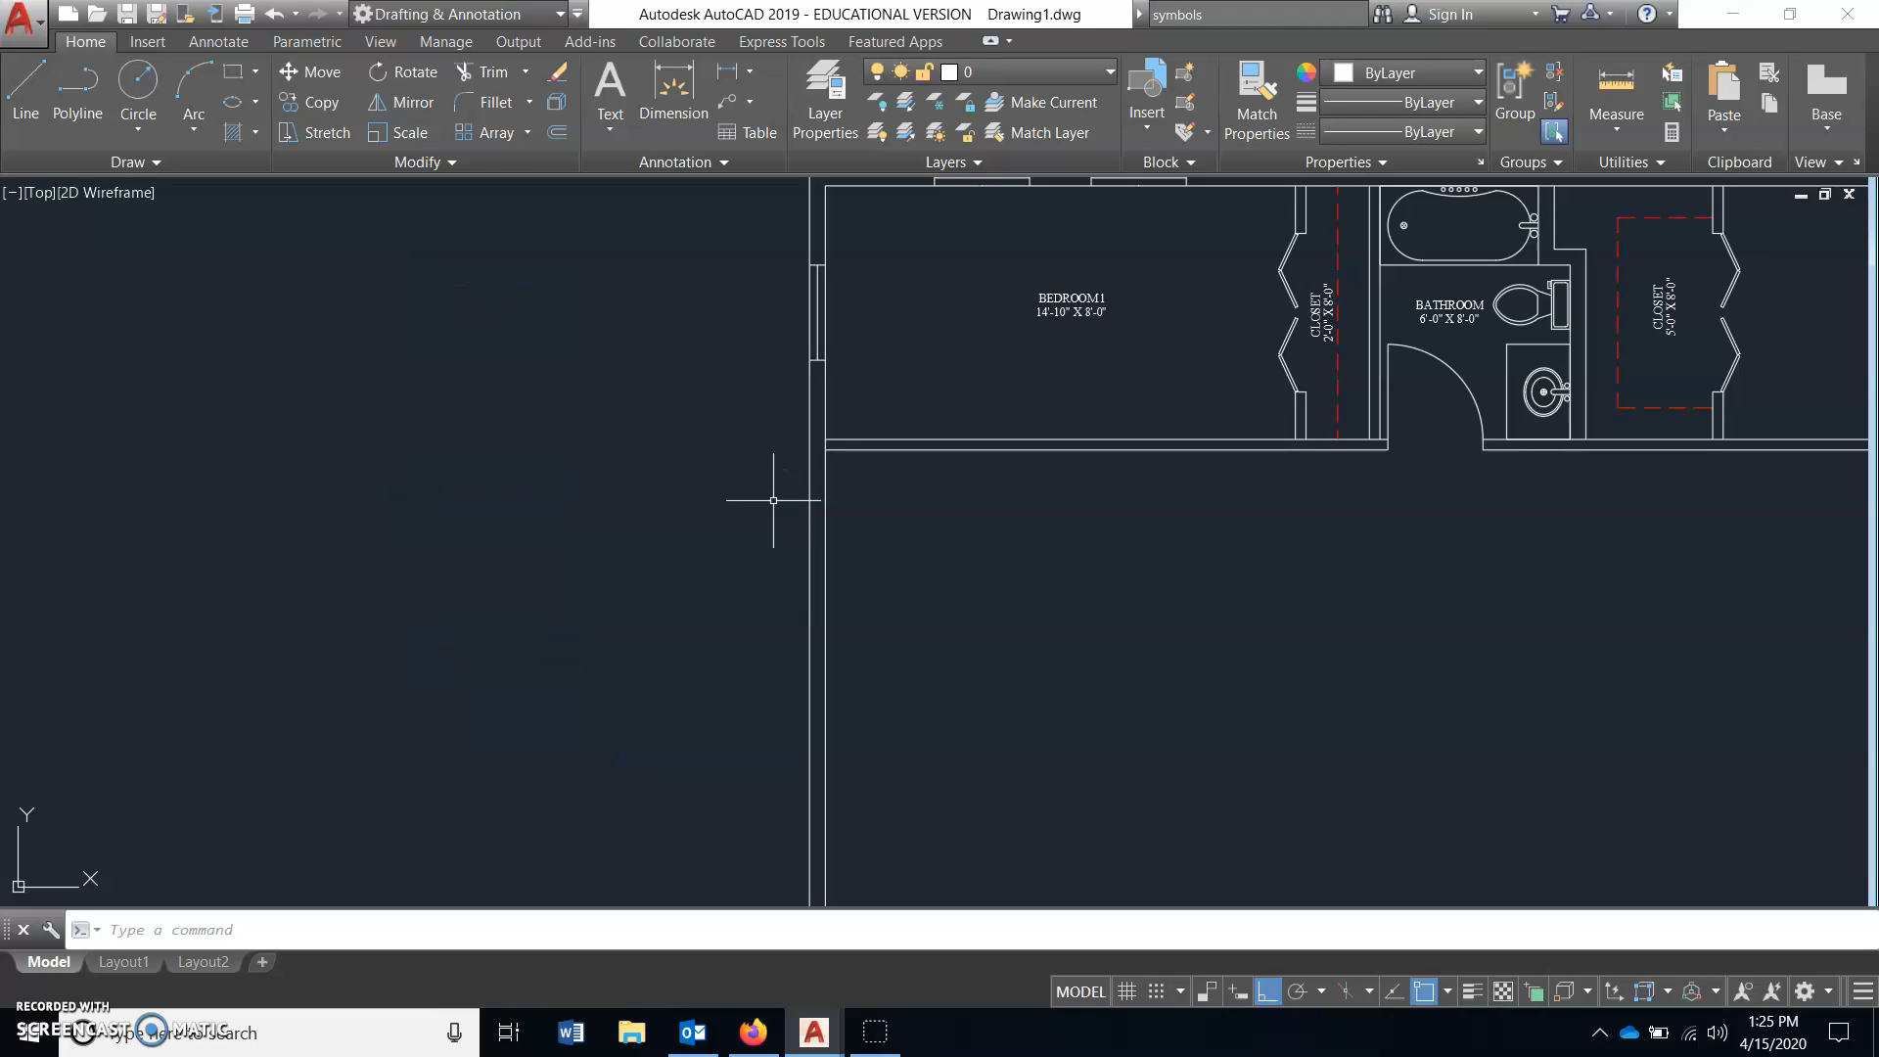
{"action": "scroll", "coordinate": [1499, 406], "scroll_direction": "down", "scroll_amount": 2}
{"action": "middle_click_drag", "start_coordinate": [1480, 437], "coordinate": [1104, 562]}
{"action": "scroll", "coordinate": [1084, 403], "scroll_direction": "up", "scroll_amount": 2}
{"action": "scroll", "coordinate": [1077, 403], "scroll_direction": "up", "scroll_amount": 6}
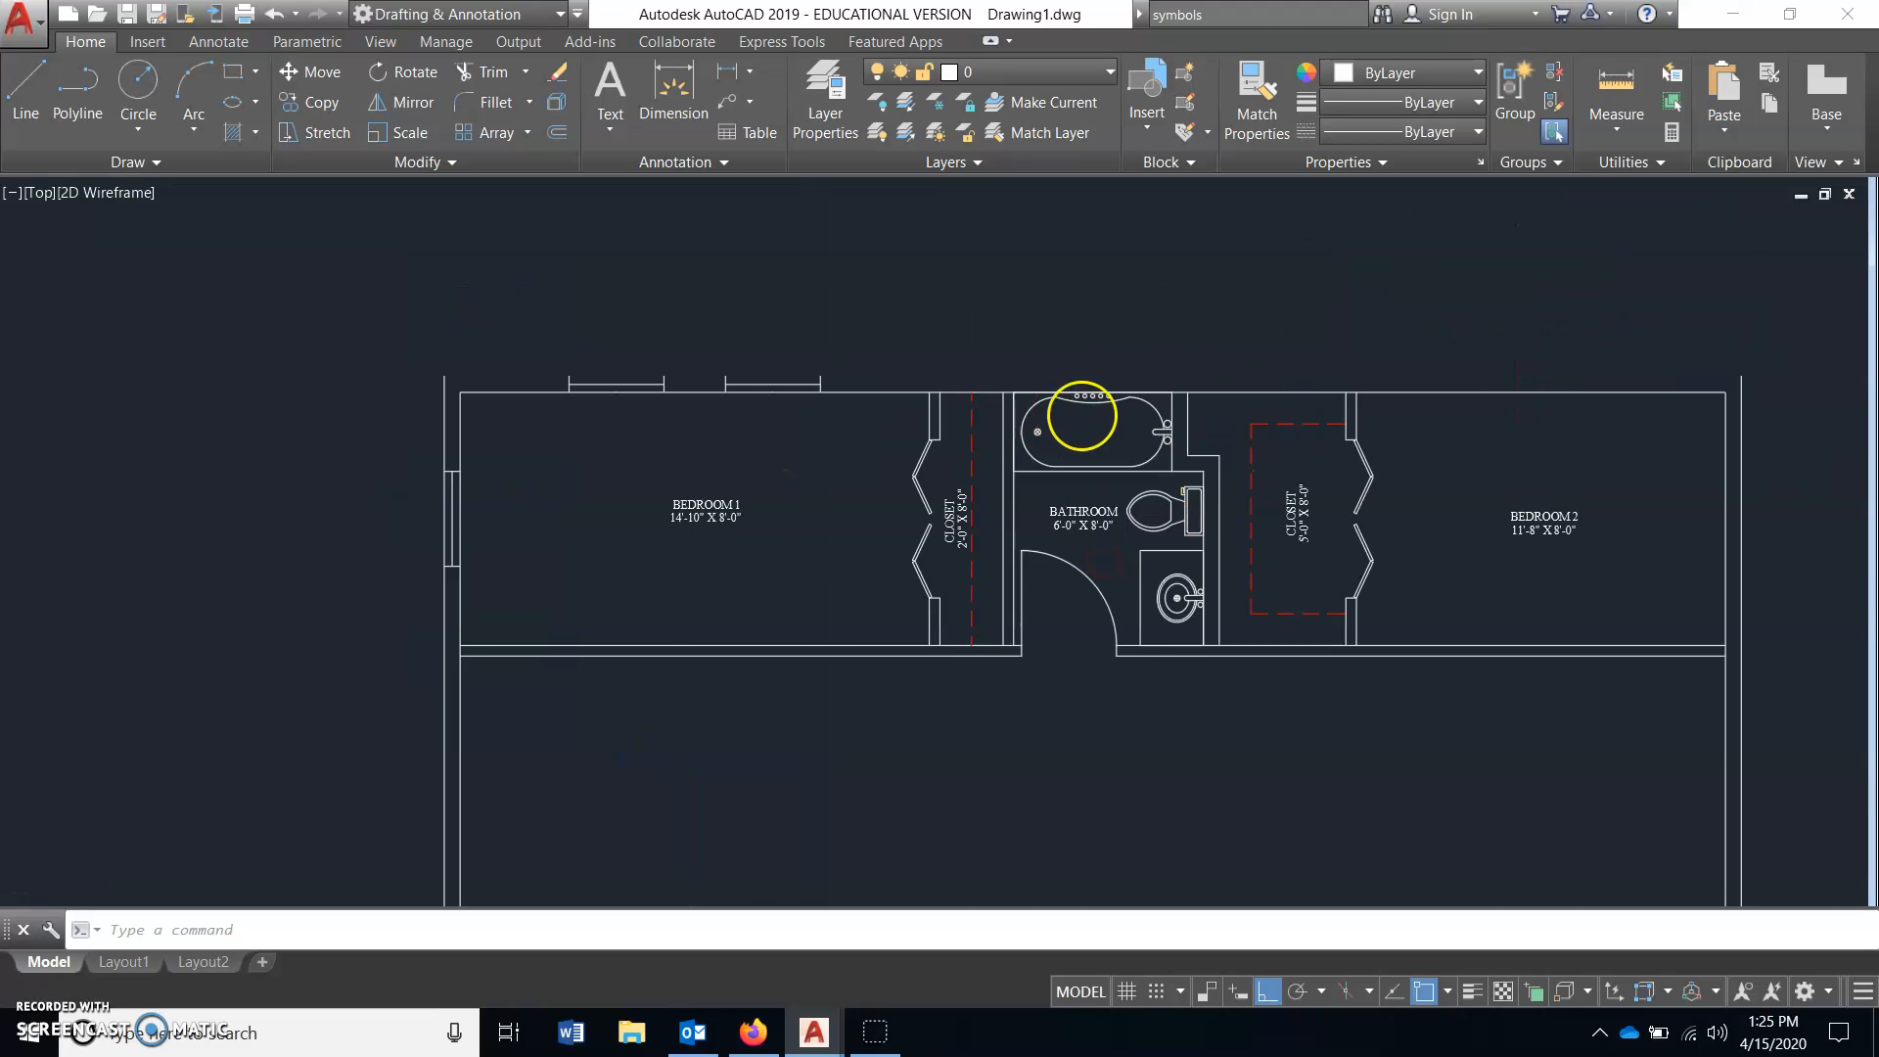
- Move the bathtub block to the FIXTURES layer
{"action": "left_click", "coordinate": [1198, 407]}
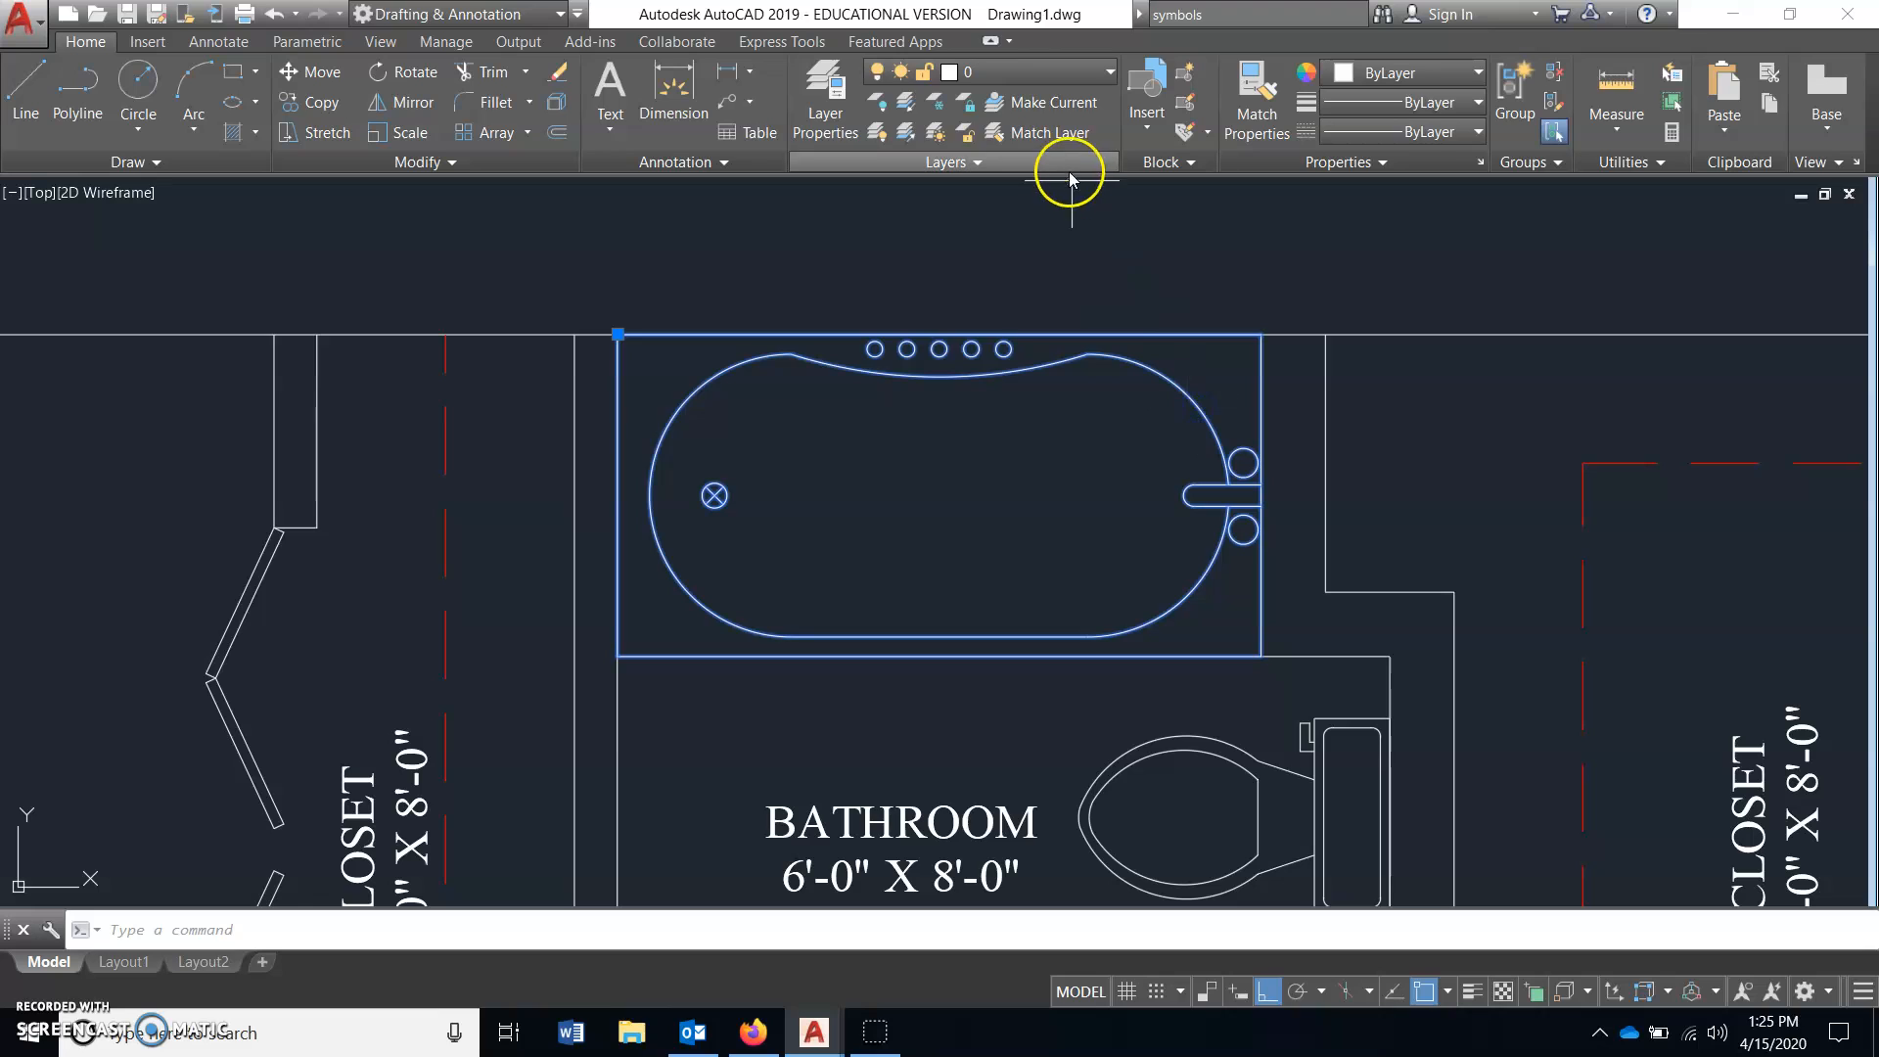
{"action": "left_click", "coordinate": [1036, 74]}
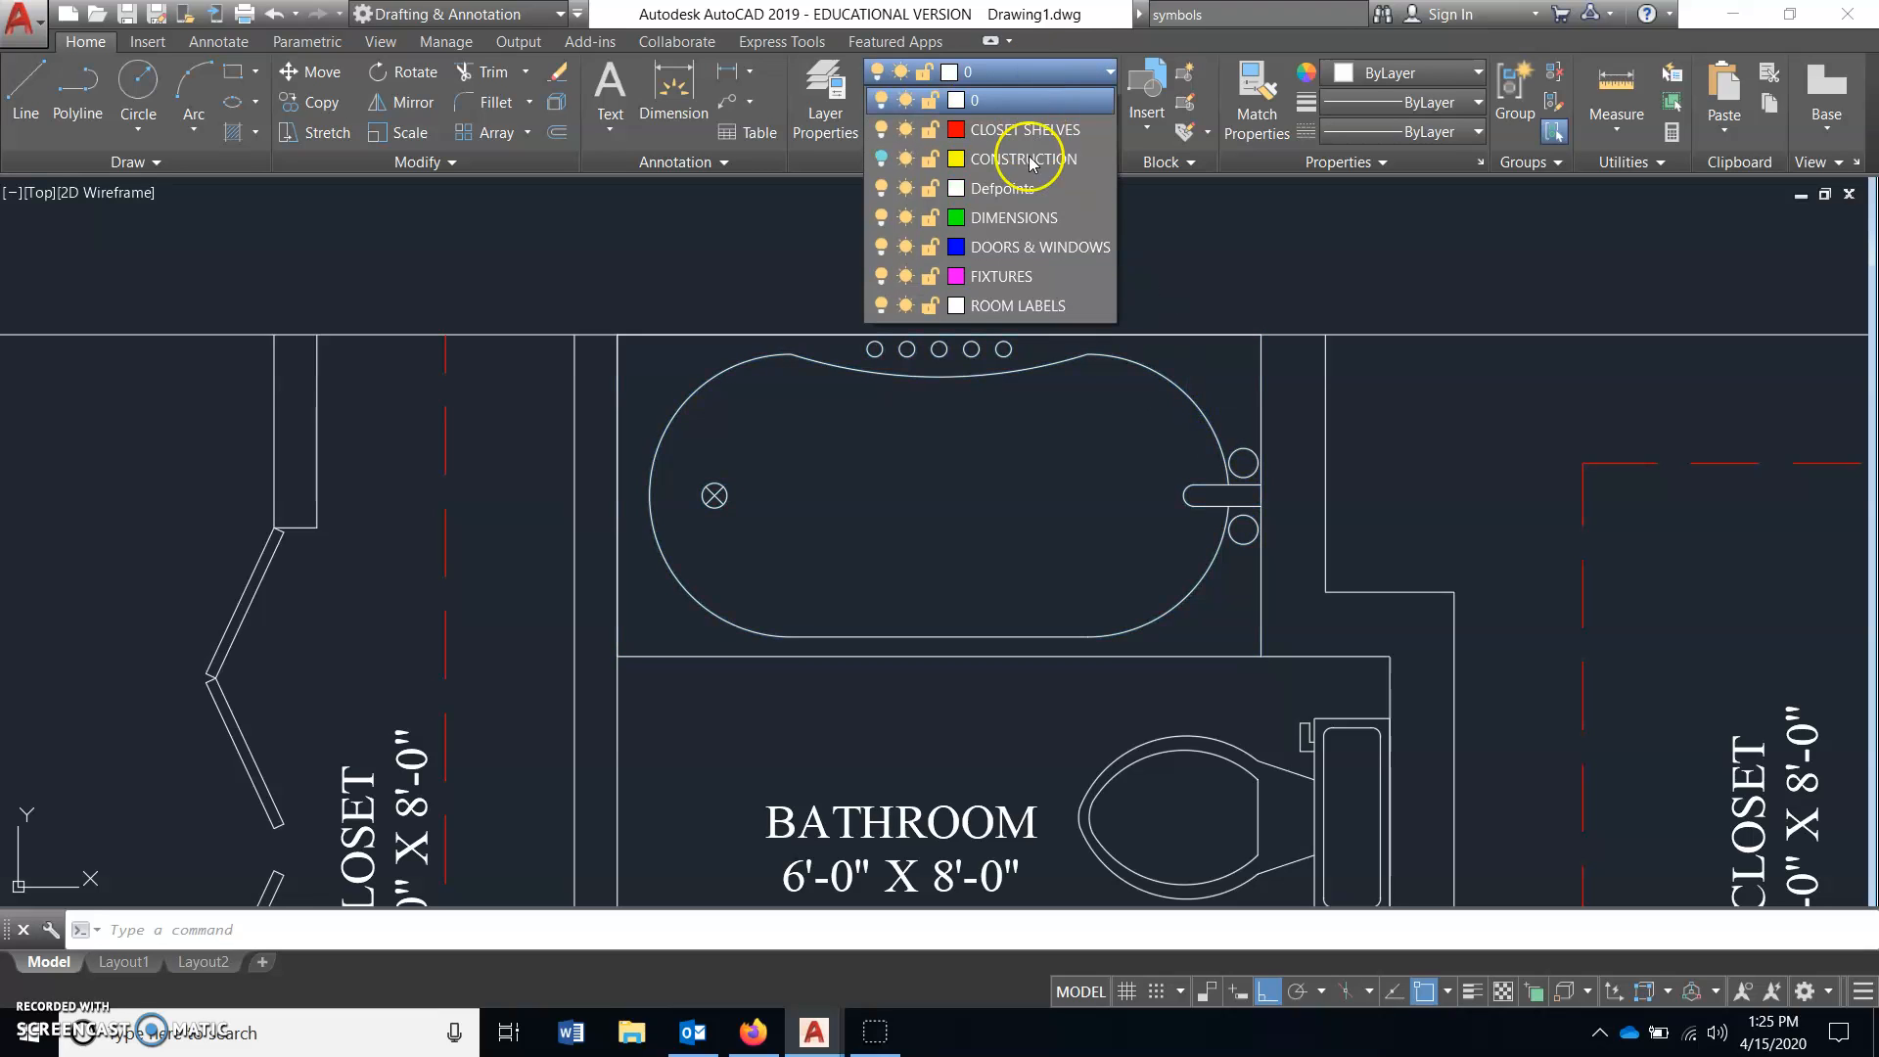
{"action": "left_click", "coordinate": [995, 280]}
{"action": "key", "text": "Escape"}
{"action": "scroll", "coordinate": [1020, 457], "scroll_direction": "down", "scroll_amount": 2}
- Check that the exterior wall line and the bathroom's left wall line still select separately from the bathtub block
{"action": "left_click", "coordinate": [1136, 339]}
{"action": "left_click", "coordinate": [674, 577]}
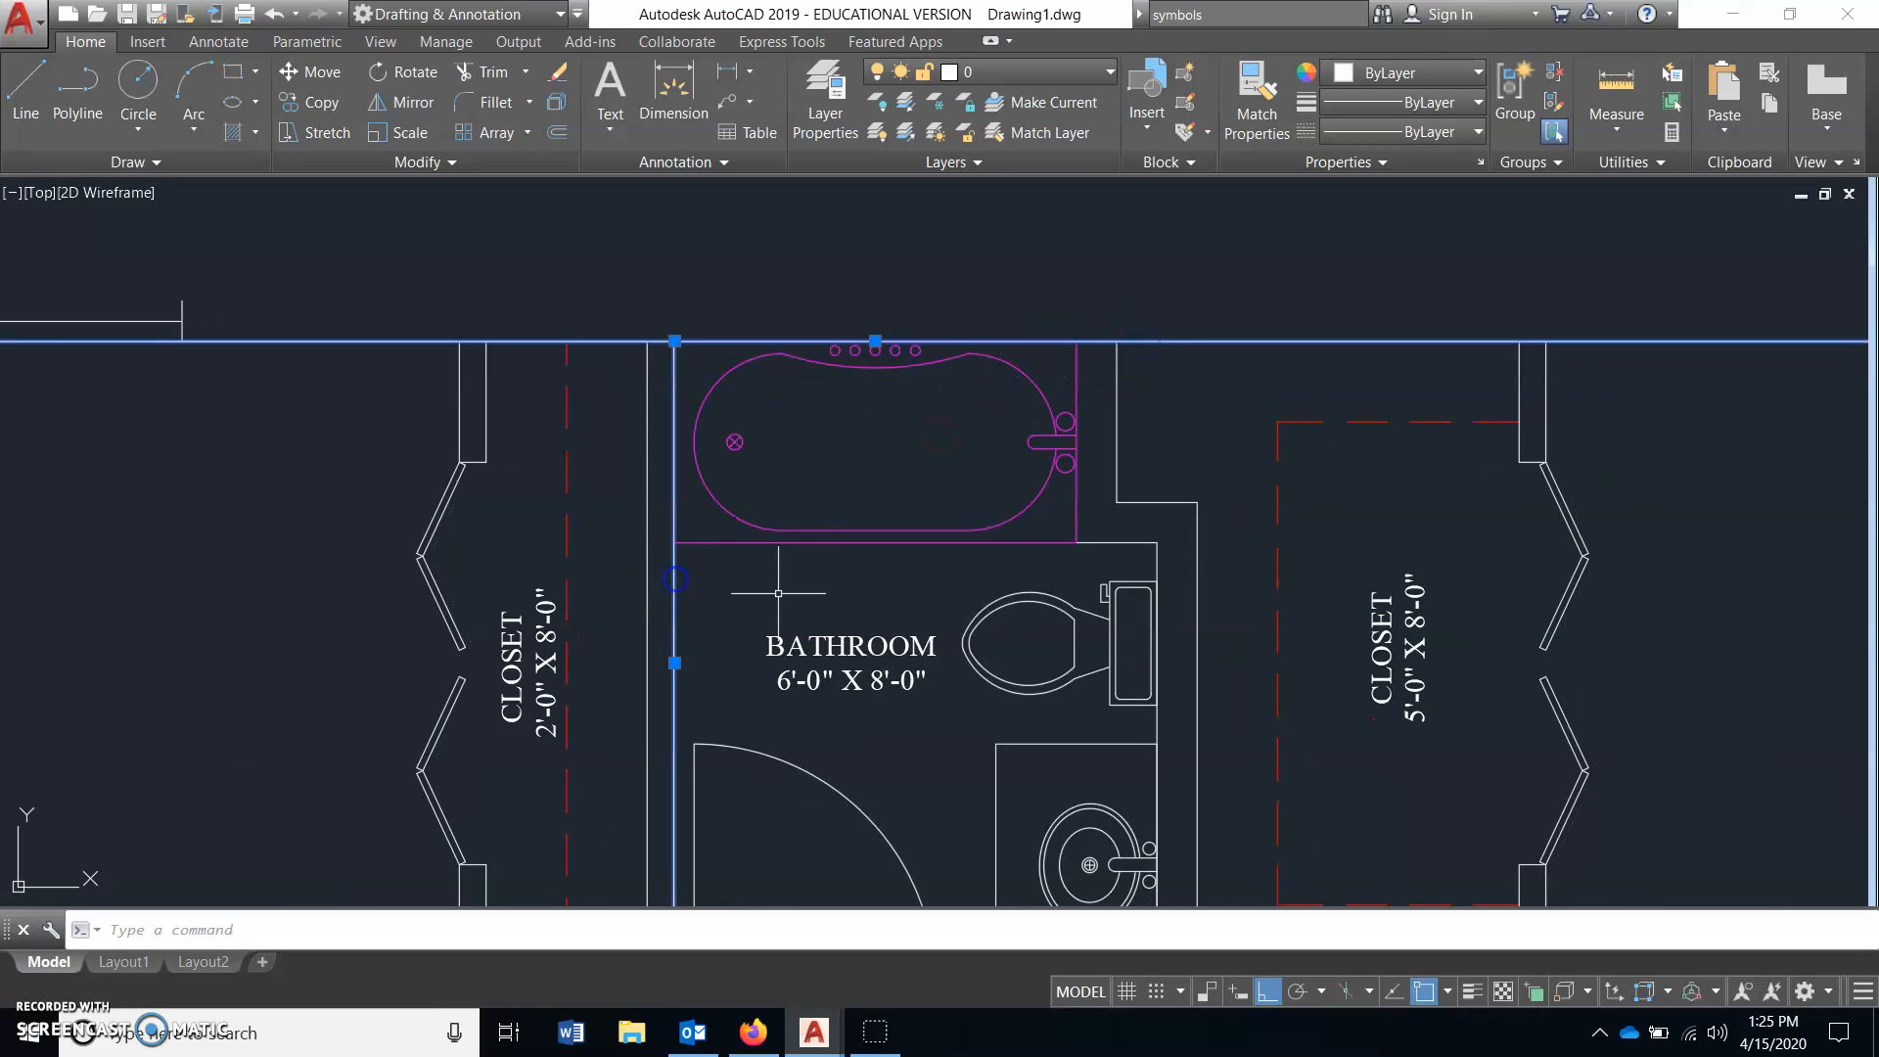
{"action": "scroll", "coordinate": [784, 600], "scroll_direction": "down", "scroll_amount": 3}
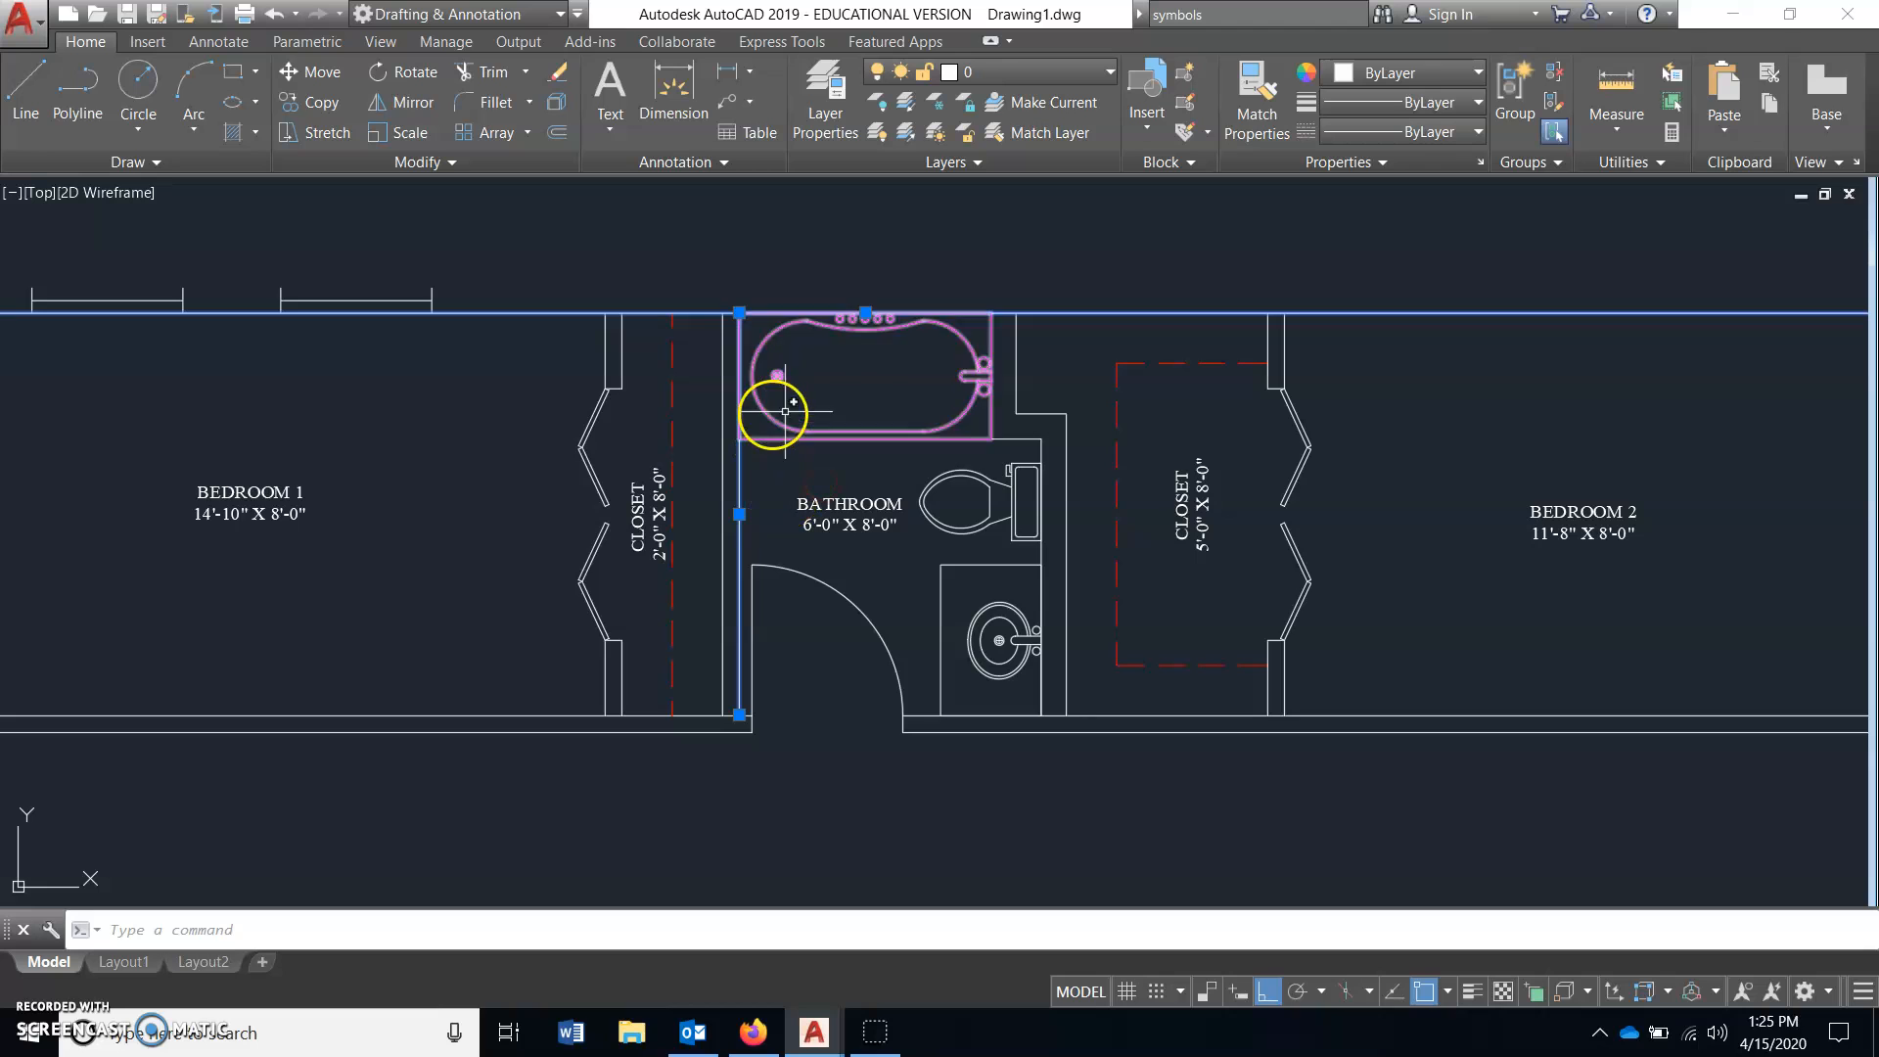
{"action": "key", "text": "Escape"}
- Turn on the CONSTRUCTION layer
{"action": "middle_click_drag", "start_coordinate": [556, 423], "coordinate": [738, 516]}
{"action": "scroll", "coordinate": [607, 517], "scroll_direction": "down", "scroll_amount": 2}
{"action": "middle_click_drag", "start_coordinate": [607, 517], "coordinate": [768, 513]}
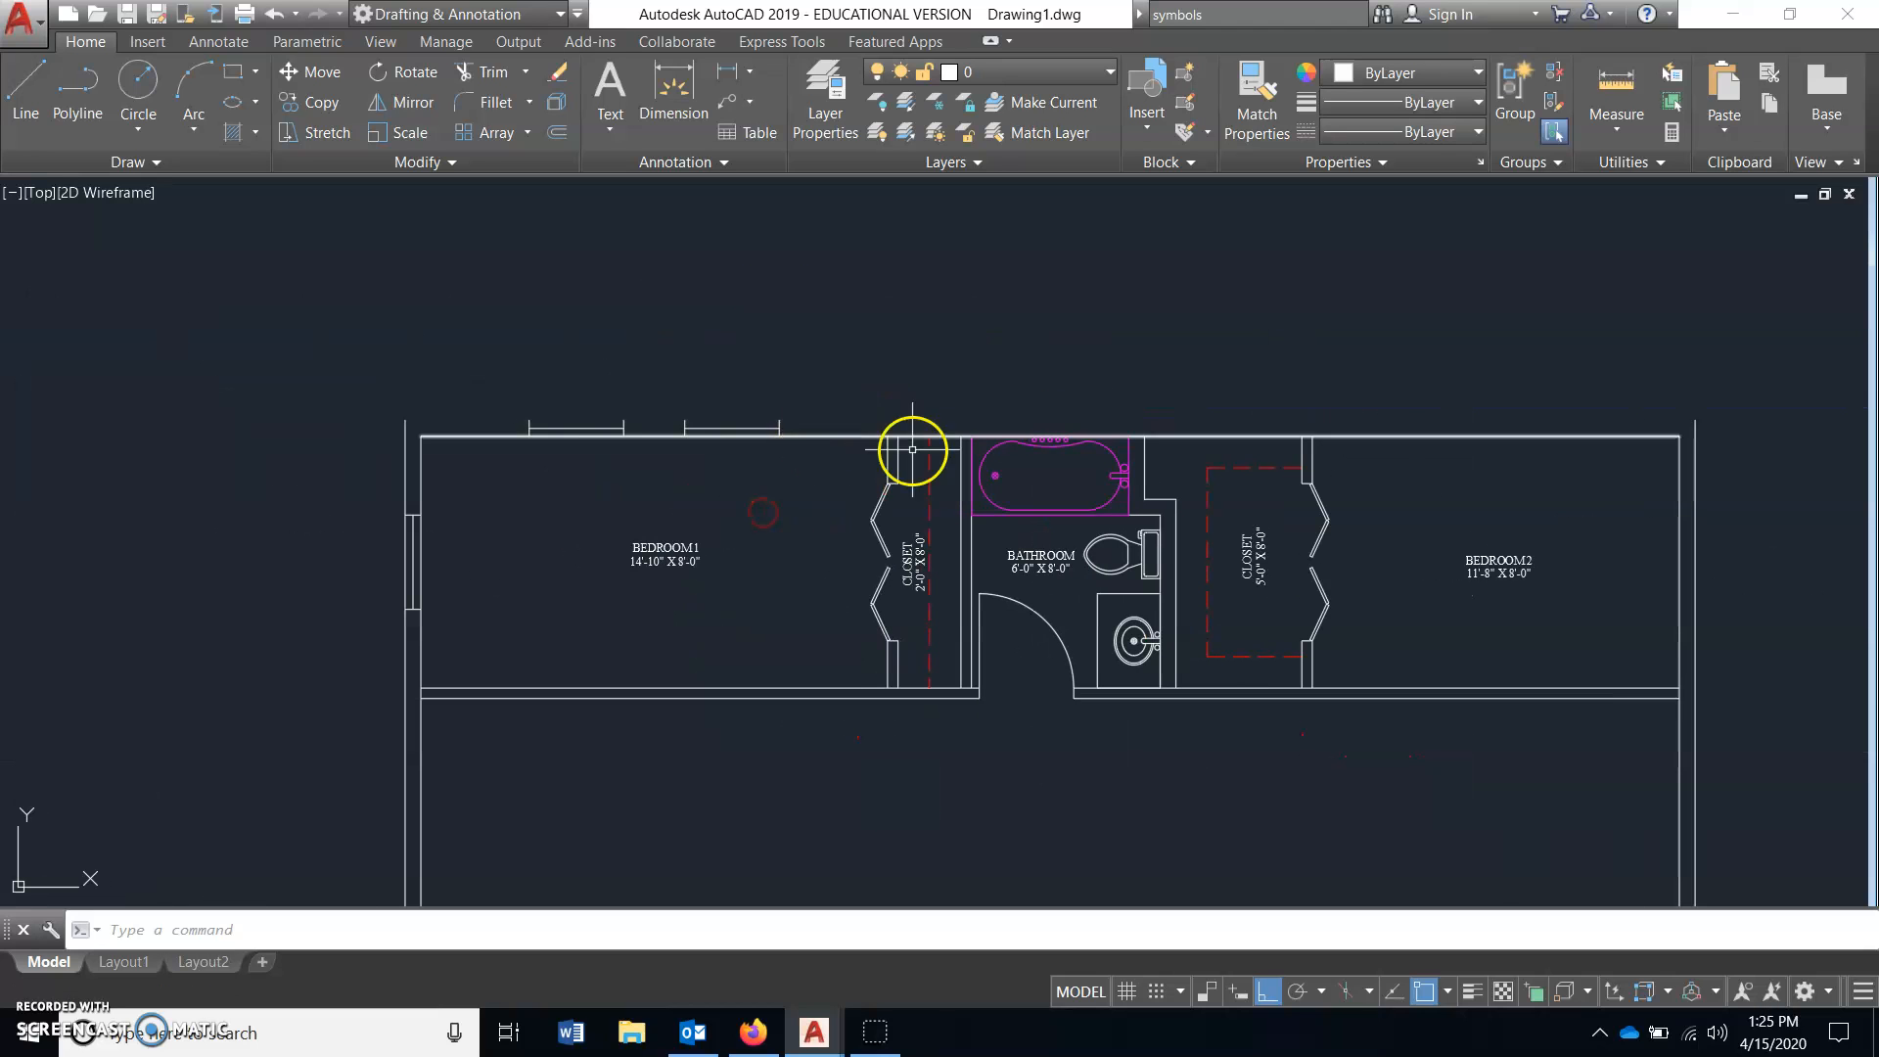
{"action": "left_click", "coordinate": [977, 73]}
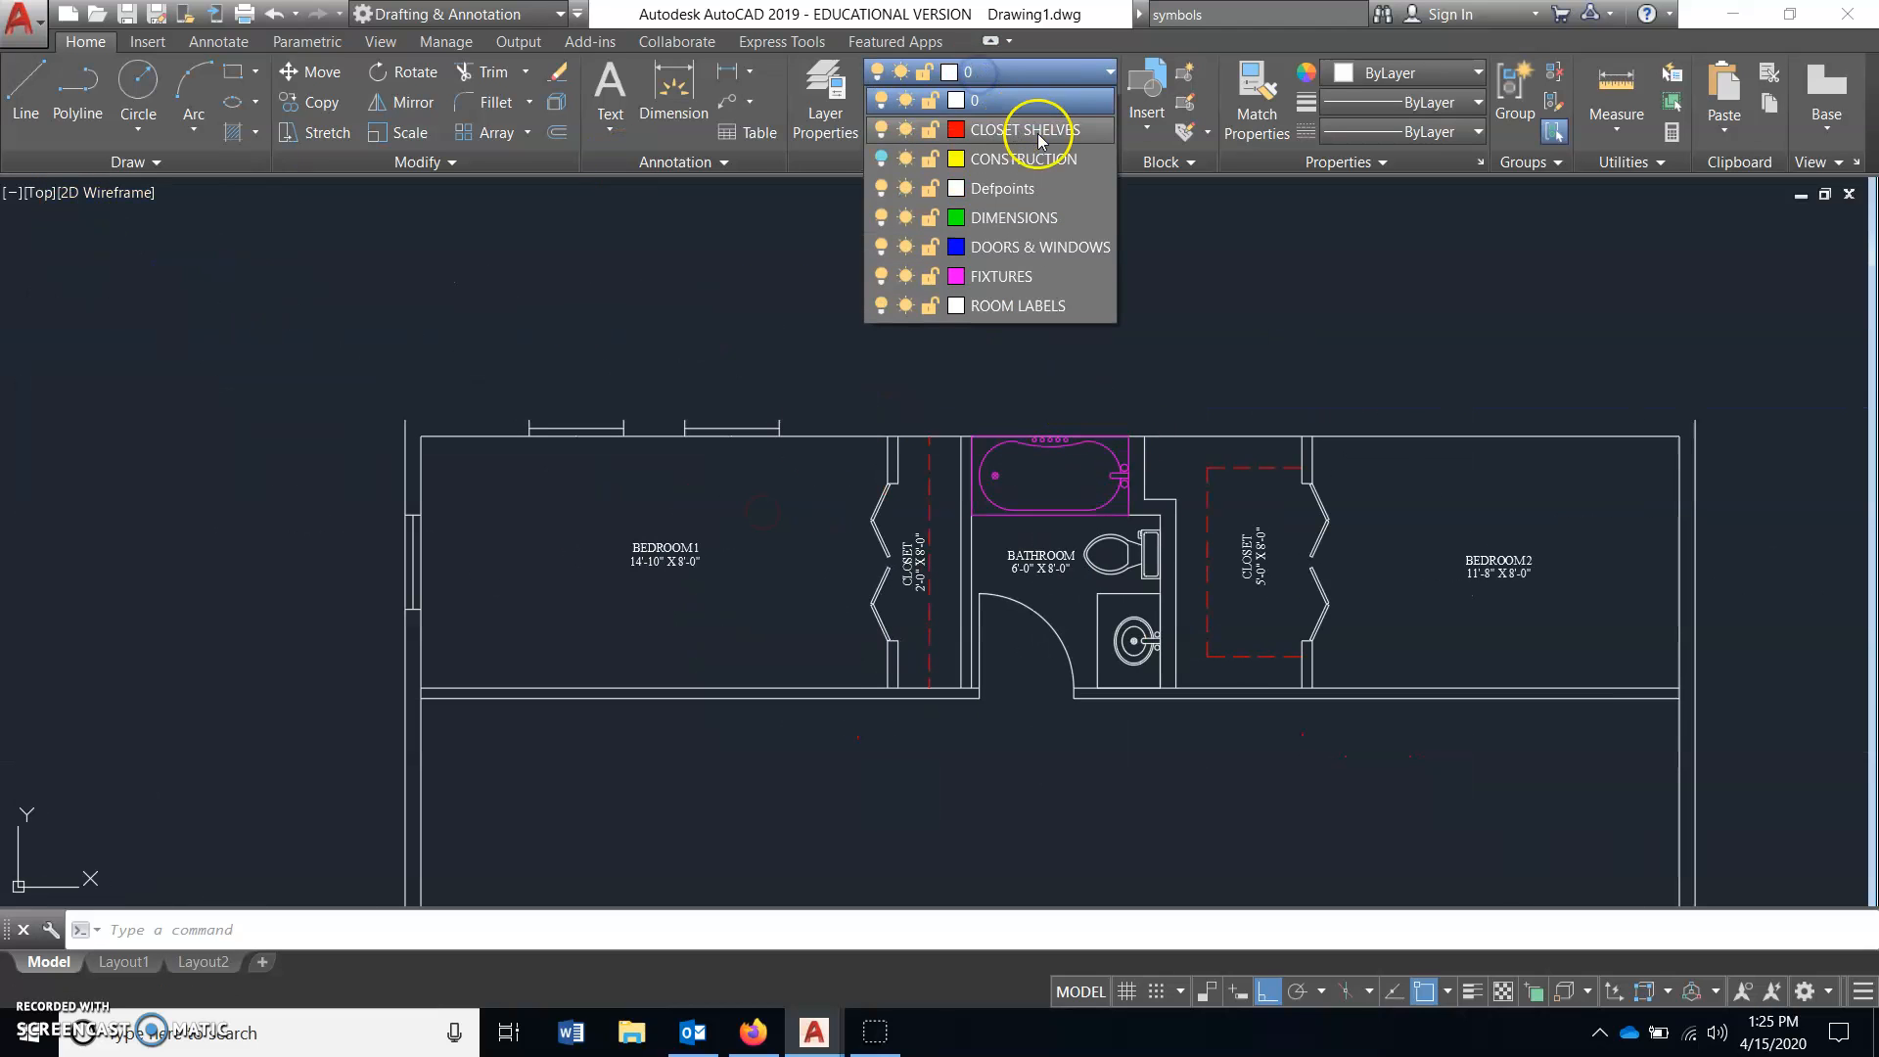
{"action": "left_click", "coordinate": [882, 159]}
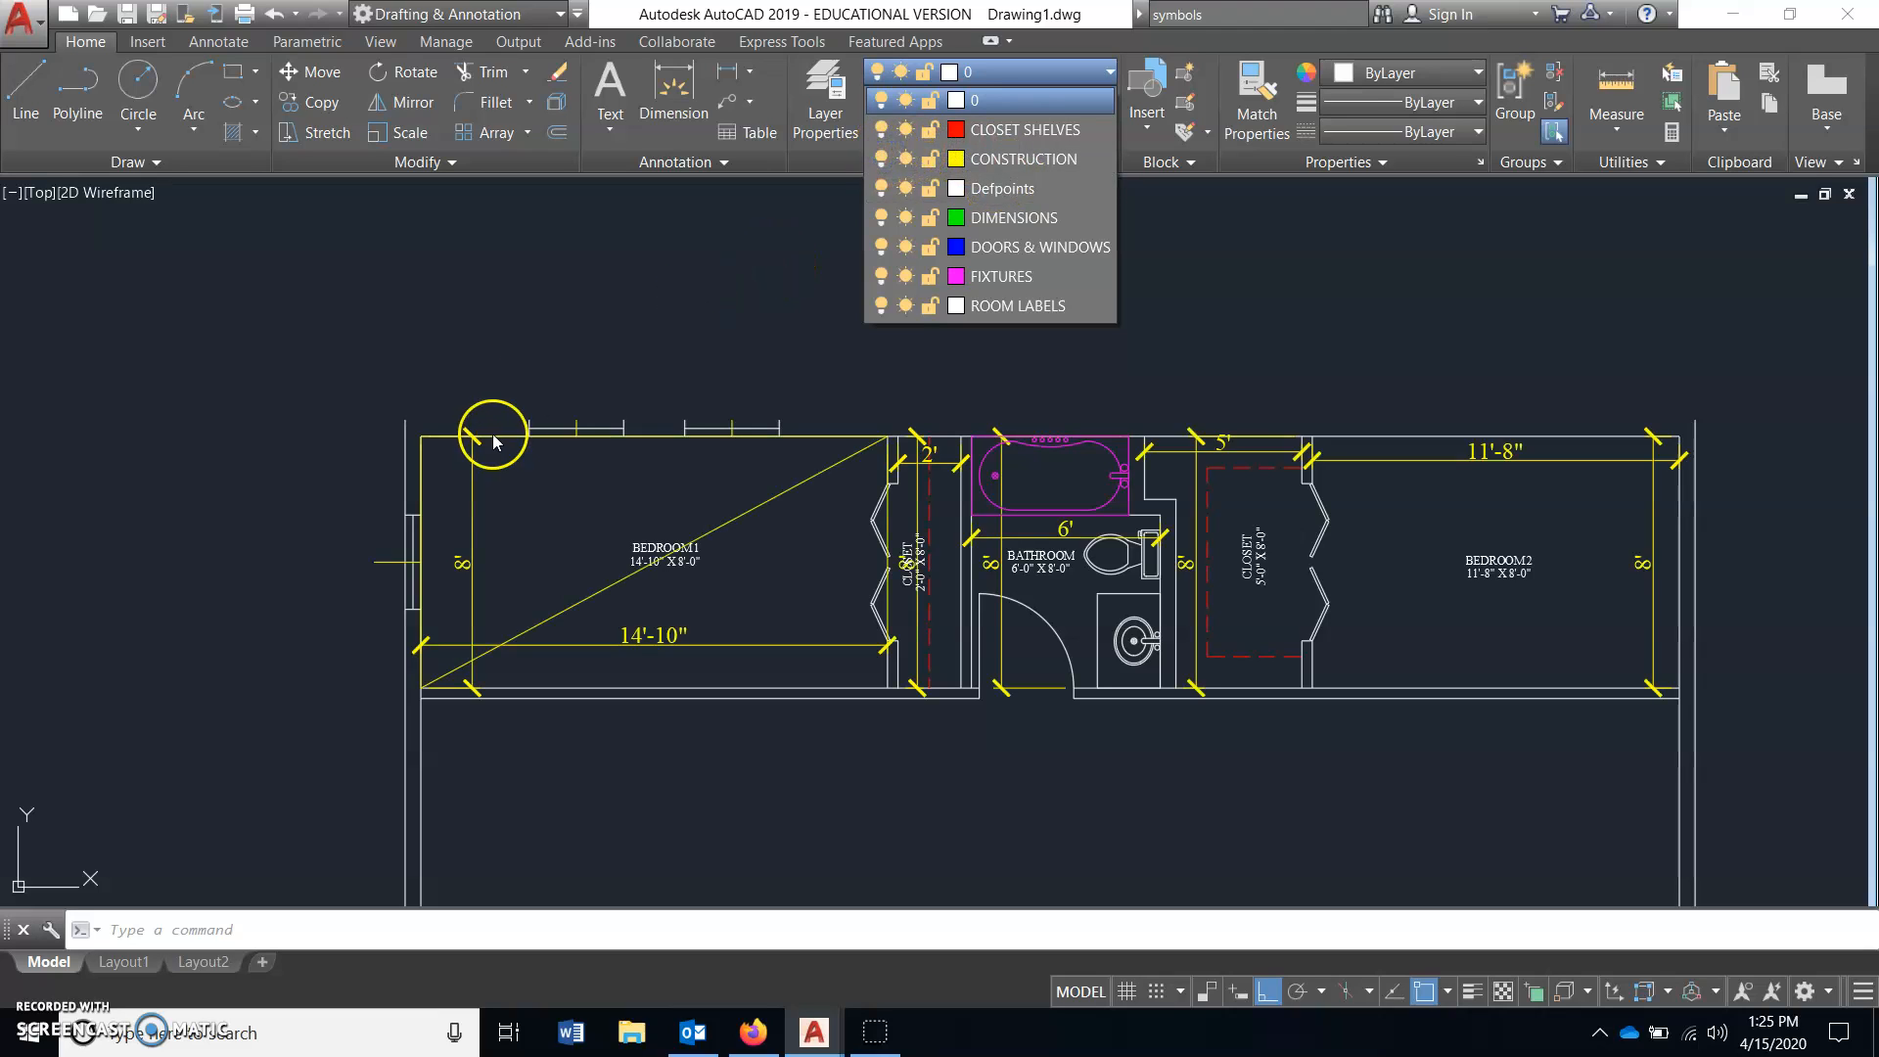
- Draw the missing outer line of the upper exterior wall between the outer corners beside Bedroom 1 and Bedroom 2
{"action": "left_click", "coordinate": [26, 88]}
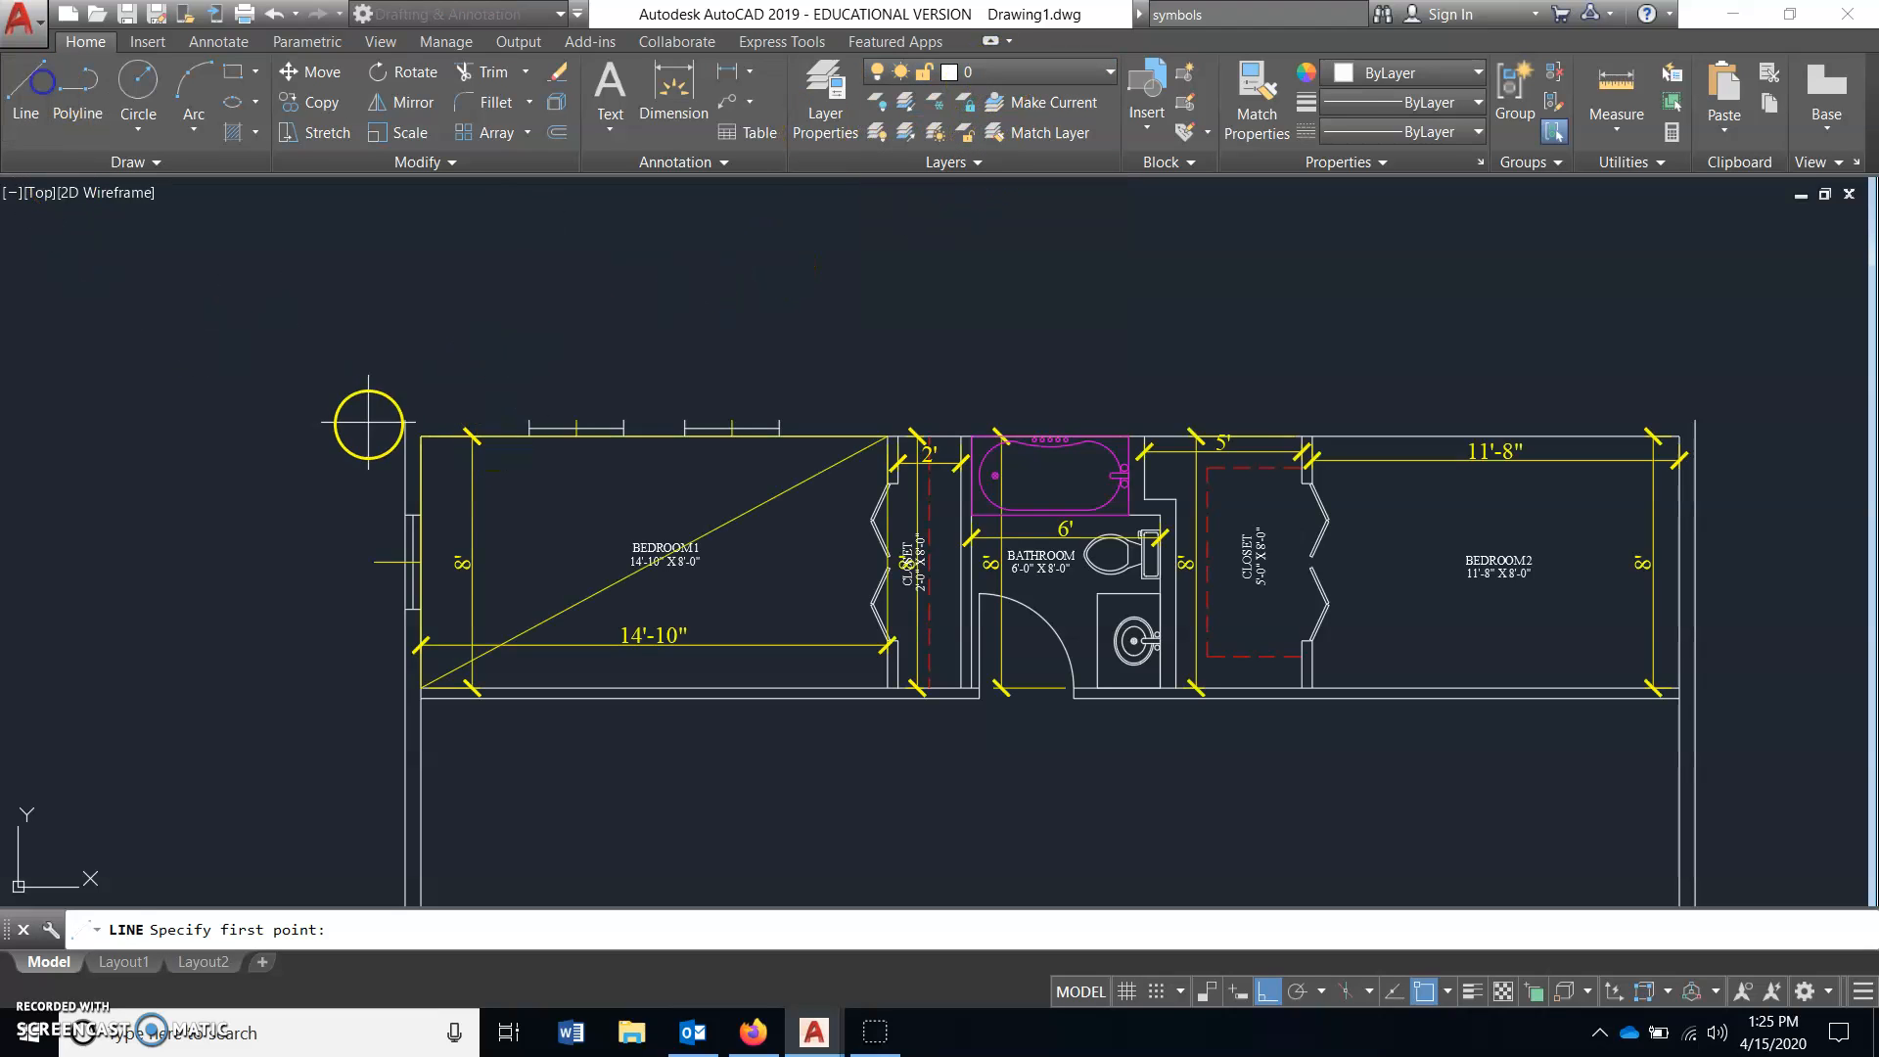
{"action": "left_click", "coordinate": [406, 421]}
{"action": "left_click", "coordinate": [1695, 420]}
{"action": "key", "text": "Escape"}
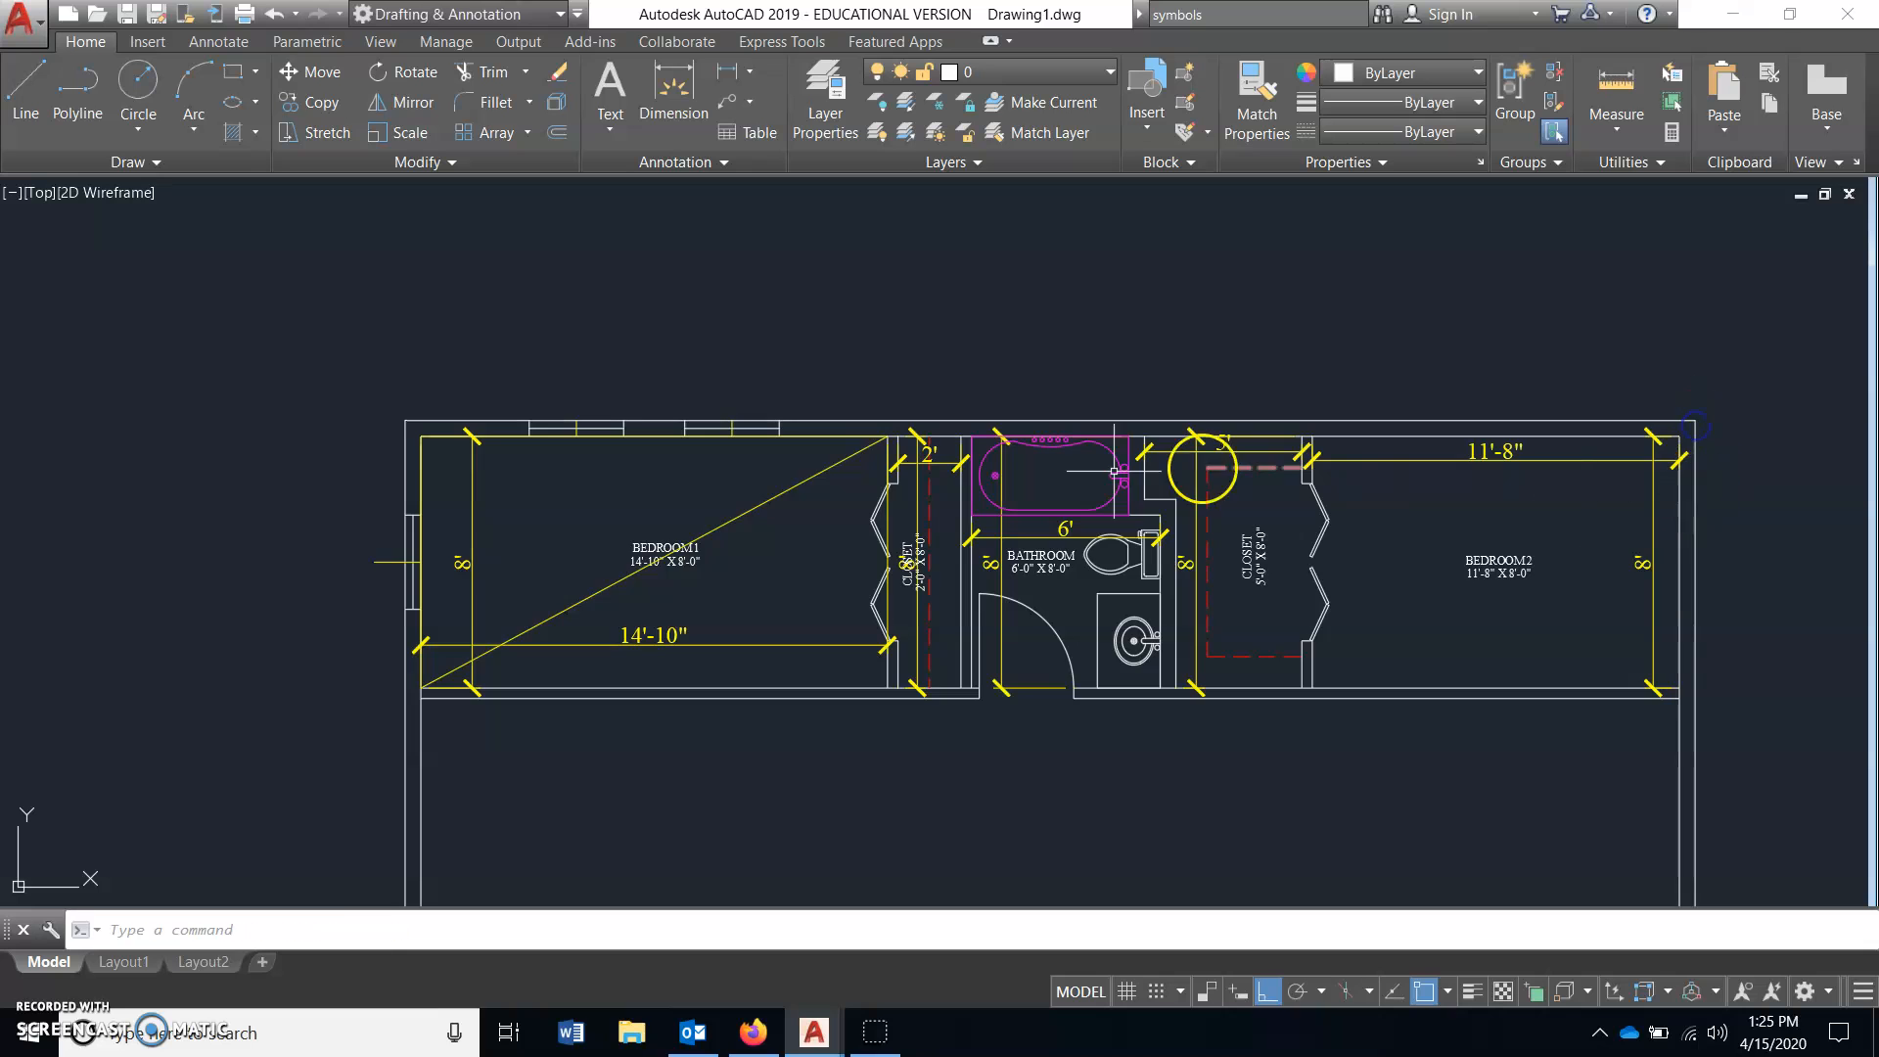
- Inspect the bathroom, closets and bedroom walls for missing linework
{"action": "scroll", "coordinate": [1007, 441], "scroll_direction": "up", "scroll_amount": 4}
{"action": "scroll", "coordinate": [959, 423], "scroll_direction": "down", "scroll_amount": 2}
{"action": "middle_click_drag", "start_coordinate": [964, 436], "coordinate": [1047, 403]}
{"action": "scroll", "coordinate": [768, 432], "scroll_direction": "down", "scroll_amount": 2}
{"action": "scroll", "coordinate": [798, 587], "scroll_direction": "up", "scroll_amount": 4}
{"action": "scroll", "coordinate": [858, 526], "scroll_direction": "down", "scroll_amount": 2}
{"action": "middle_click_drag", "start_coordinate": [858, 527], "coordinate": [362, 571]}
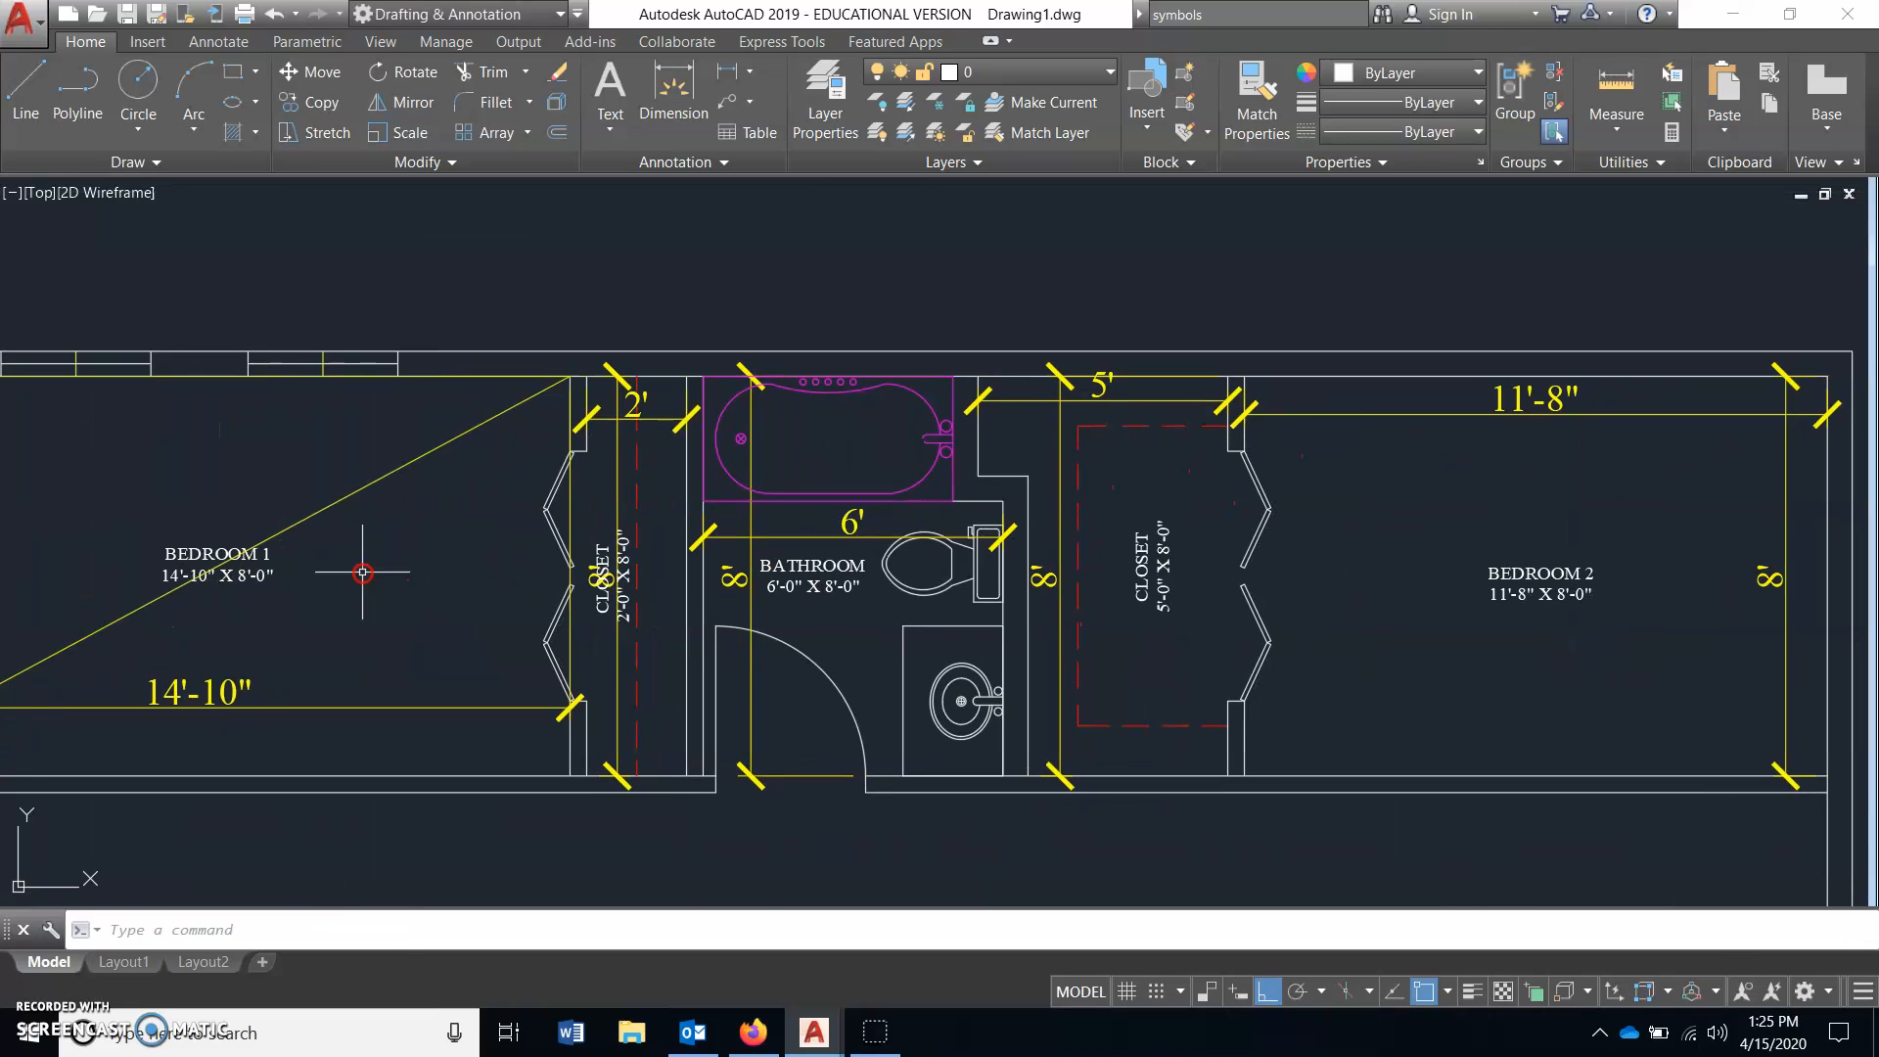
{"action": "scroll", "coordinate": [976, 428], "scroll_direction": "up", "scroll_amount": 2}
{"action": "scroll", "coordinate": [897, 383], "scroll_direction": "down", "scroll_amount": 2}
{"action": "middle_click_drag", "start_coordinate": [896, 405], "coordinate": [914, 385]}
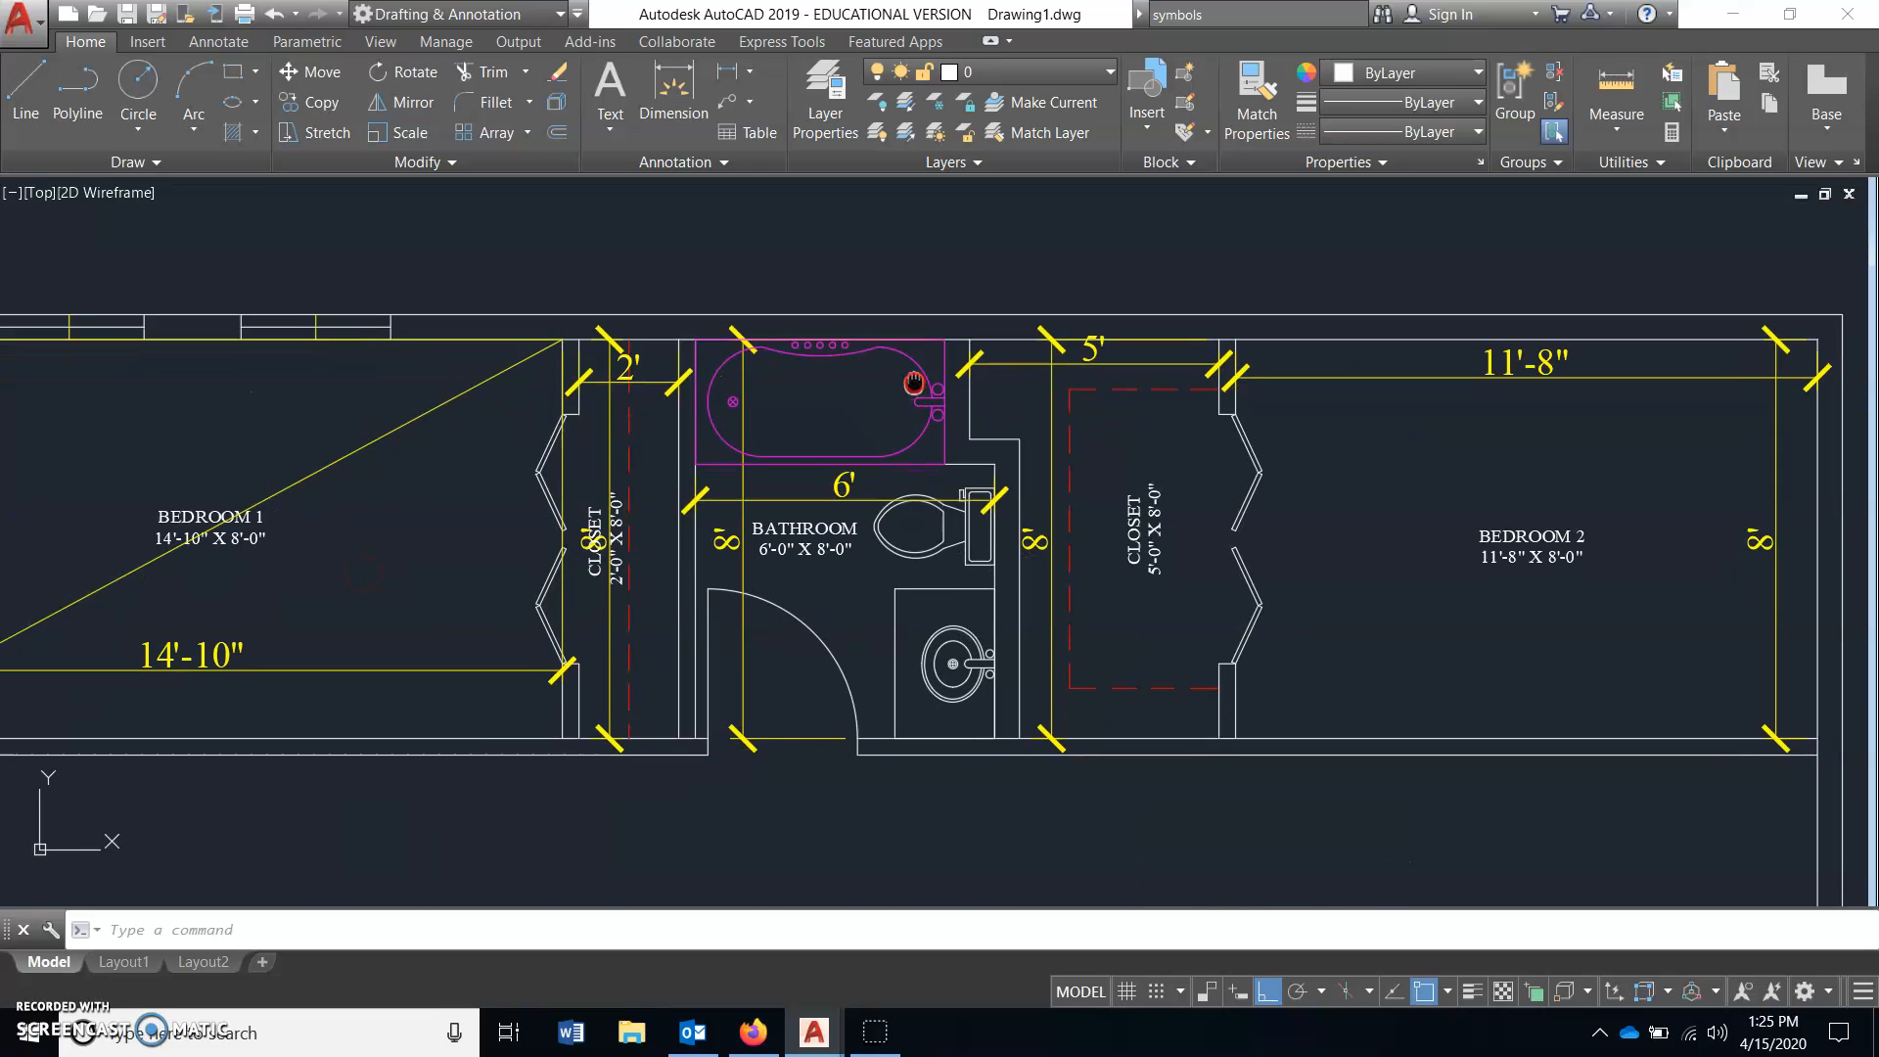
- Draw a line across the wall thickness to close the wall end on the right side of the bathroom door opening
{"action": "middle_click_drag", "start_coordinate": [841, 757], "coordinate": [886, 698]}
{"action": "scroll", "coordinate": [805, 671], "scroll_direction": "up", "scroll_amount": 2}
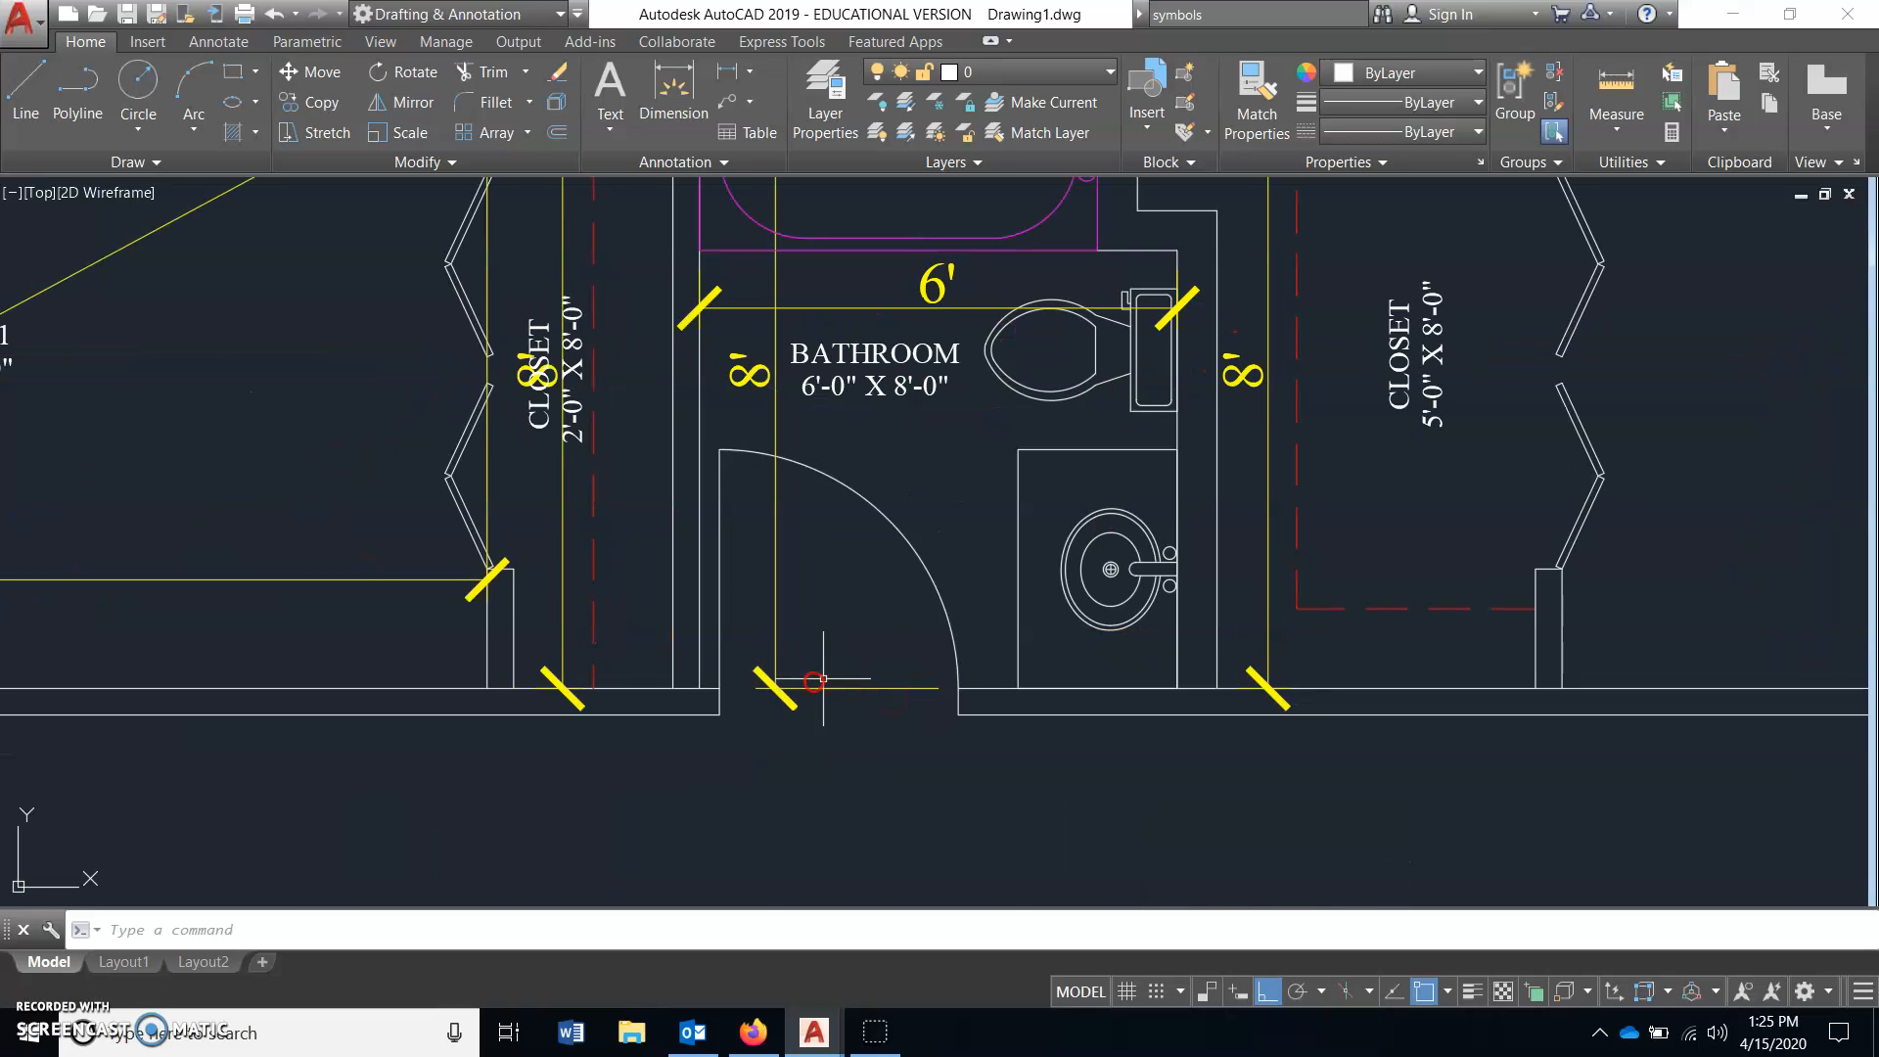
{"action": "scroll", "coordinate": [954, 697], "scroll_direction": "up", "scroll_amount": 3}
{"action": "middle_click_drag", "start_coordinate": [944, 722], "coordinate": [1028, 772]}
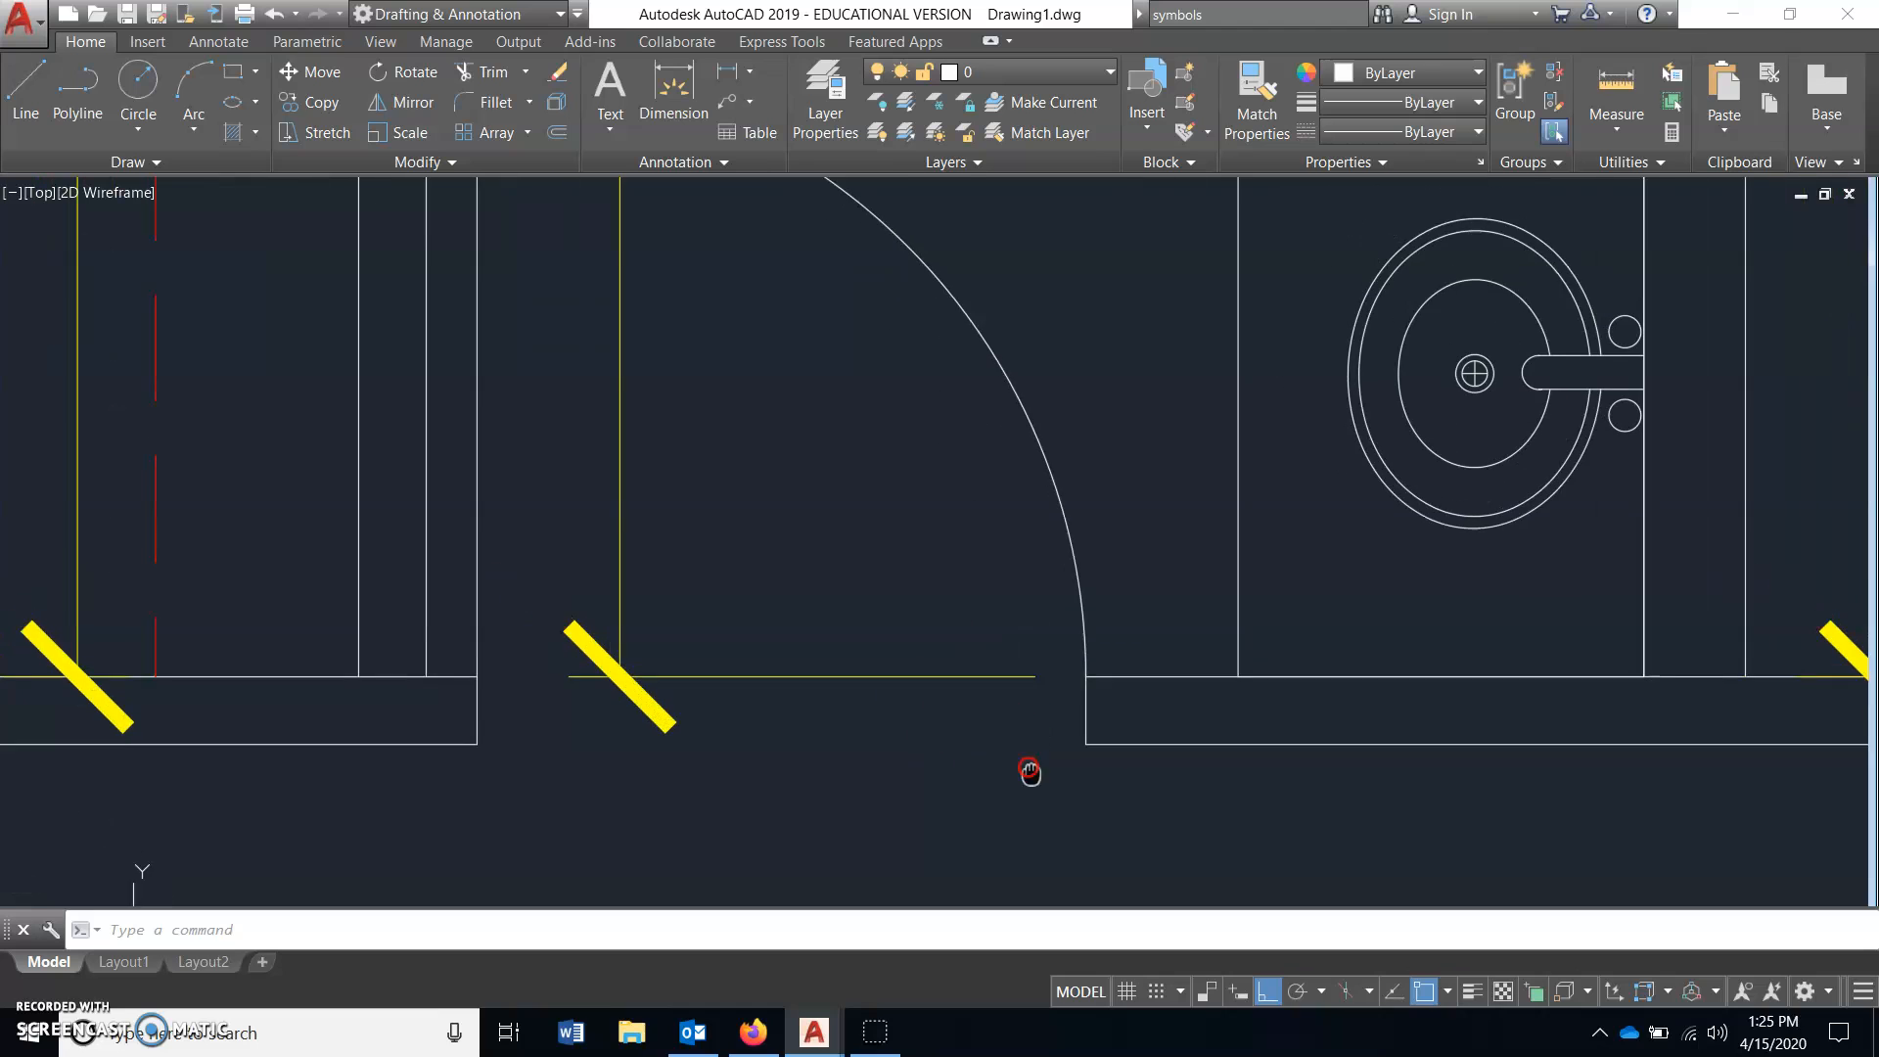
{"action": "scroll", "coordinate": [1075, 747], "scroll_direction": "down", "scroll_amount": 1}
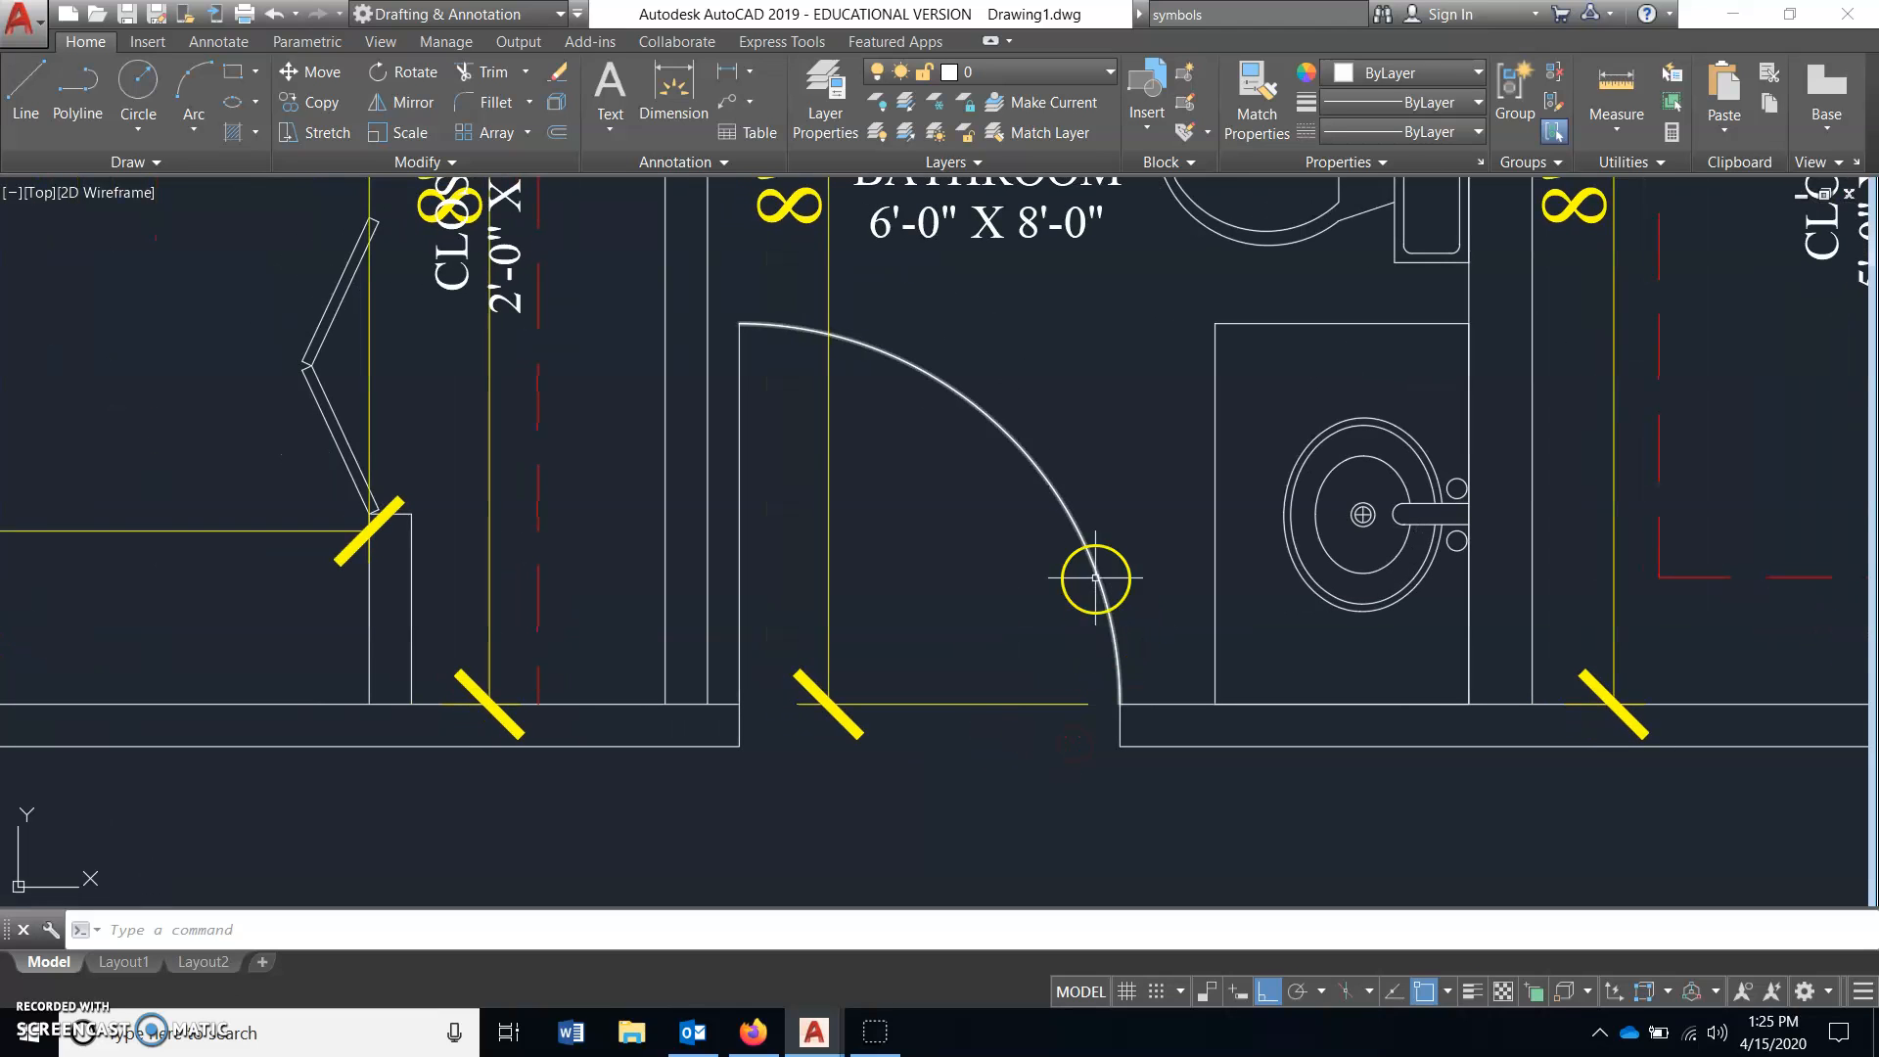
{"action": "left_click", "coordinate": [30, 98]}
{"action": "scroll", "coordinate": [1115, 746], "scroll_direction": "up", "scroll_amount": 2}
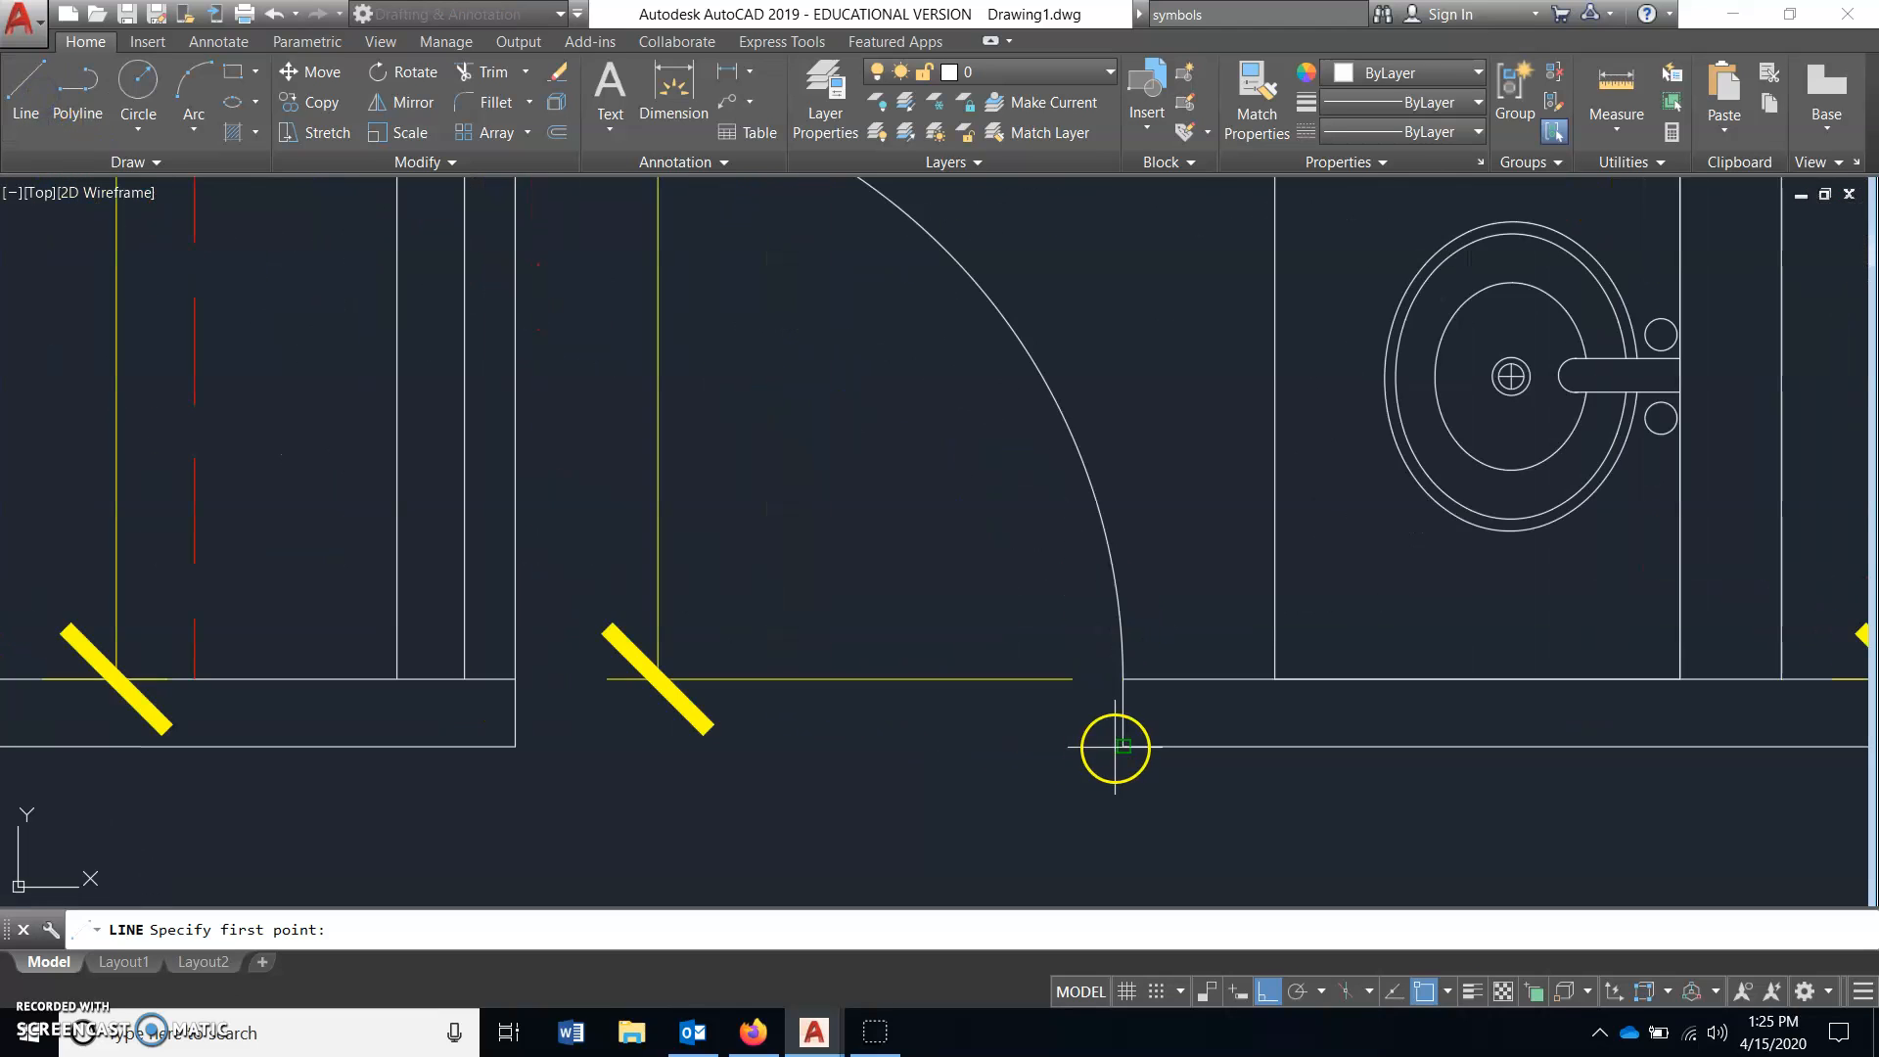
{"action": "left_click", "coordinate": [1126, 679]}
{"action": "left_click", "coordinate": [1124, 746]}
{"action": "right_click", "coordinate": [688, 761]}
- Draw a line across the wall thickness to close the wall end on the left side of the bathroom door opening
{"action": "right_click", "coordinate": [597, 760]}
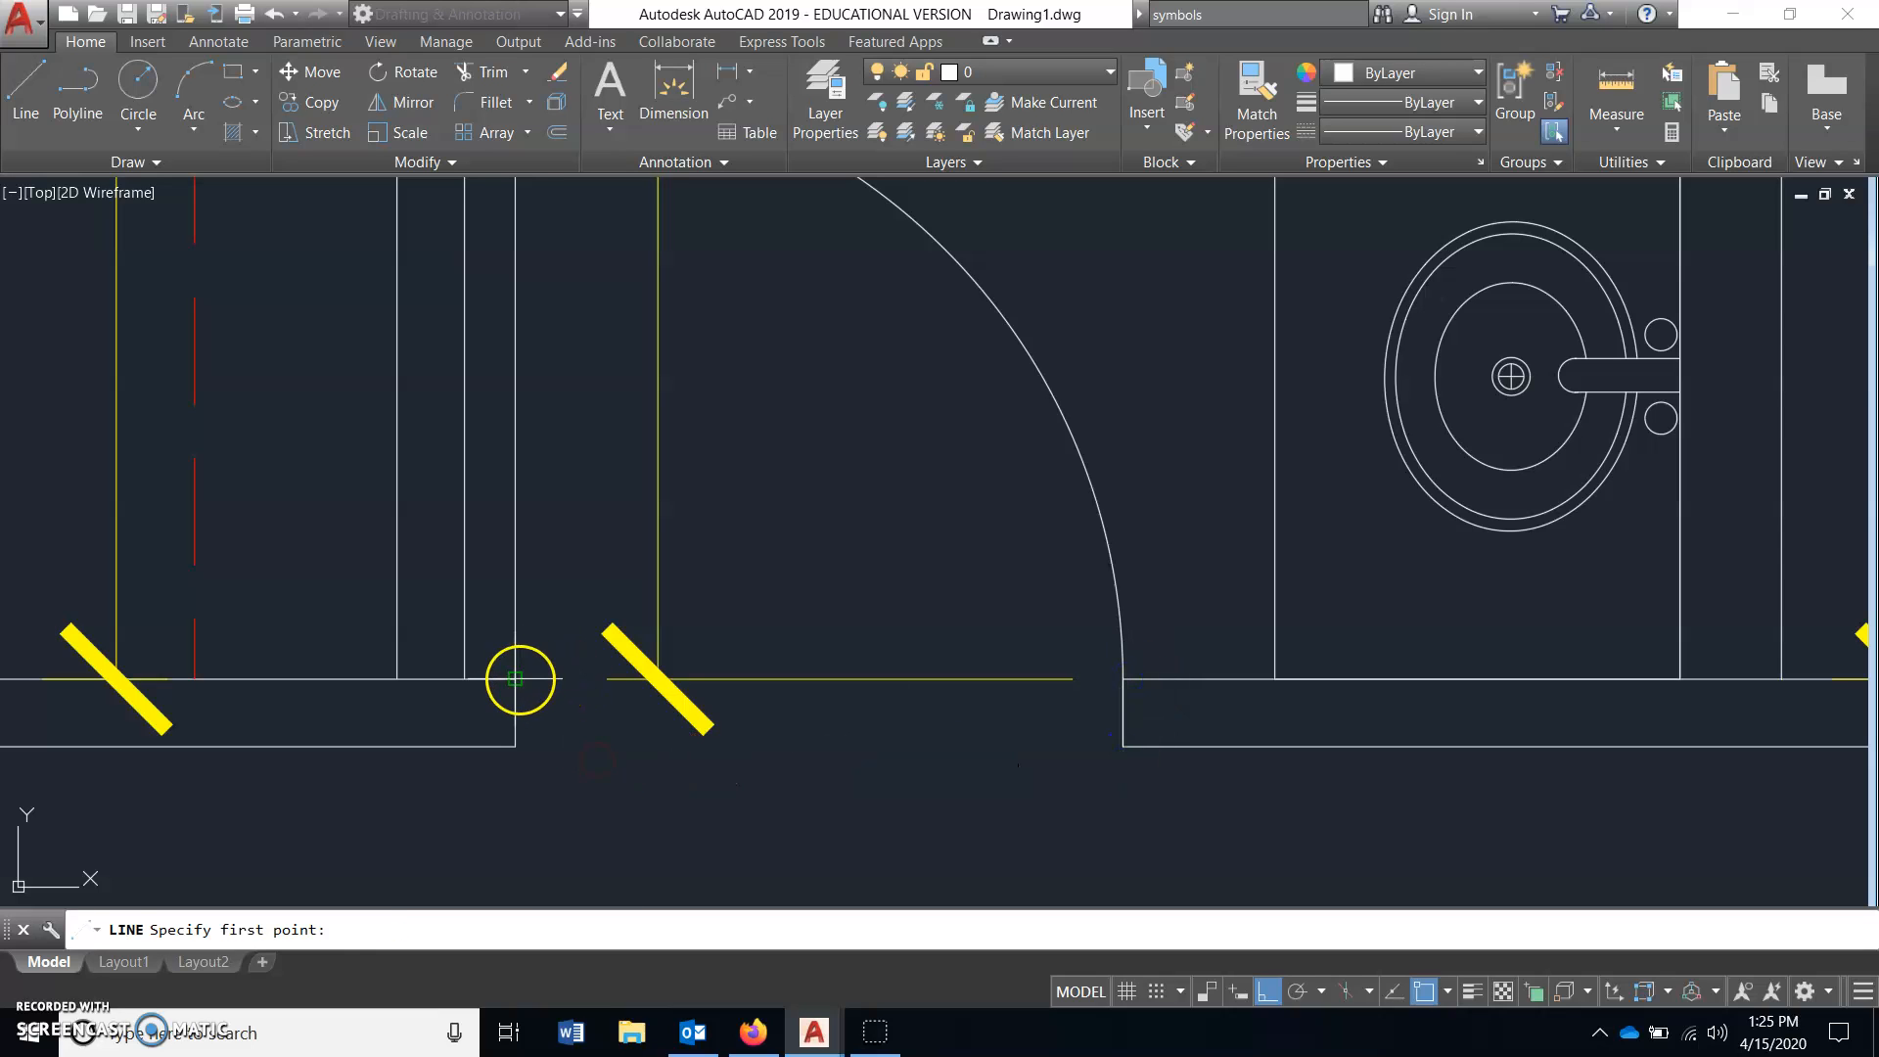
{"action": "left_click", "coordinate": [516, 678]}
{"action": "left_click", "coordinate": [516, 745]}
{"action": "right_click", "coordinate": [807, 800]}
- Begin a block definition named 36 INTERIOR DOOR, with the lower end of the bathroom door's left jamb as base point
{"action": "scroll", "coordinate": [817, 803], "scroll_direction": "down", "scroll_amount": 2}
{"action": "middle_click_drag", "start_coordinate": [836, 808], "coordinate": [928, 786]}
{"action": "scroll", "coordinate": [1103, 729], "scroll_direction": "up", "scroll_amount": 2}
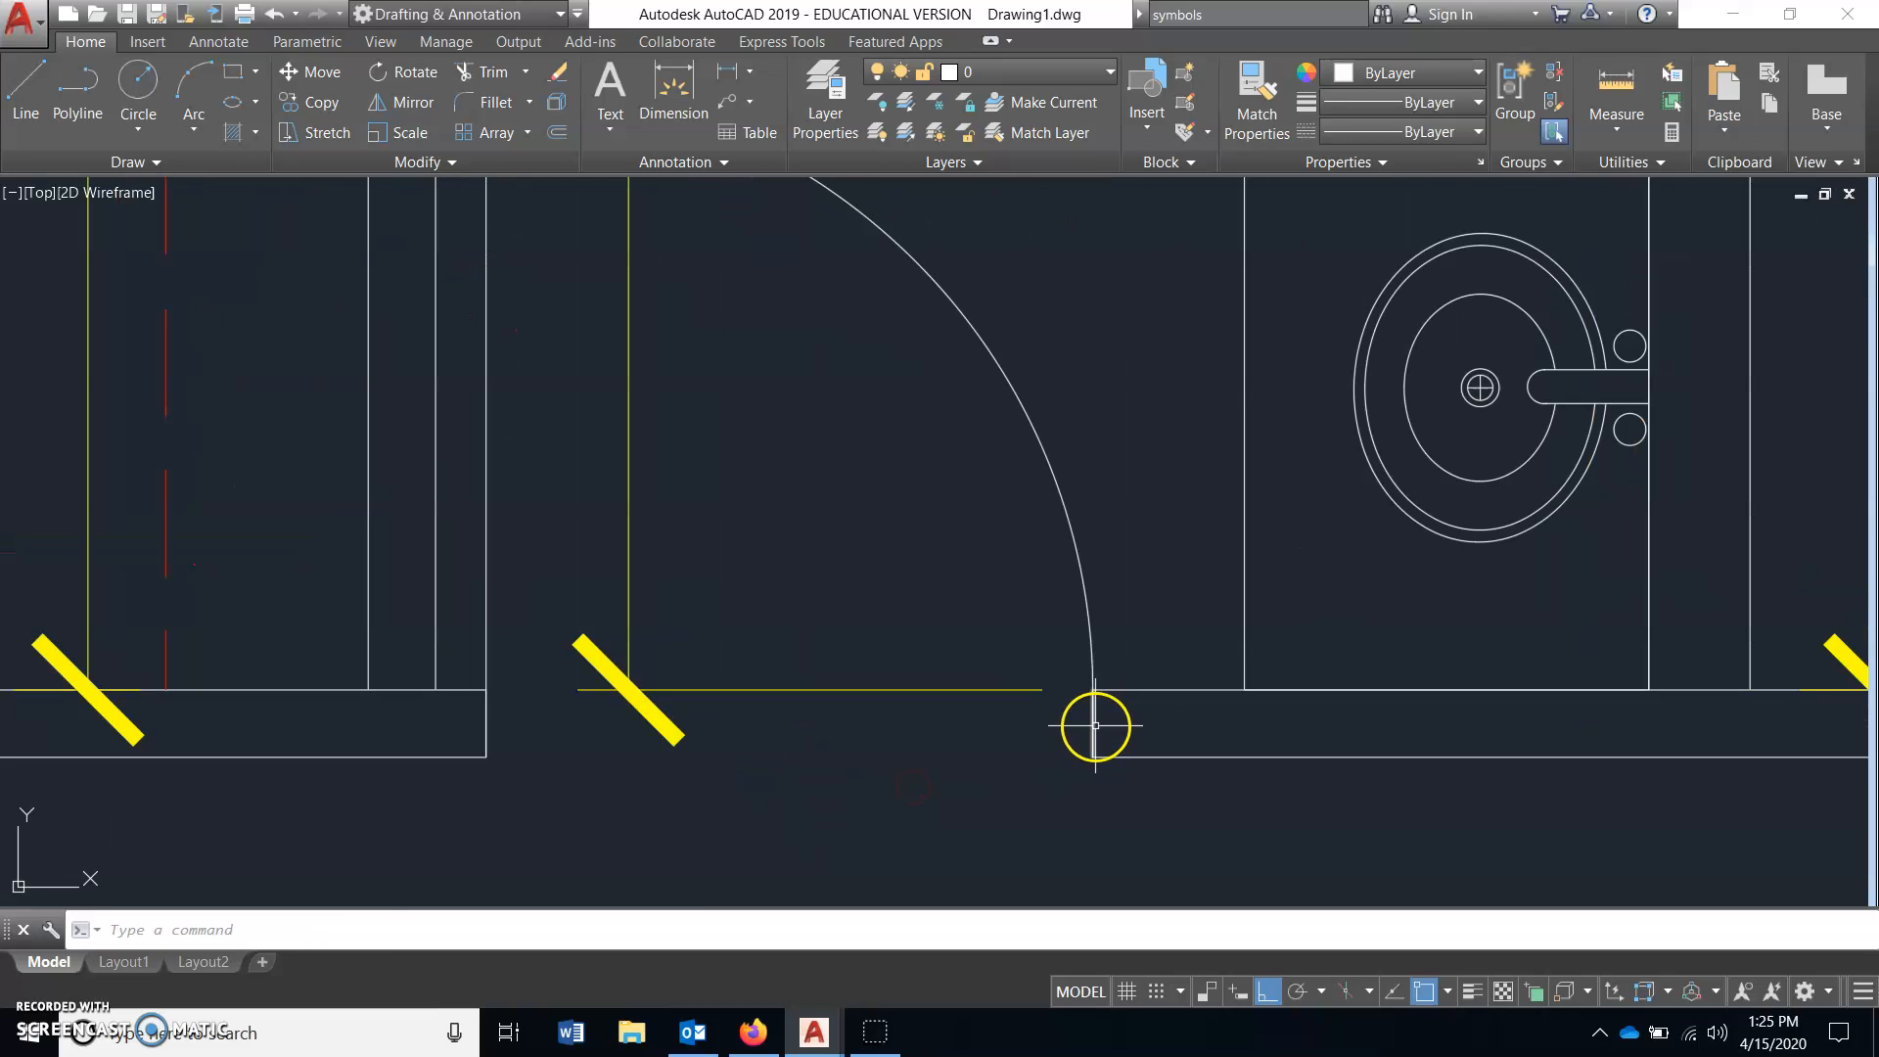
{"action": "scroll", "coordinate": [1095, 725], "scroll_direction": "down", "scroll_amount": 2}
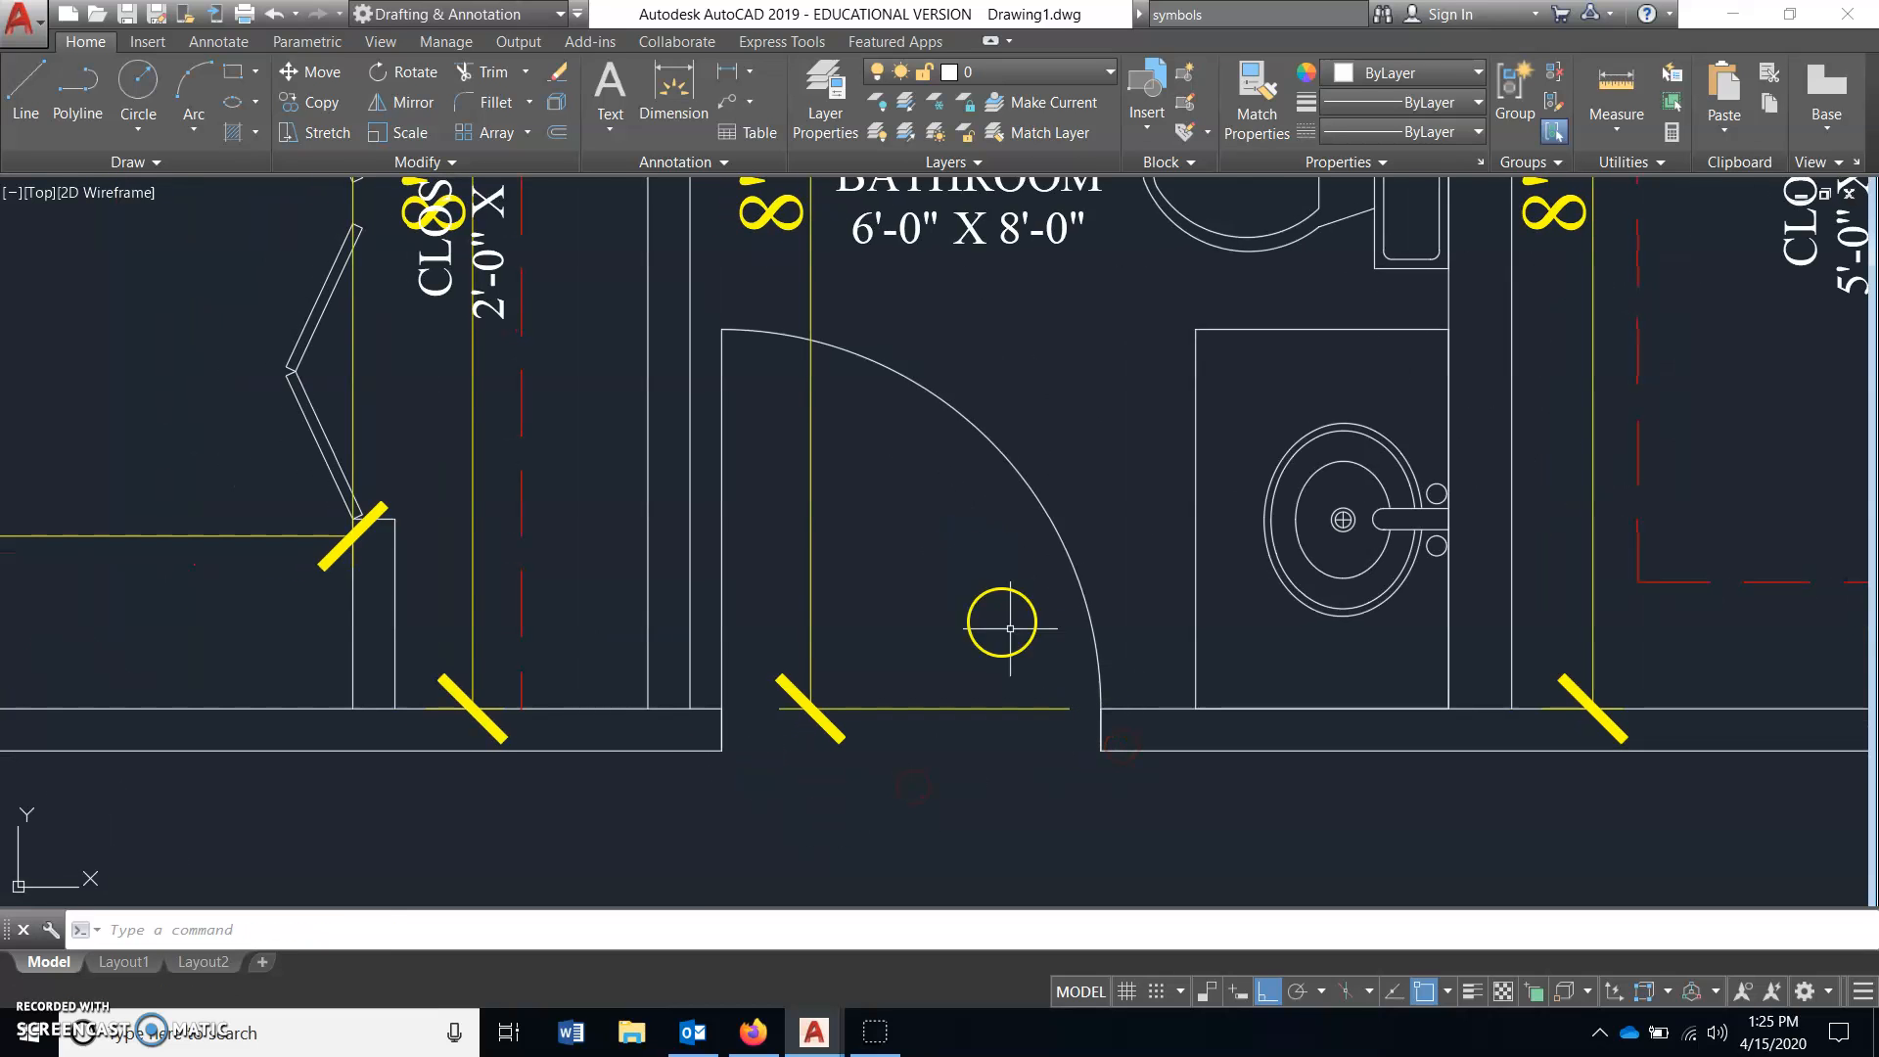
{"action": "scroll", "coordinate": [1020, 548], "scroll_direction": "down", "scroll_amount": 2}
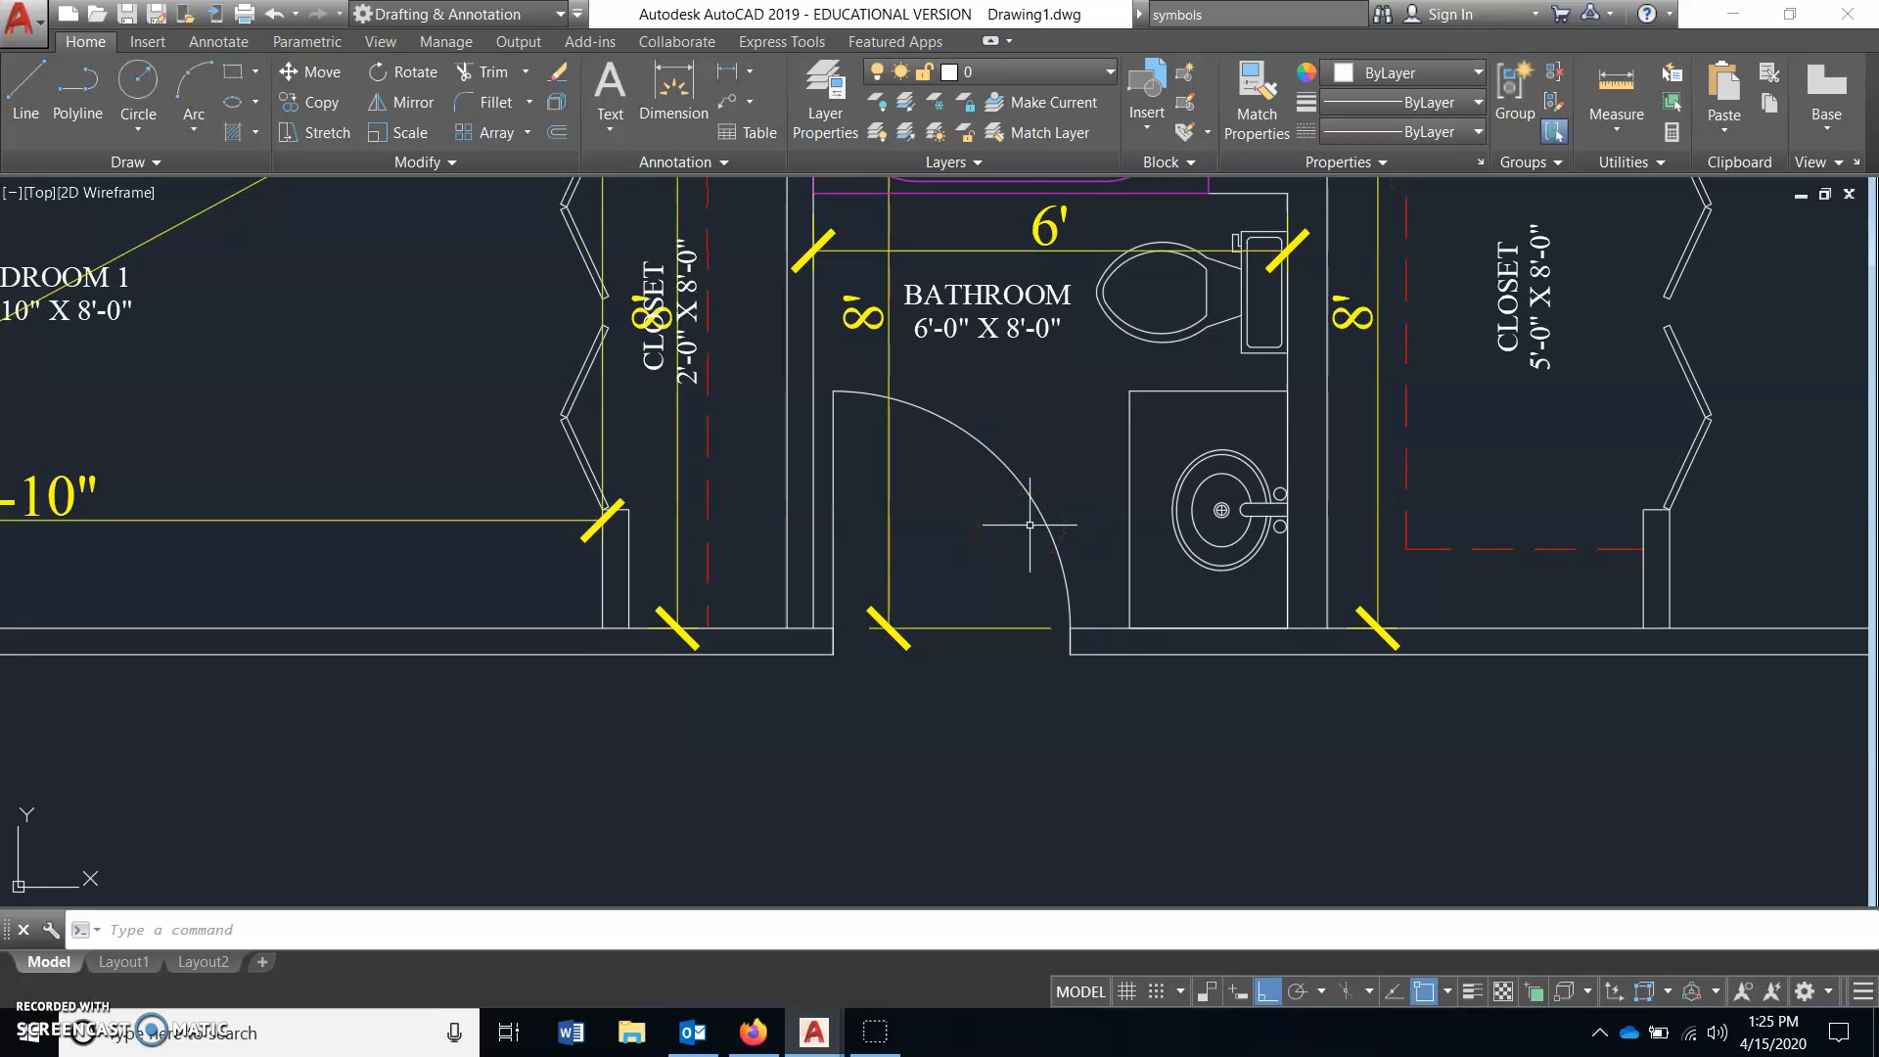
{"action": "middle_click_drag", "start_coordinate": [1002, 411], "coordinate": [839, 503]}
{"action": "left_click", "coordinate": [1147, 122]}
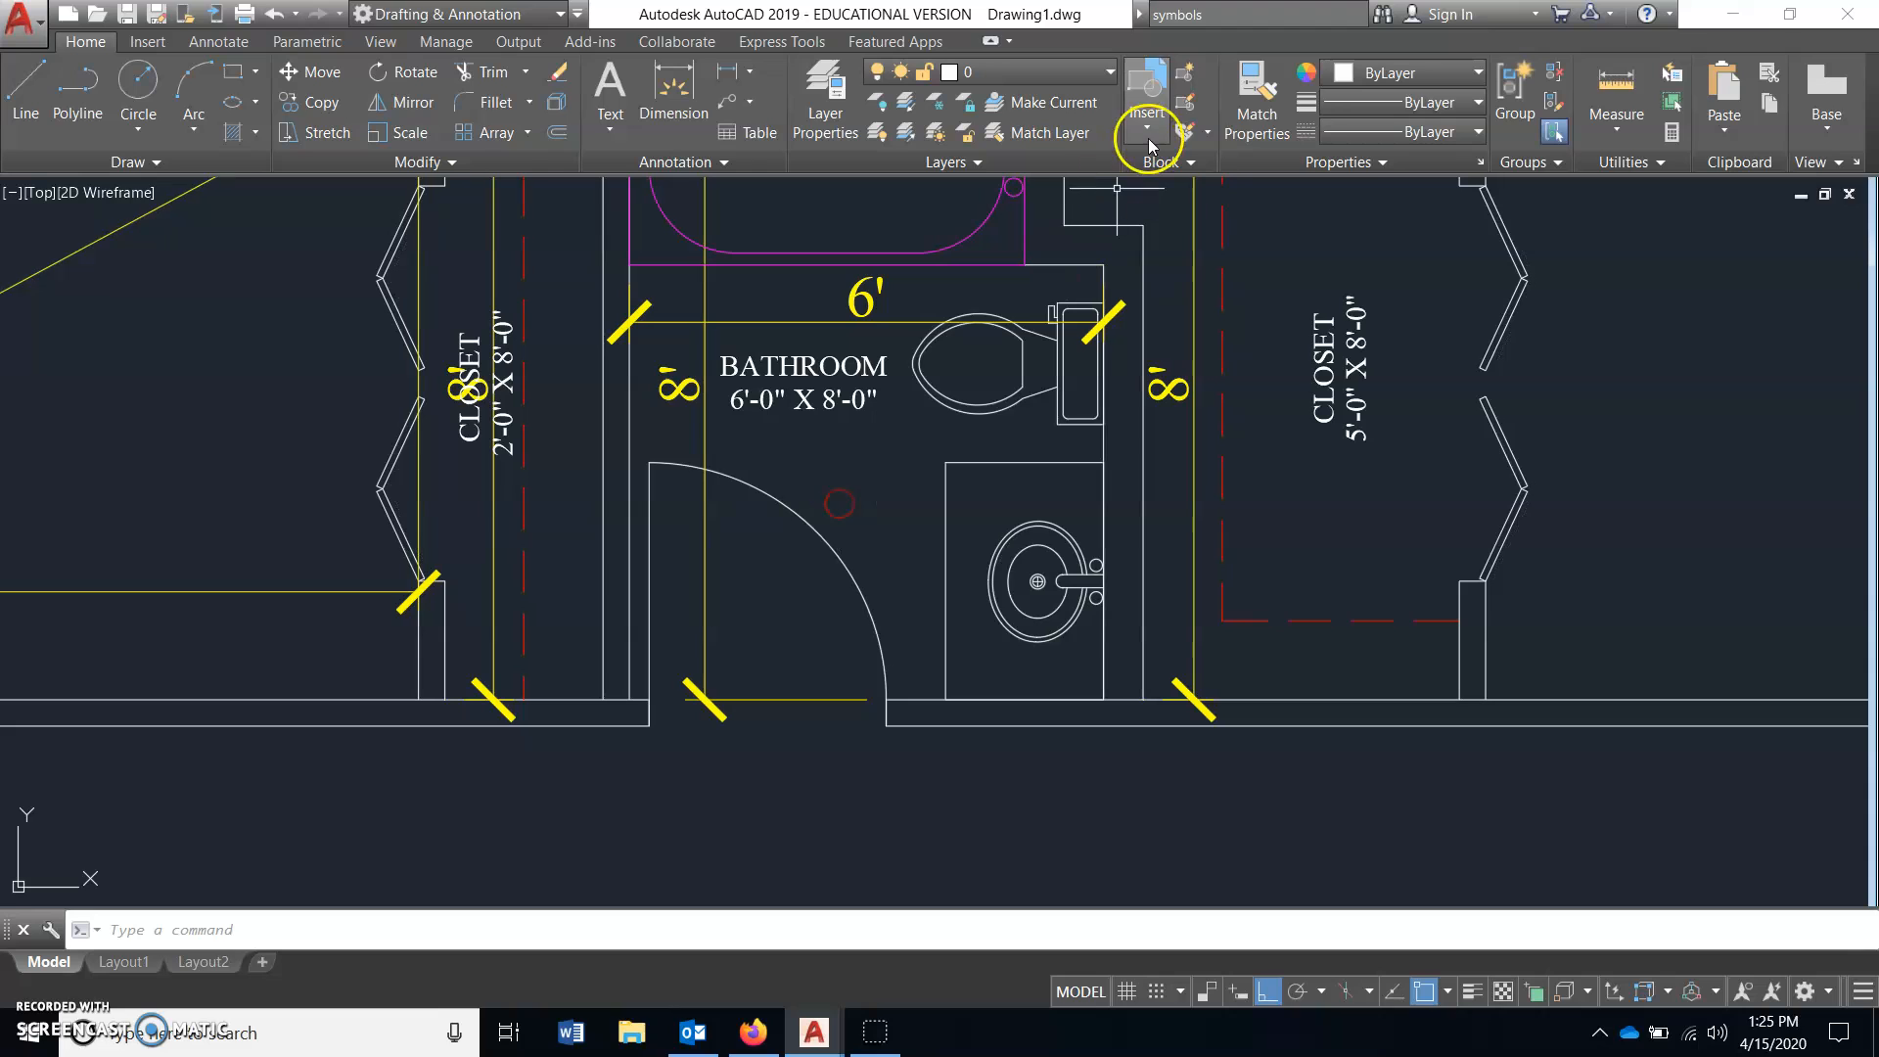
{"action": "left_click", "coordinate": [1181, 88]}
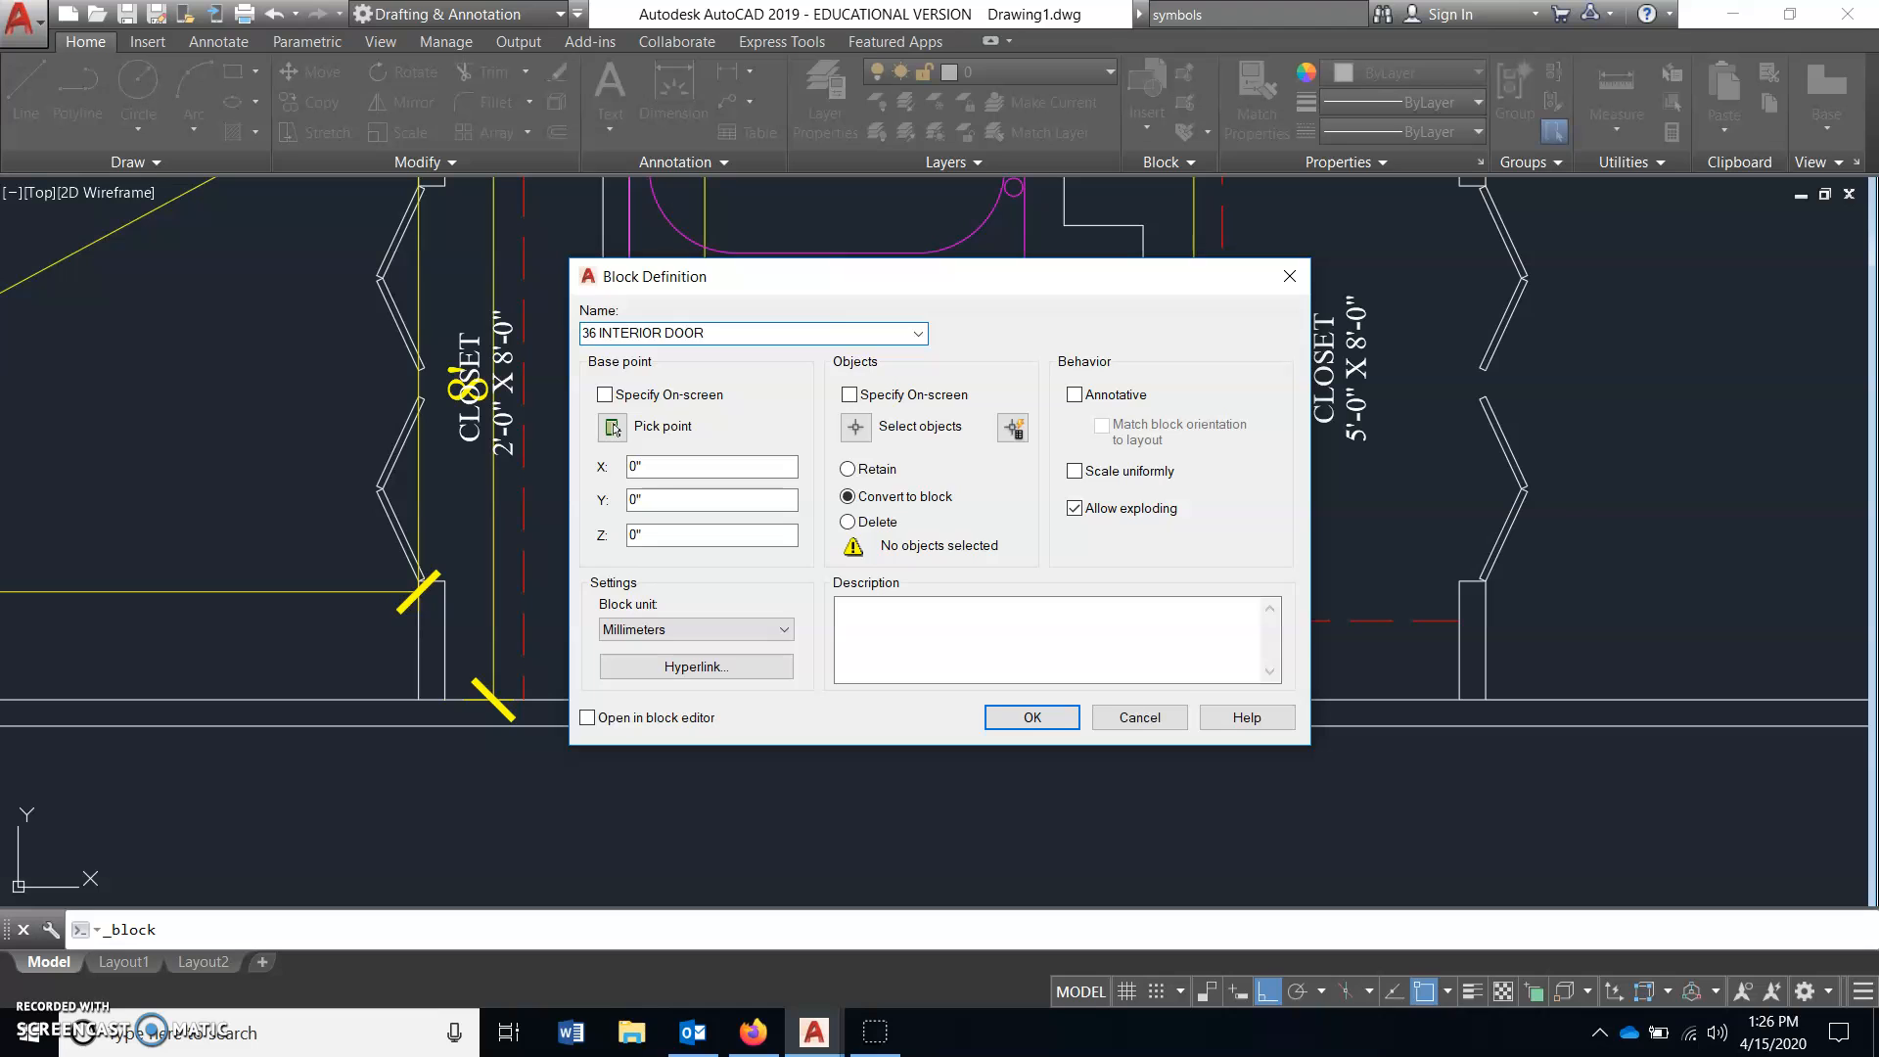
{"action": "left_click", "coordinate": [611, 430]}
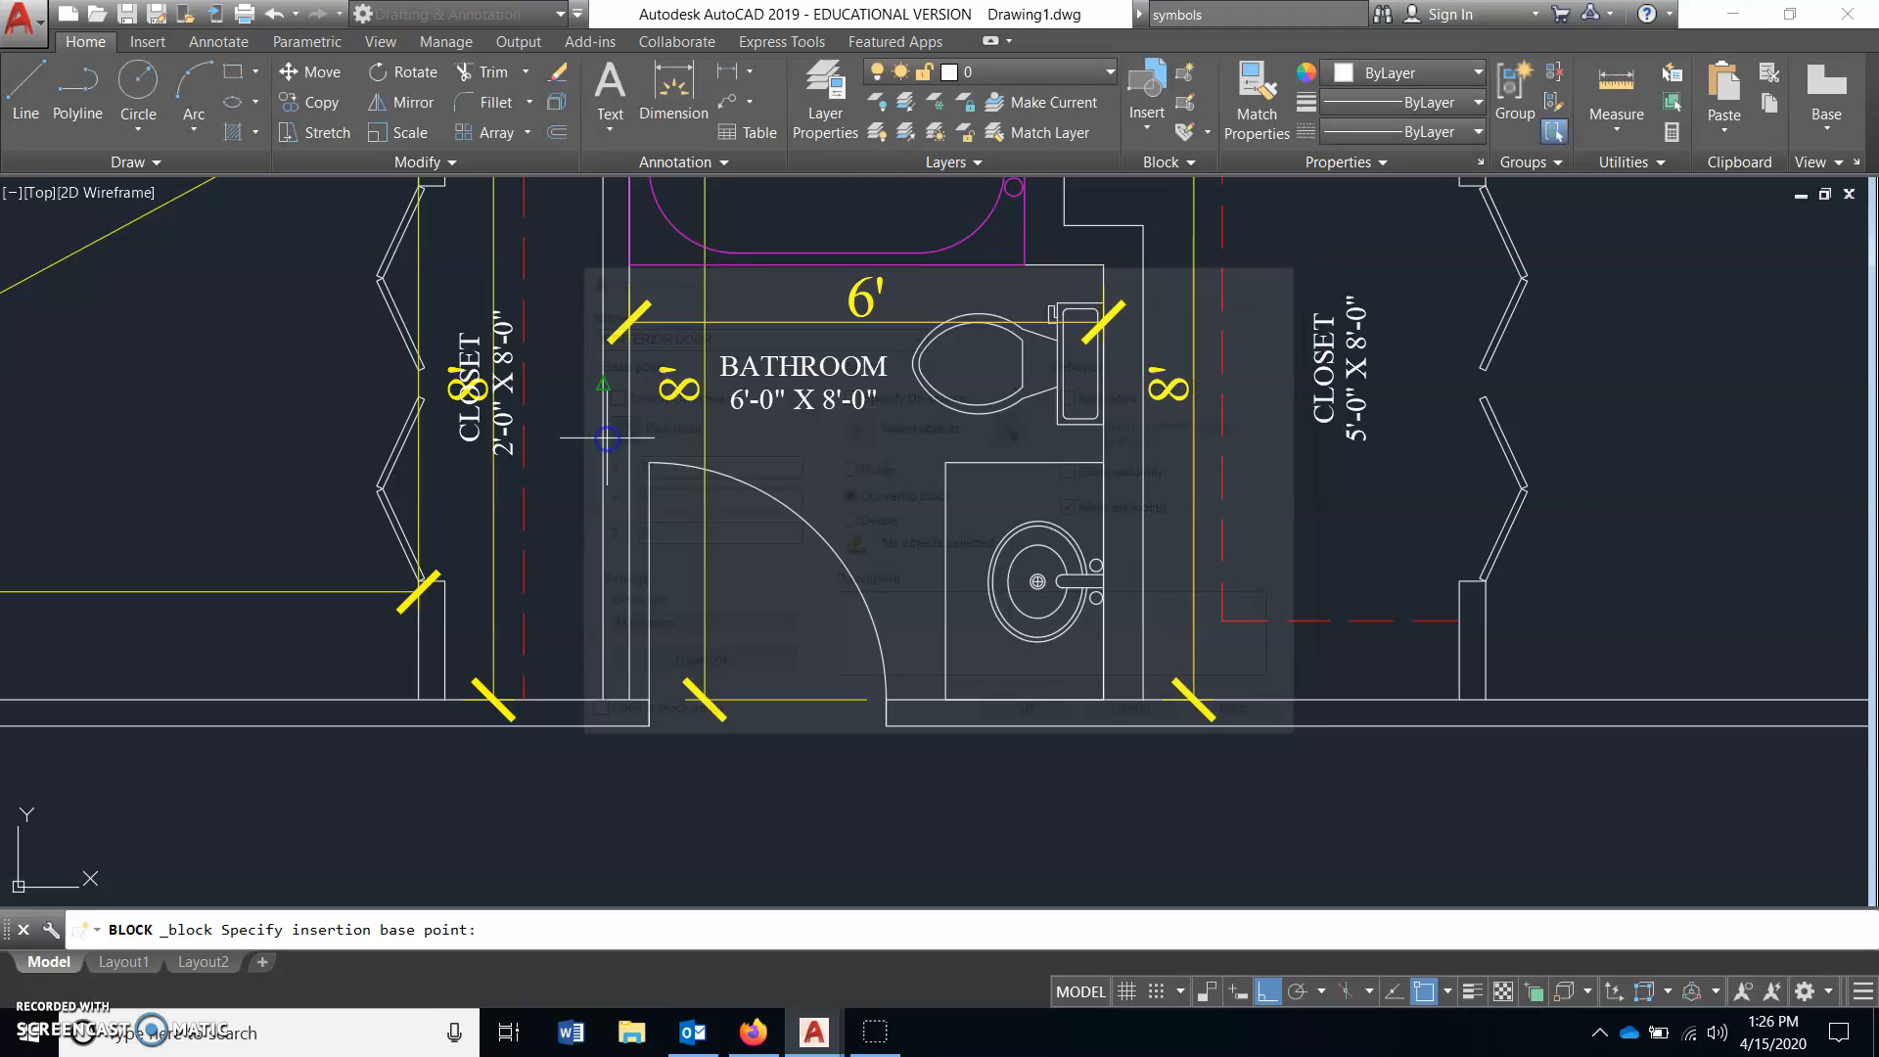
{"action": "scroll", "coordinate": [656, 739], "scroll_direction": "up", "scroll_amount": 4}
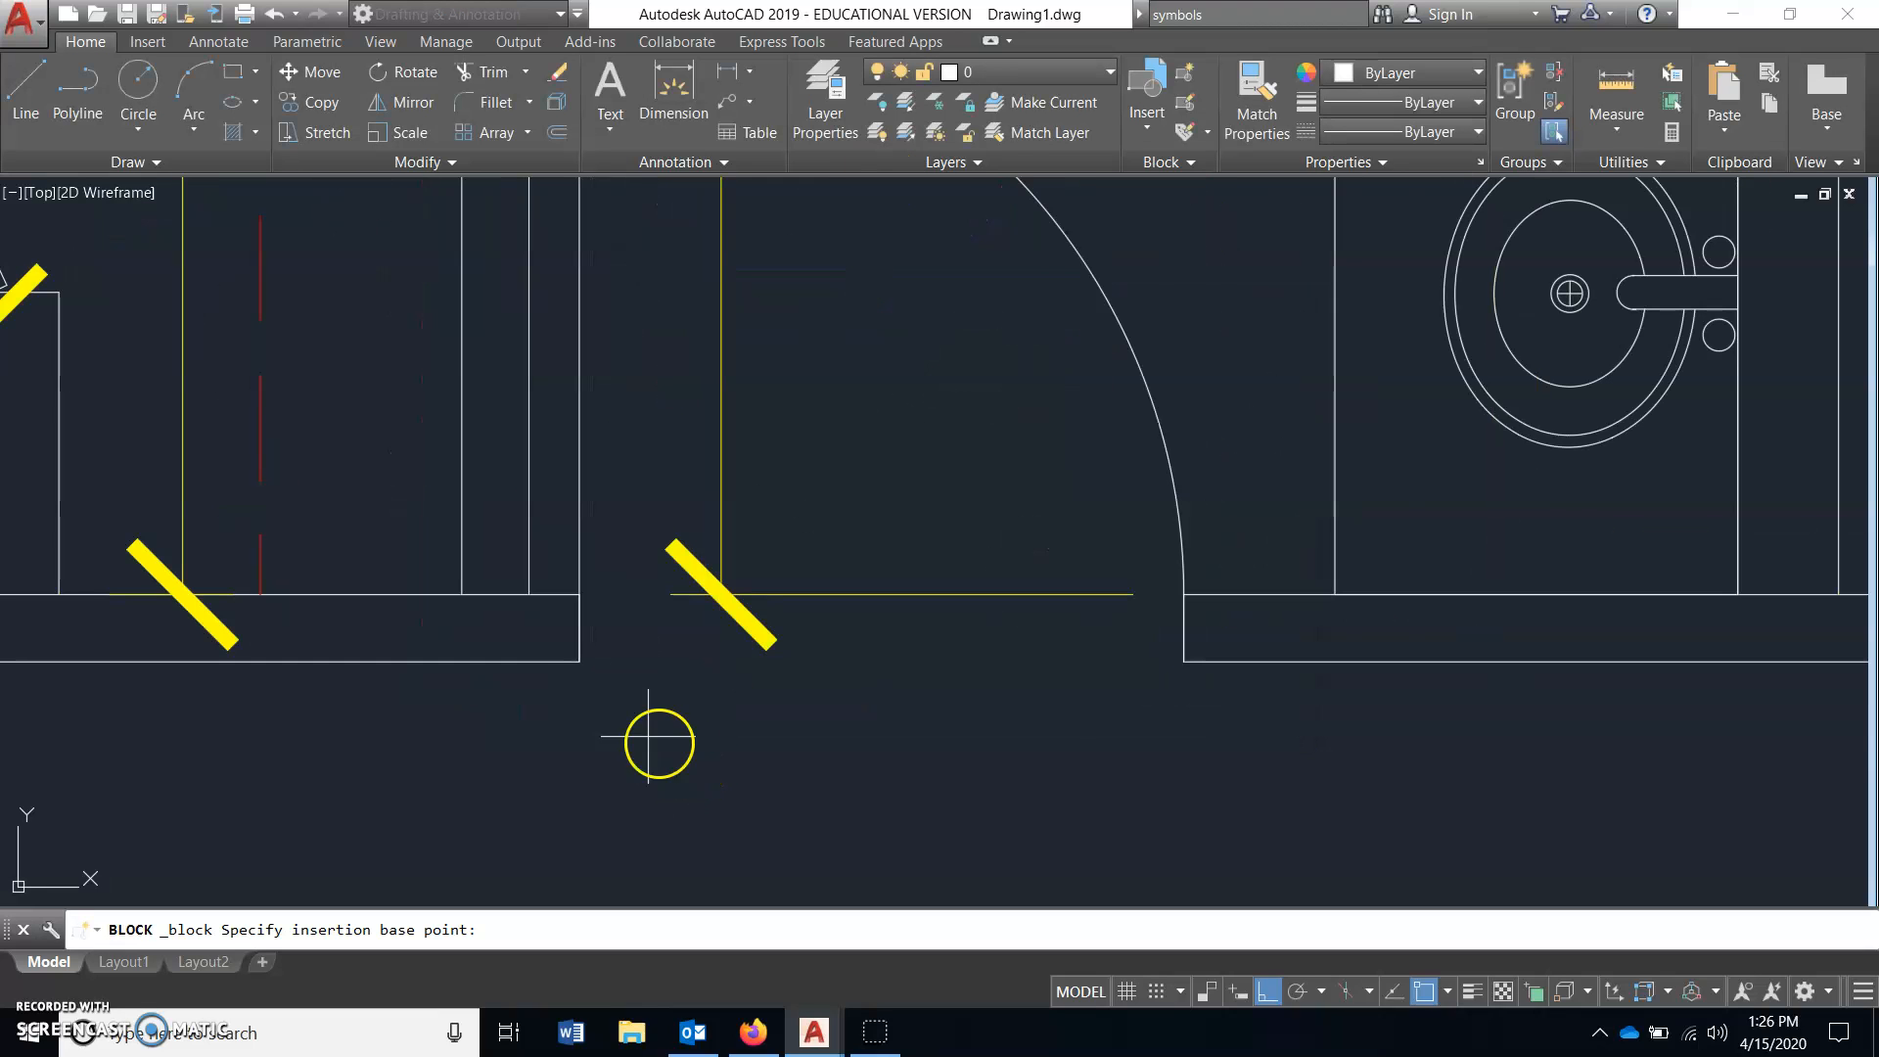
{"action": "left_click", "coordinate": [581, 658]}
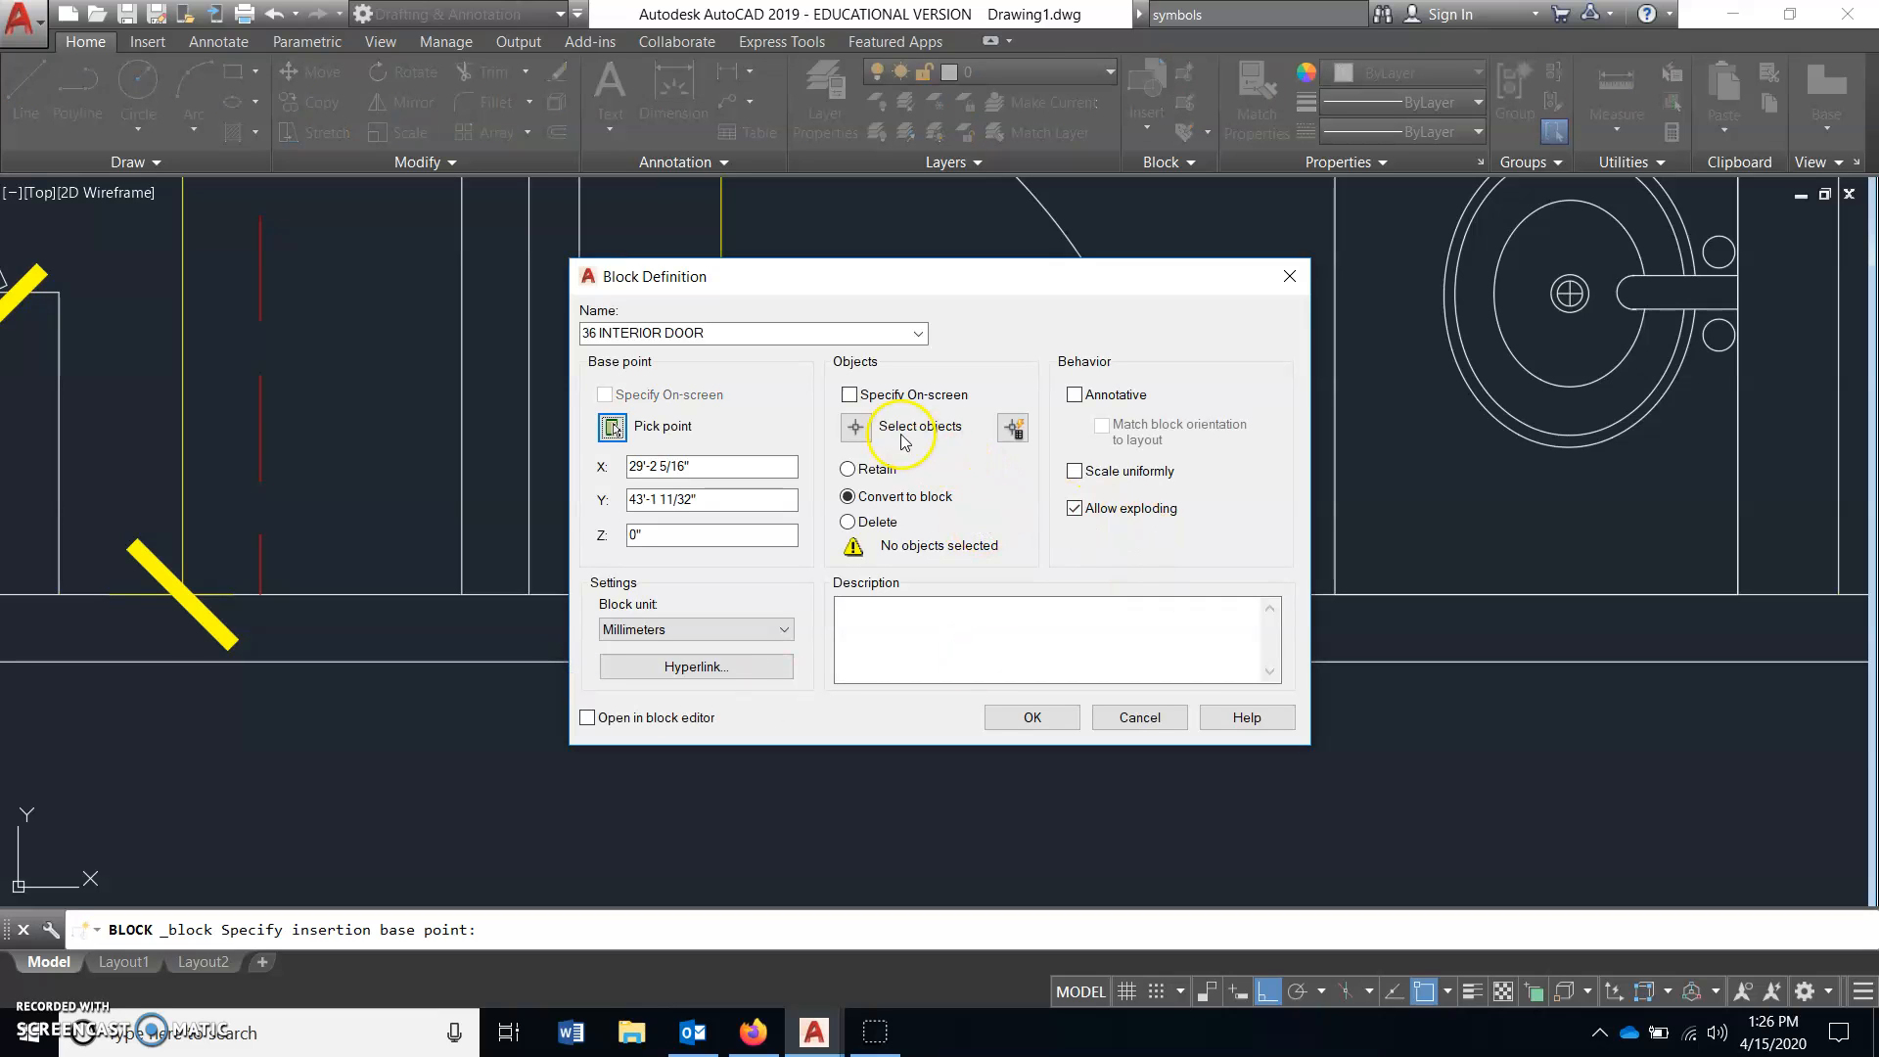
- Select the bathroom door leaf, swing arc and both jamb lines as the block's objects and create the block
{"action": "left_click", "coordinate": [858, 431]}
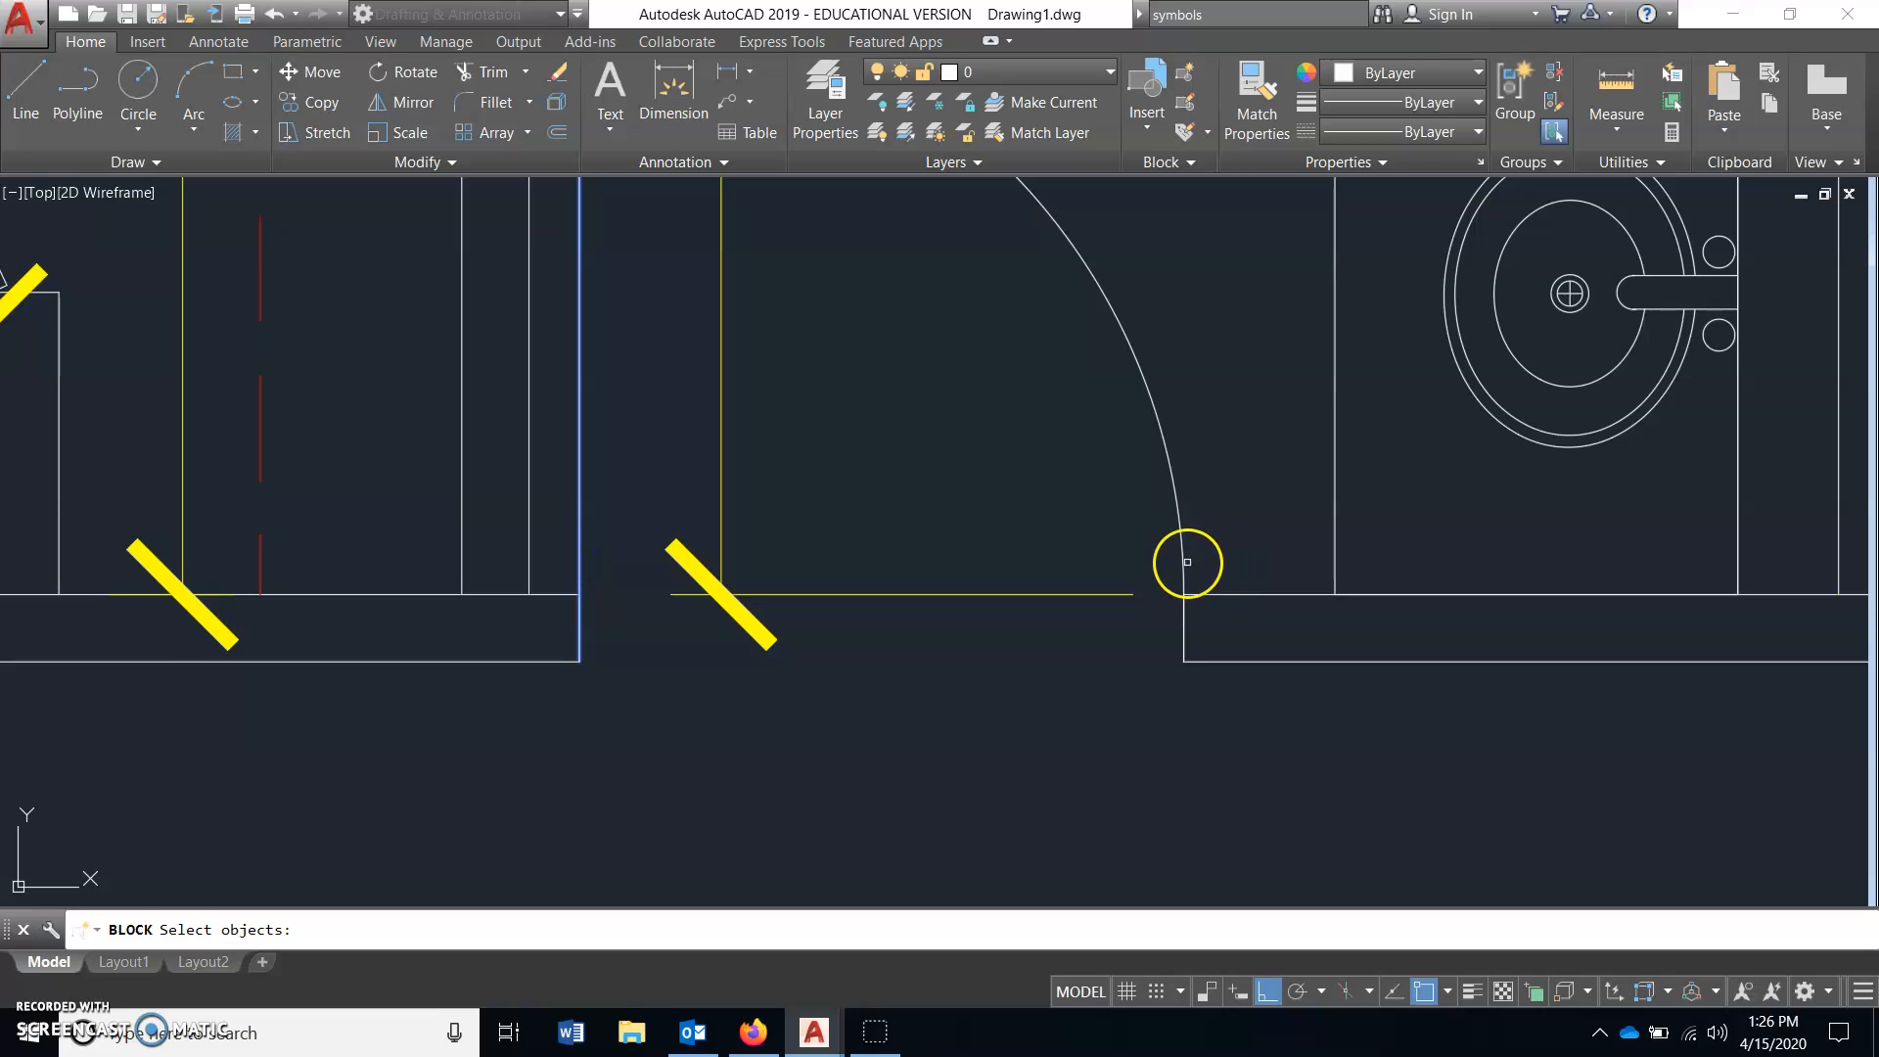
{"action": "scroll", "coordinate": [1183, 609], "scroll_direction": "down", "scroll_amount": 3}
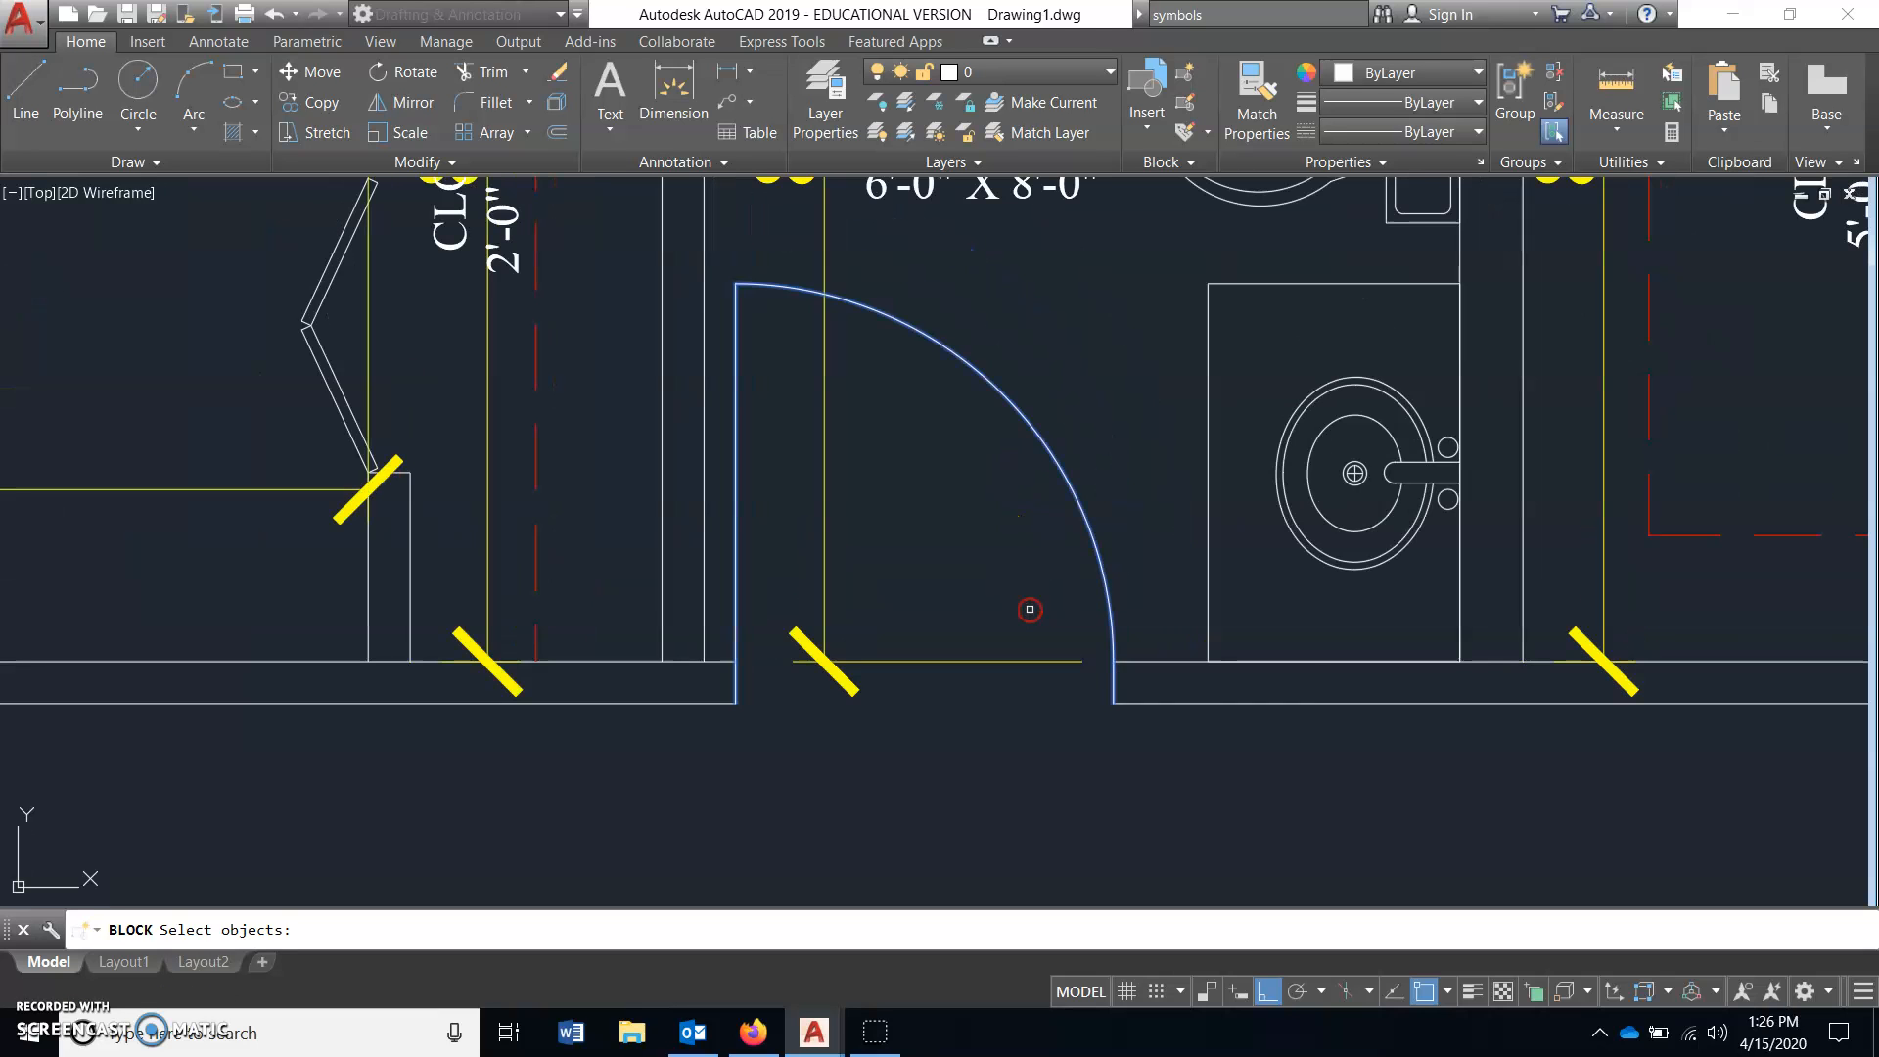
{"action": "right_click", "coordinate": [1030, 610]}
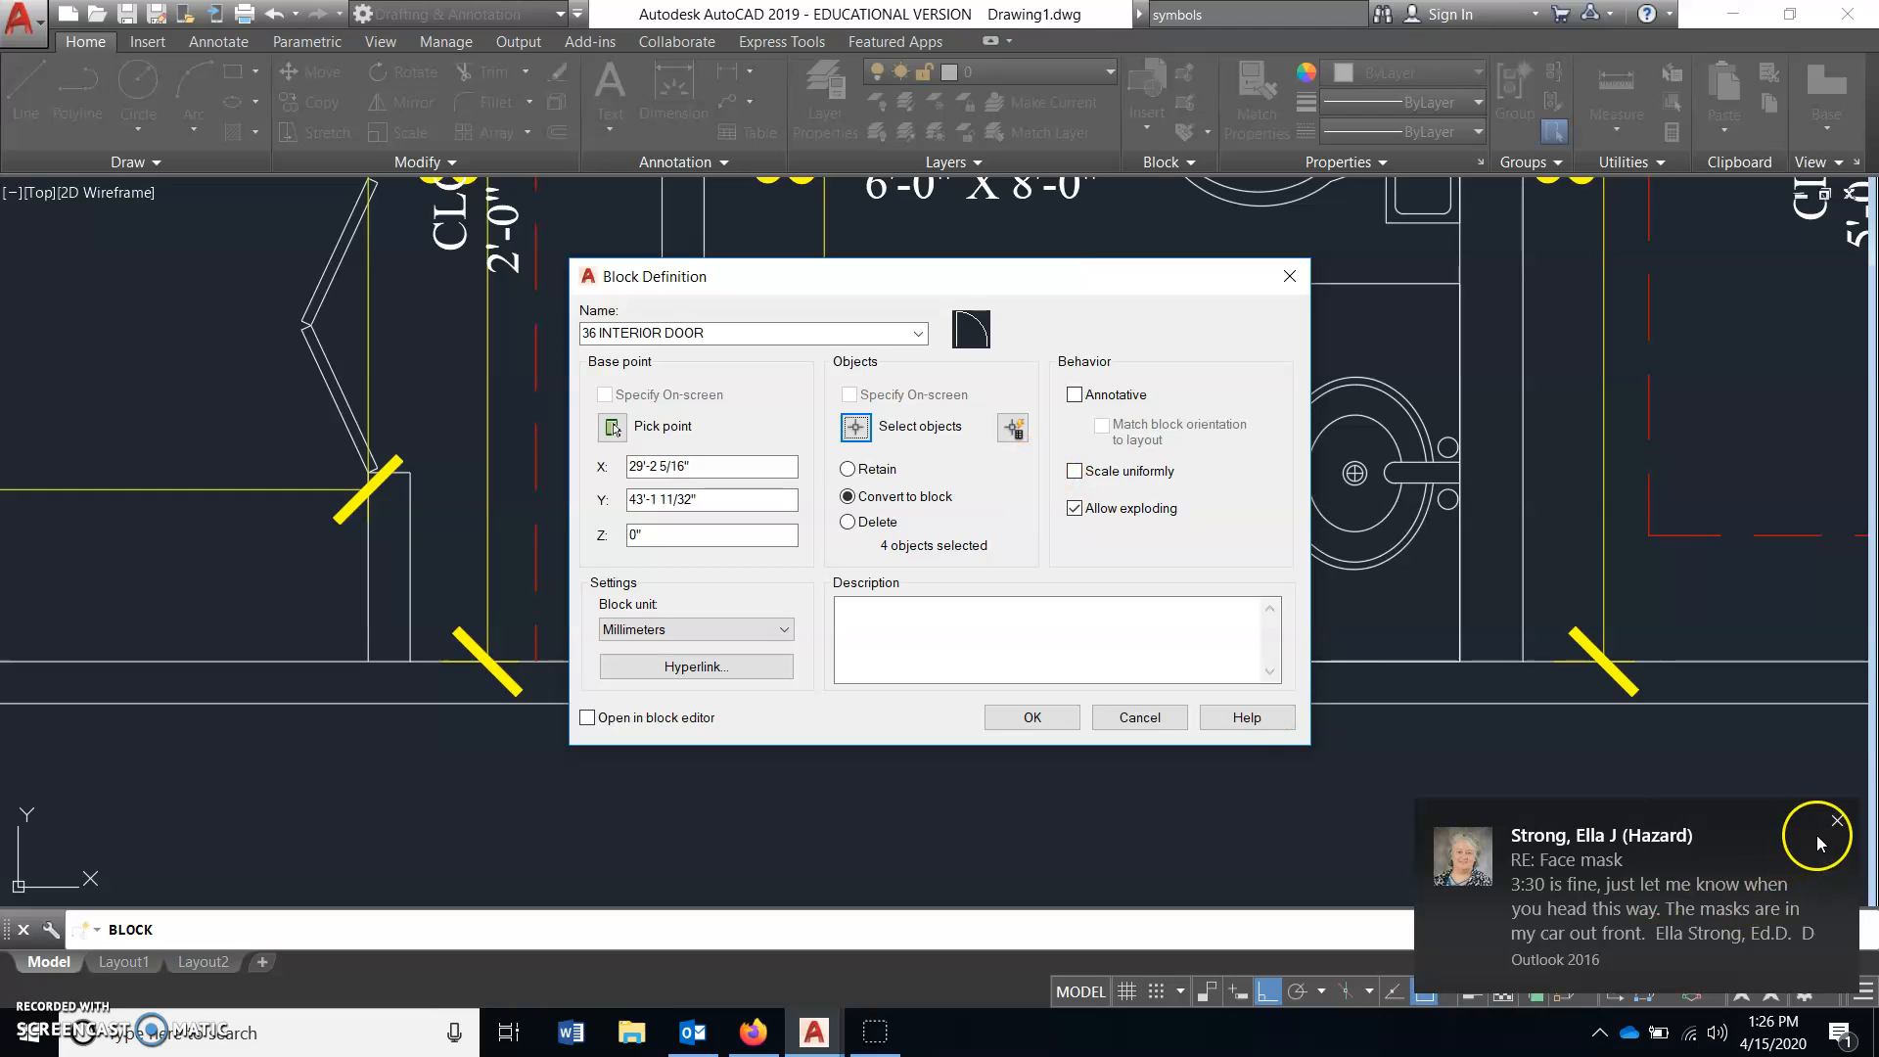
{"action": "left_click", "coordinate": [1838, 820]}
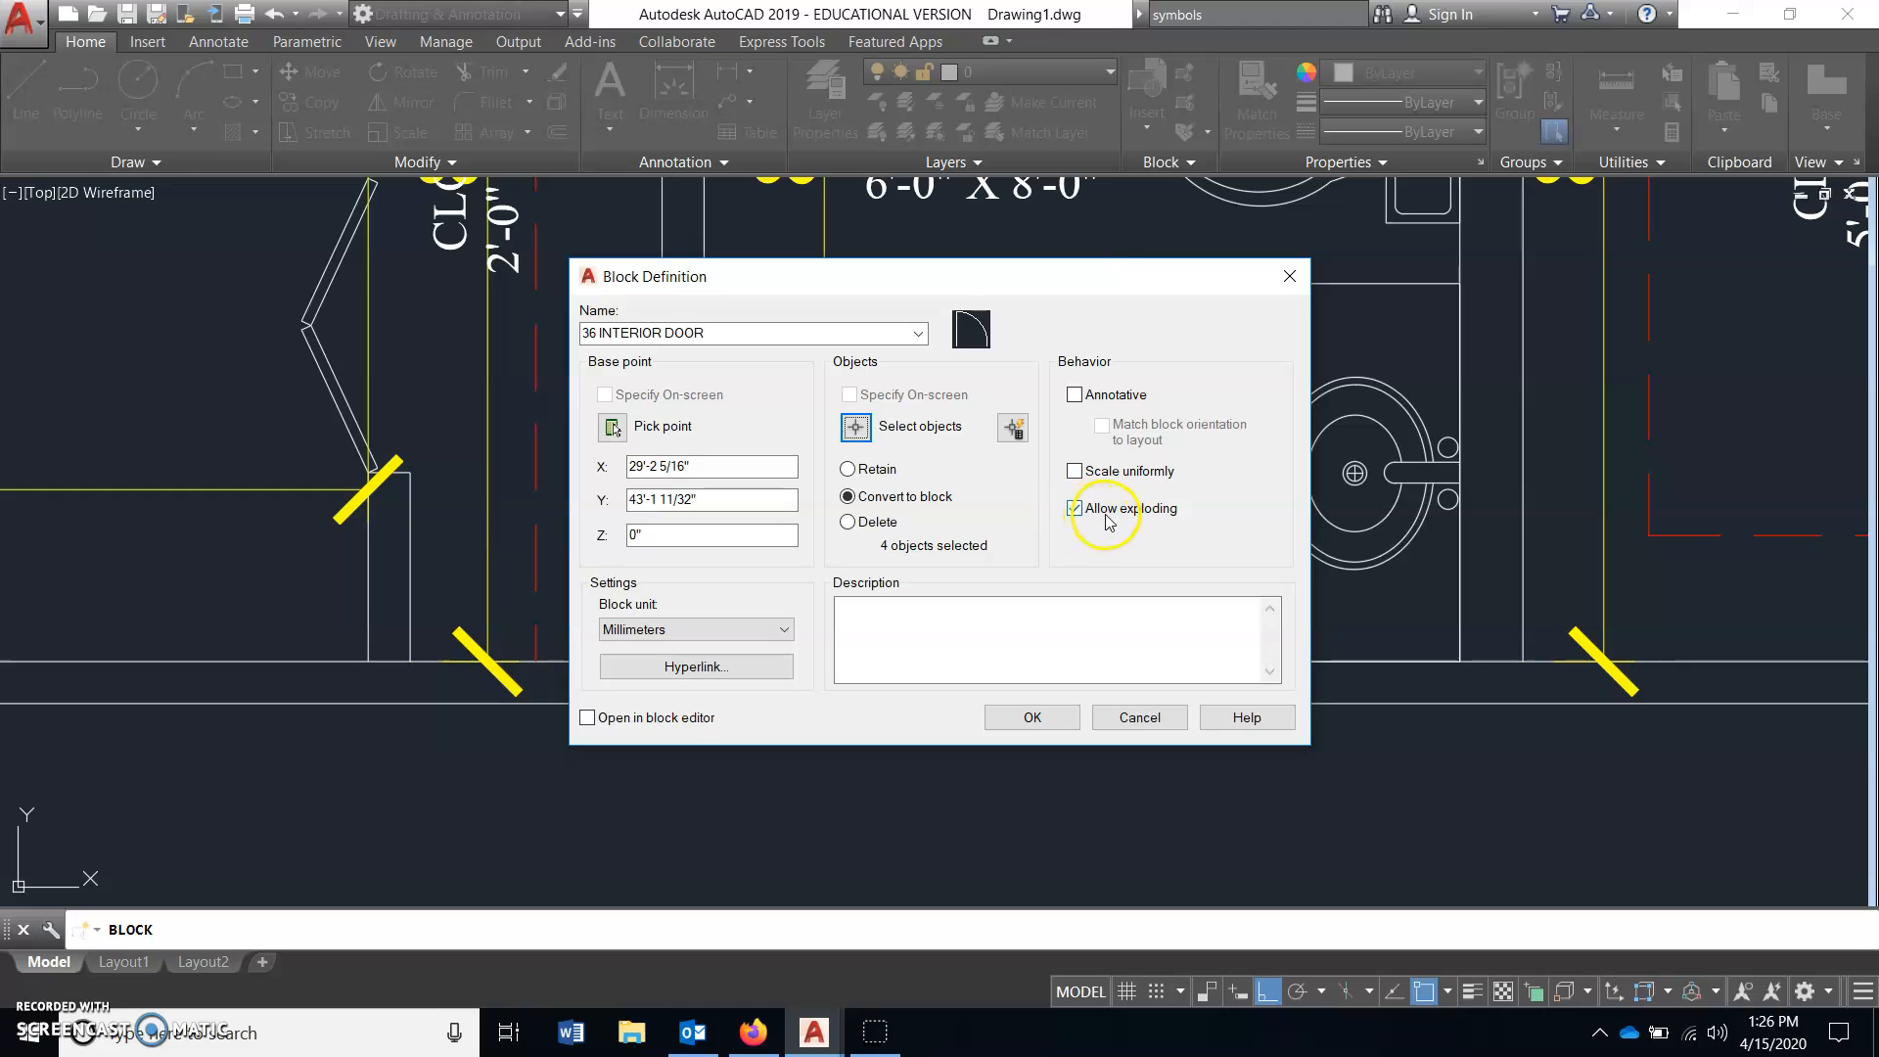
{"action": "left_click", "coordinate": [1042, 721]}
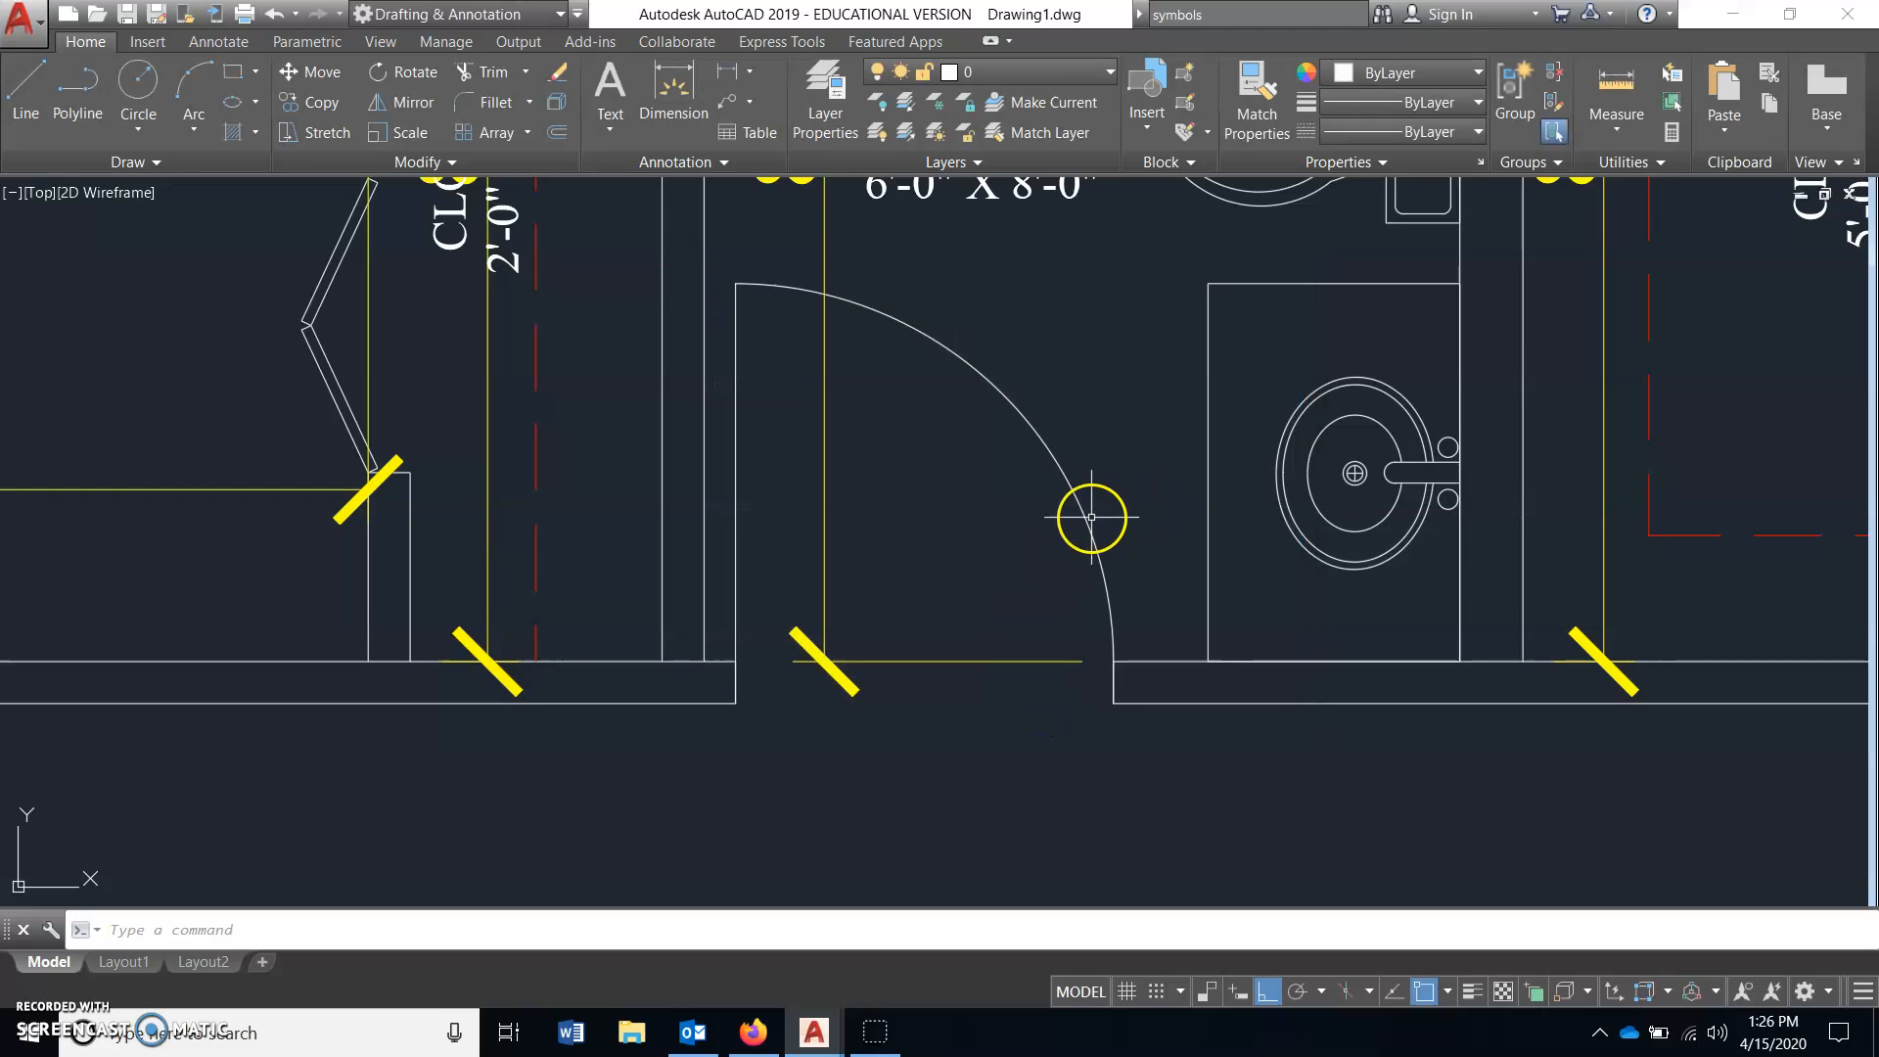
- Check that the bathroom door block selects as one object and try its base point grip, keeping the door in place
{"action": "left_click", "coordinate": [1089, 521]}
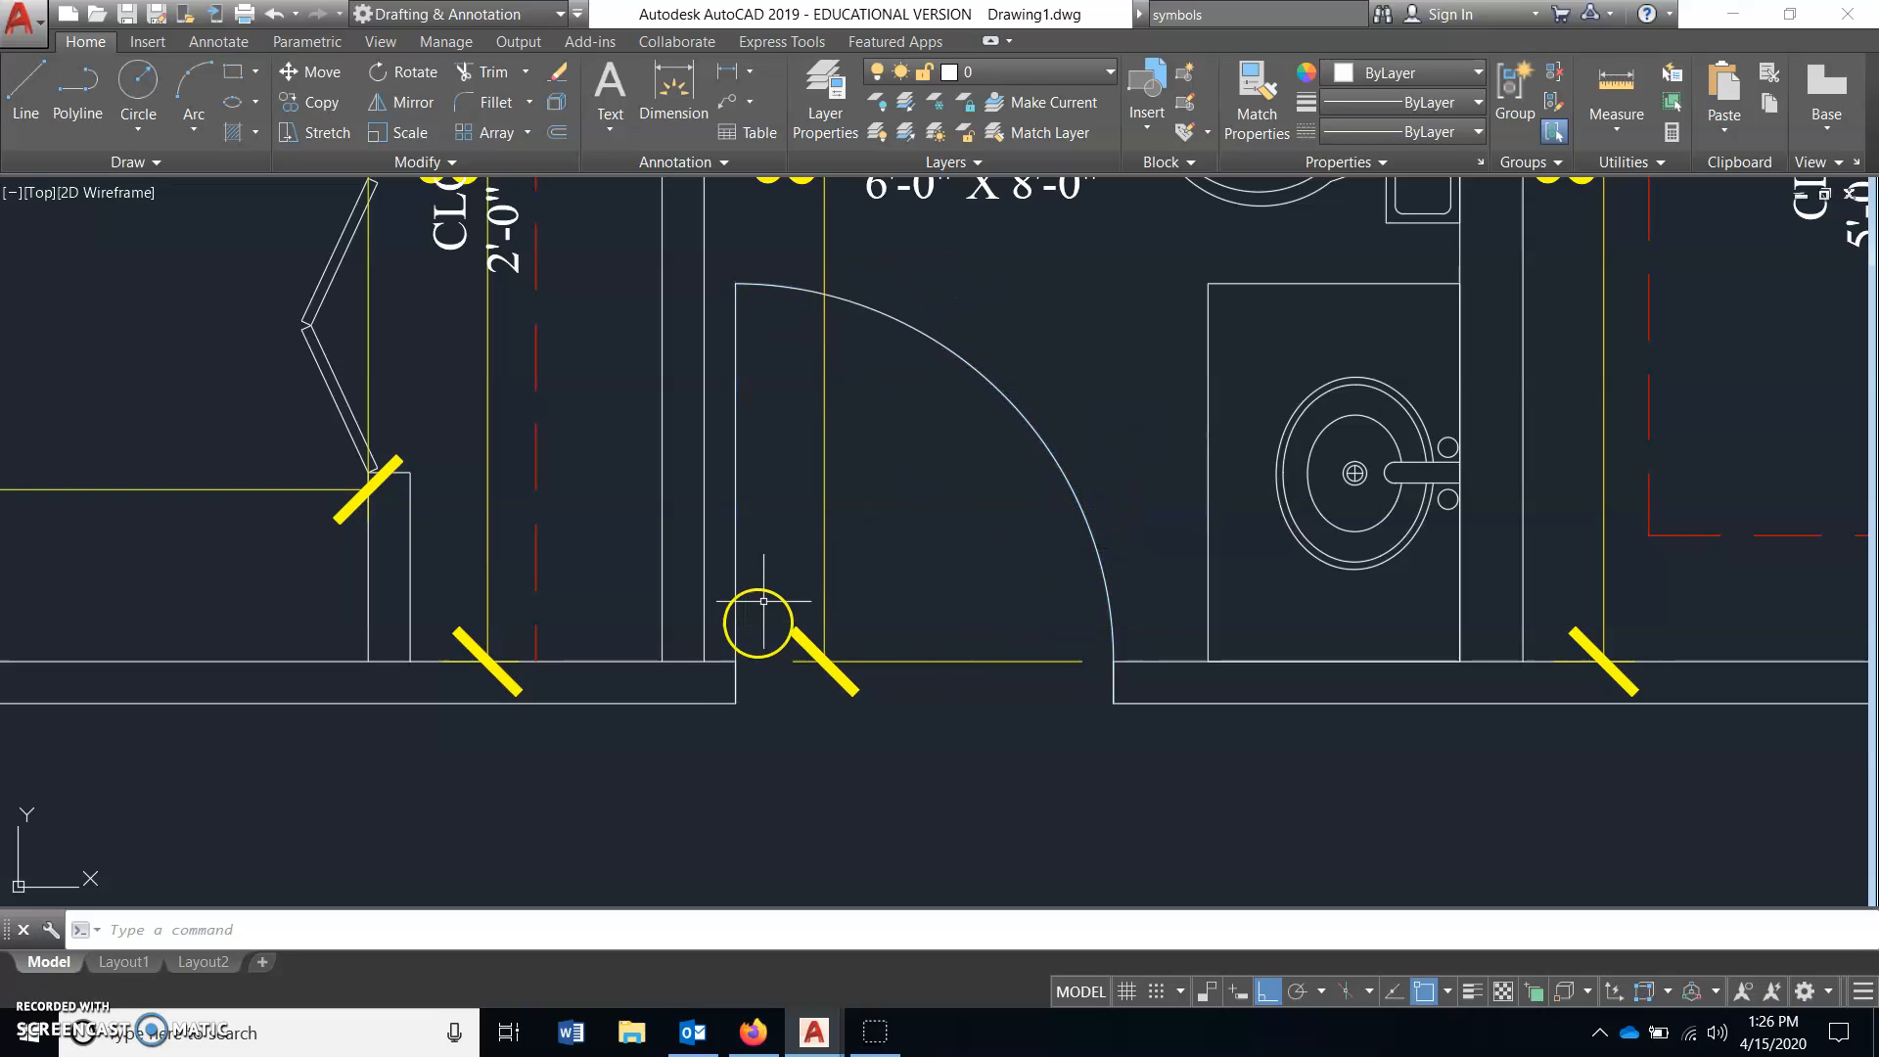
{"action": "left_click", "coordinate": [736, 704]}
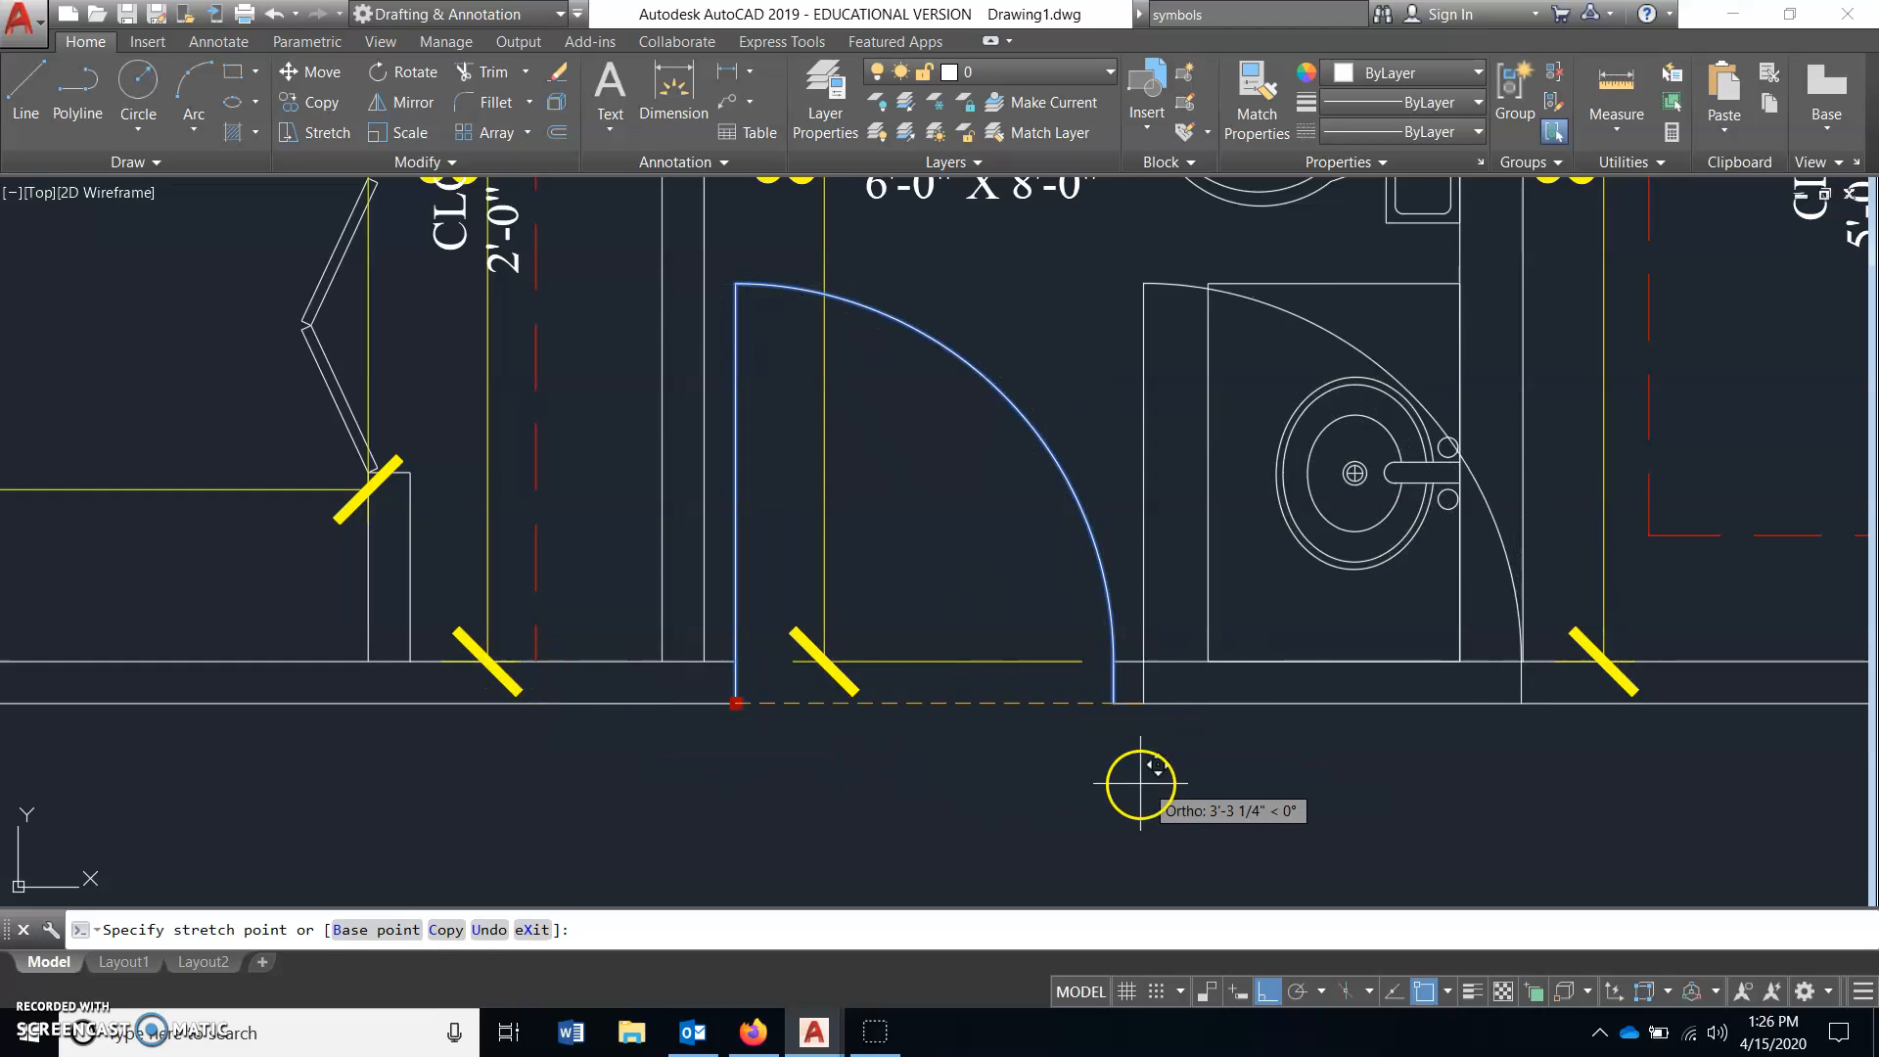
{"action": "key", "text": "Escape"}
{"action": "key", "text": "Escape"}
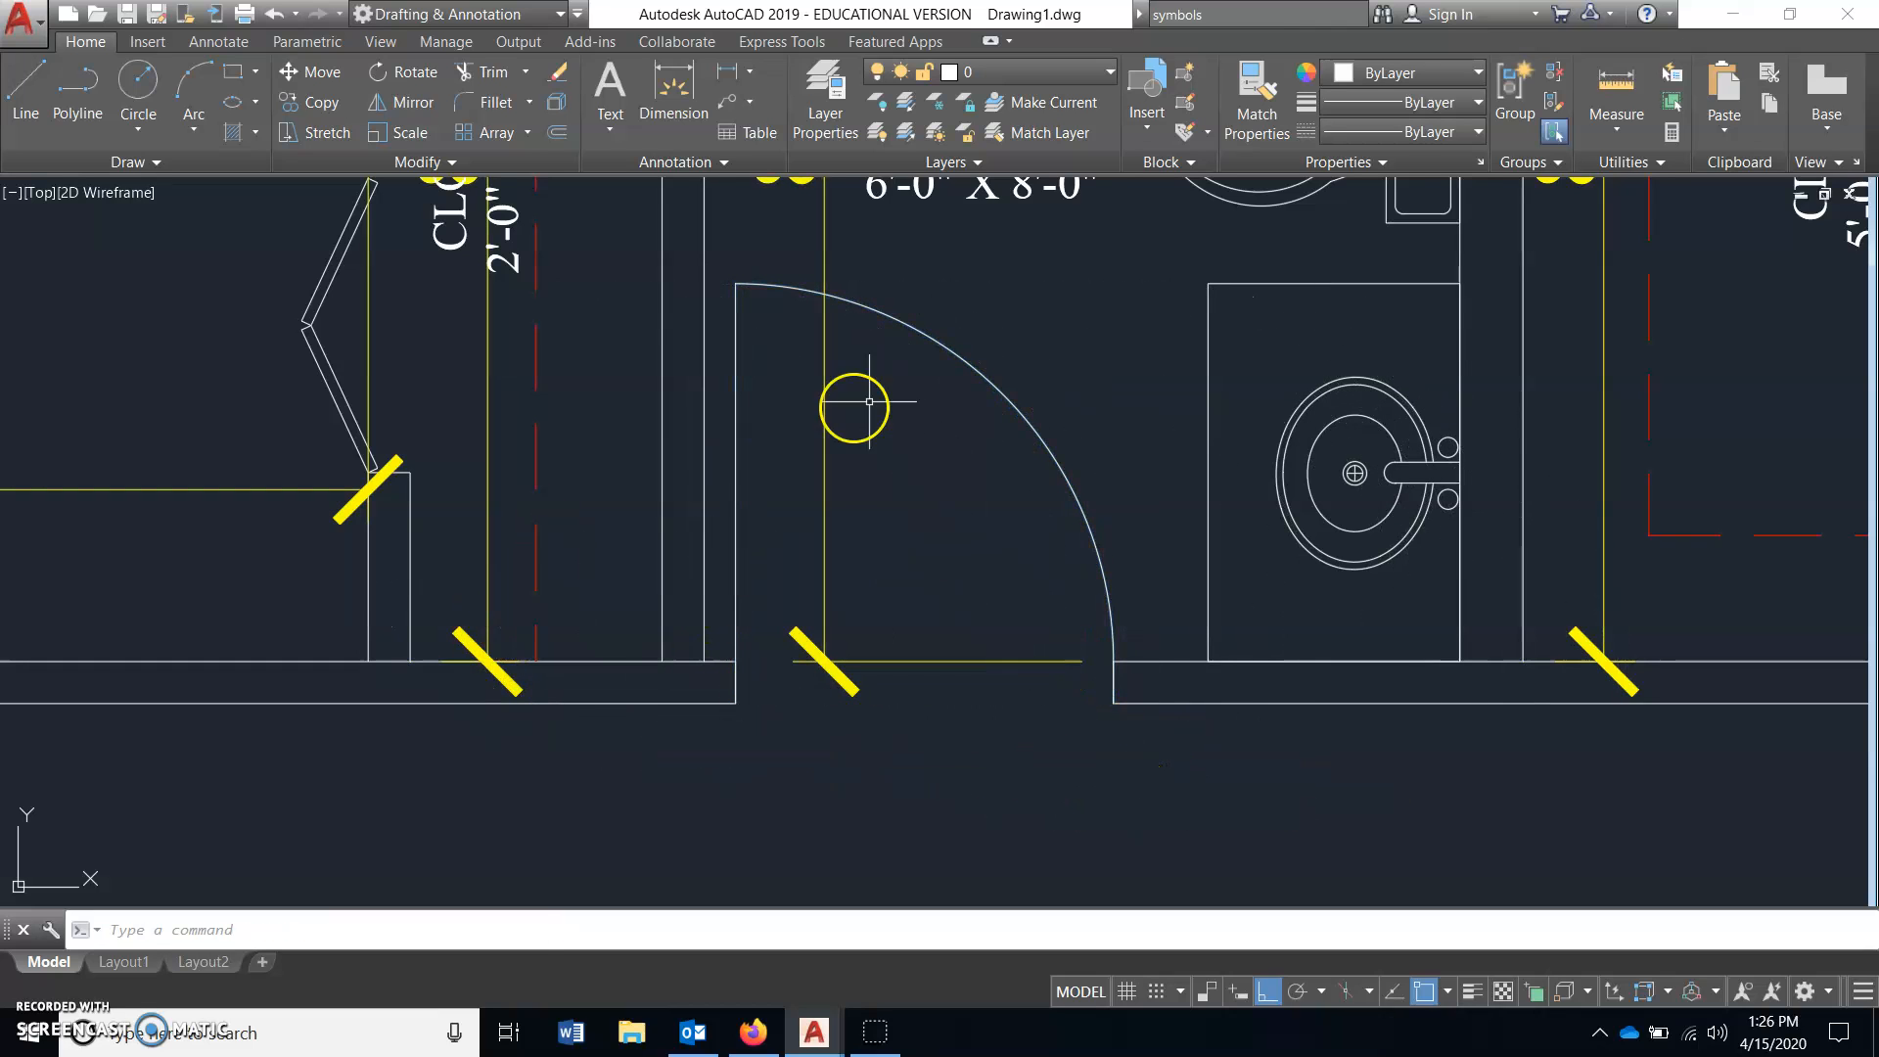
- Move the bathroom door block to the DOORS & WINDOWS layer
{"action": "left_click", "coordinate": [929, 342]}
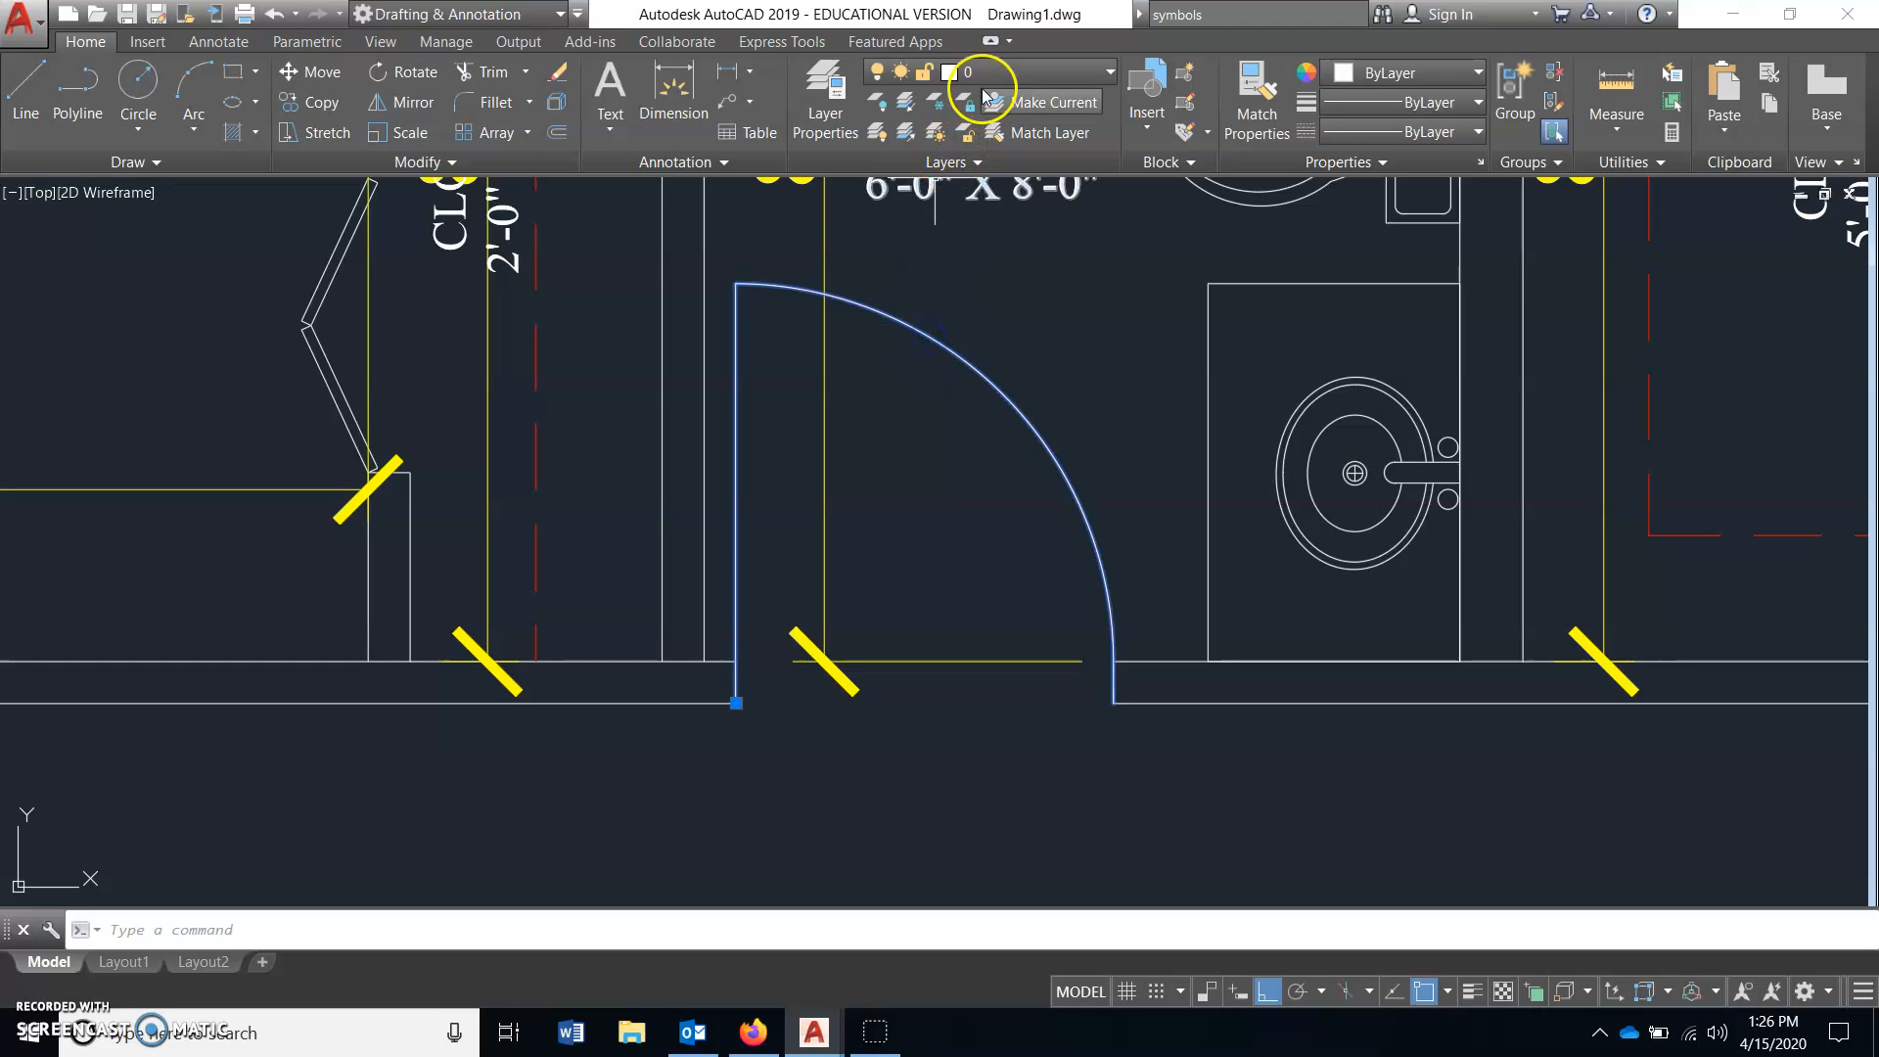
{"action": "left_click", "coordinate": [990, 72]}
{"action": "left_click", "coordinate": [975, 246]}
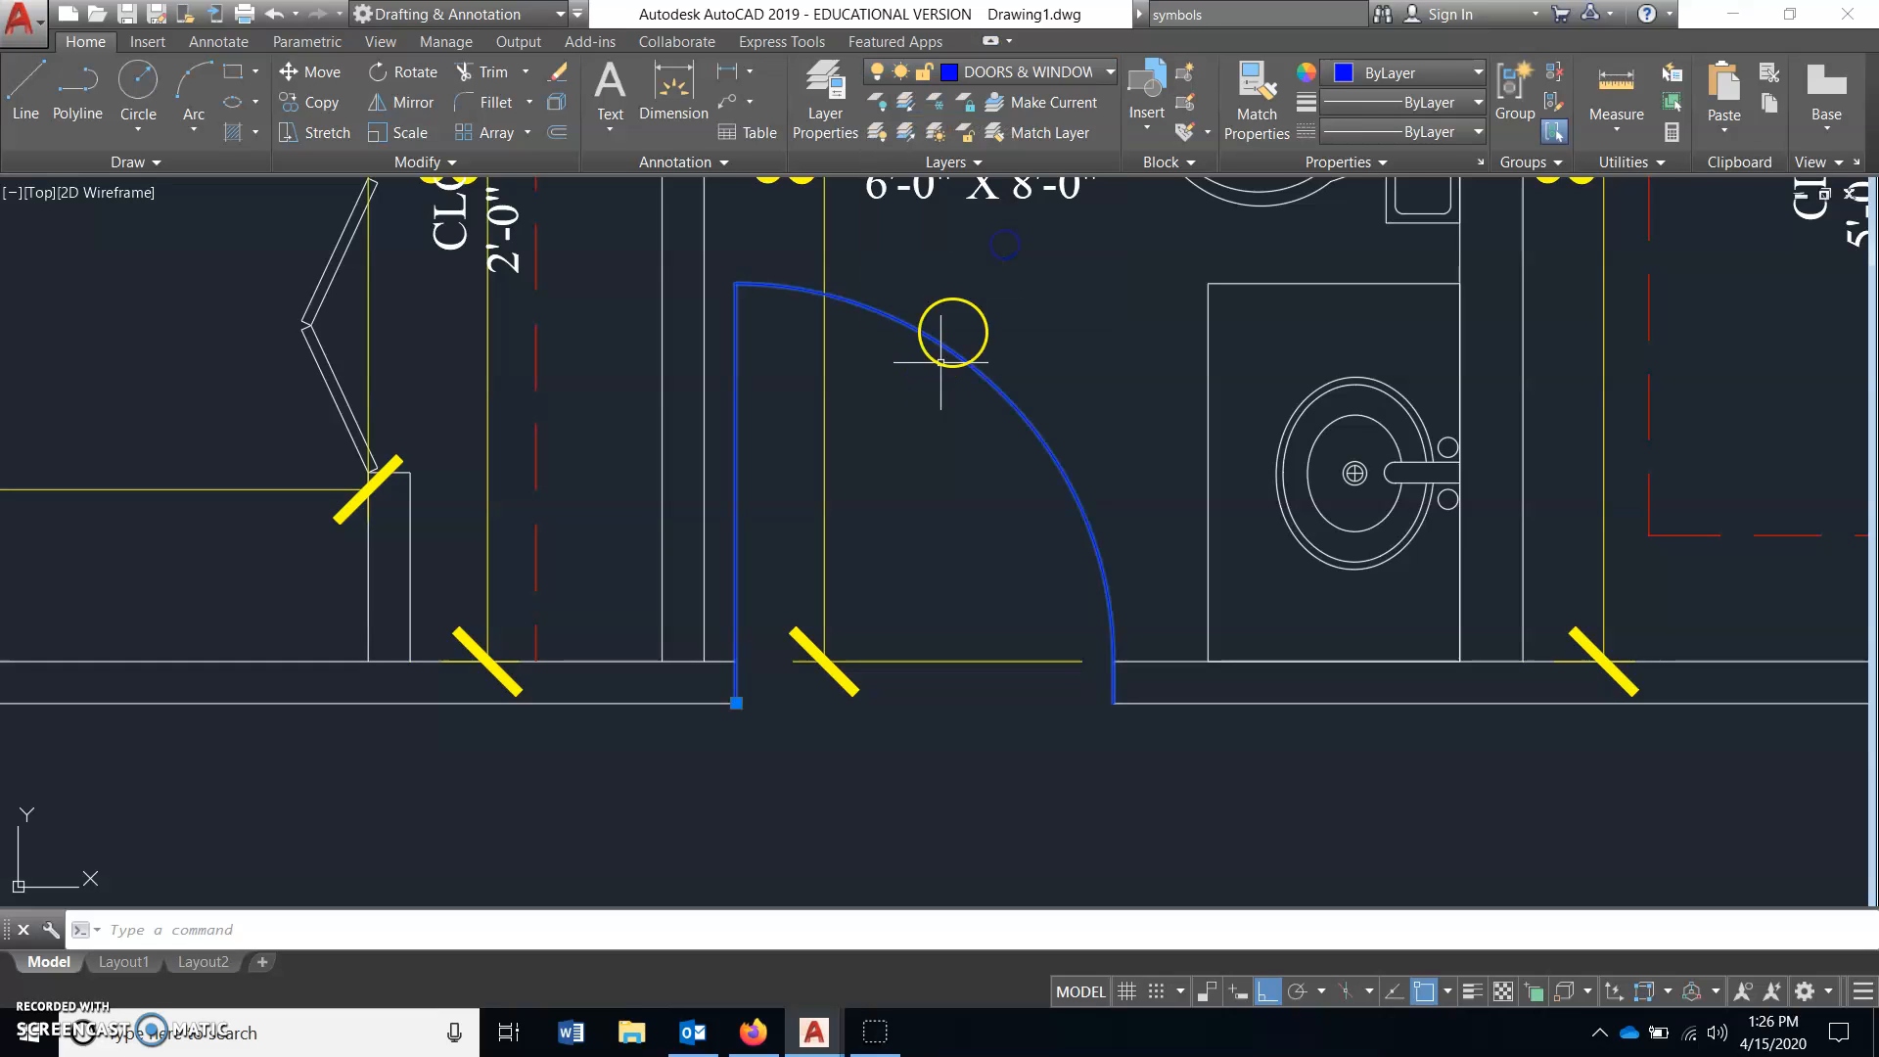
{"action": "key", "text": "Escape"}
{"action": "scroll", "coordinate": [899, 508], "scroll_direction": "down", "scroll_amount": 5}
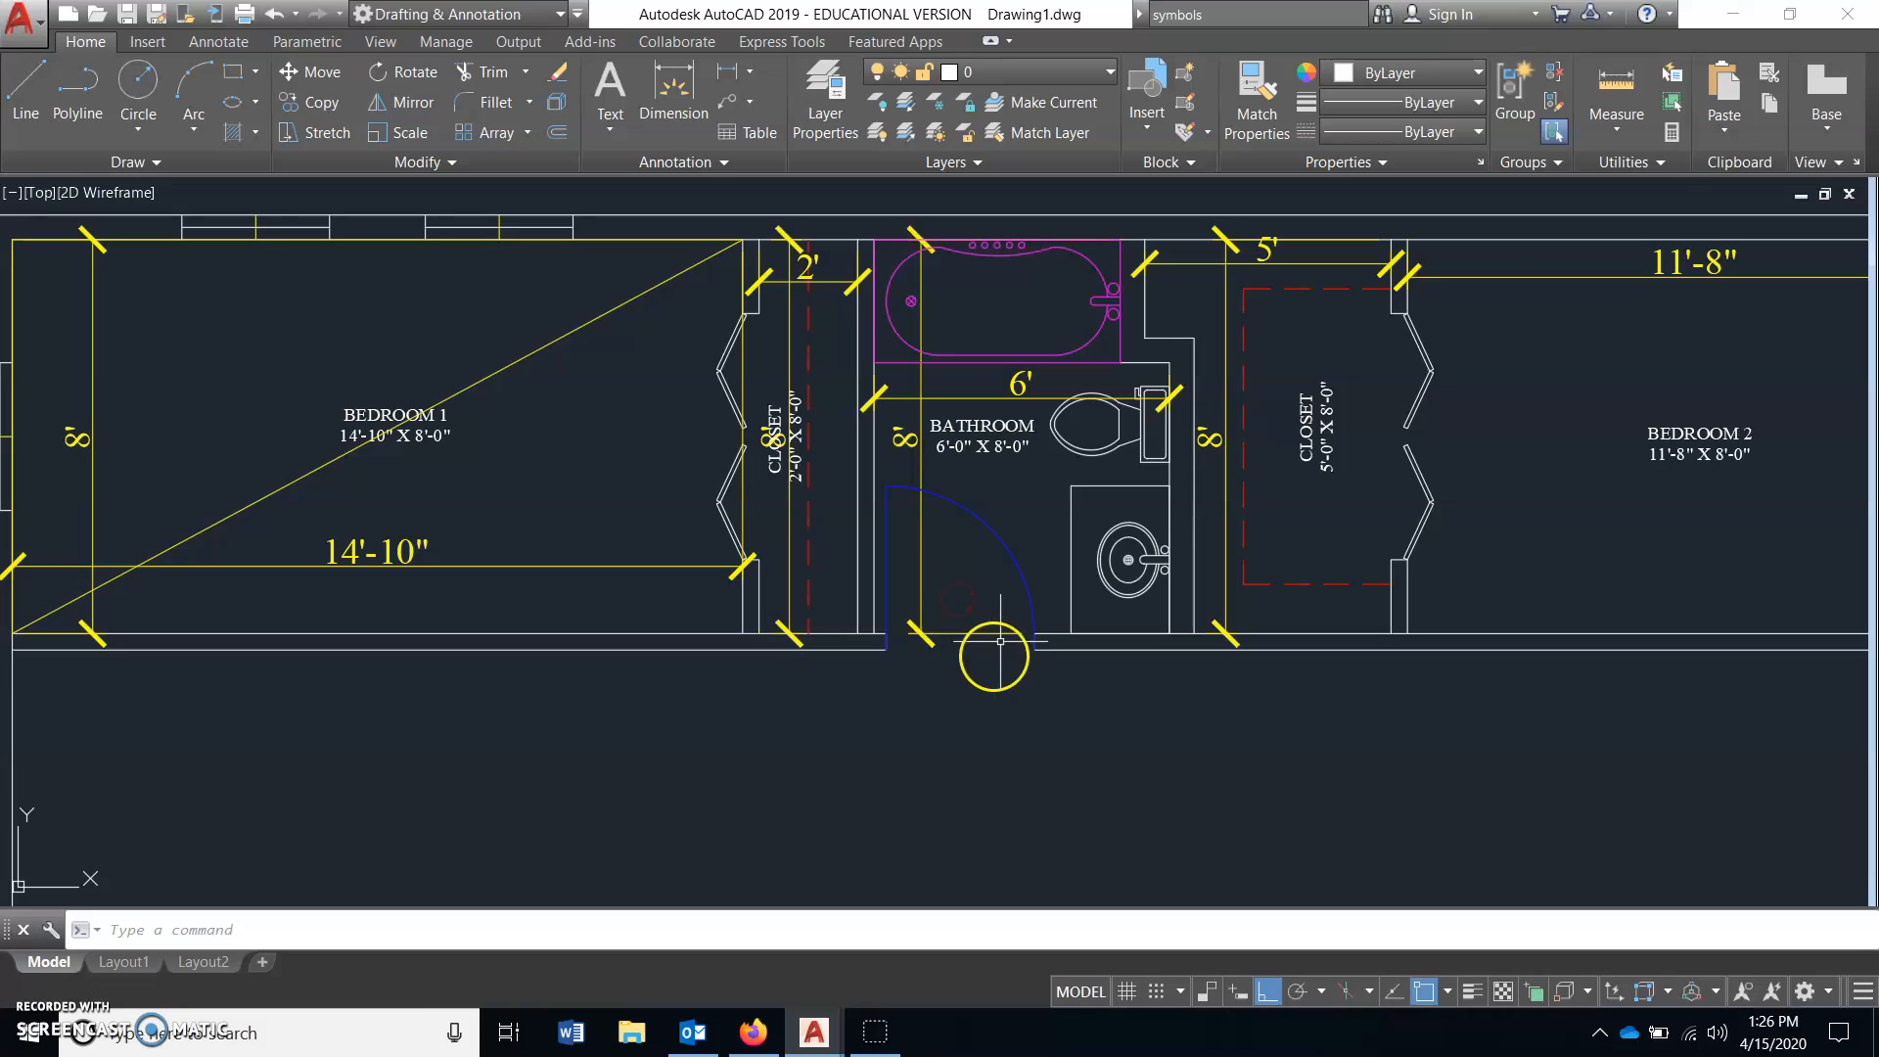
- Draw a short jamb line across the lower exterior wall, from its outer line to its inner line
{"action": "scroll", "coordinate": [986, 646], "scroll_direction": "up", "scroll_amount": 7}
{"action": "scroll", "coordinate": [990, 615], "scroll_direction": "down", "scroll_amount": 3}
{"action": "scroll", "coordinate": [991, 615], "scroll_direction": "down", "scroll_amount": 5}
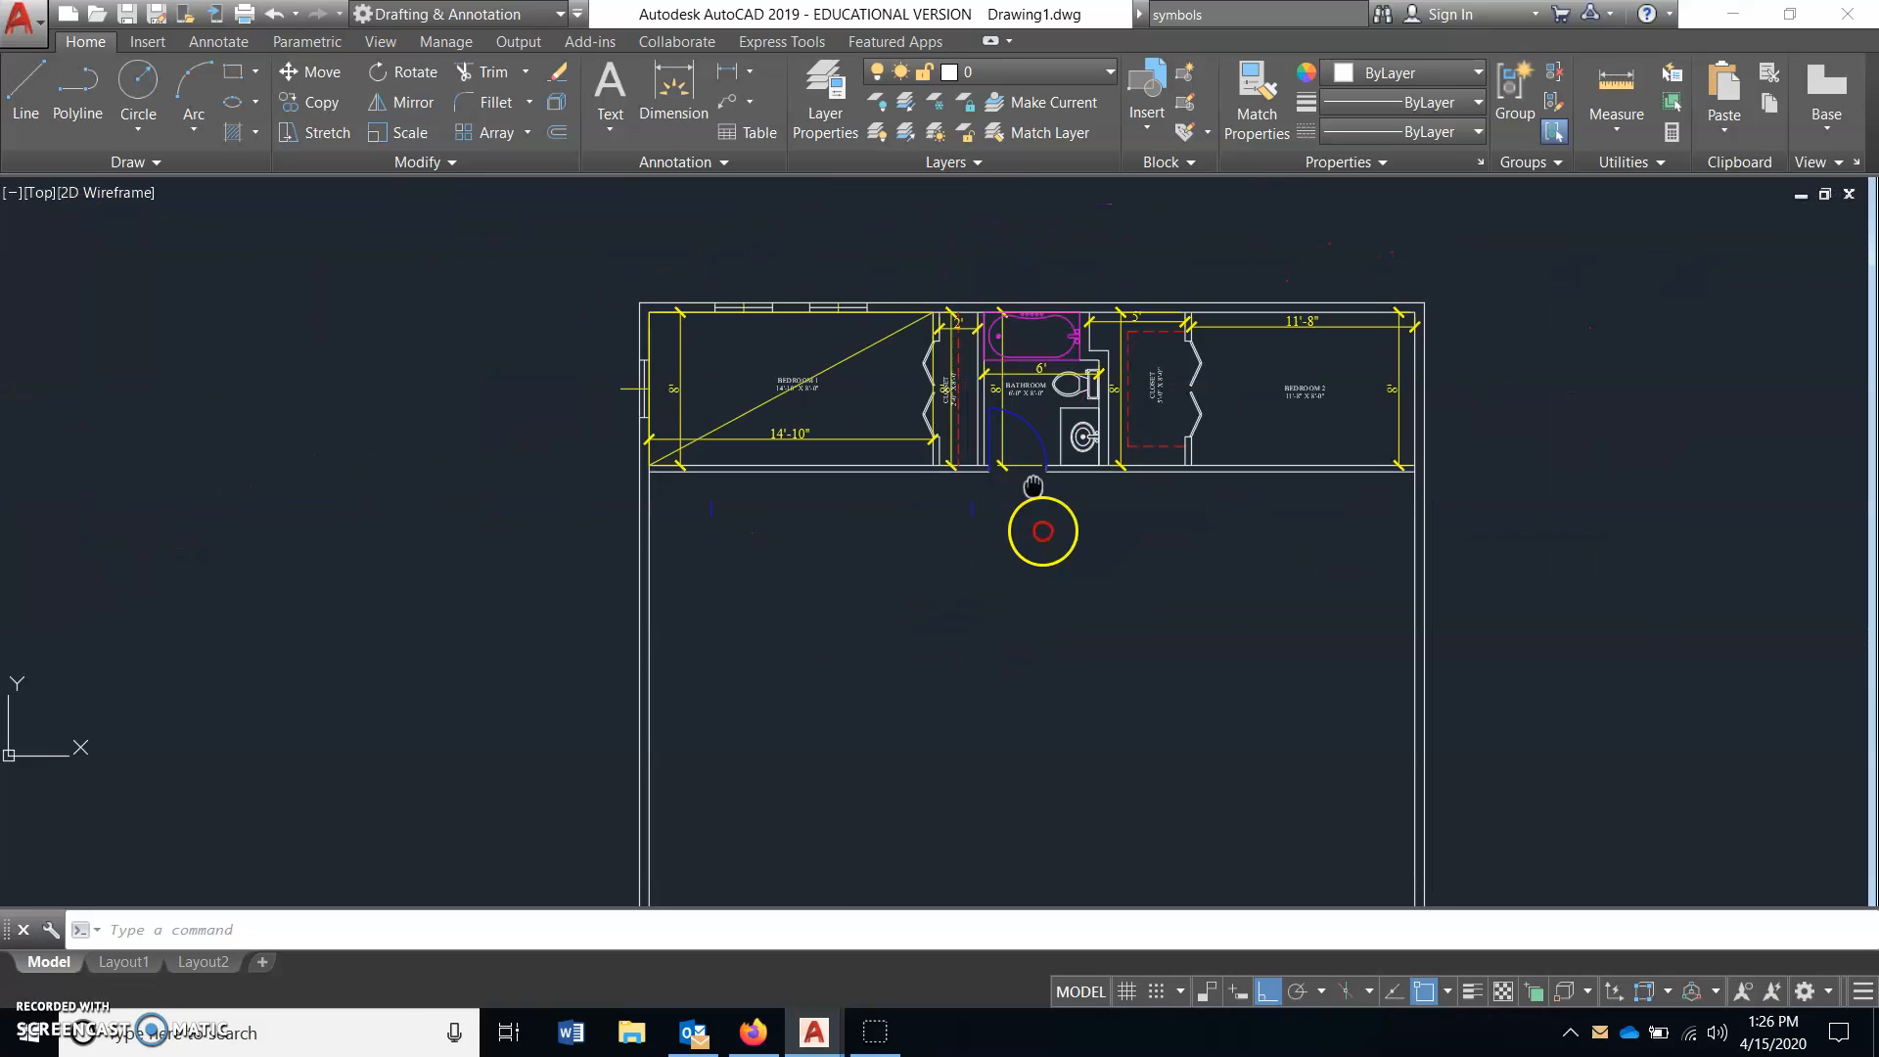
{"action": "middle_click_drag", "start_coordinate": [1275, 660], "coordinate": [1173, 421]}
{"action": "middle_click_drag", "start_coordinate": [1028, 684], "coordinate": [1022, 666]}
{"action": "scroll", "coordinate": [907, 715], "scroll_direction": "up", "scroll_amount": 6}
{"action": "left_click", "coordinate": [25, 110]}
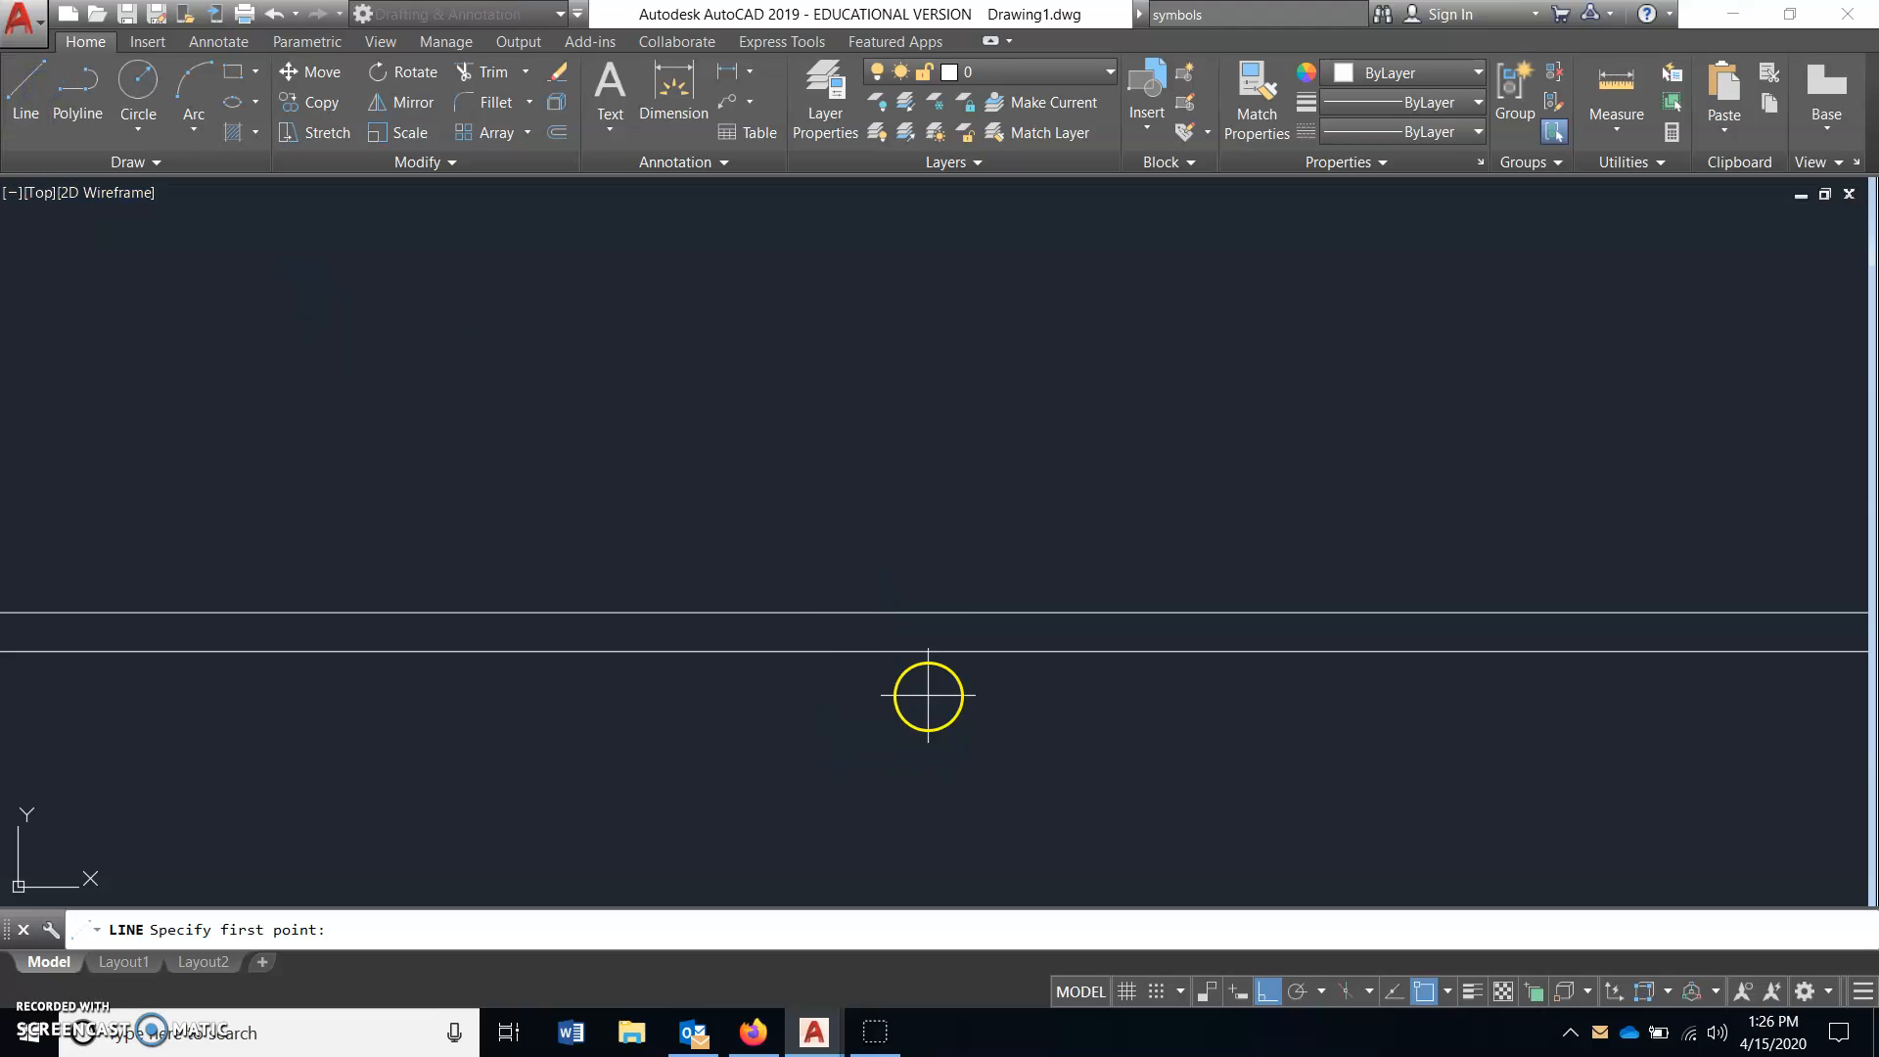
{"action": "left_click", "coordinate": [935, 651]}
{"action": "left_click", "coordinate": [1020, 670]}
{"action": "key", "text": "Return"}
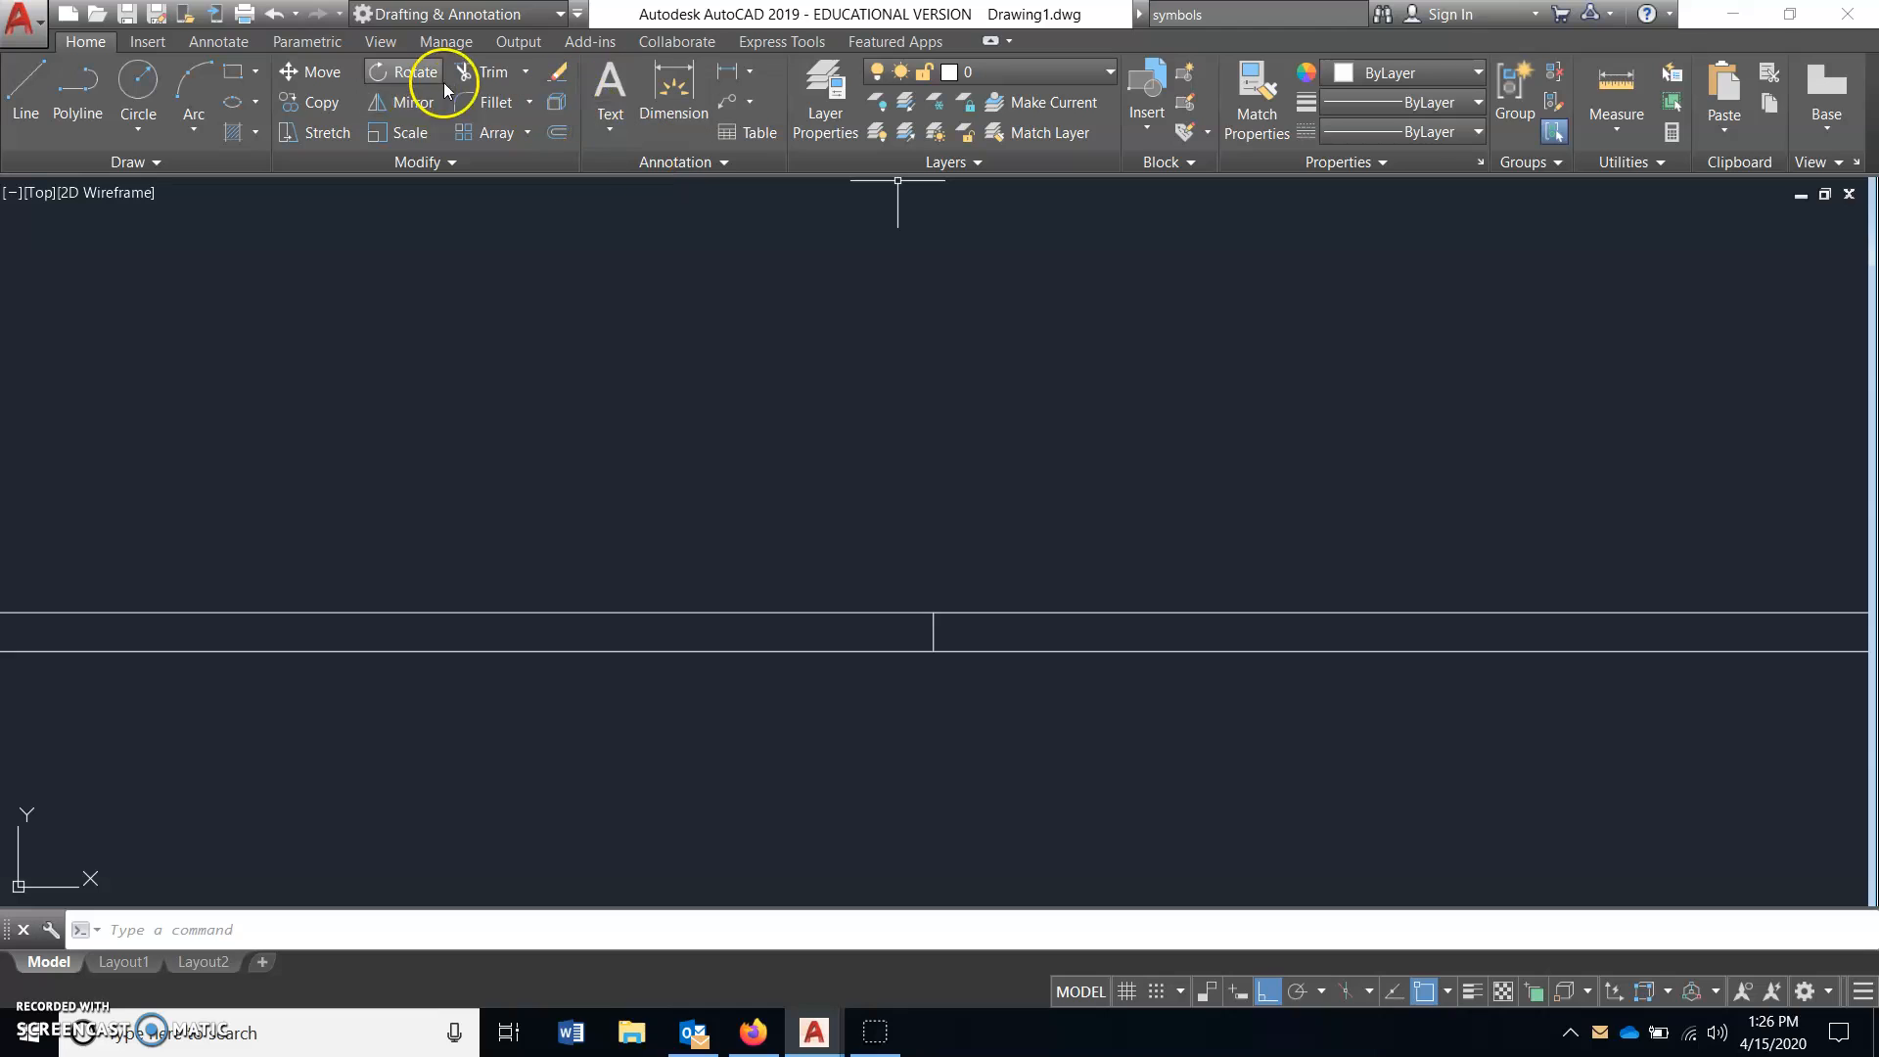
- Offset the new jamb line 3' to the right to mark the other side of the exterior door opening
{"action": "left_click", "coordinate": [562, 133]}
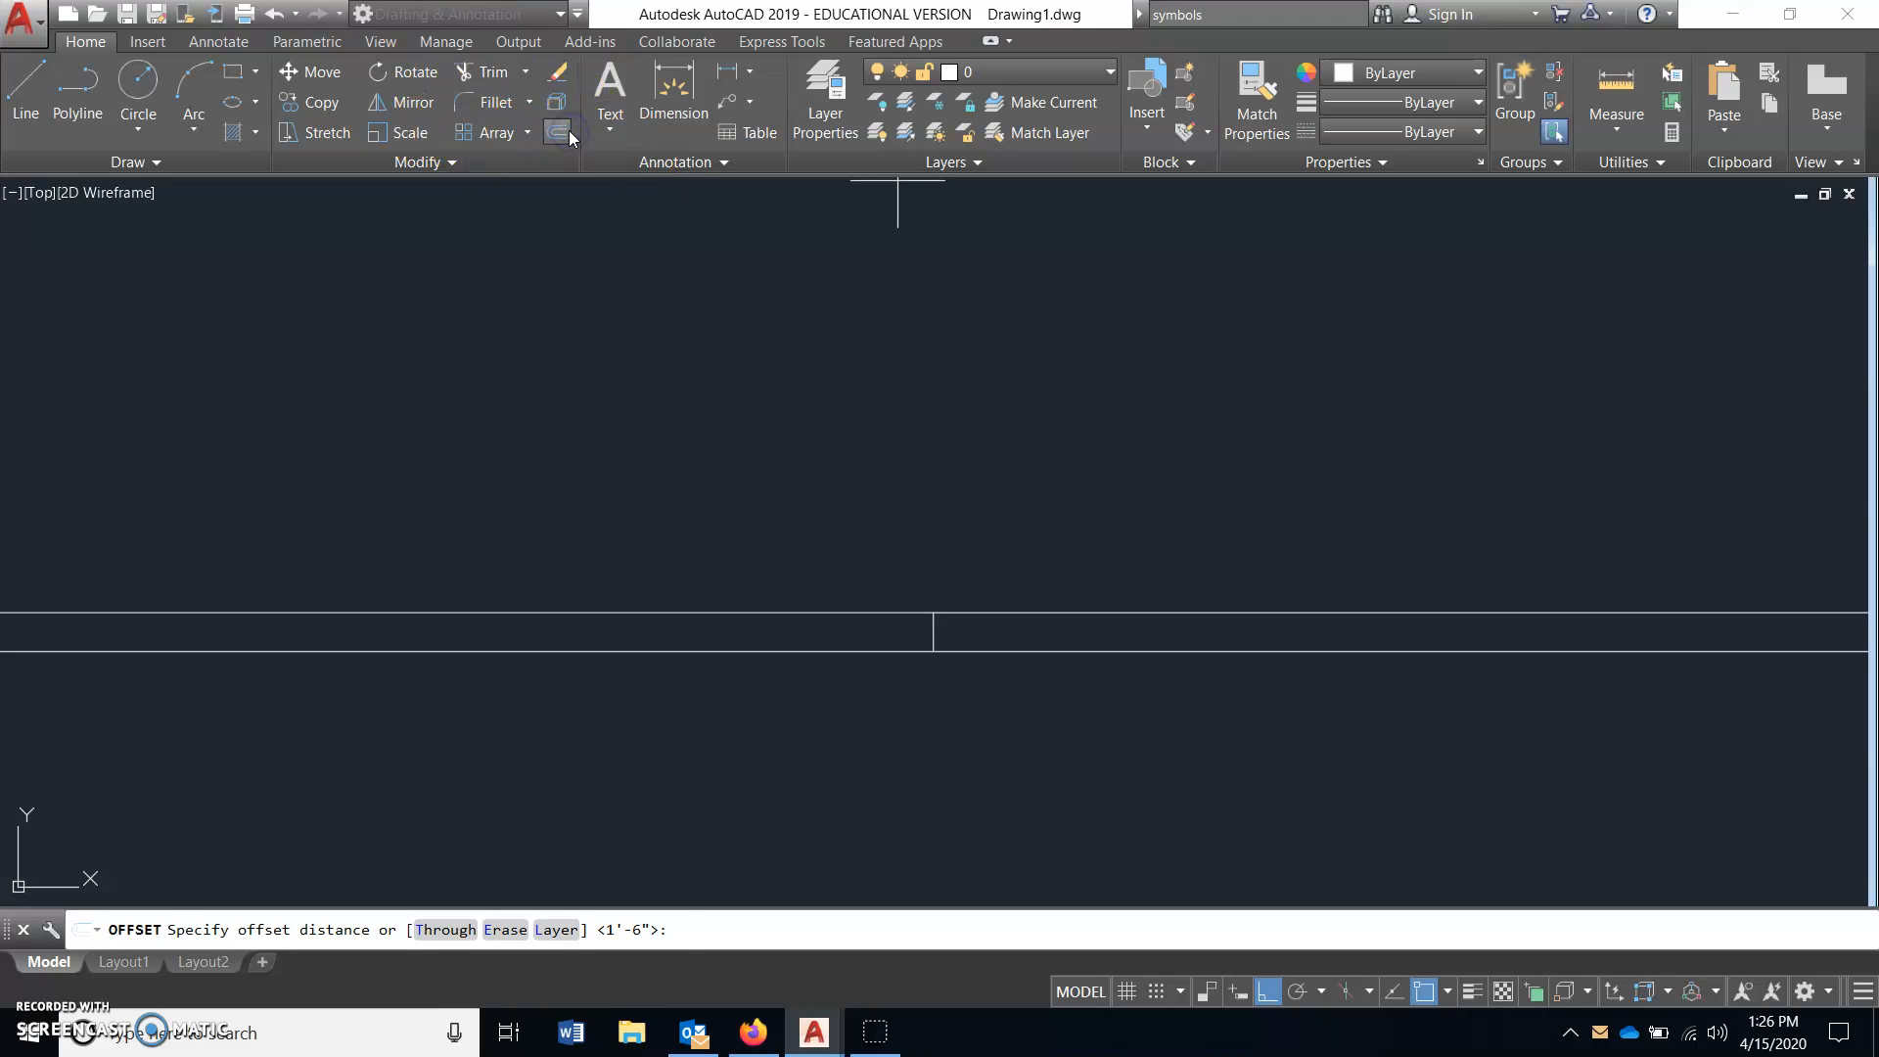
{"action": "key", "text": "Return"}
{"action": "left_click", "coordinate": [935, 636]}
{"action": "left_click", "coordinate": [1326, 504]}
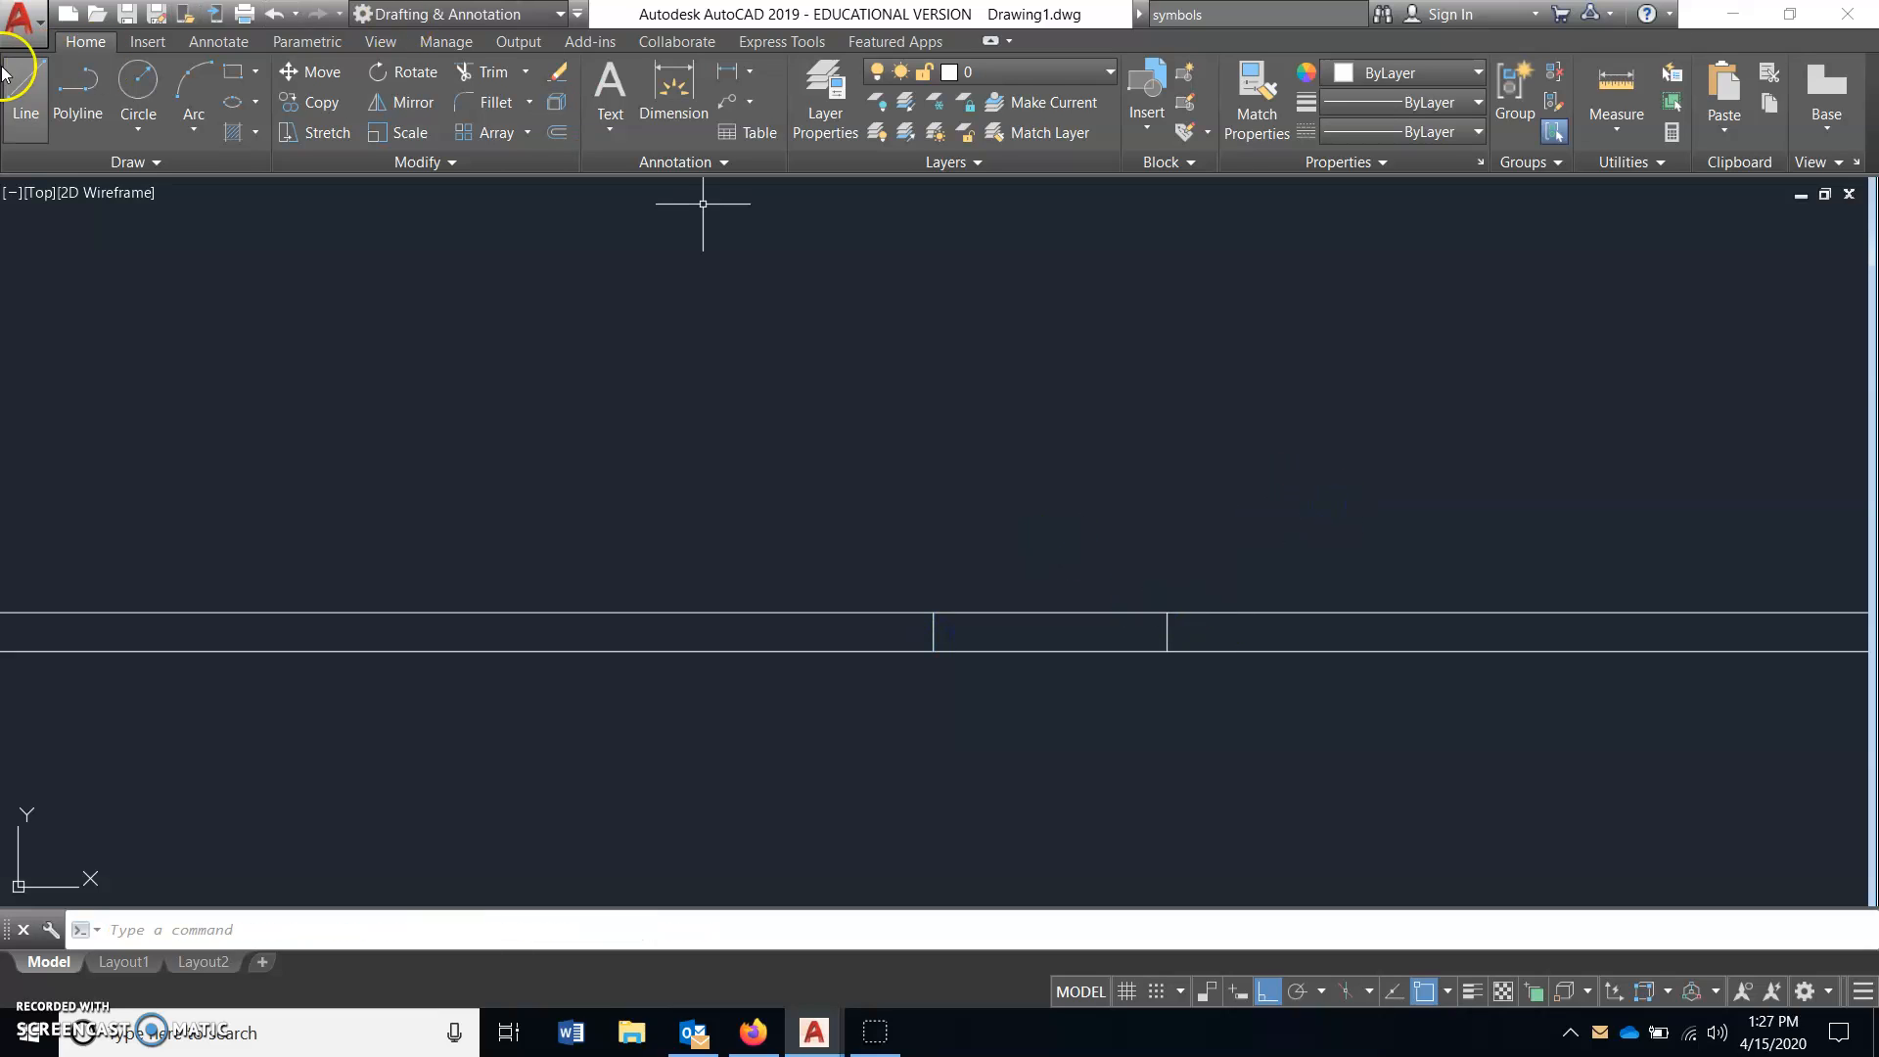
- Draw a 3' door leaf line straight up from the upper end of the exterior door's left jamb
{"action": "left_click", "coordinate": [25, 88]}
{"action": "left_click", "coordinate": [931, 608]}
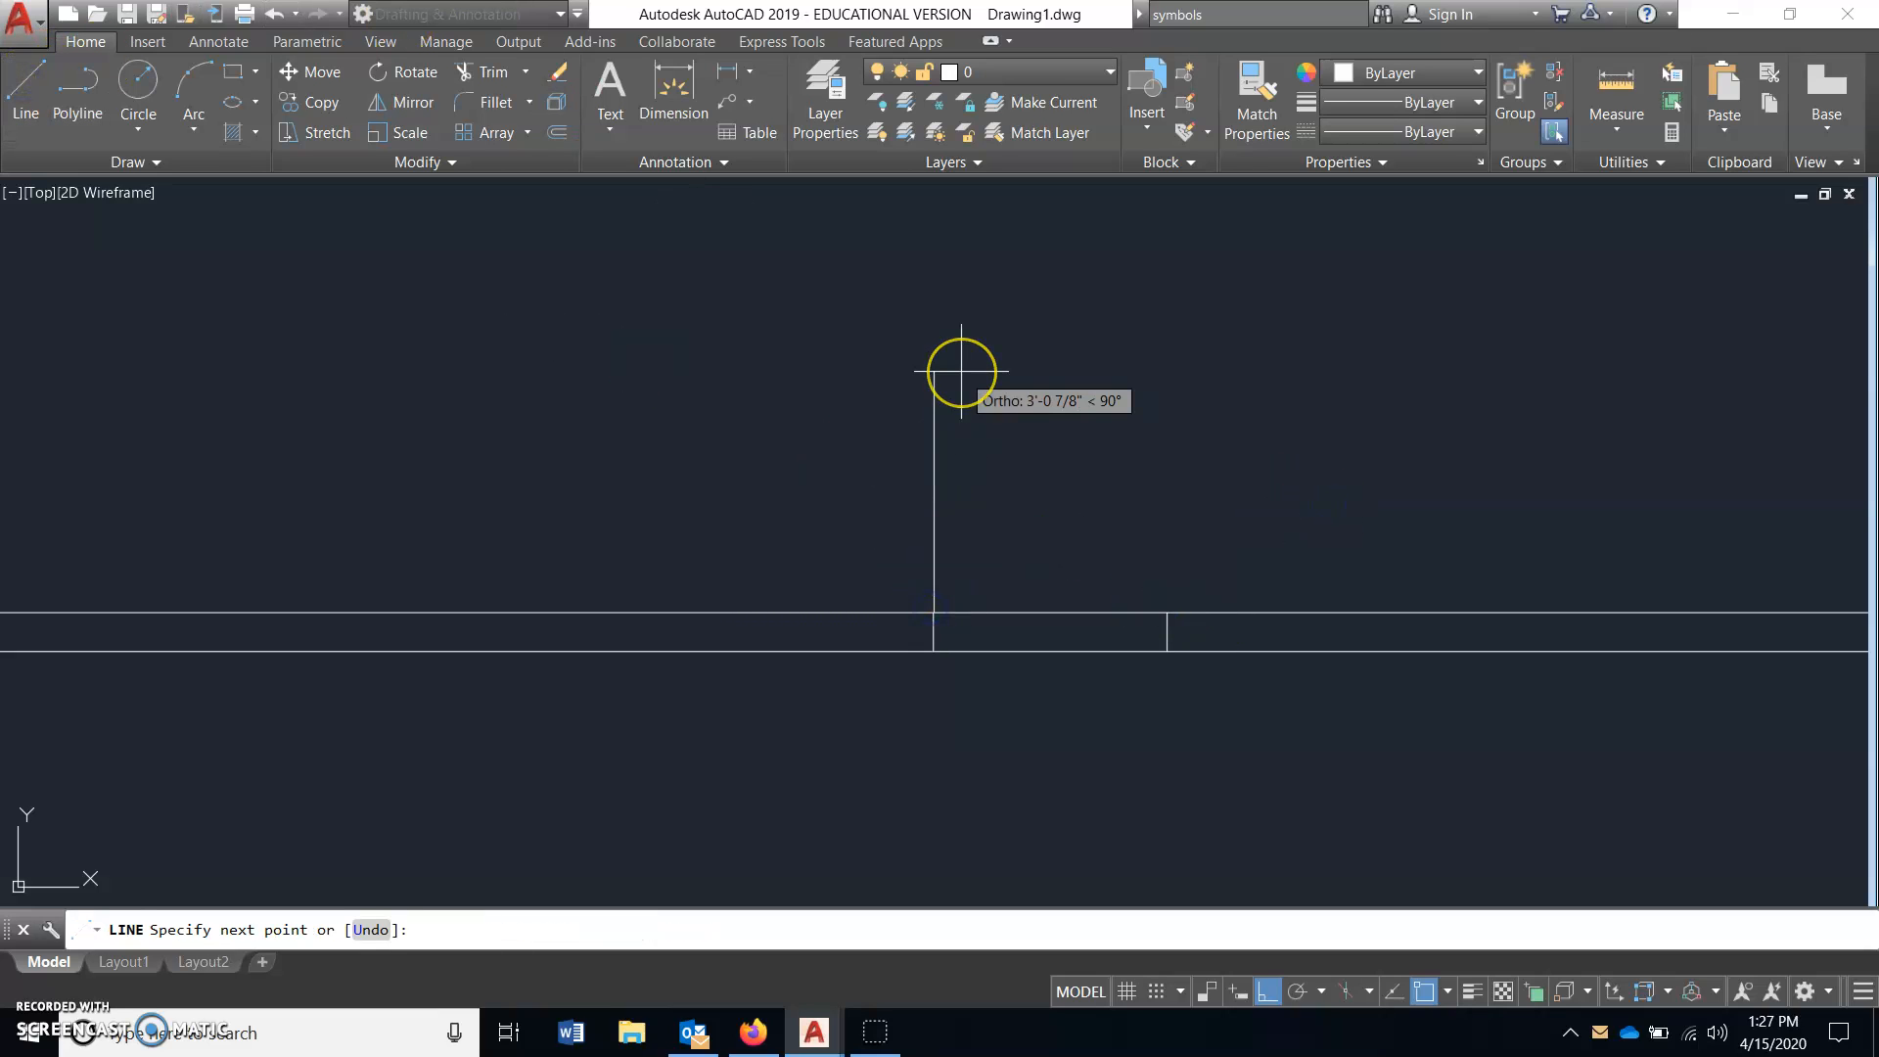
{"action": "type", "text": "3"}
{"action": "key", "text": "Return"}
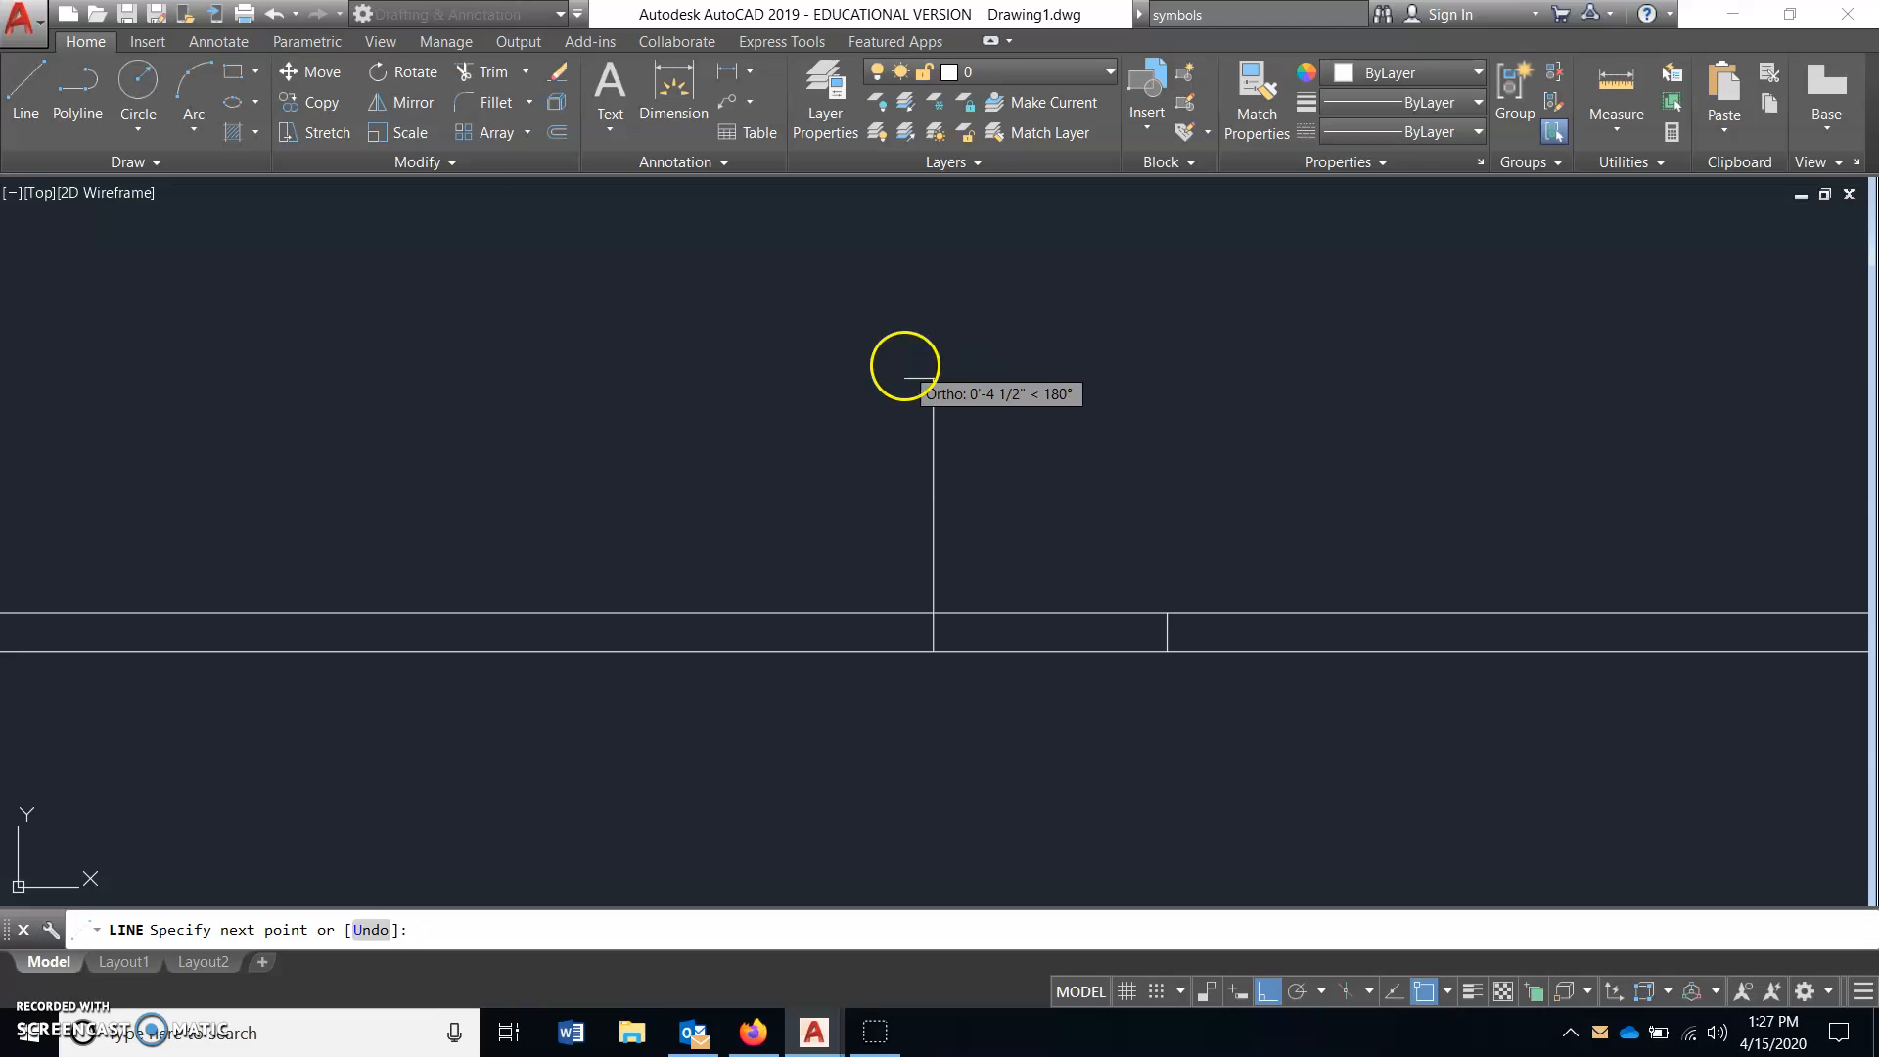
{"action": "key", "text": "Return"}
- Draw a circle centred on the leaf's hinge point at the inner wall line, with its radius reaching the leaf's upper end
{"action": "left_click", "coordinate": [147, 97]}
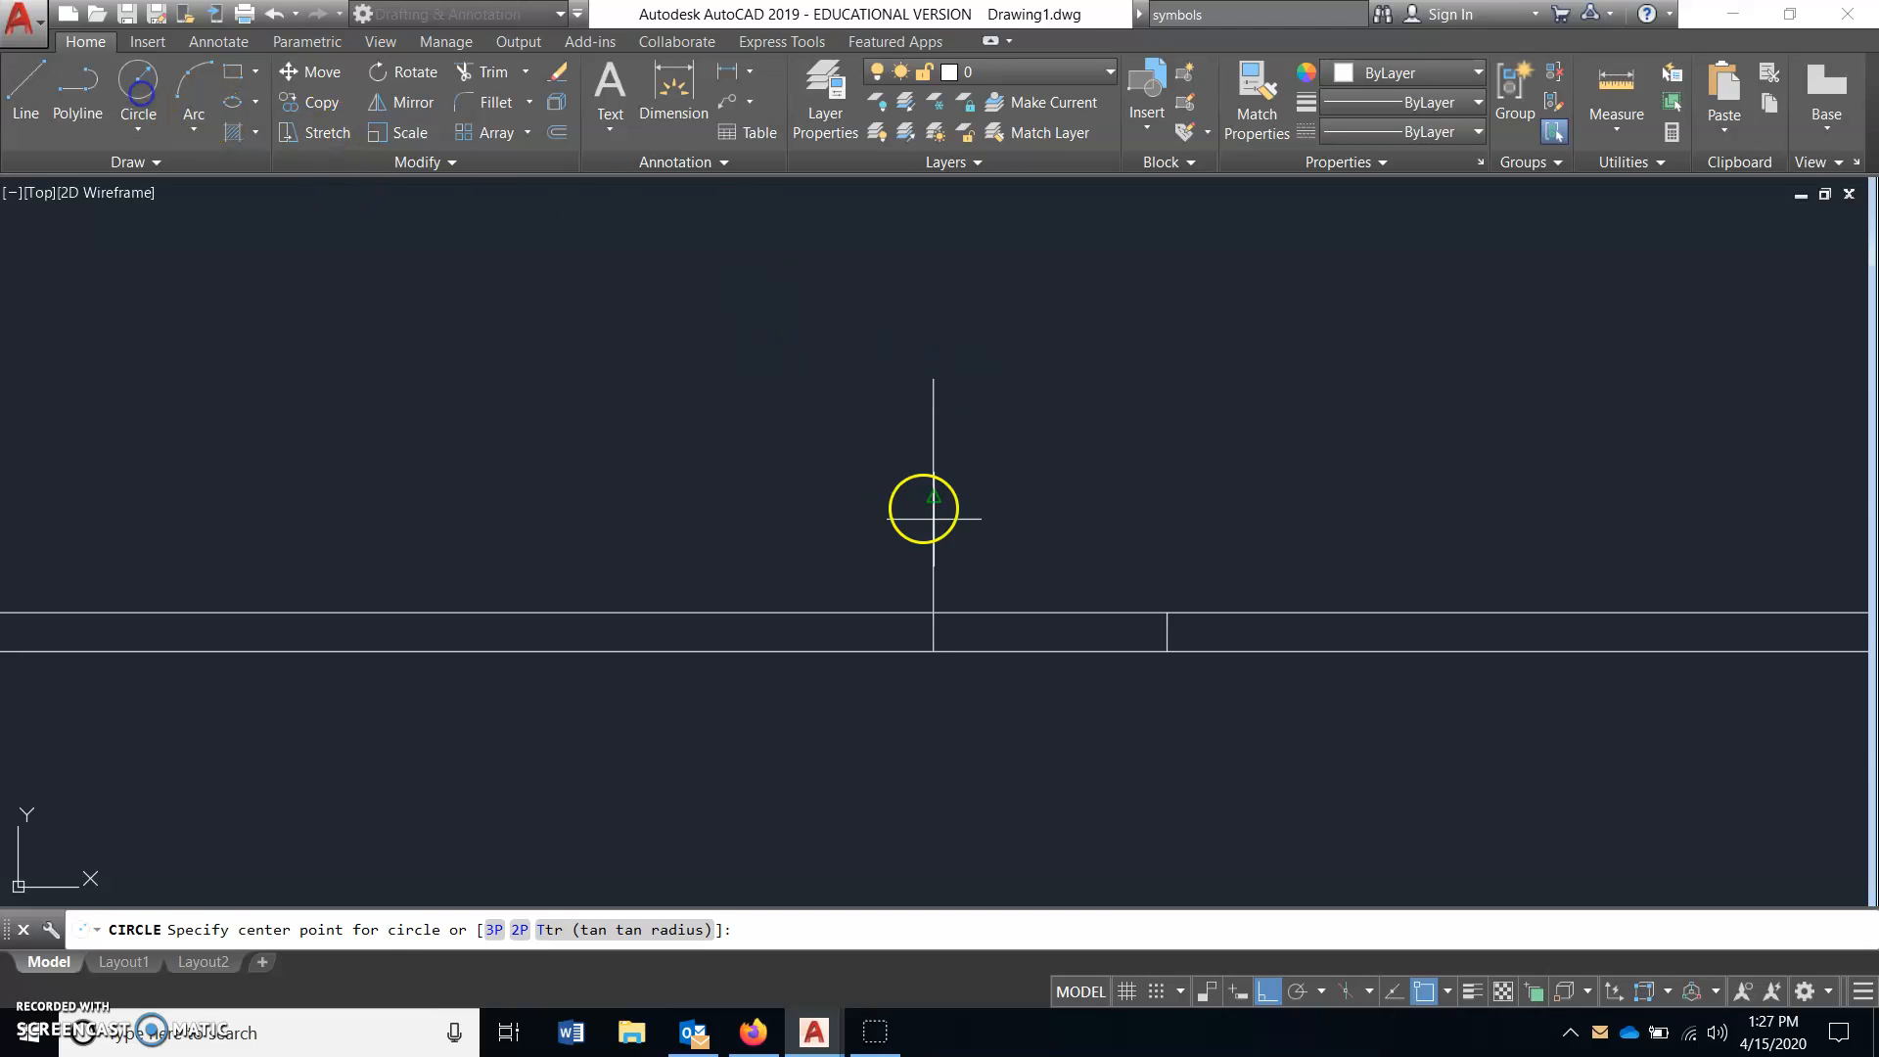
{"action": "left_click", "coordinate": [934, 612]}
{"action": "left_click", "coordinate": [934, 379]}
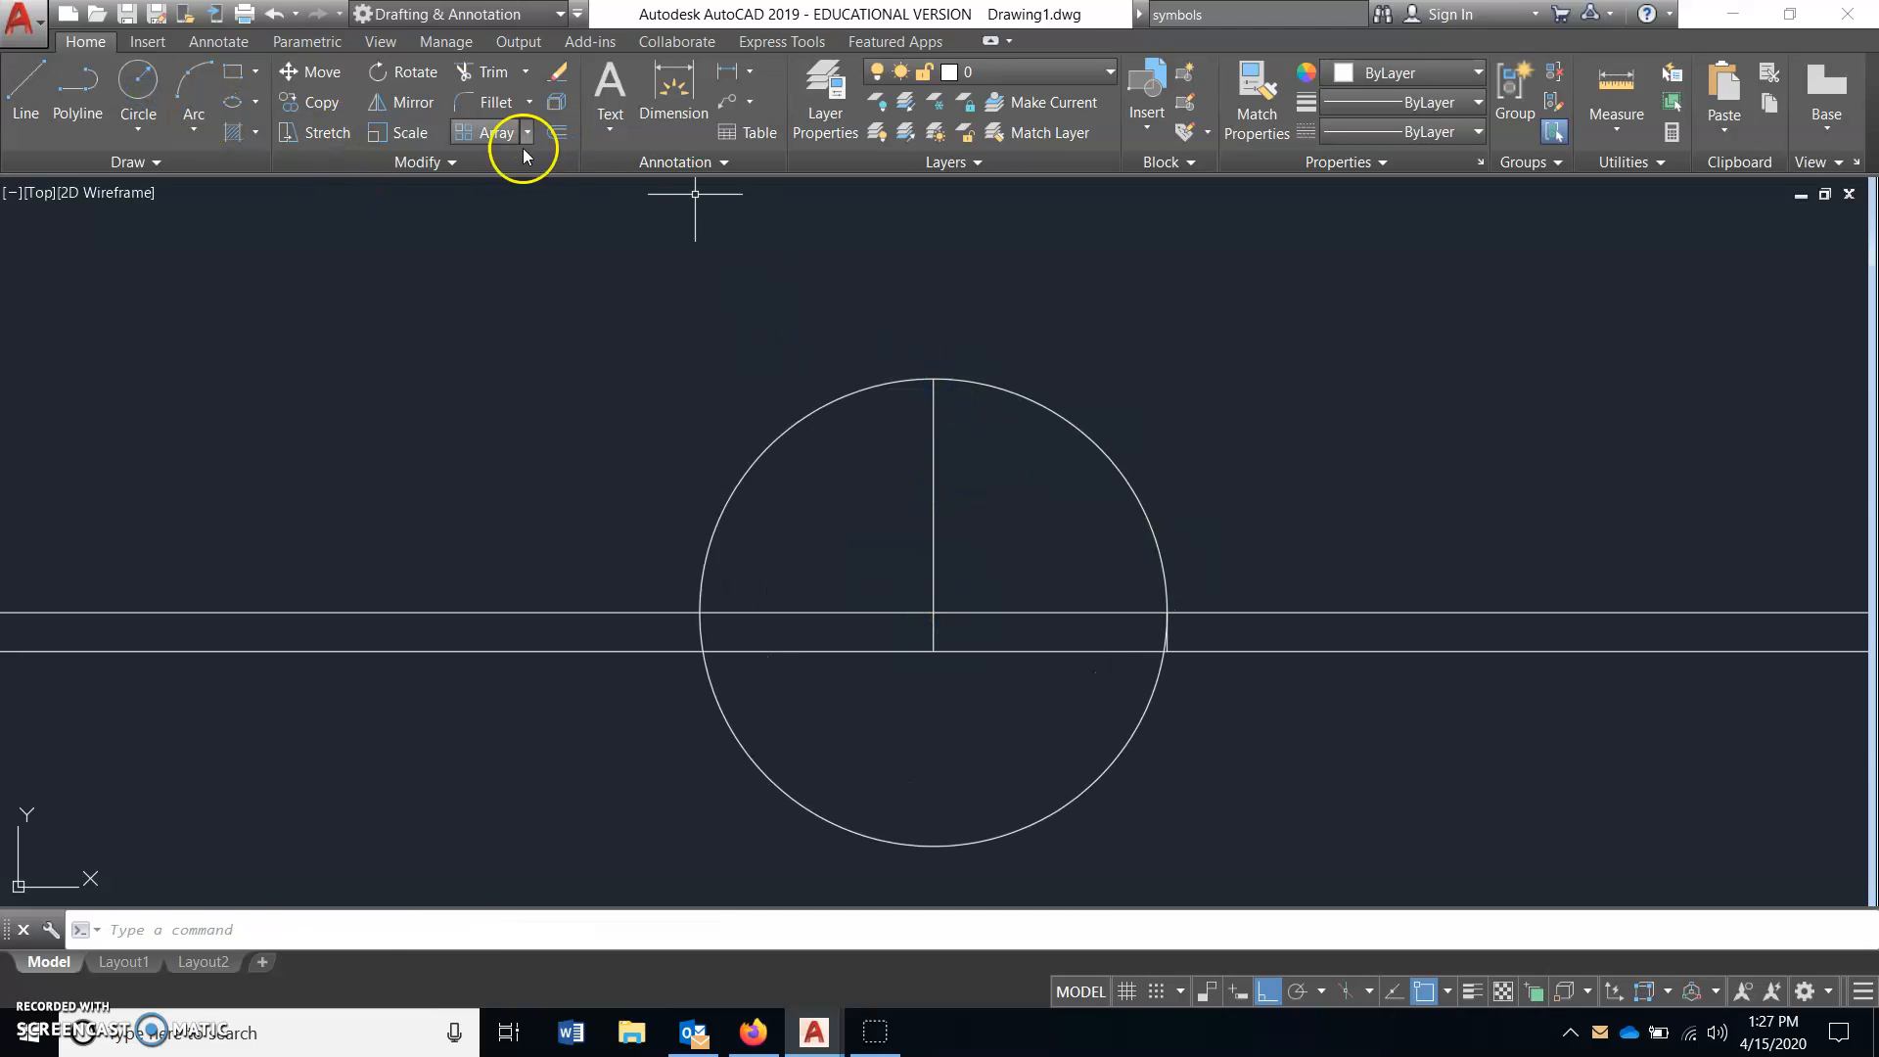
- Trim the circle against the leaf and the right jamb, leaving only the quarter-circle door swing
{"action": "left_click", "coordinate": [495, 74]}
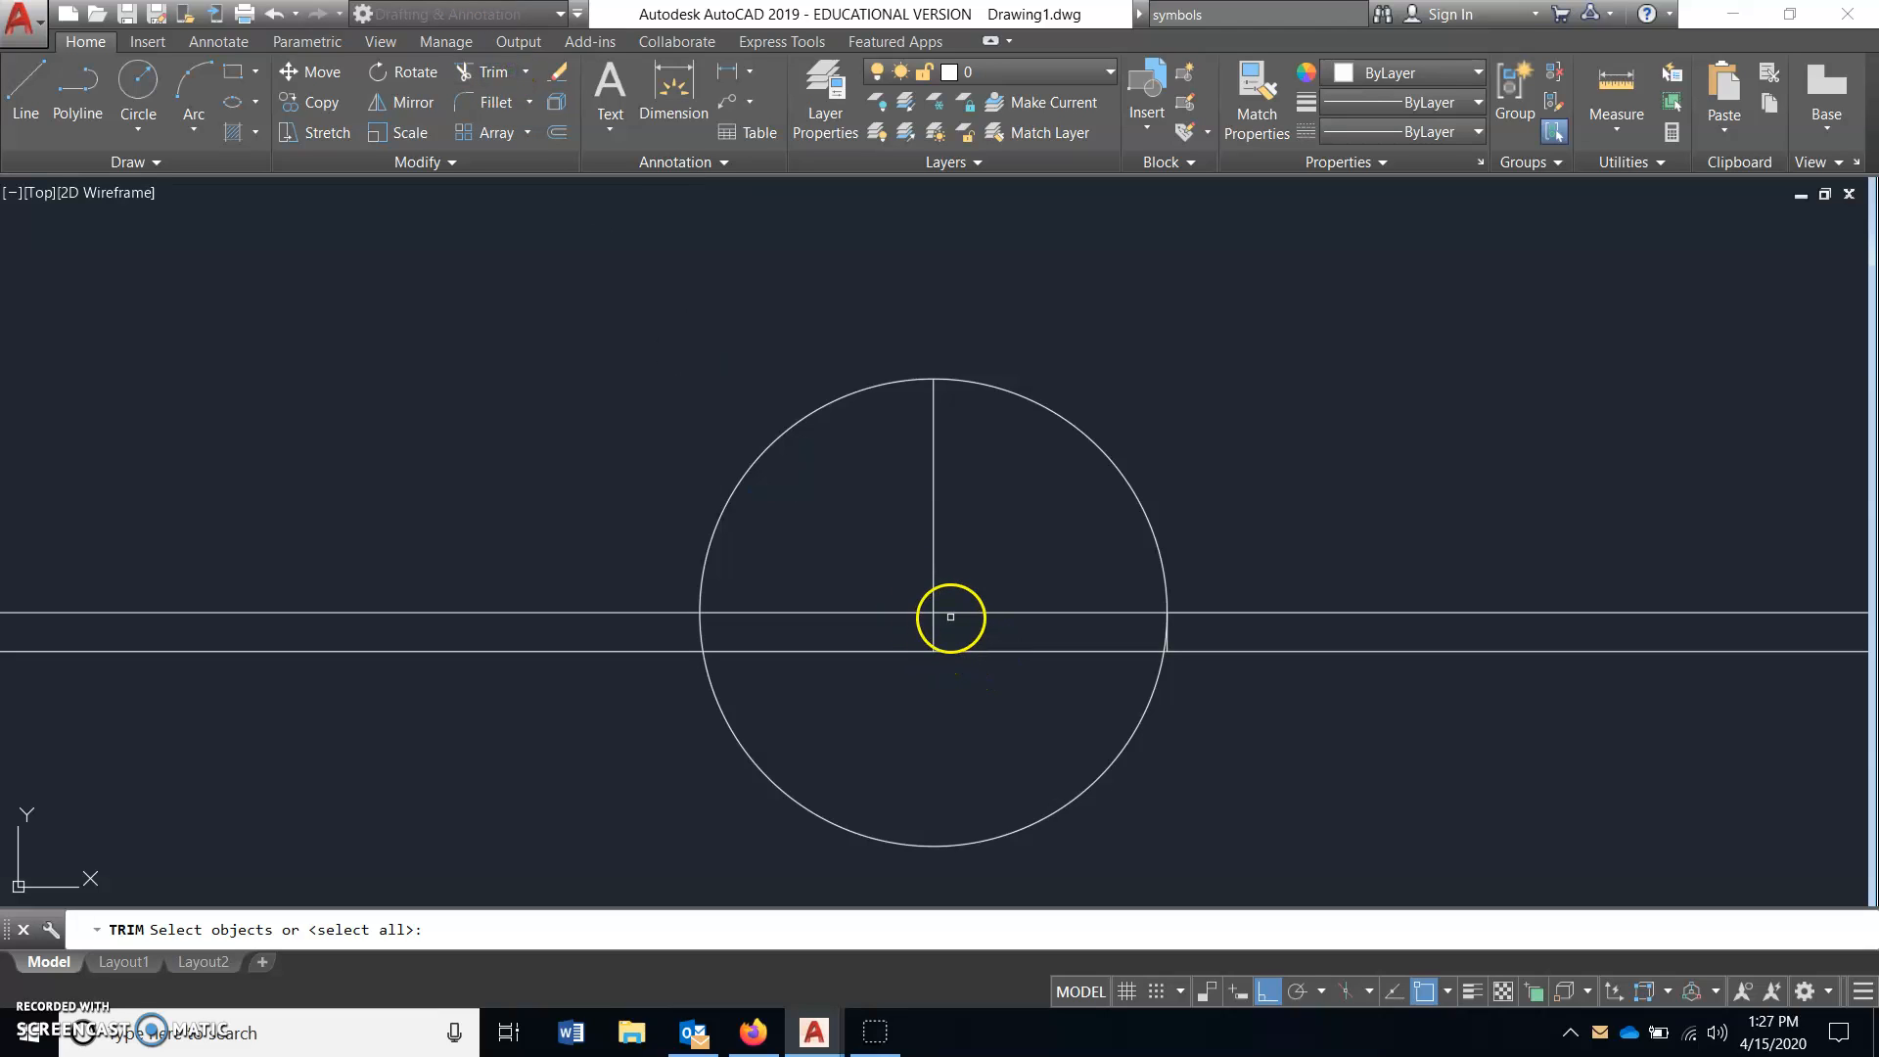
{"action": "scroll", "coordinate": [1148, 606], "scroll_direction": "up", "scroll_amount": 5}
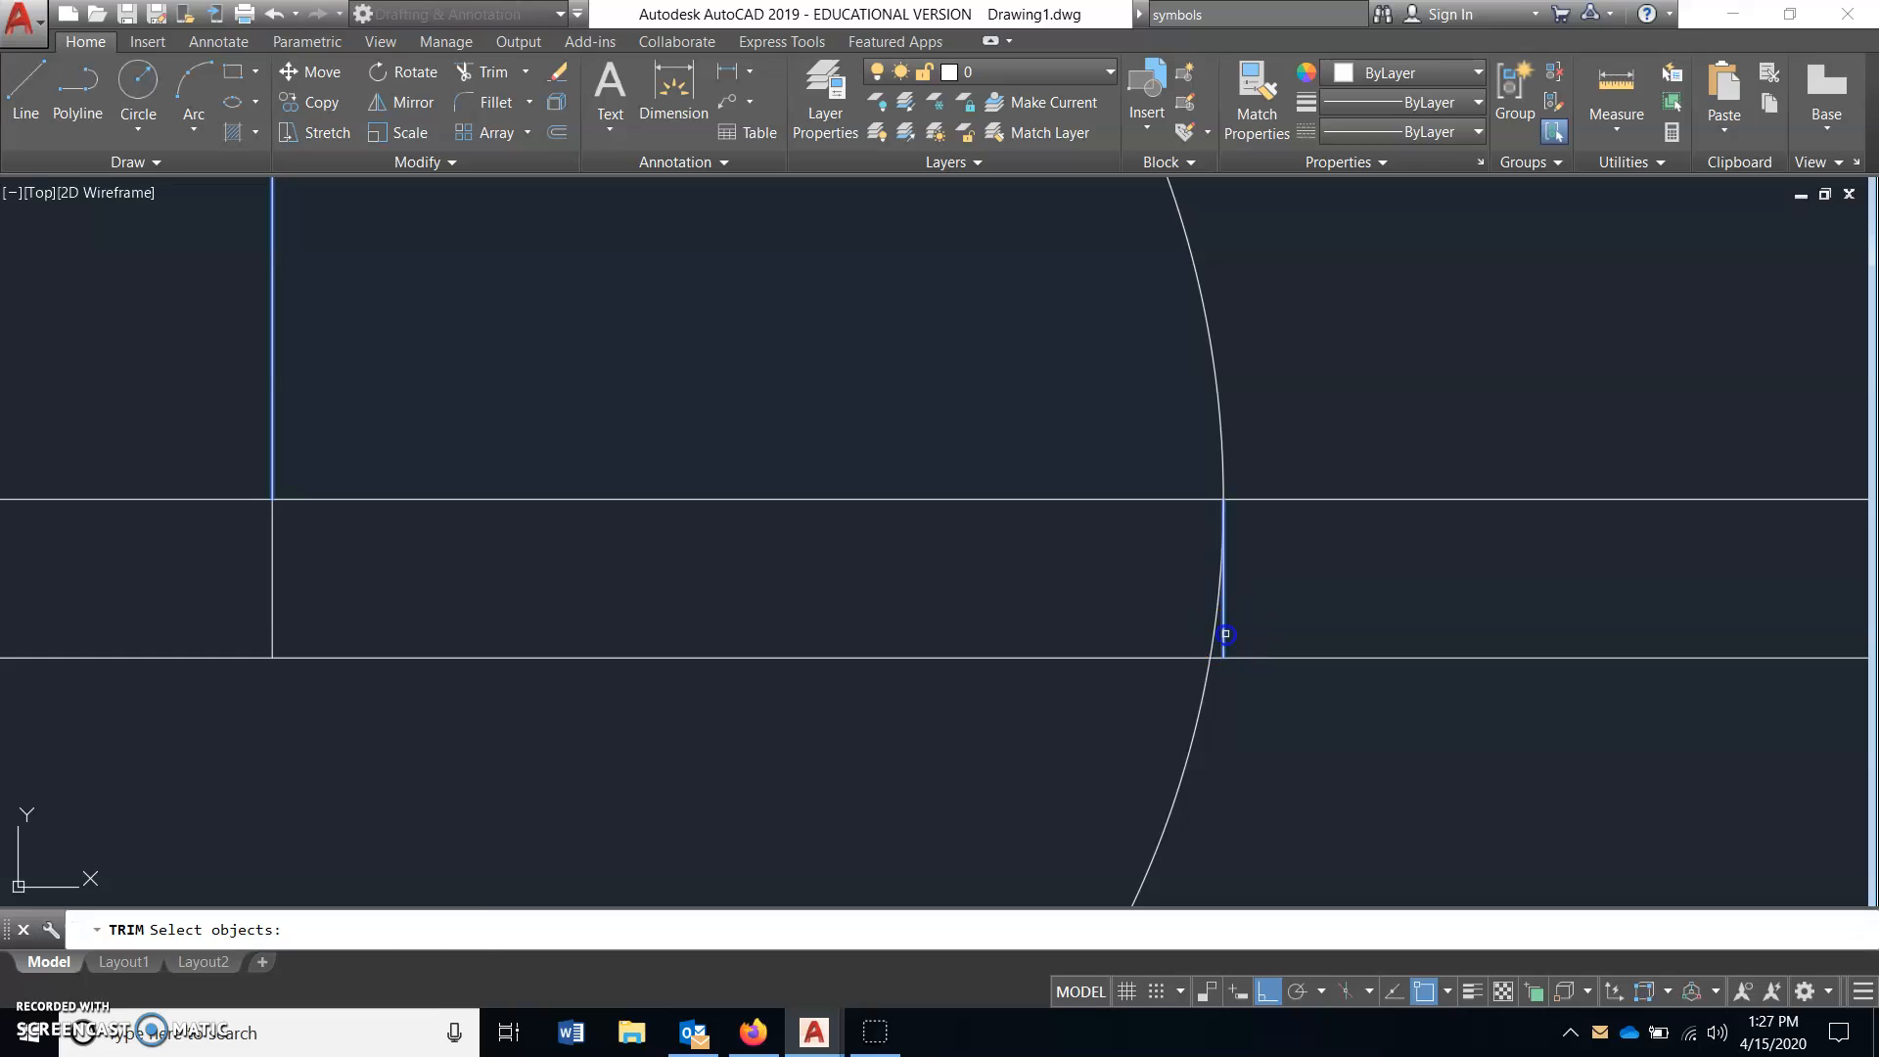
{"action": "right_click", "coordinate": [1225, 637]}
{"action": "left_click", "coordinate": [1201, 699]}
{"action": "scroll", "coordinate": [1116, 734], "scroll_direction": "down", "scroll_amount": 4}
{"action": "right_click", "coordinate": [1124, 747]}
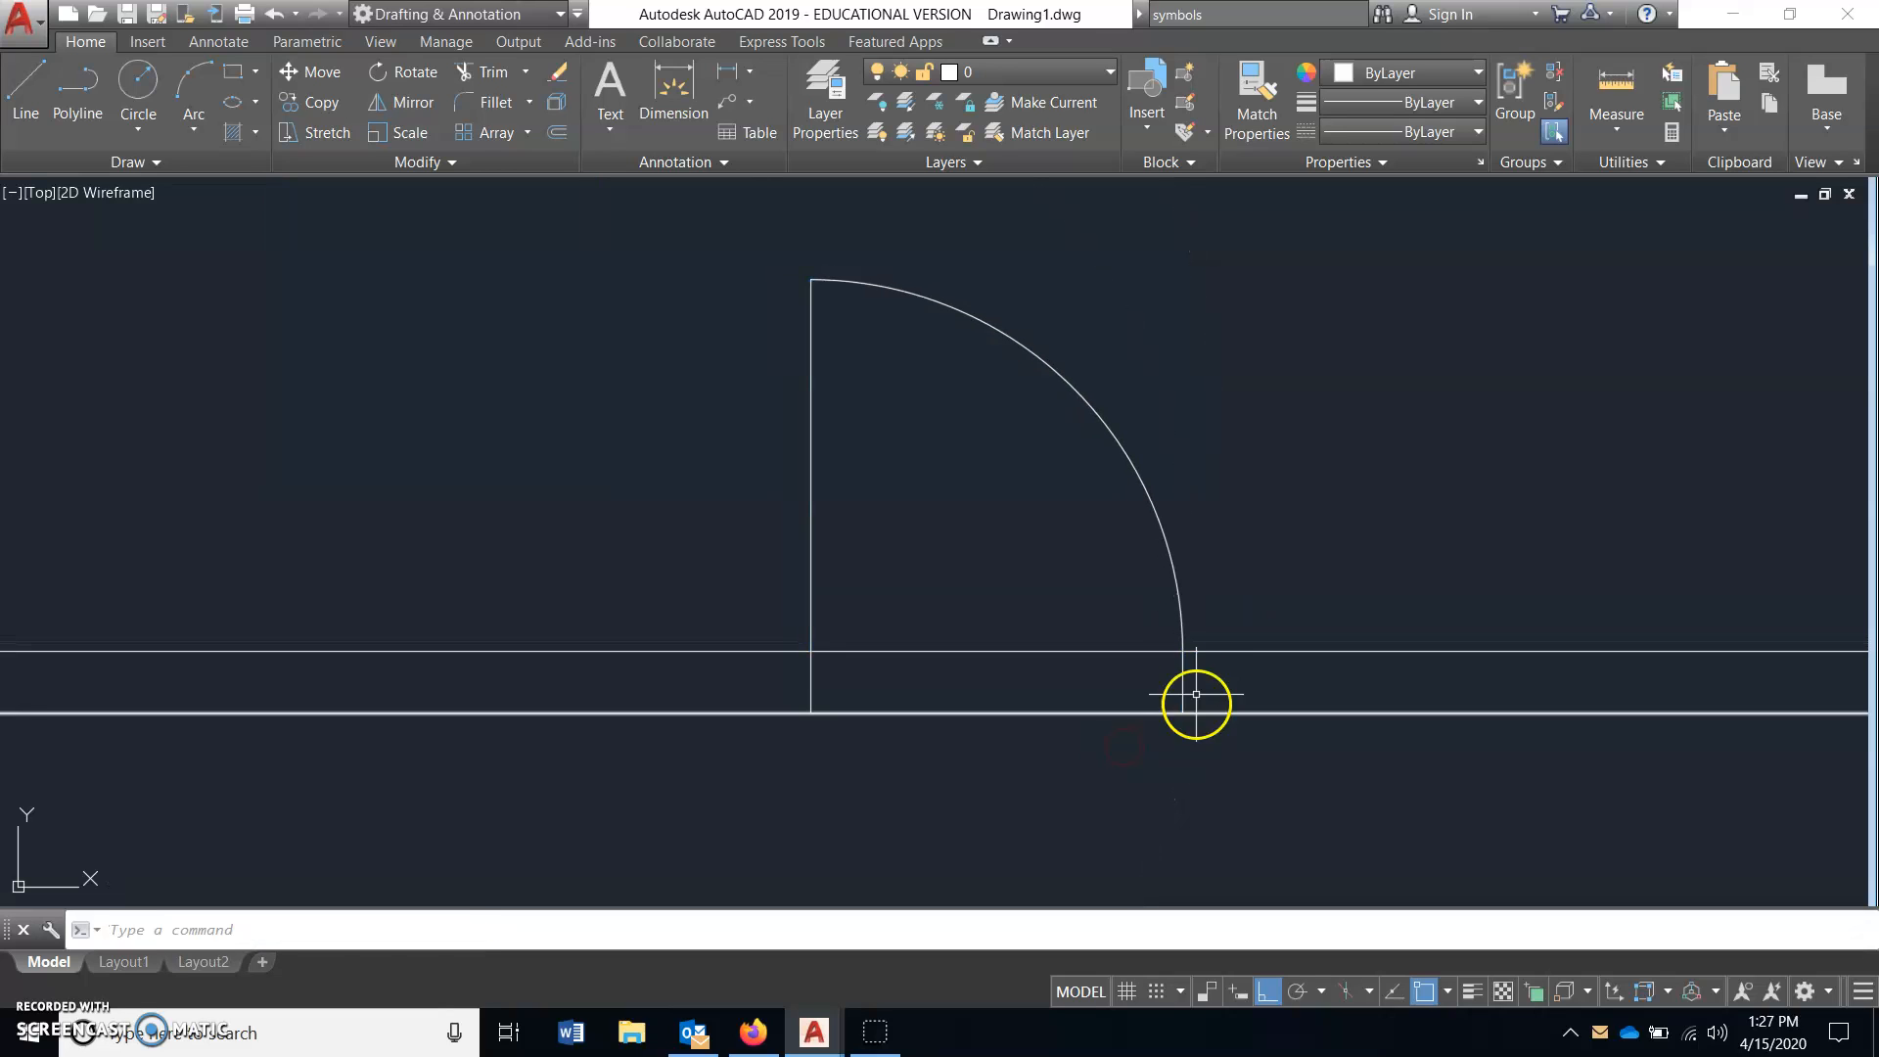
- Begin a block definition named 36 EXTERIOR DOOR, with the lower end of the exterior door's left jamb as base point
{"action": "left_click", "coordinate": [1183, 73]}
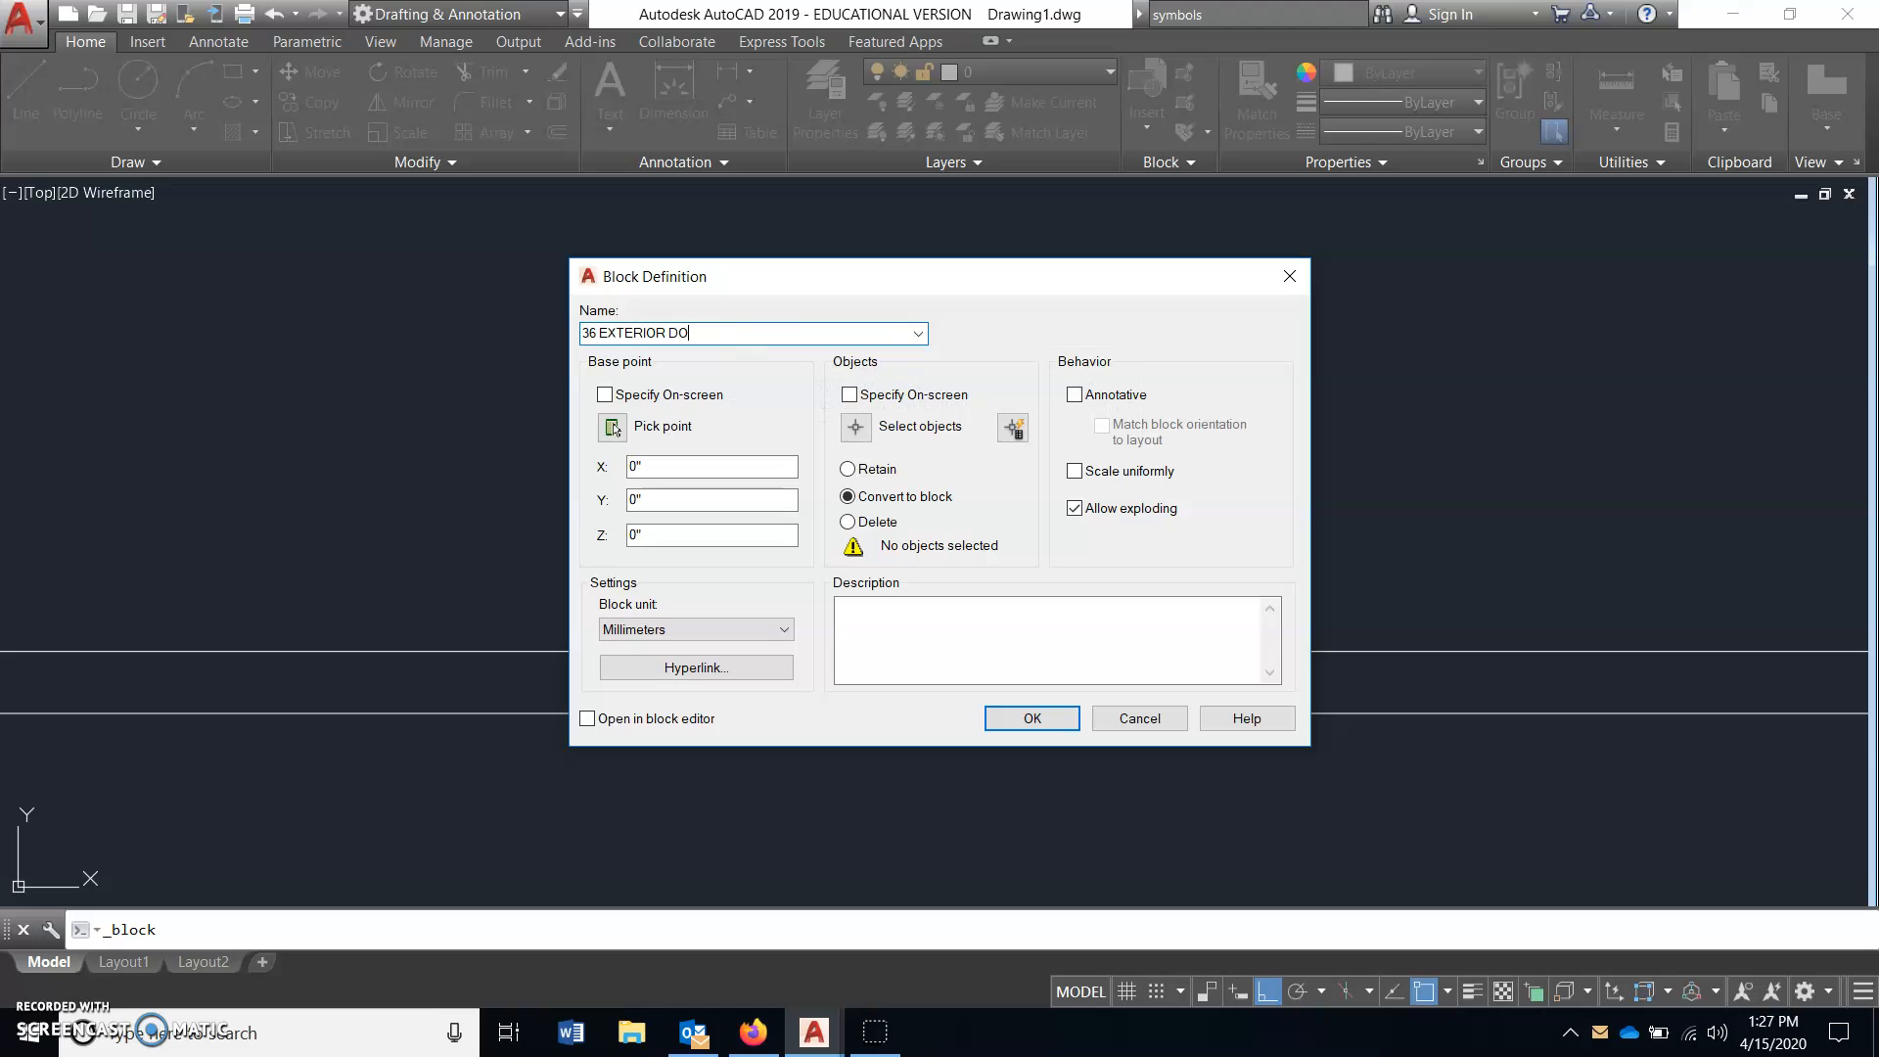
{"action": "left_click", "coordinate": [613, 428]}
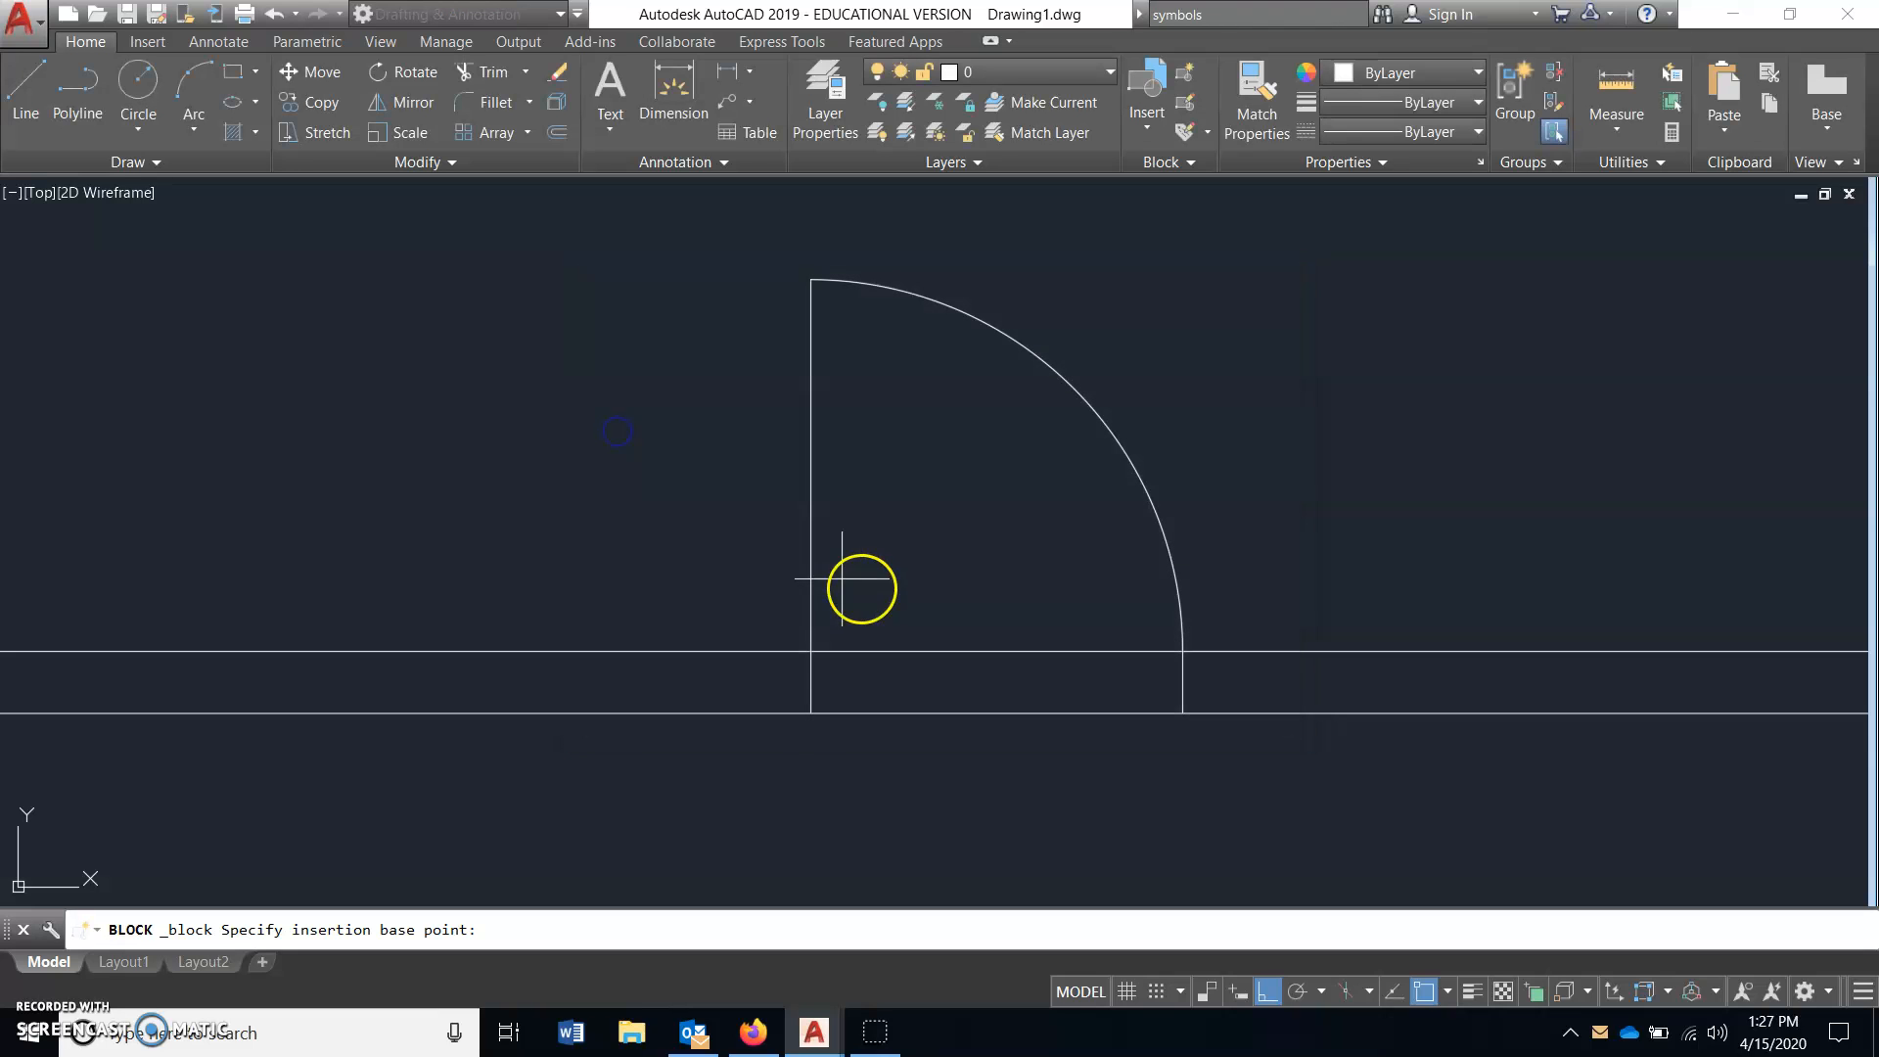
{"action": "left_click", "coordinate": [812, 714]}
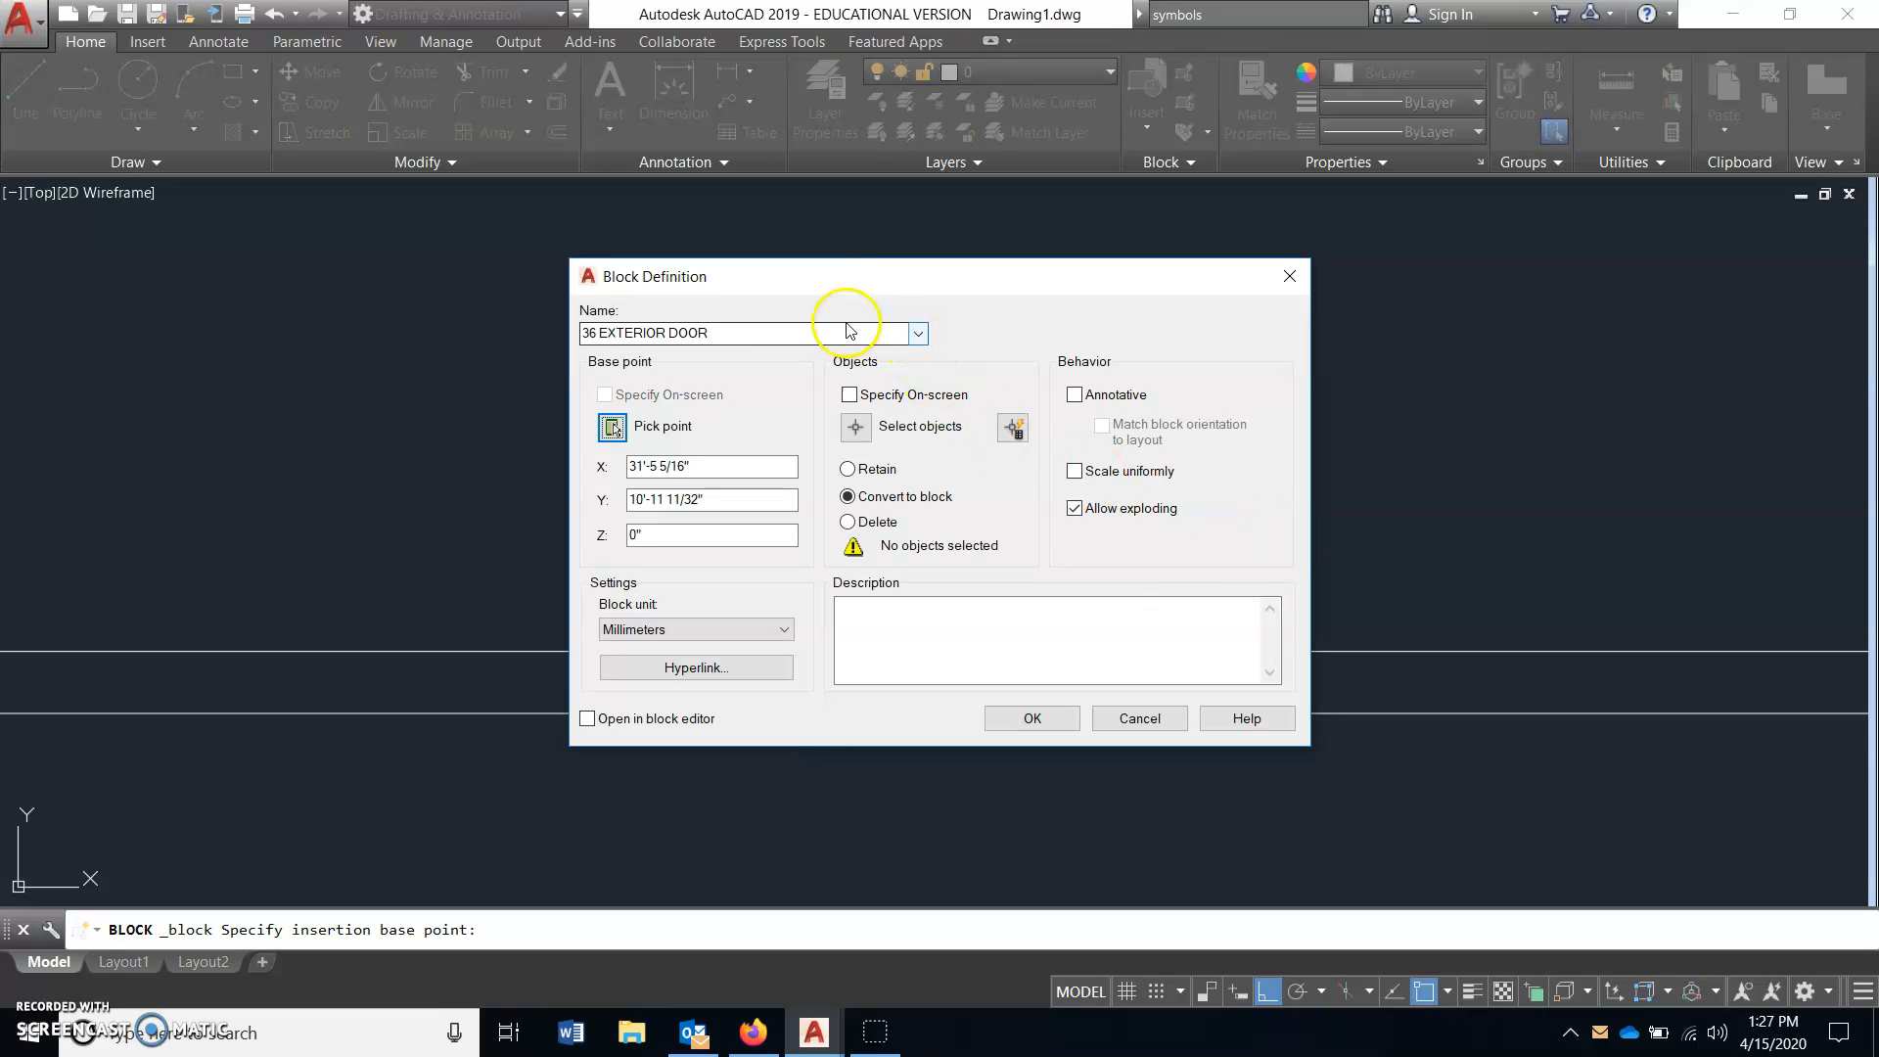
- Select the exterior door's leaf, swing arc and both jamb lines as the block's objects and create the block
{"action": "left_click", "coordinate": [856, 428]}
{"action": "left_click", "coordinate": [734, 478]}
{"action": "left_click", "coordinate": [811, 674]}
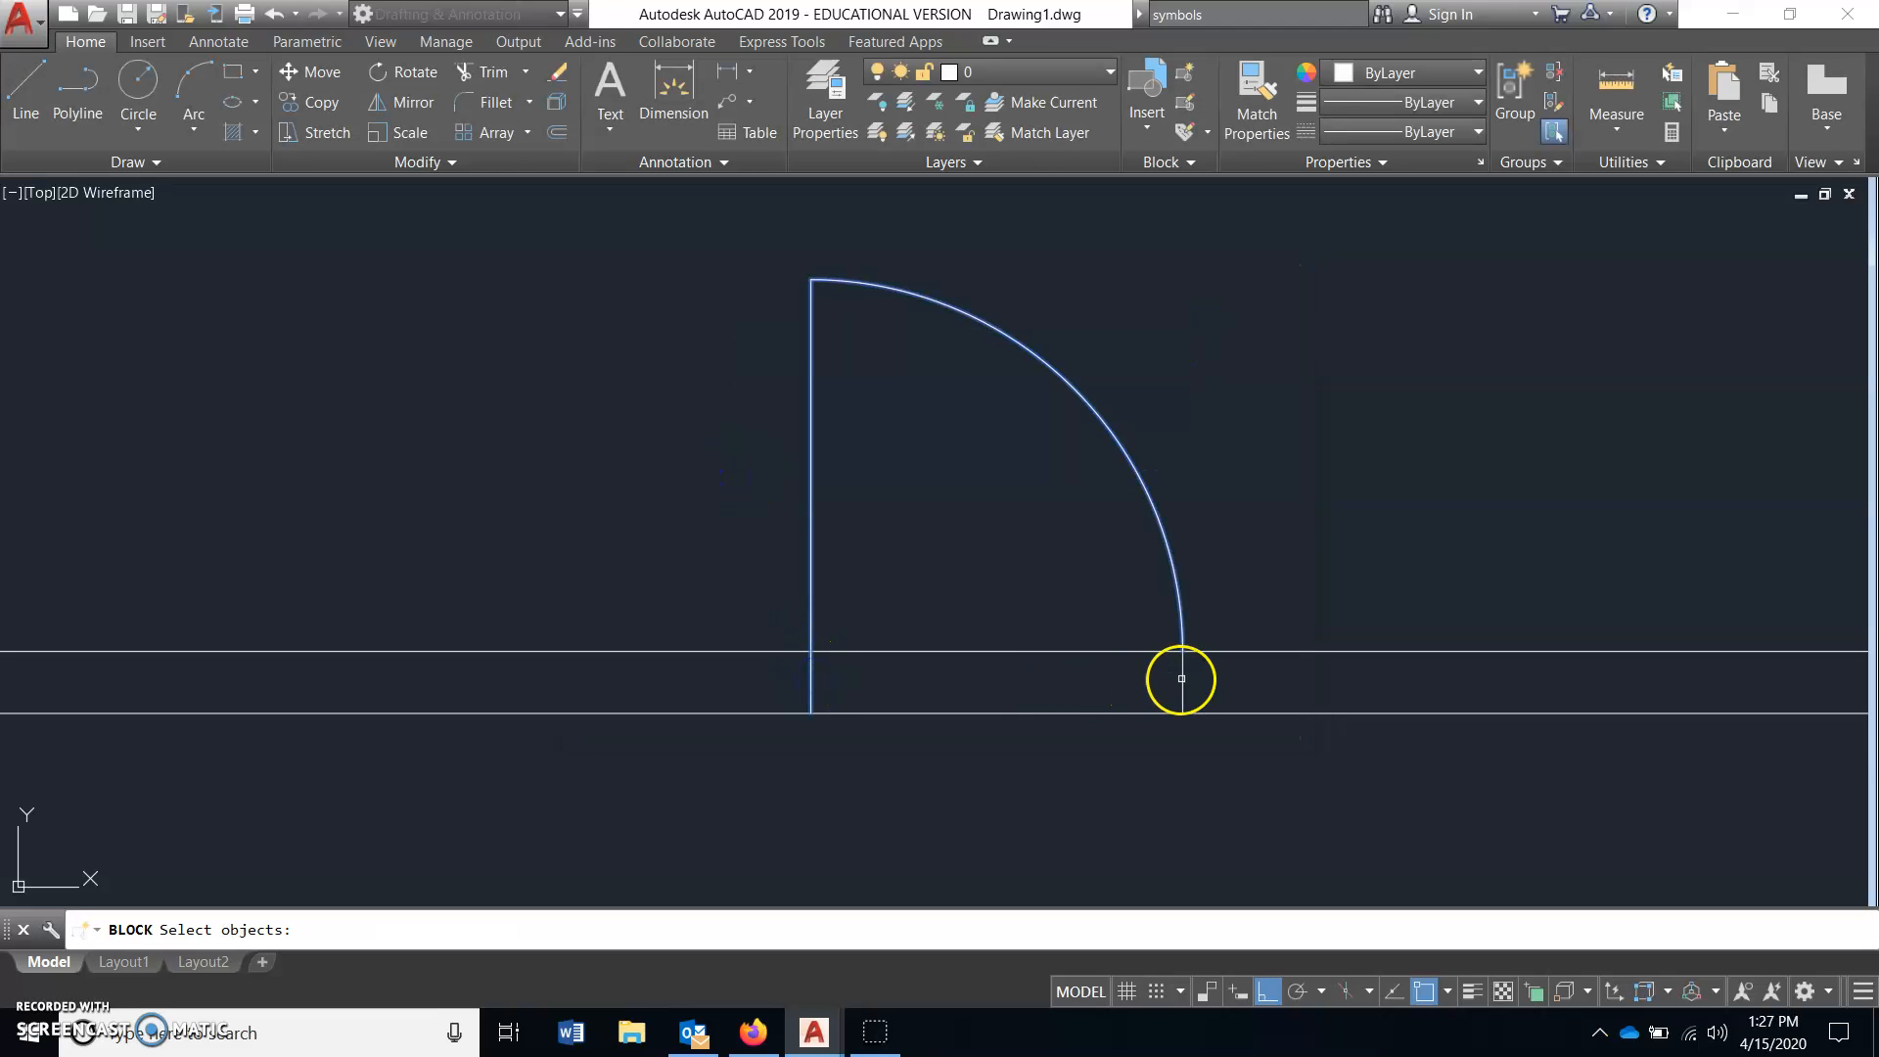
{"action": "right_click", "coordinate": [1265, 517]}
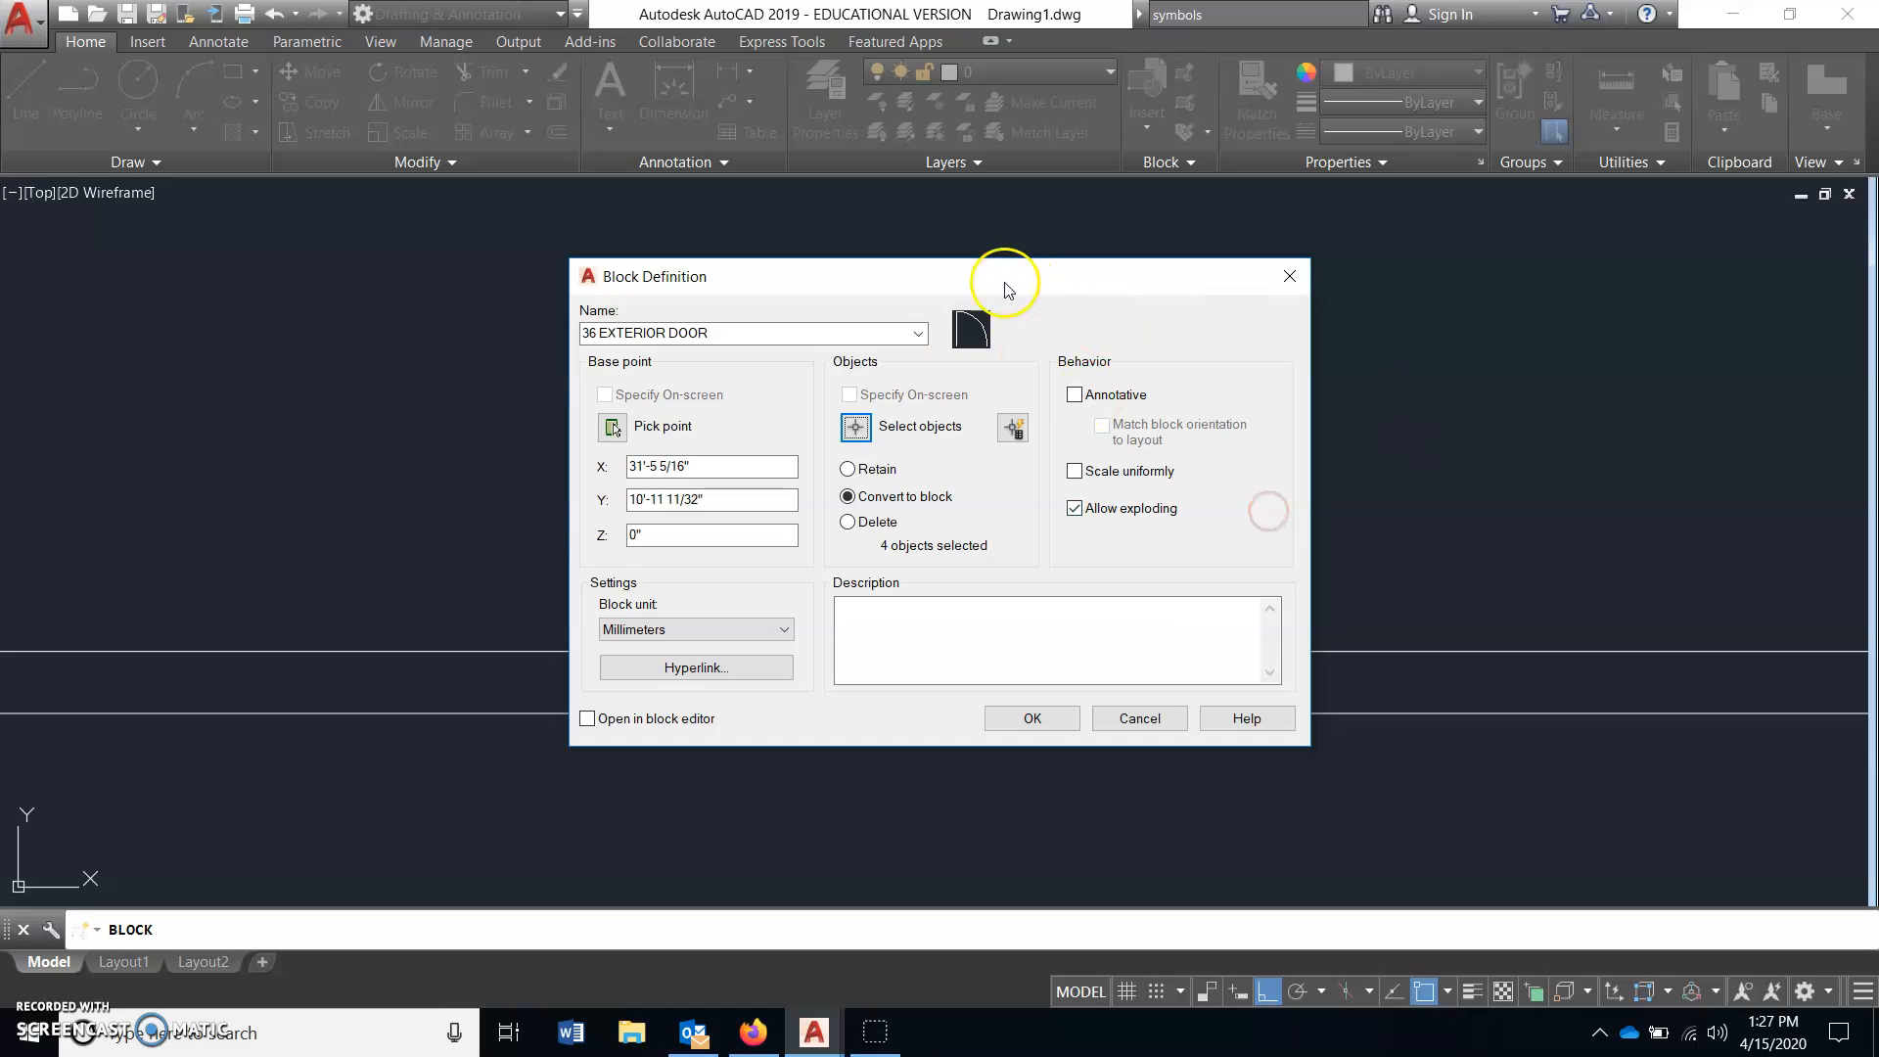
{"action": "left_click", "coordinate": [1033, 719]}
- Move the exterior door block to the DOORS & WINDOWS layer and clear the selection
{"action": "left_click", "coordinate": [1179, 437]}
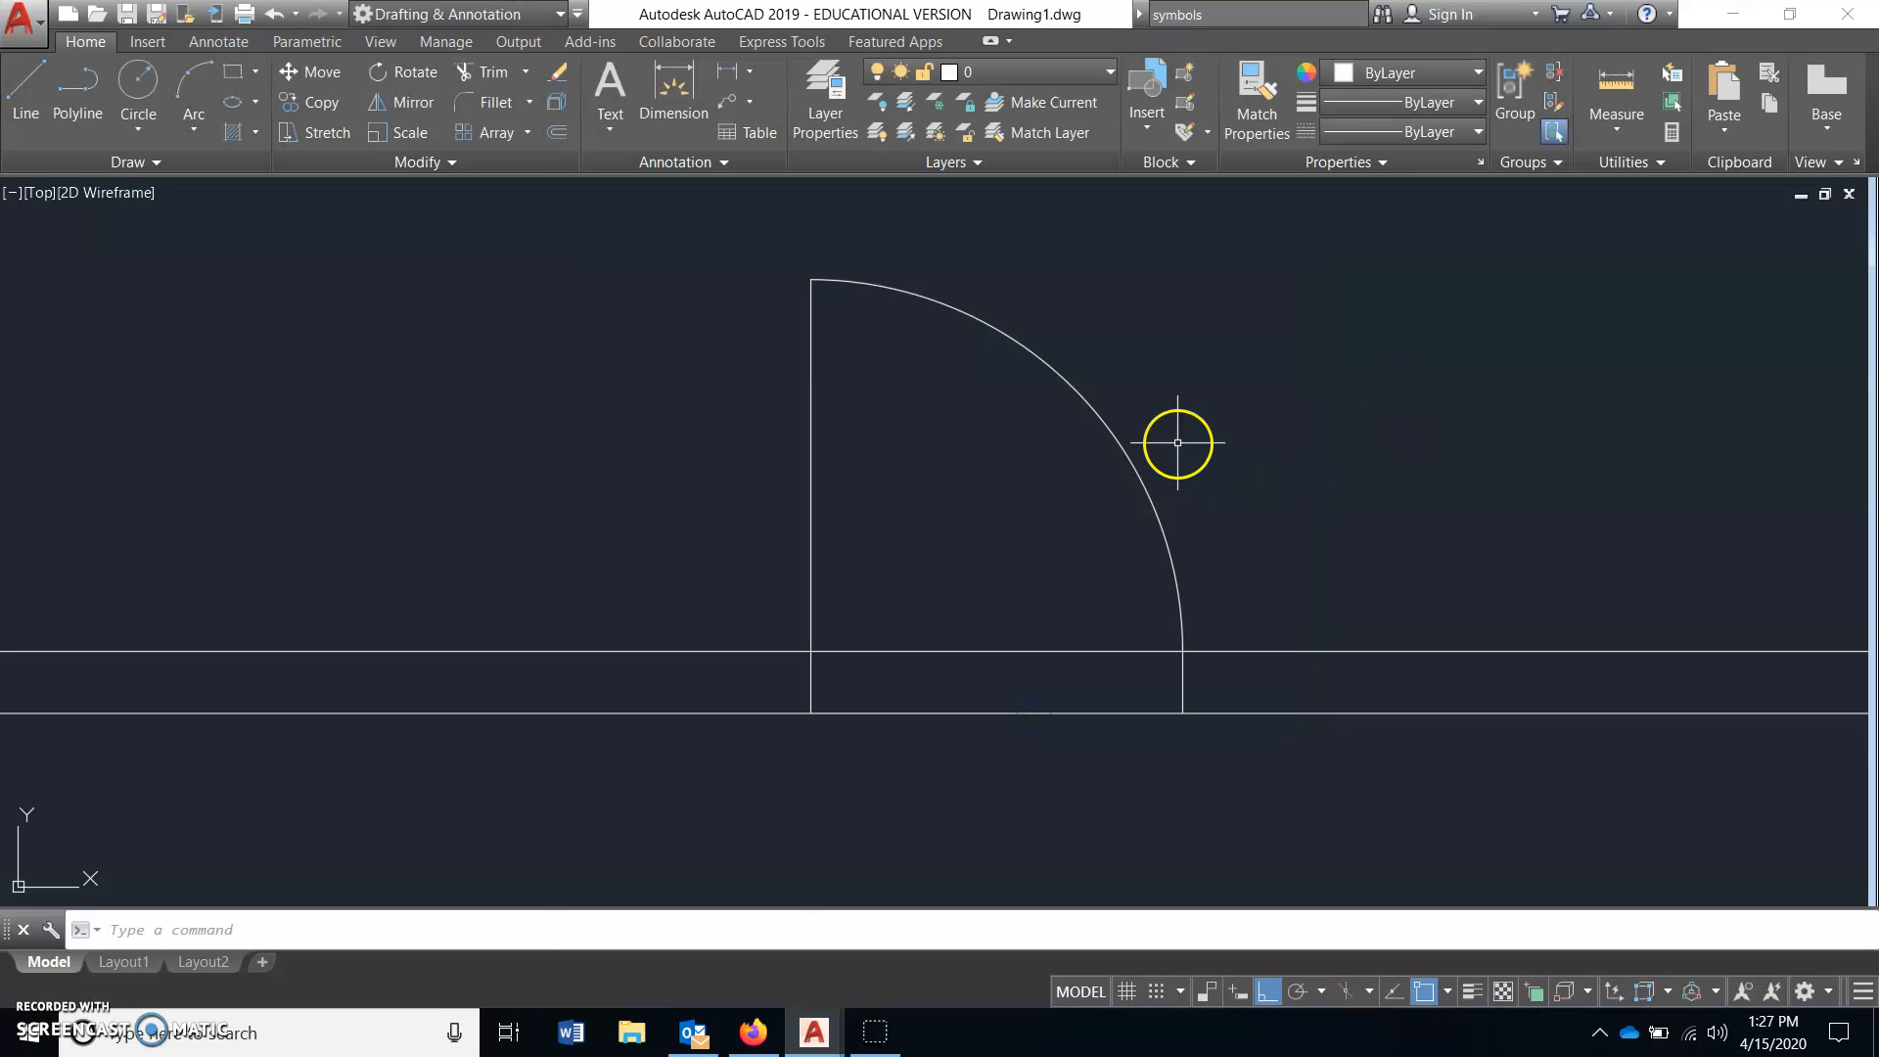
{"action": "left_click", "coordinate": [1073, 88]}
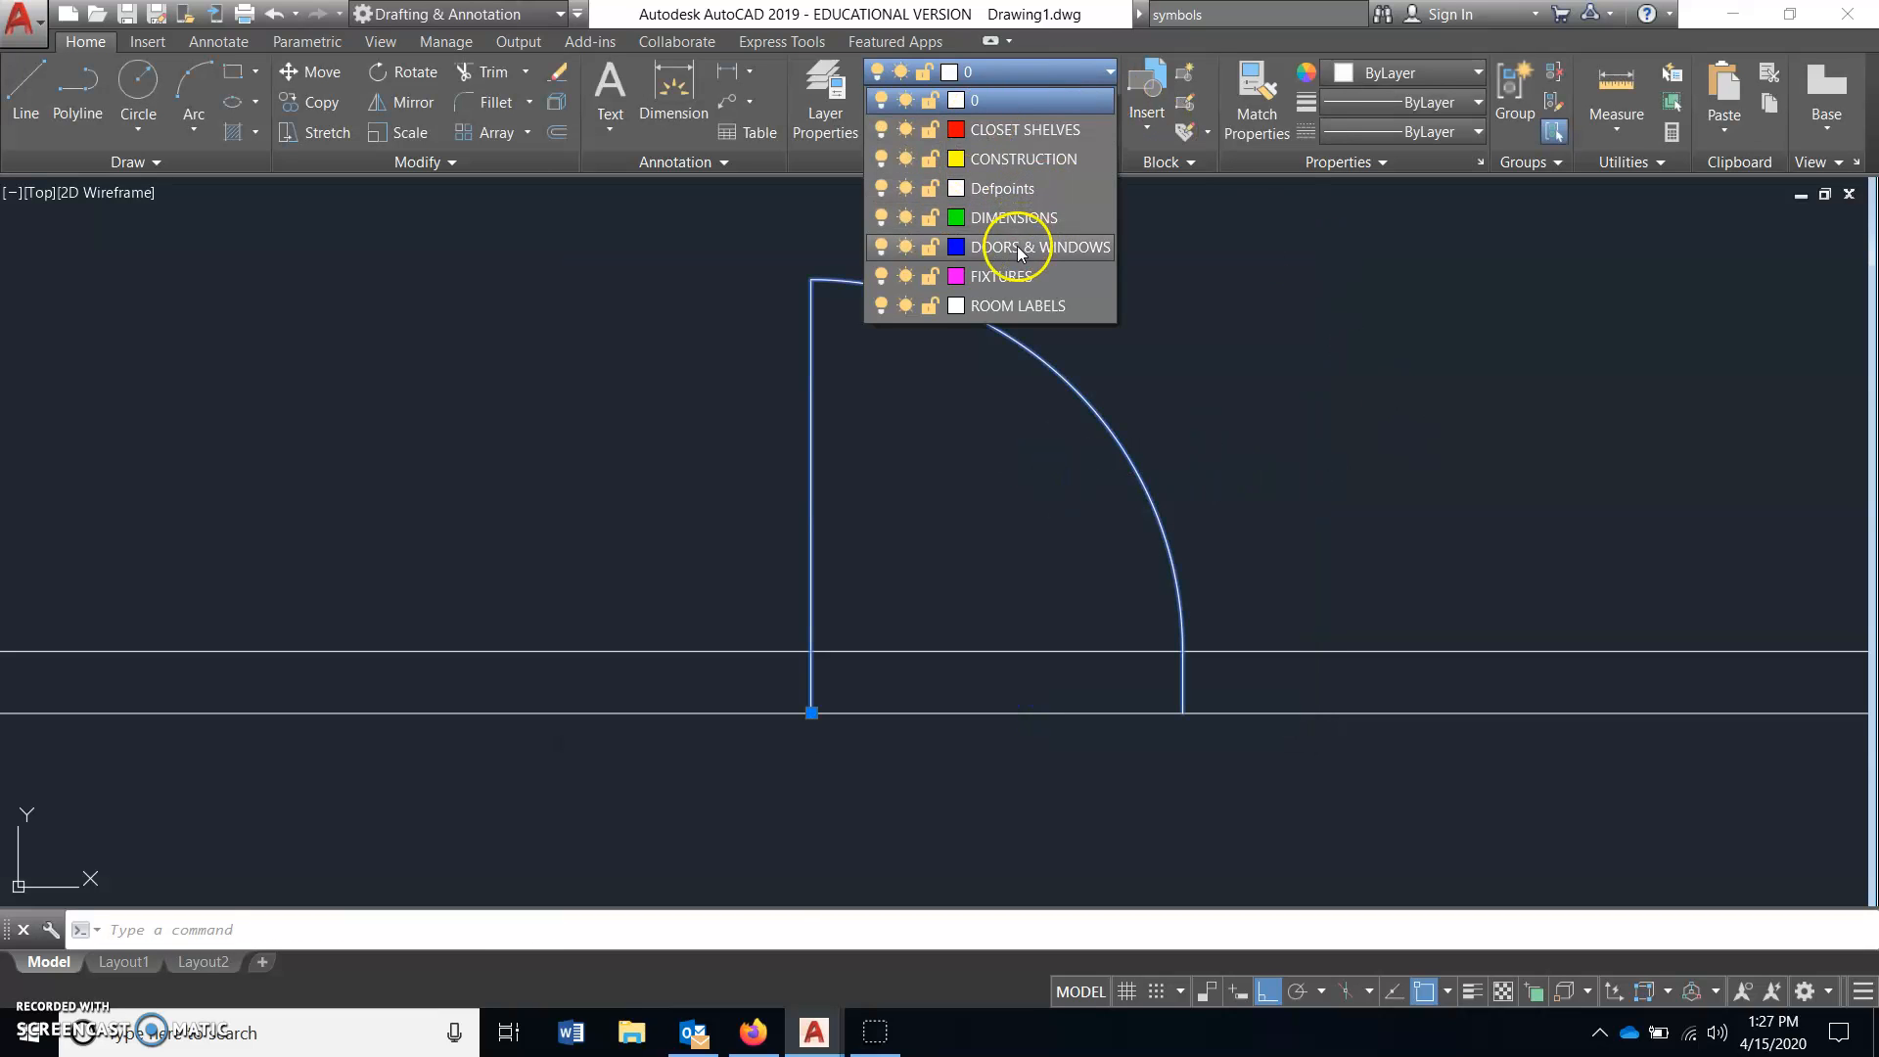
{"action": "left_click", "coordinate": [1016, 246]}
{"action": "key", "text": "Escape"}
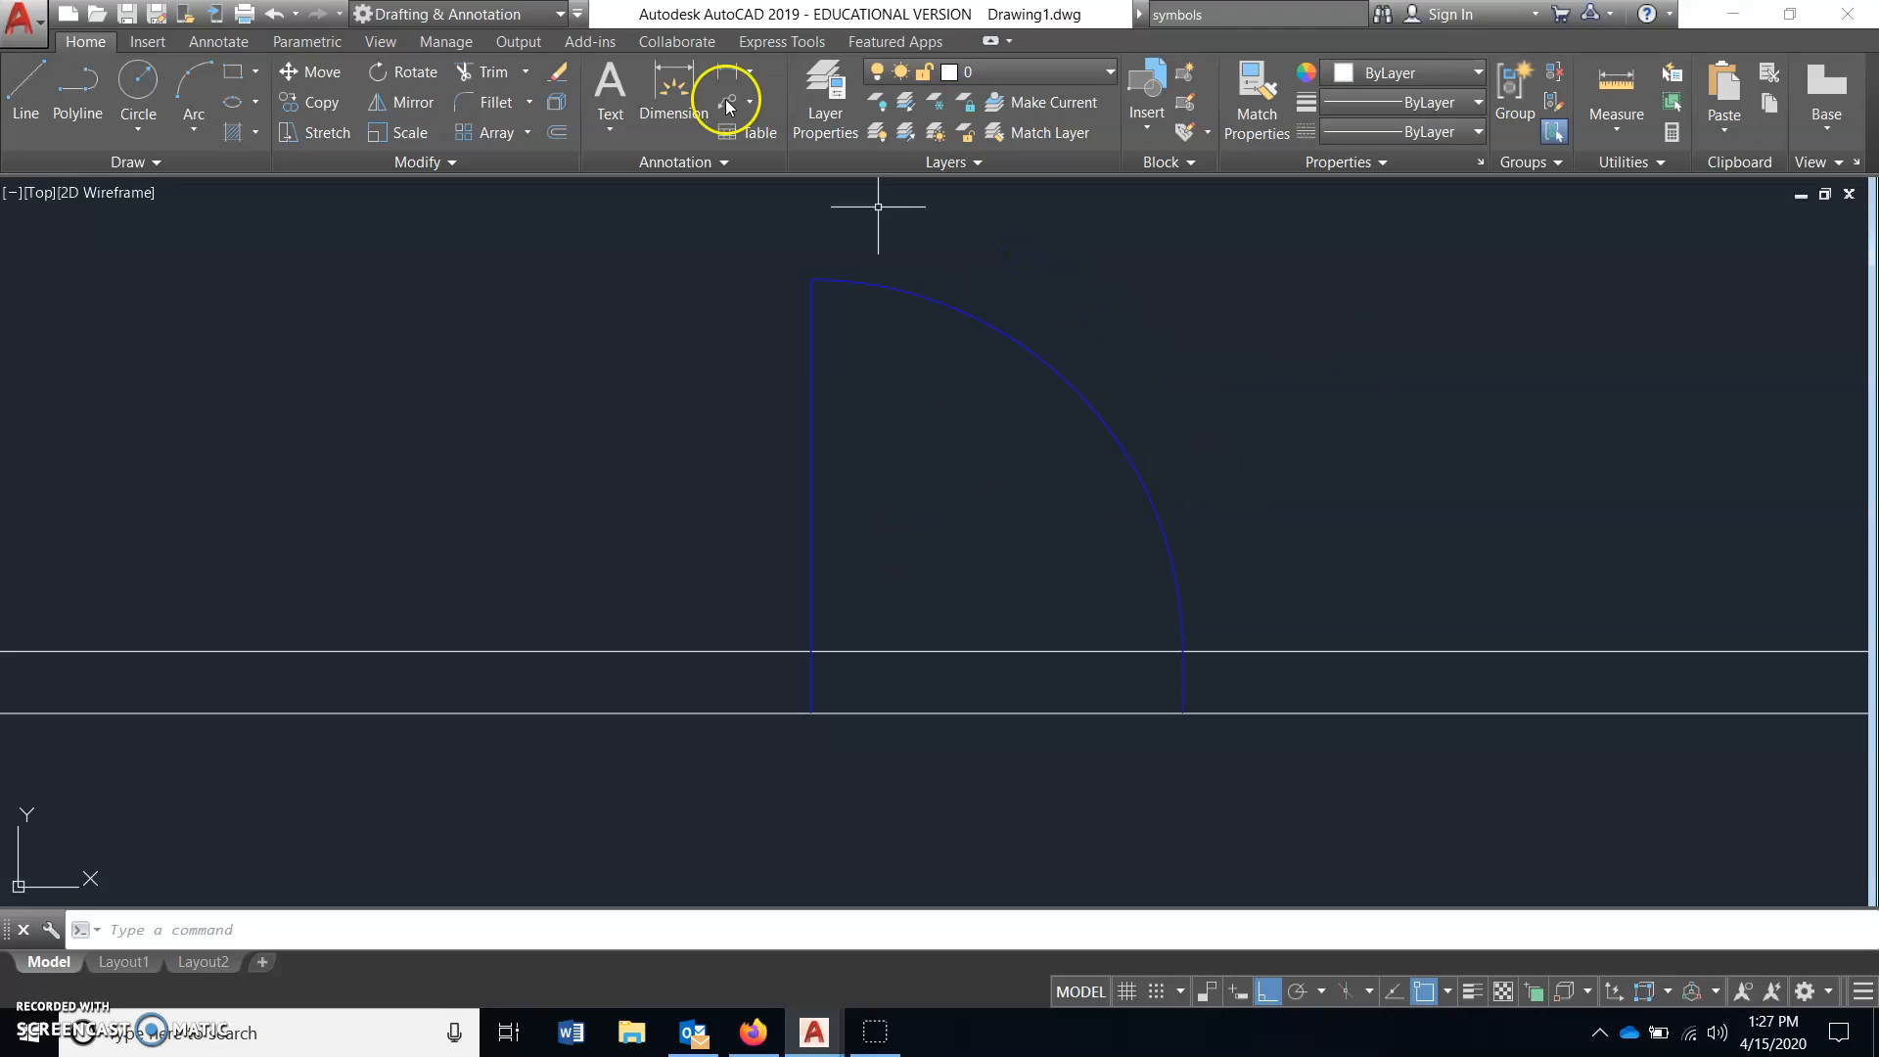
- Trim the lower wall's inner line at the exterior door's leaf, removing the part to the right of it
{"action": "left_click", "coordinate": [499, 77]}
{"action": "left_click", "coordinate": [811, 581]}
{"action": "right_click", "coordinate": [734, 584]}
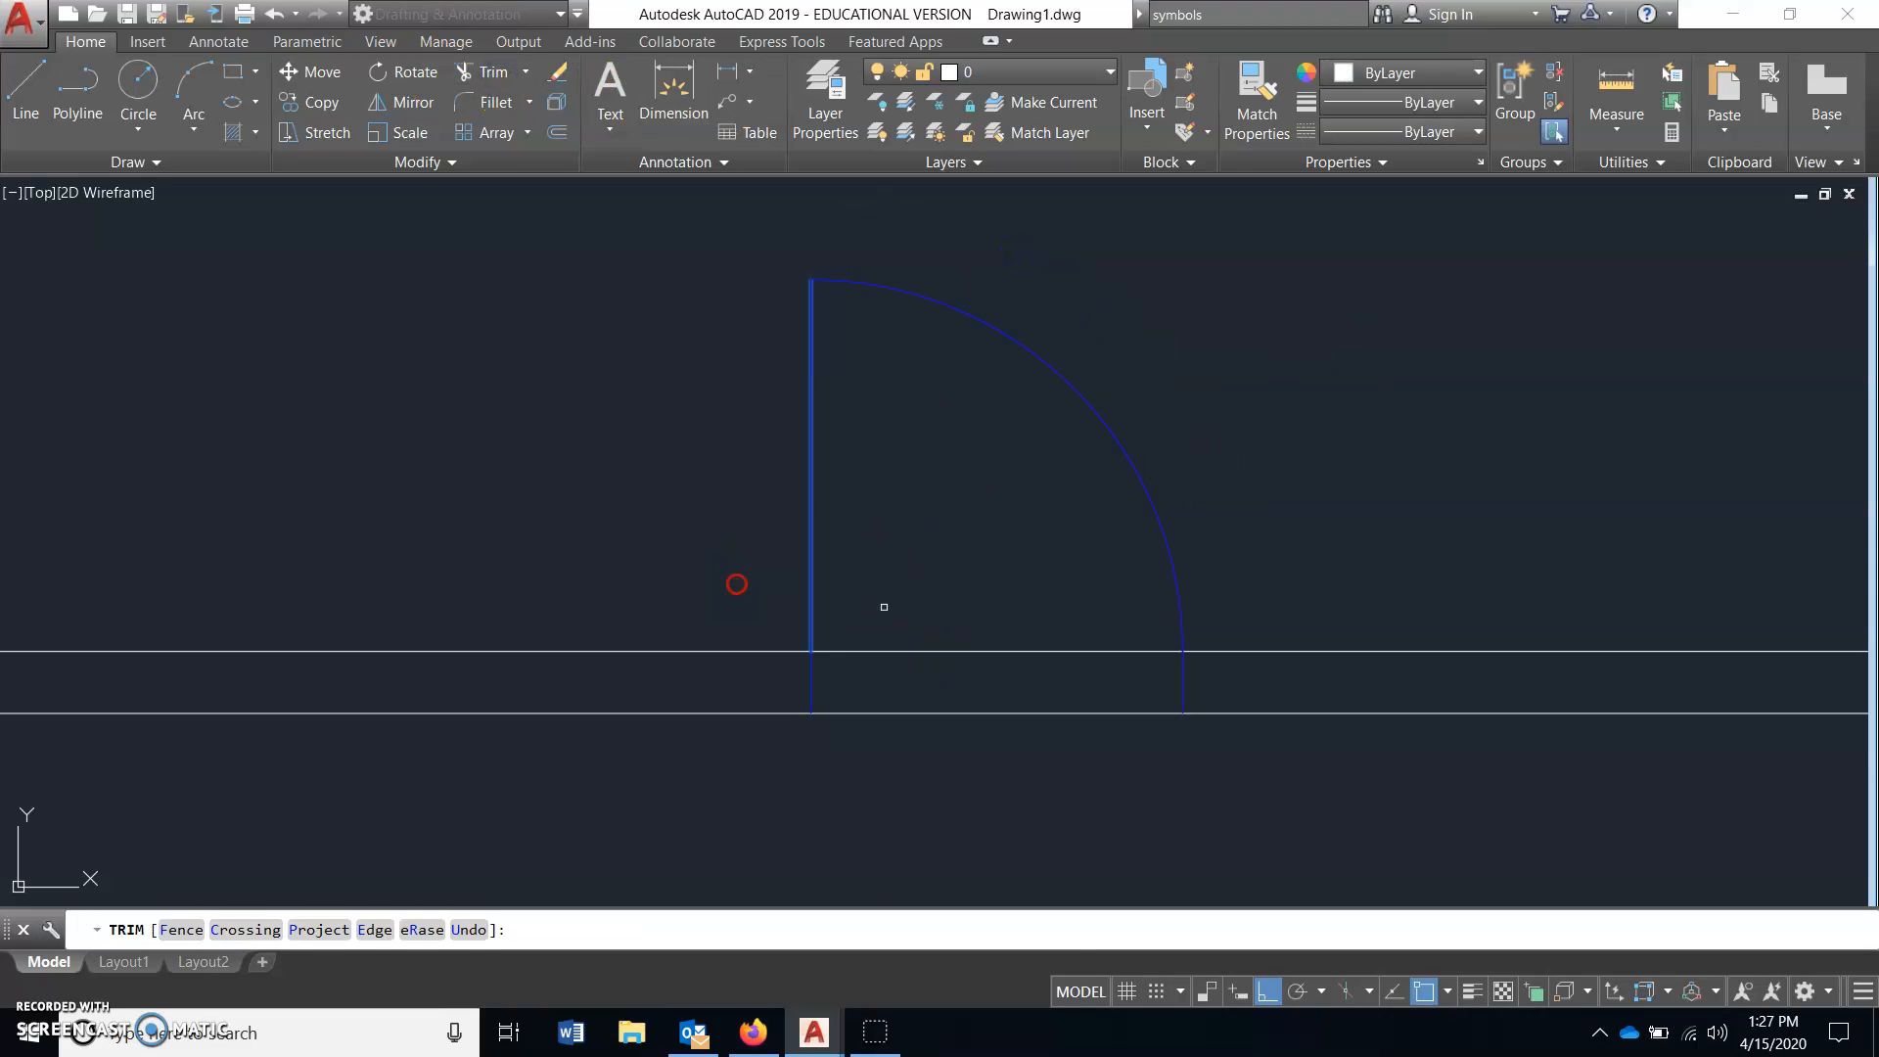
{"action": "left_click", "coordinate": [1027, 561]}
{"action": "left_click", "coordinate": [947, 739]}
{"action": "left_click", "coordinate": [1053, 672]}
{"action": "left_click", "coordinate": [1005, 789]}
{"action": "right_click", "coordinate": [1280, 763]}
- Trim the lower wall's outer line at the exterior door's right jamb, removing the part to the left of it
{"action": "right_click", "coordinate": [1252, 715]}
{"action": "left_click", "coordinate": [1186, 686]}
{"action": "right_click", "coordinate": [1169, 696]}
{"action": "left_click", "coordinate": [1127, 673]}
{"action": "left_click", "coordinate": [1078, 751]}
{"action": "right_click", "coordinate": [1098, 749]}
- Redraw the lower wall's outer line from the building's lower-left outer corner to the base of the exterior door's left jamb
{"action": "scroll", "coordinate": [970, 734], "scroll_direction": "down", "scroll_amount": 4}
{"action": "middle_click_drag", "start_coordinate": [970, 734], "coordinate": [1204, 673]}
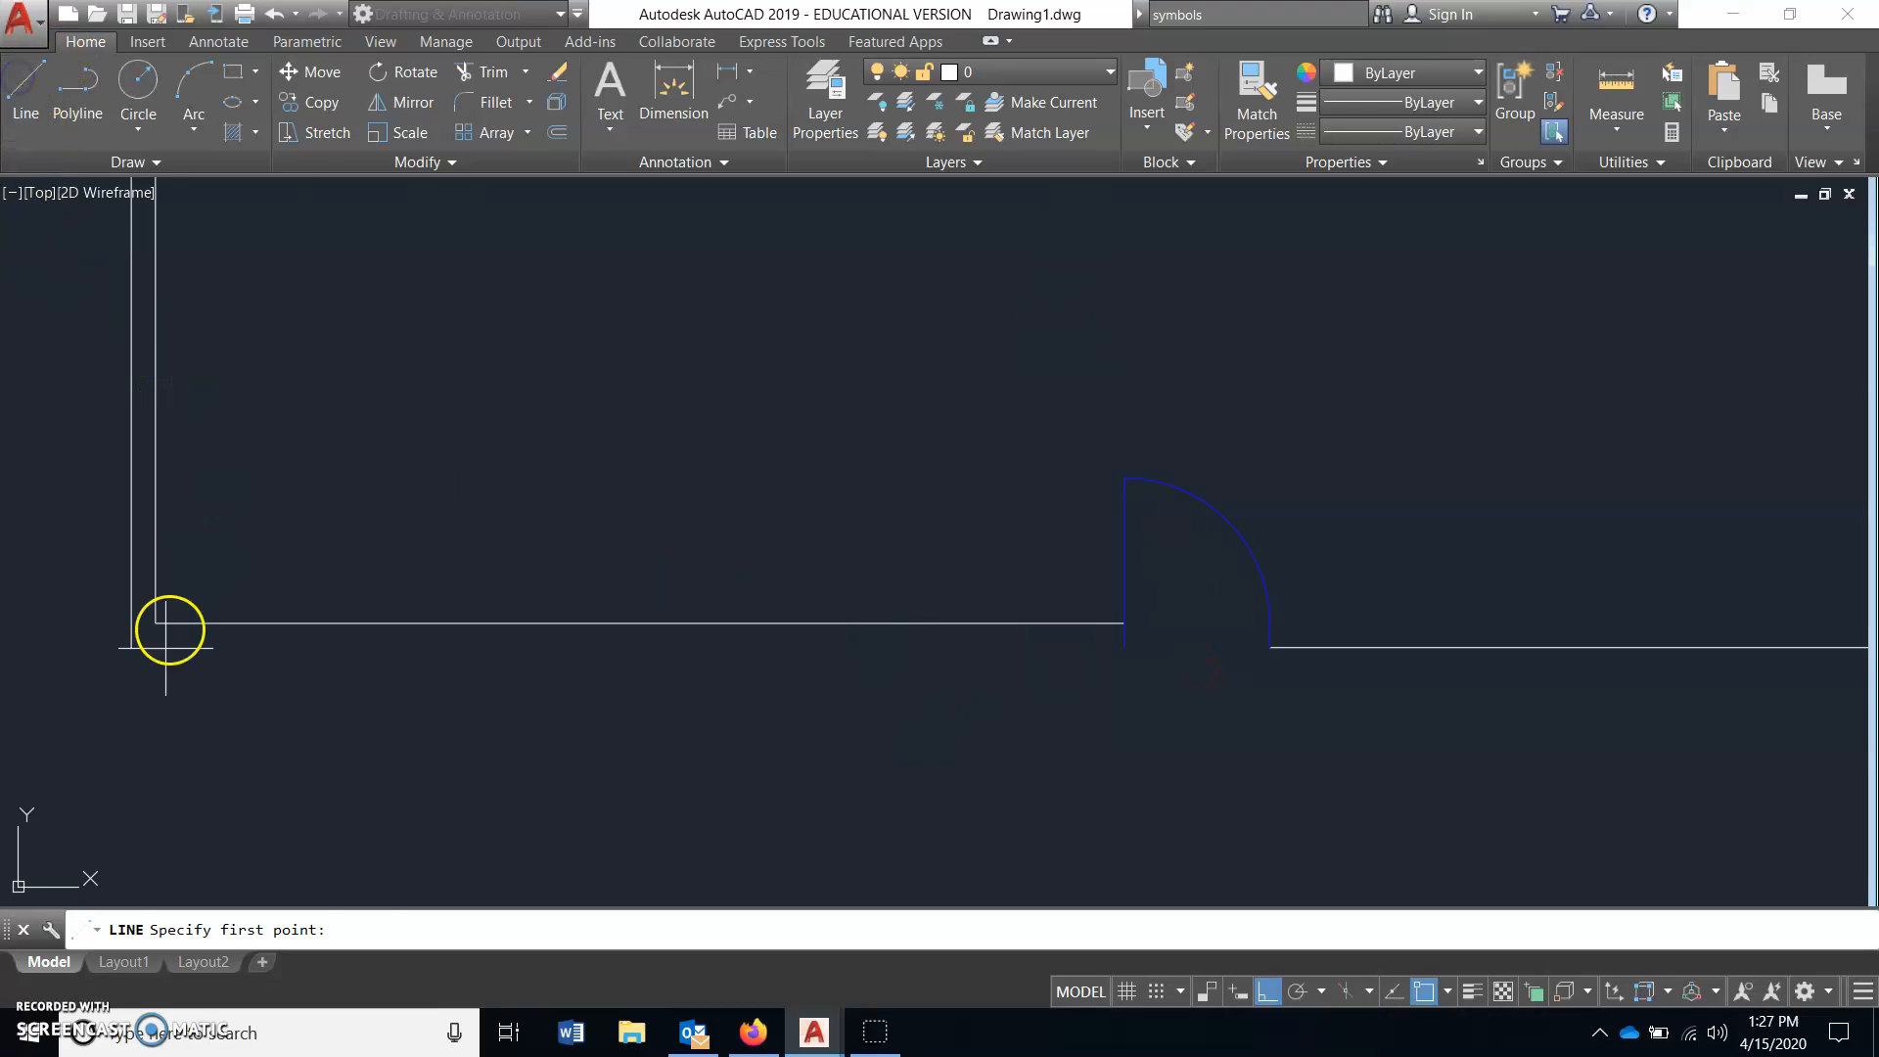
{"action": "left_click", "coordinate": [131, 646]}
{"action": "left_click", "coordinate": [1125, 648]}
{"action": "right_click", "coordinate": [1124, 648]}
- Redraw the lower wall's inner line from the building's lower-right inner corner to the top of the exterior door's right jamb
{"action": "scroll", "coordinate": [1318, 772], "scroll_direction": "down", "scroll_amount": 2}
{"action": "middle_click_drag", "start_coordinate": [1318, 773], "coordinate": [1165, 739]}
{"action": "scroll", "coordinate": [1164, 739], "scroll_direction": "down", "scroll_amount": 2}
{"action": "right_click", "coordinate": [1437, 706]}
{"action": "scroll", "coordinate": [1452, 679], "scroll_direction": "up", "scroll_amount": 4}
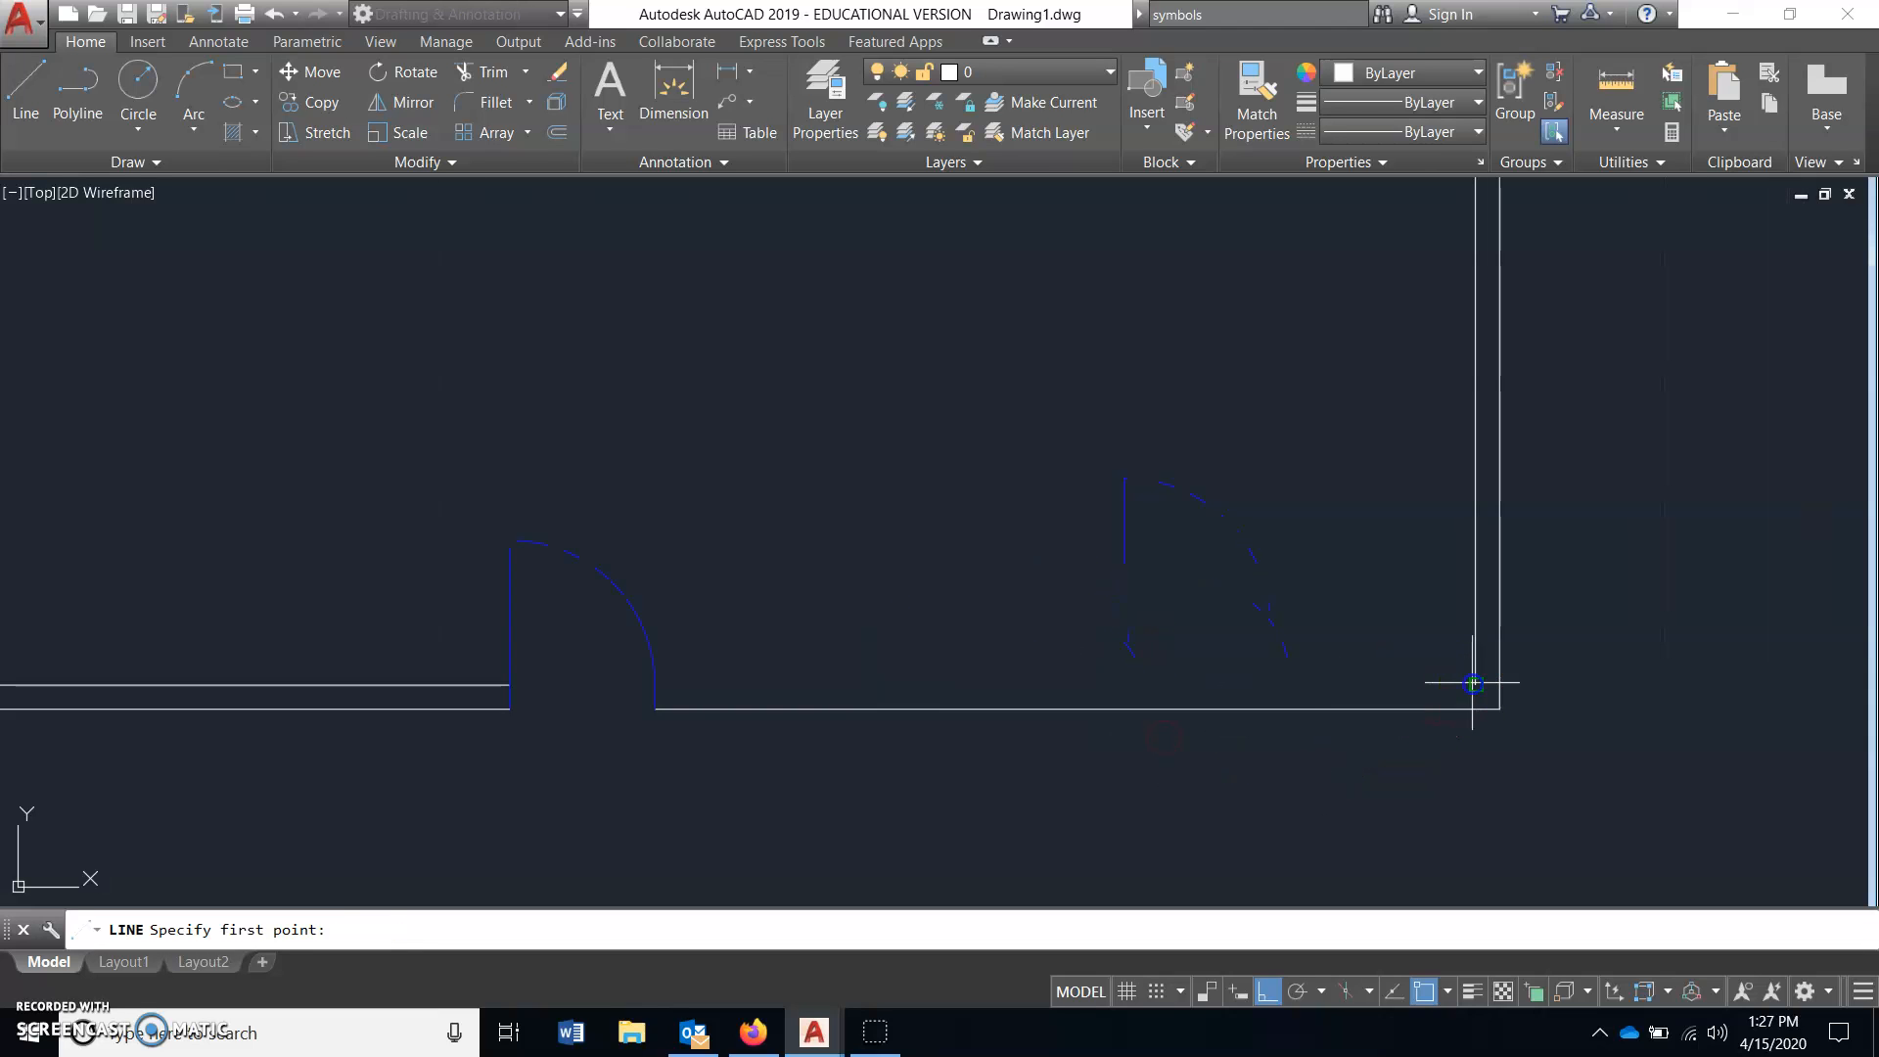
{"action": "left_click", "coordinate": [1473, 683]}
{"action": "left_click", "coordinate": [655, 683]}
{"action": "right_click", "coordinate": [655, 683]}
- Draw a wall end line between the inner and outer wall lines on each side of the exterior door opening
{"action": "scroll", "coordinate": [839, 701], "scroll_direction": "down", "scroll_amount": 2}
{"action": "middle_click_drag", "start_coordinate": [838, 701], "coordinate": [977, 747]}
{"action": "scroll", "coordinate": [953, 740], "scroll_direction": "down", "scroll_amount": 1}
{"action": "scroll", "coordinate": [868, 741], "scroll_direction": "up", "scroll_amount": 1}
{"action": "scroll", "coordinate": [869, 732], "scroll_direction": "up", "scroll_amount": 3}
{"action": "right_click", "coordinate": [875, 714]}
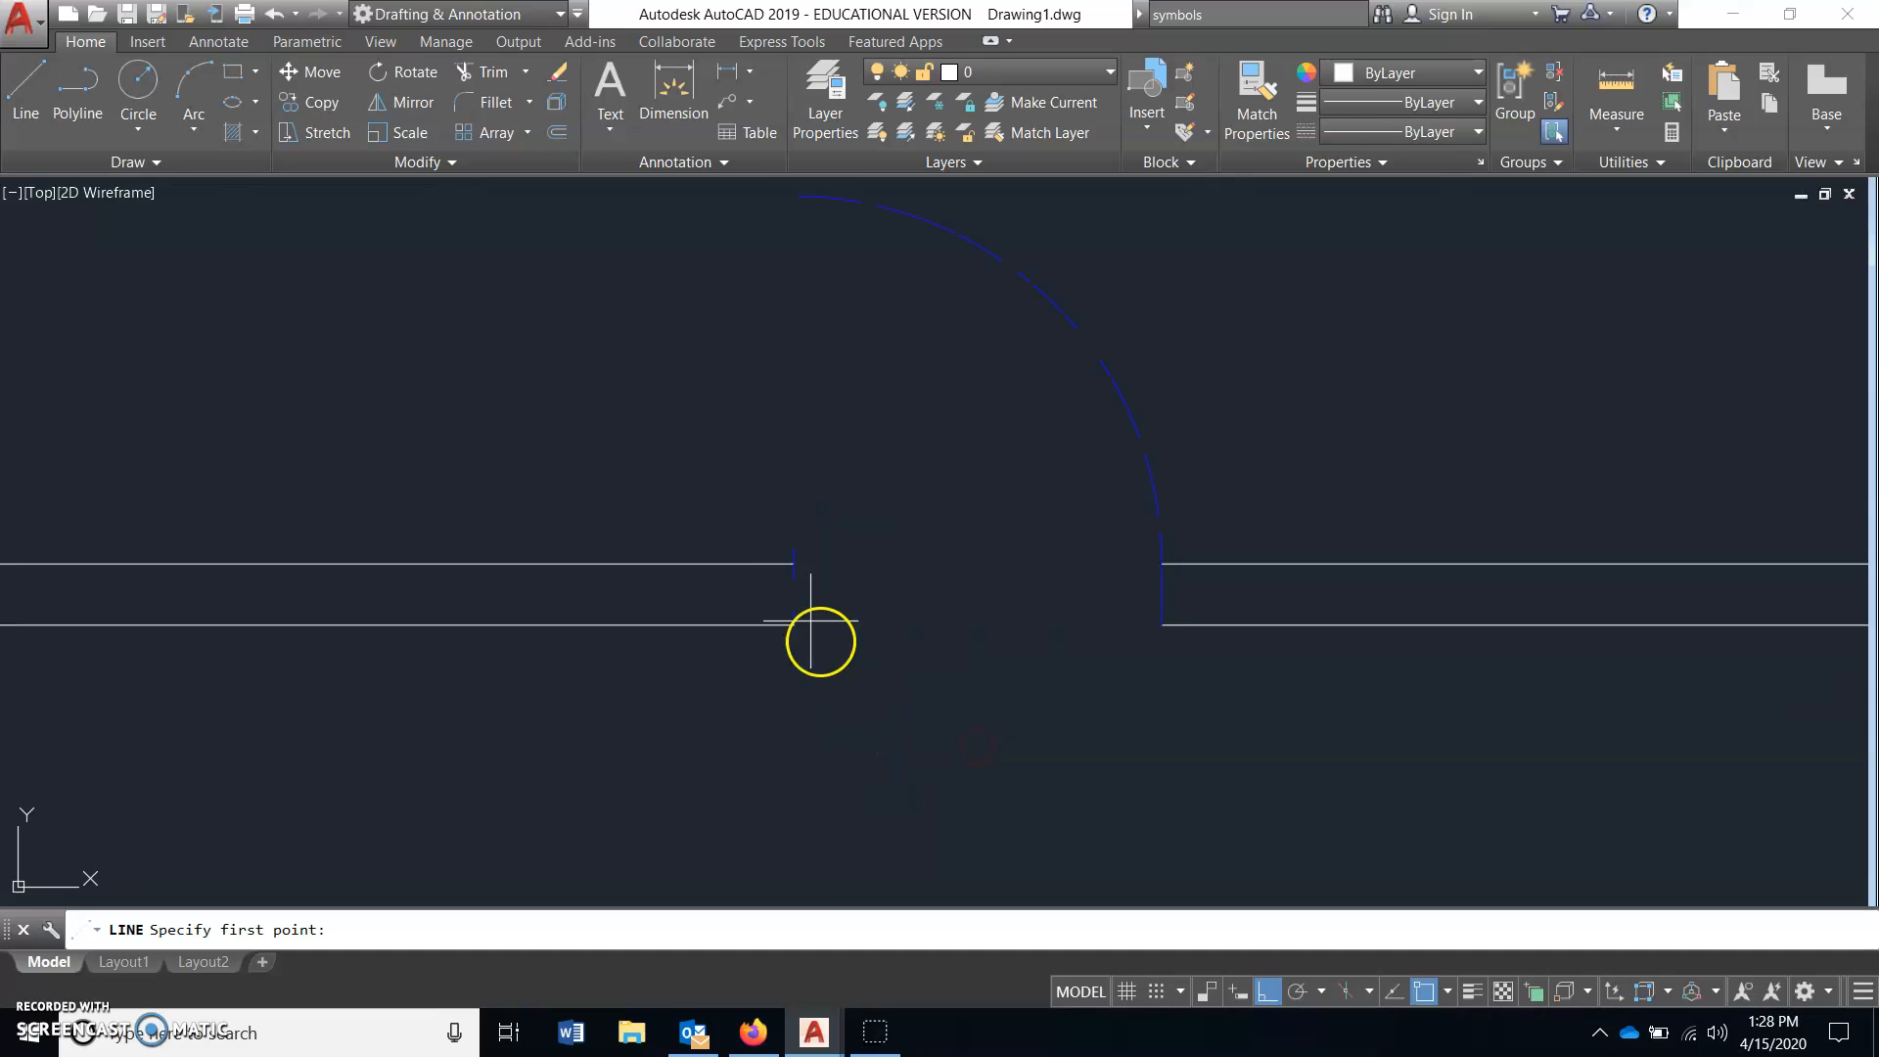
{"action": "left_click", "coordinate": [795, 565]}
{"action": "right_click", "coordinate": [794, 629]}
{"action": "right_click", "coordinate": [1074, 685]}
{"action": "left_click", "coordinate": [1164, 567]}
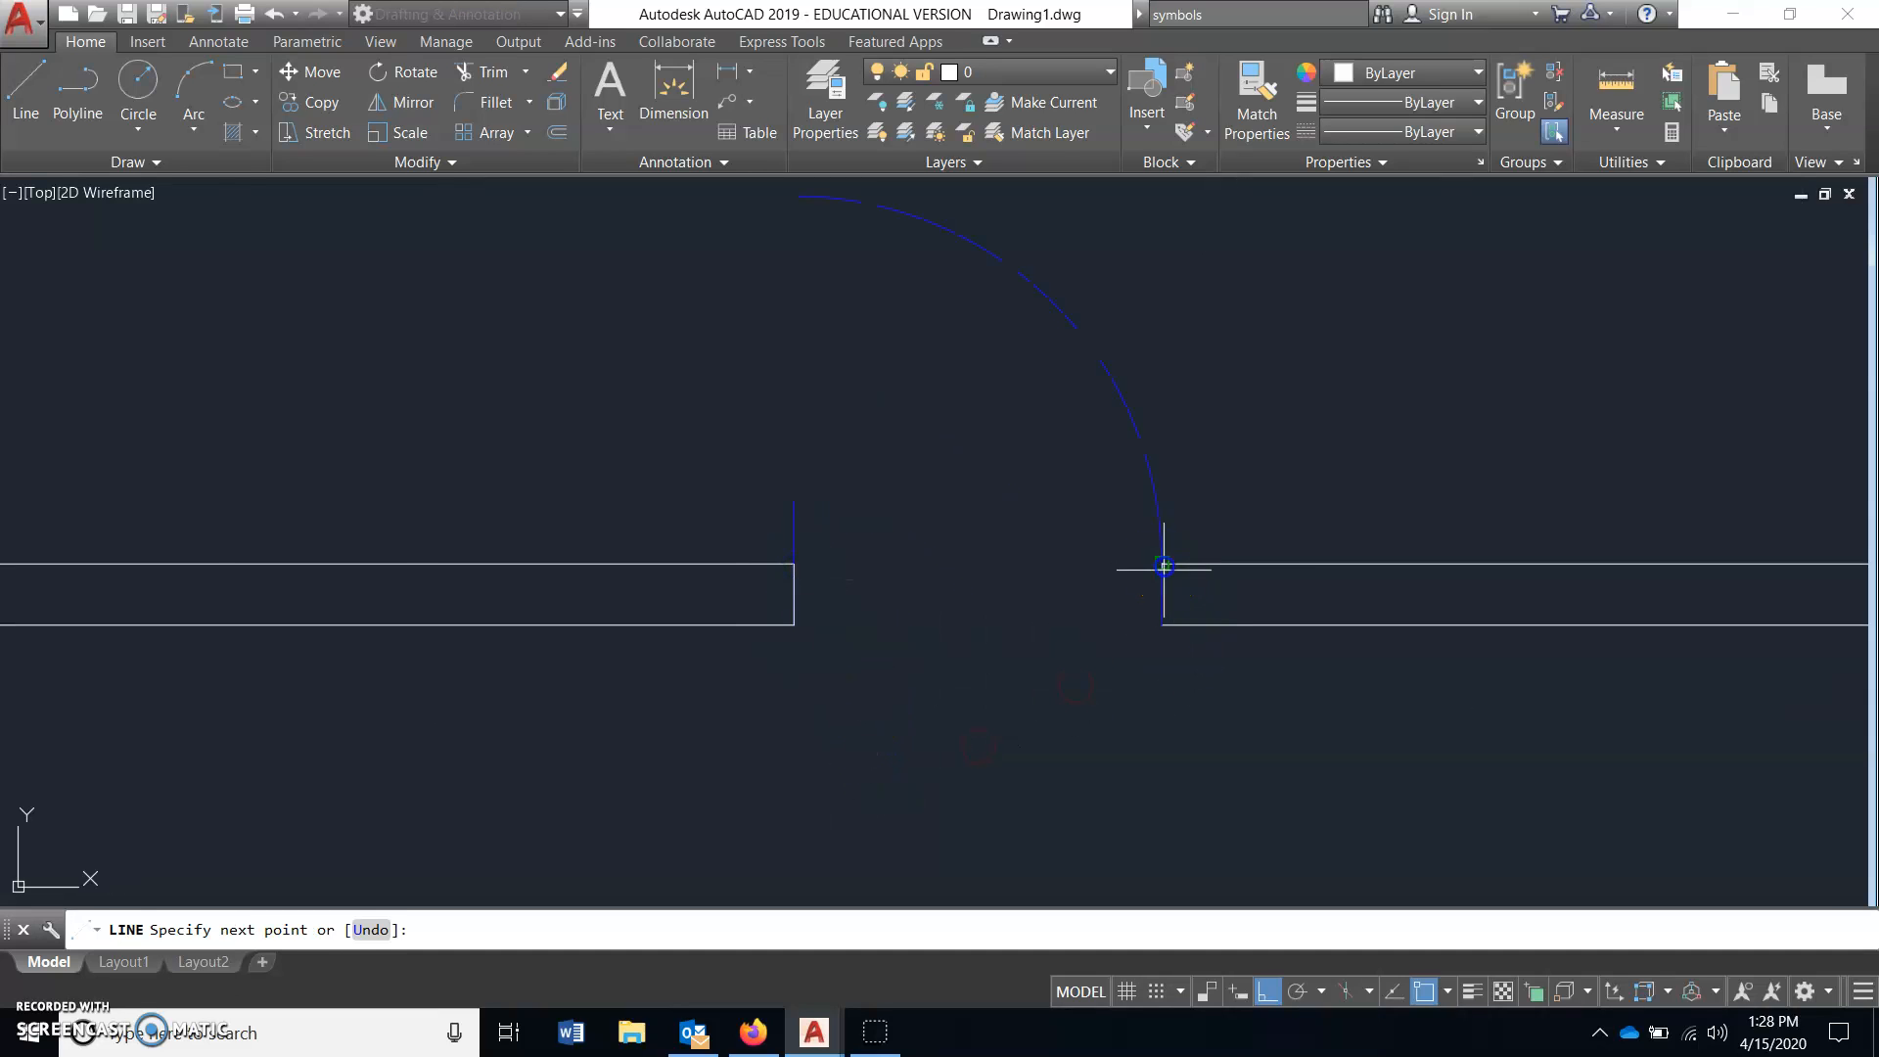
{"action": "left_click", "coordinate": [1168, 623]}
{"action": "right_click", "coordinate": [1174, 629]}
- Delete the exterior door block from the lower wall, leaving the opening empty
{"action": "scroll", "coordinate": [1354, 728], "scroll_direction": "down", "scroll_amount": 2}
{"action": "middle_click_drag", "start_coordinate": [1354, 729], "coordinate": [1149, 734]}
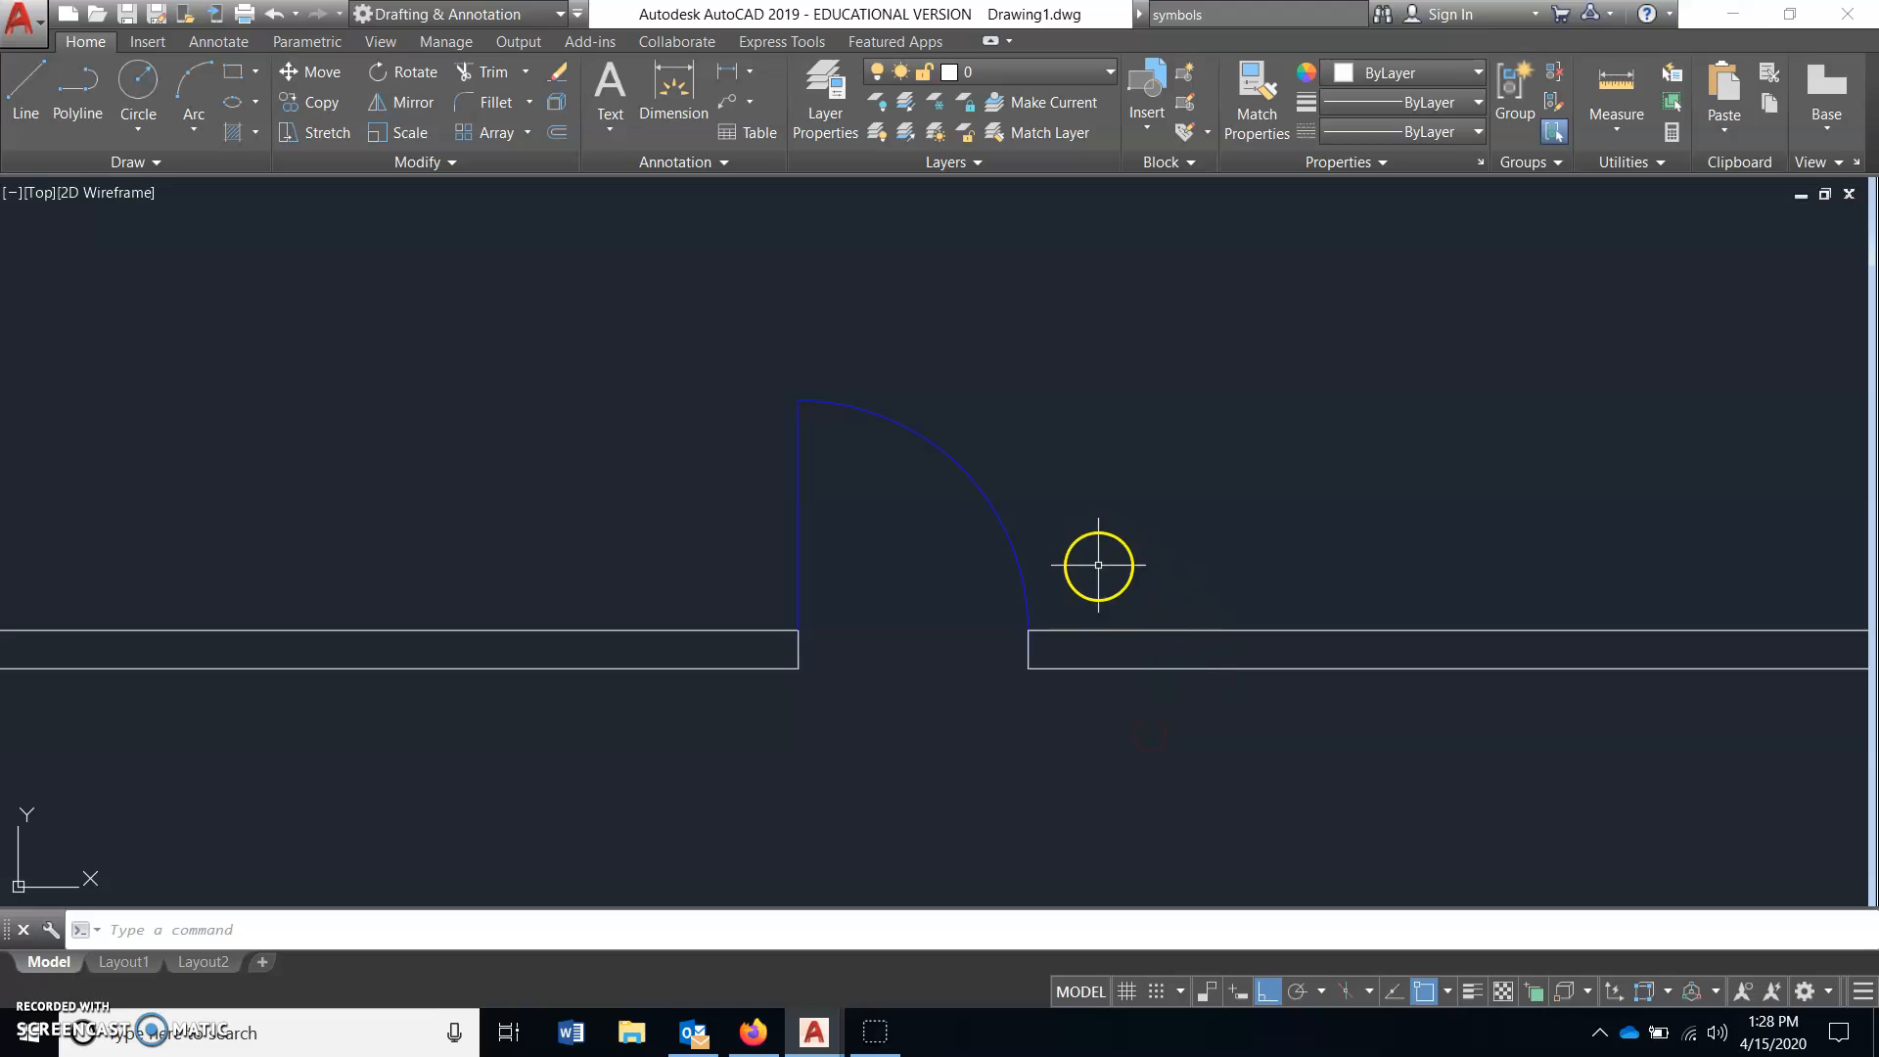
{"action": "left_click", "coordinate": [975, 487]}
{"action": "key", "text": "Delete"}
{"action": "scroll", "coordinate": [1023, 764], "scroll_direction": "down", "scroll_amount": 2}
{"action": "middle_click_drag", "start_coordinate": [1023, 773], "coordinate": [1038, 771]}
{"action": "scroll", "coordinate": [852, 731], "scroll_direction": "up", "scroll_amount": 2}
{"action": "scroll", "coordinate": [982, 693], "scroll_direction": "up", "scroll_amount": 2}
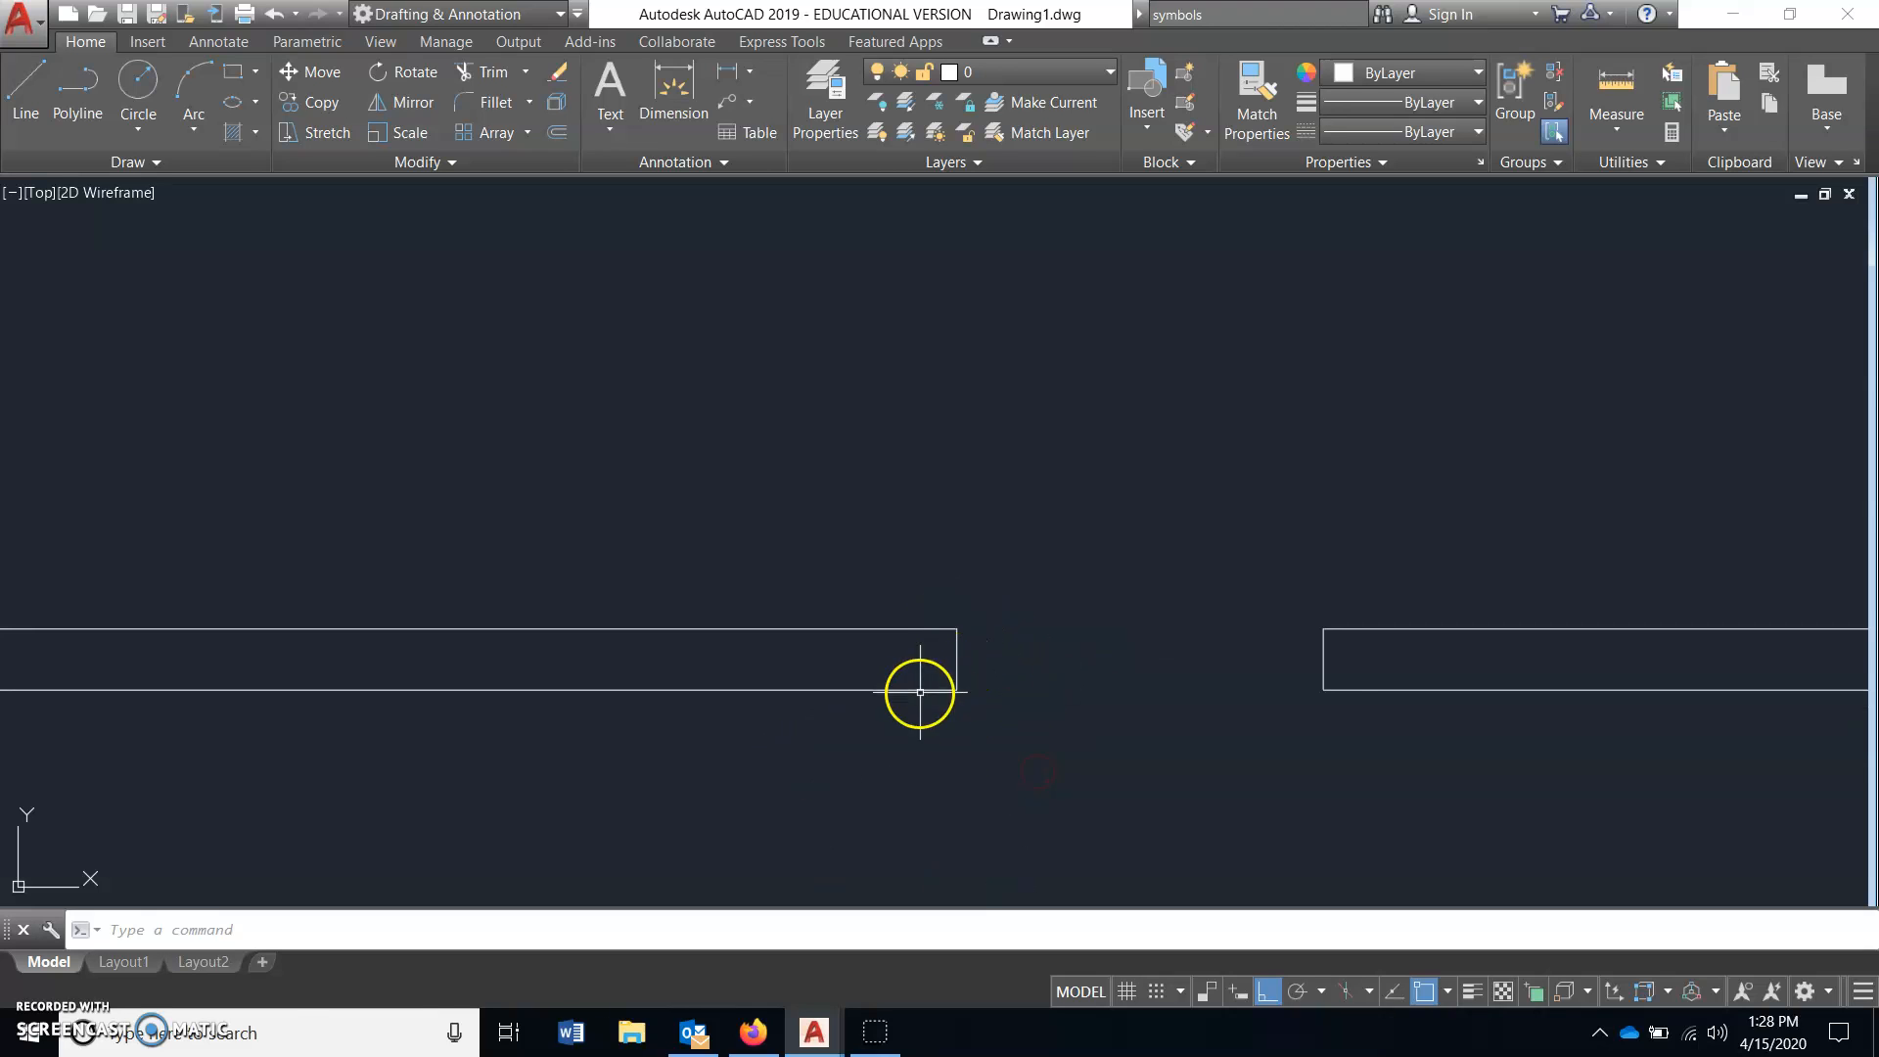
- Delete the bathtub block from the bathroom
{"action": "scroll", "coordinate": [1356, 683], "scroll_direction": "down", "scroll_amount": 2}
{"action": "middle_click_drag", "start_coordinate": [1358, 677], "coordinate": [1178, 663]}
{"action": "scroll", "coordinate": [1316, 550], "scroll_direction": "down", "scroll_amount": 4}
{"action": "middle_click_drag", "start_coordinate": [1346, 587], "coordinate": [1214, 694]}
{"action": "scroll", "coordinate": [1224, 638], "scroll_direction": "down", "scroll_amount": 4}
{"action": "middle_click_drag", "start_coordinate": [1192, 444], "coordinate": [1103, 725]}
{"action": "scroll", "coordinate": [1190, 578], "scroll_direction": "up", "scroll_amount": 6}
{"action": "middle_click_drag", "start_coordinate": [1189, 577], "coordinate": [1078, 525]}
{"action": "scroll", "coordinate": [1131, 435], "scroll_direction": "up", "scroll_amount": 2}
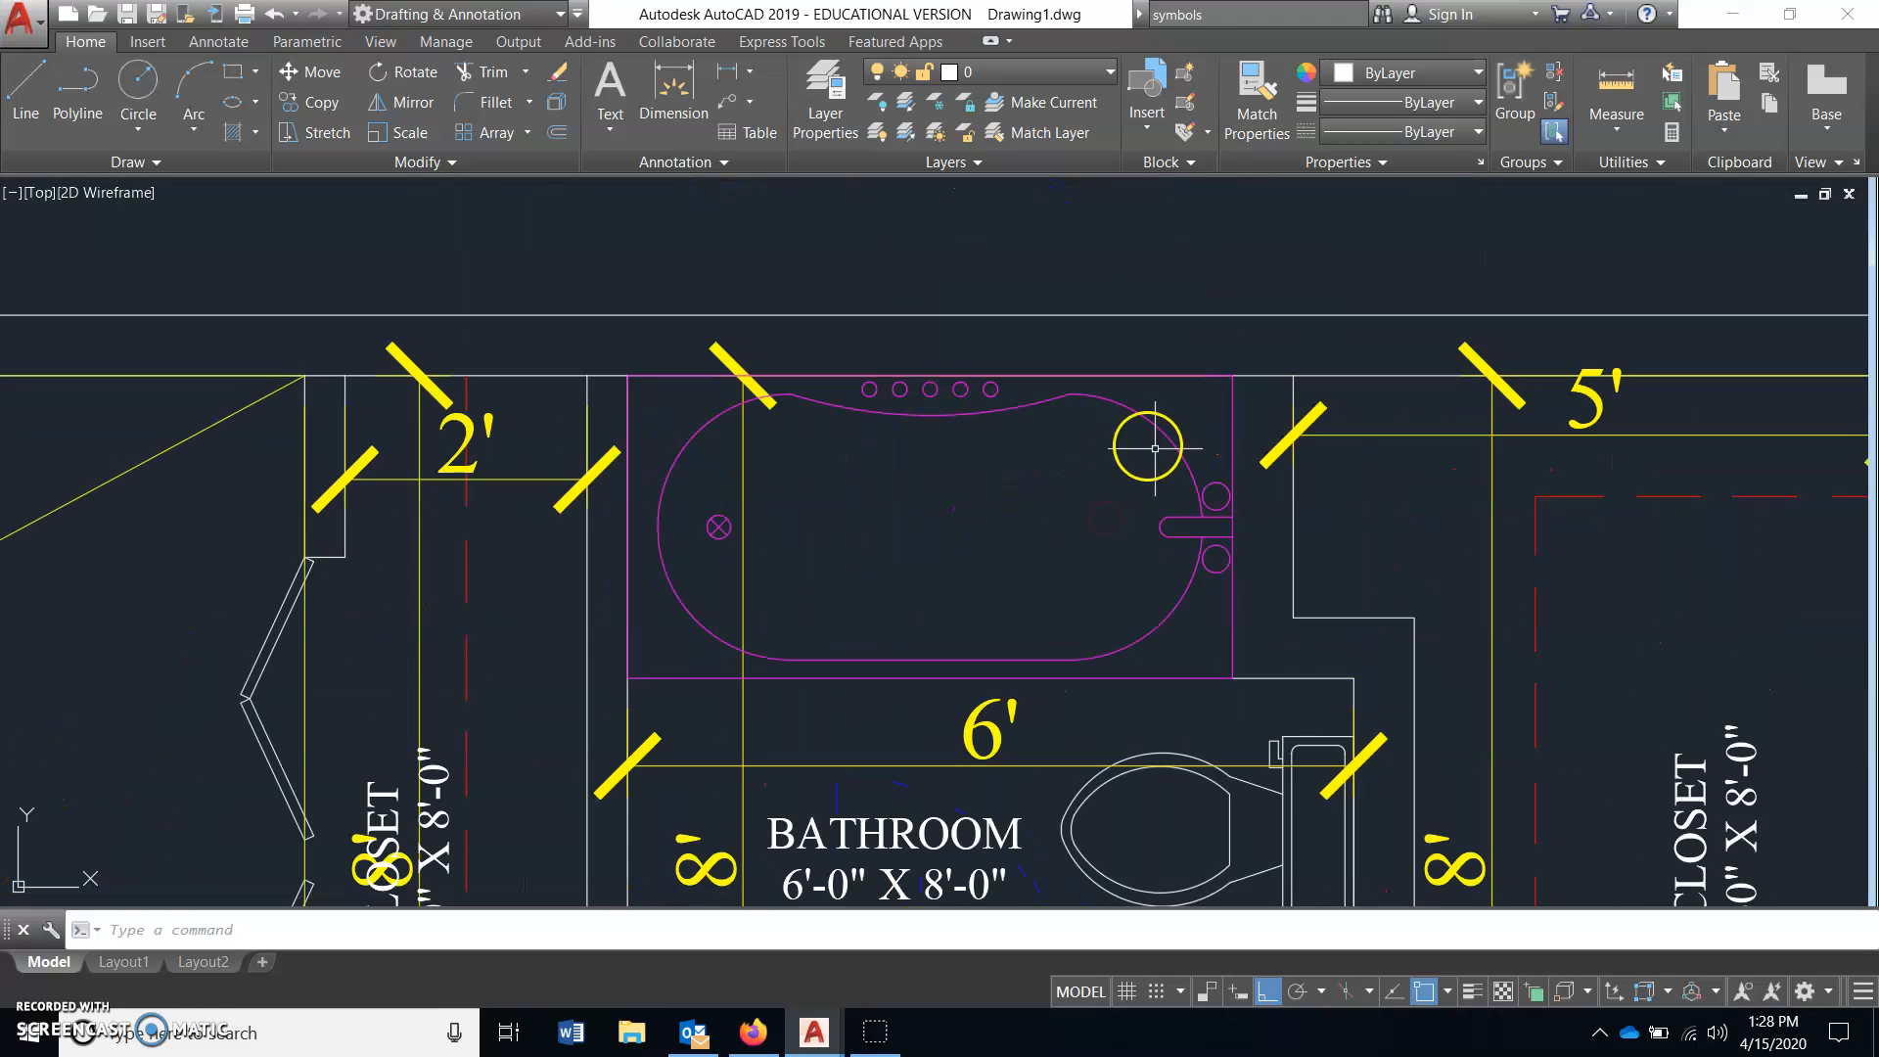
{"action": "left_click", "coordinate": [1164, 426]}
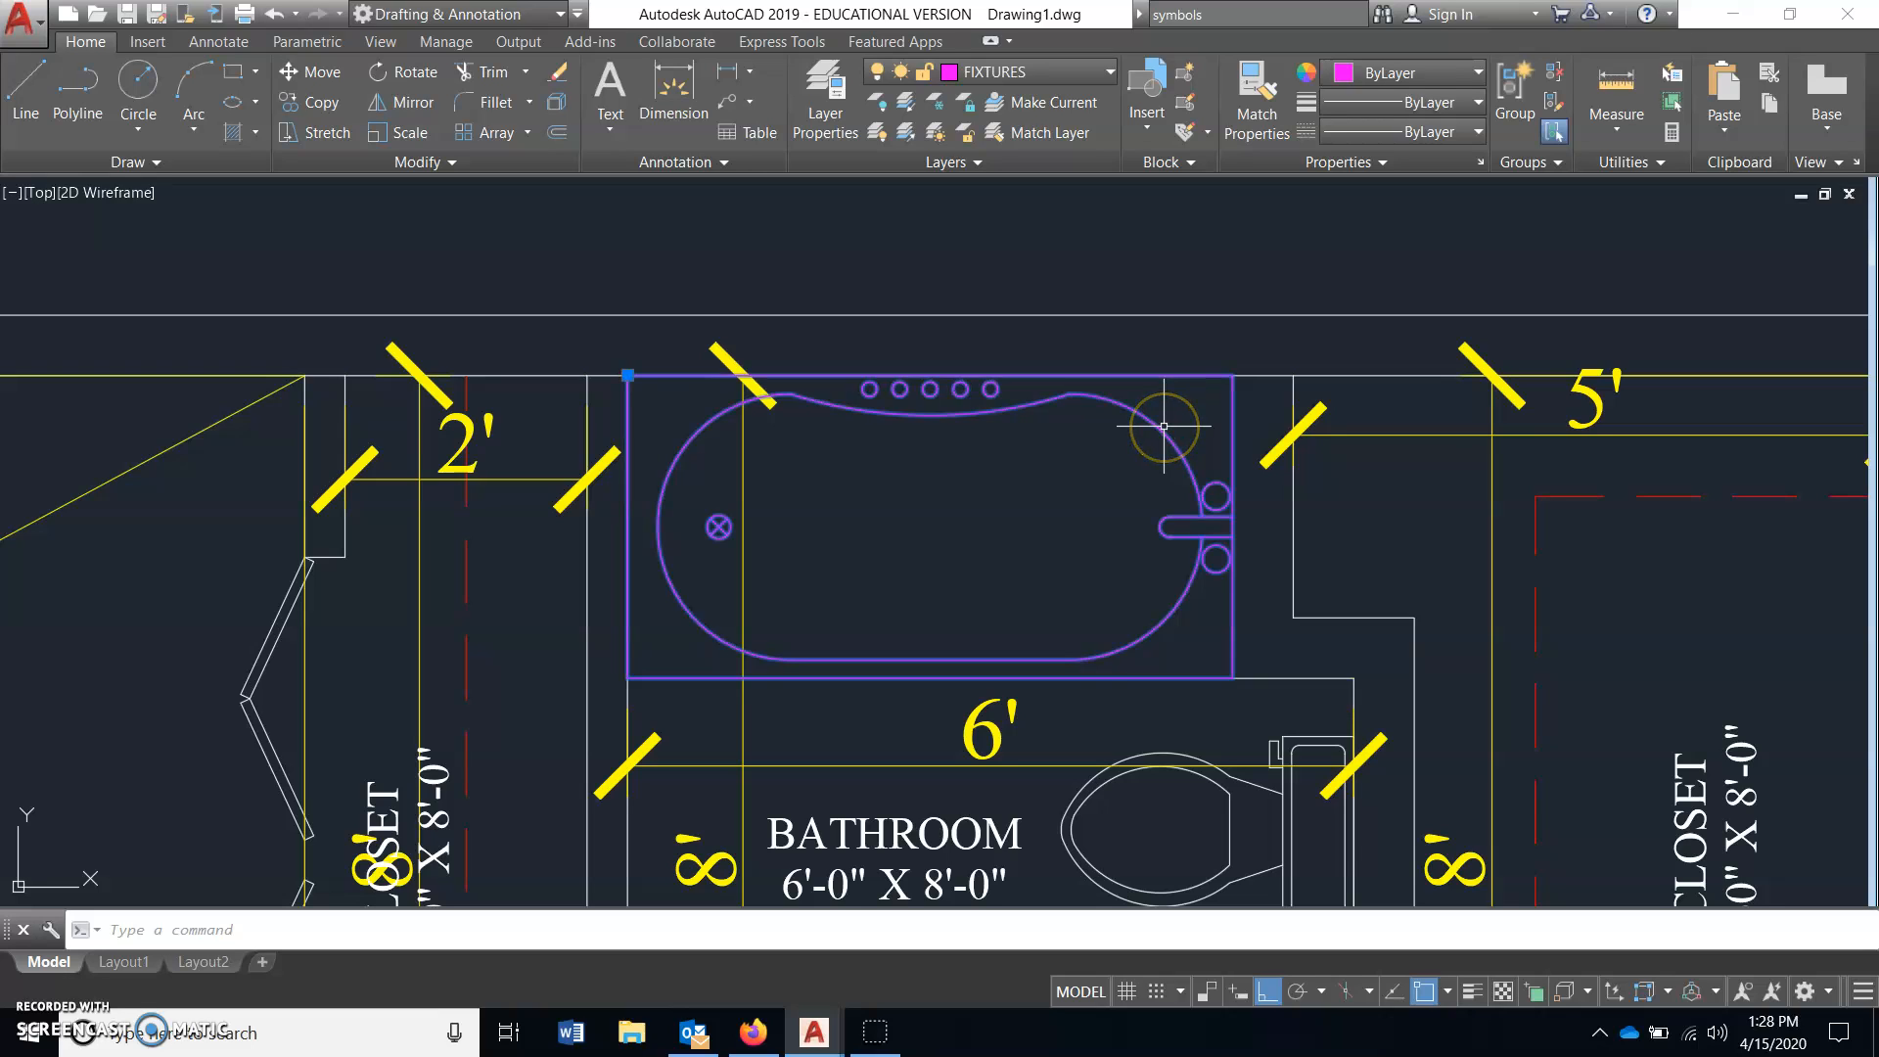
{"action": "key", "text": "Delete"}
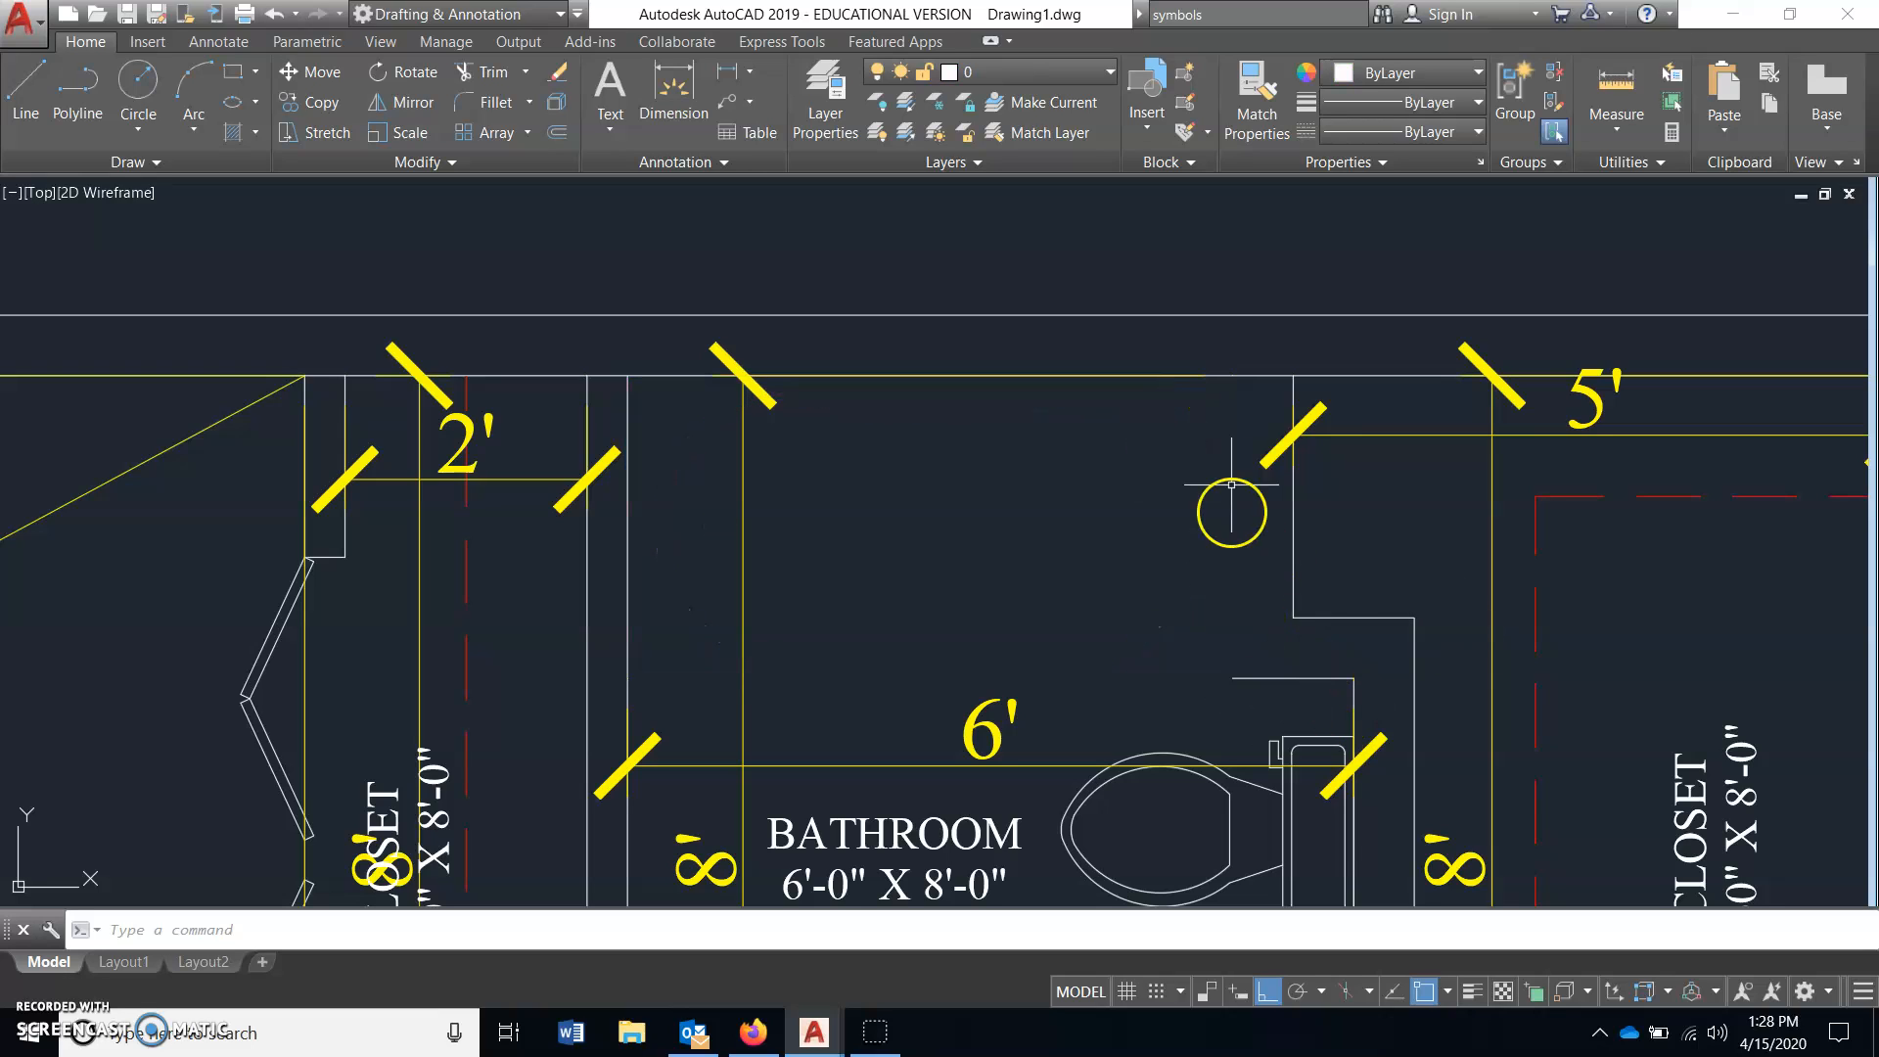
- Draw the missing bathroom wall line from the open corner above the toilet up to the exterior wall, using the PERP snap
{"action": "left_click", "coordinate": [42, 94]}
{"action": "left_click", "coordinate": [1234, 677]}
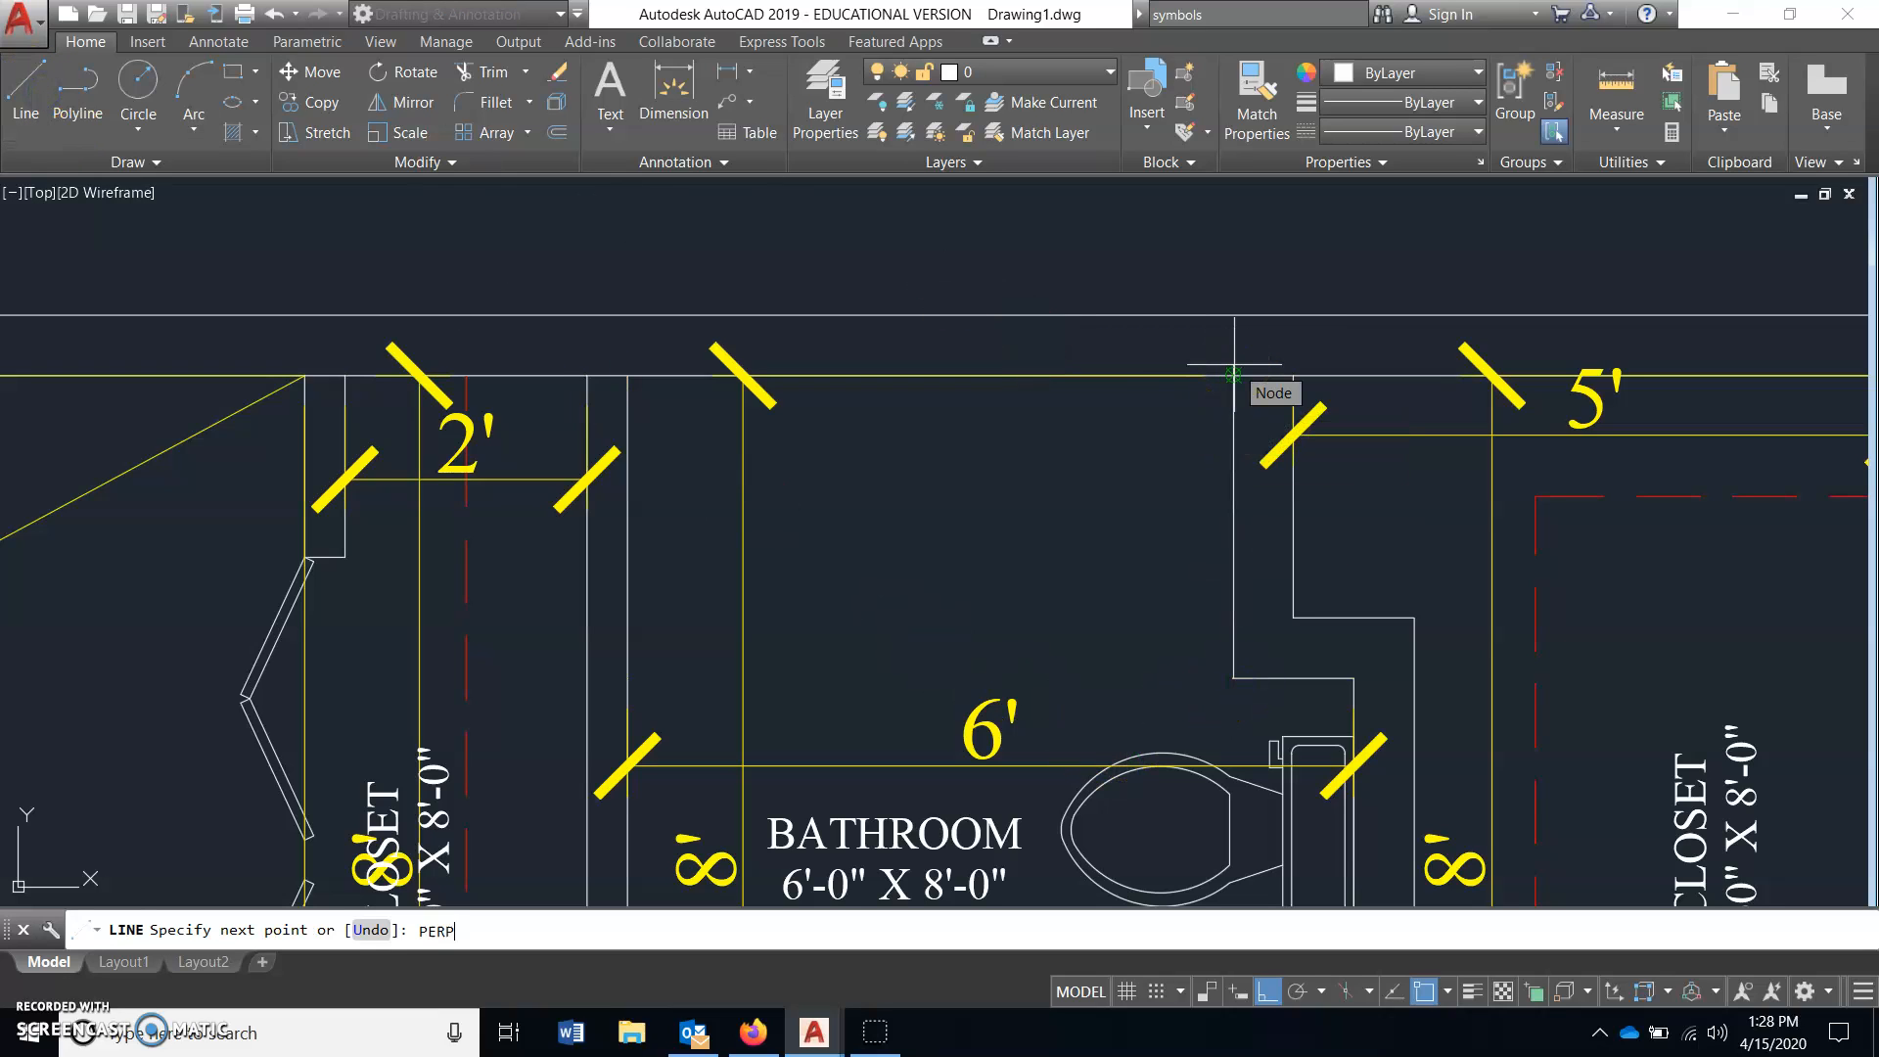
{"action": "key", "text": "Return"}
{"action": "left_click", "coordinate": [1233, 375]}
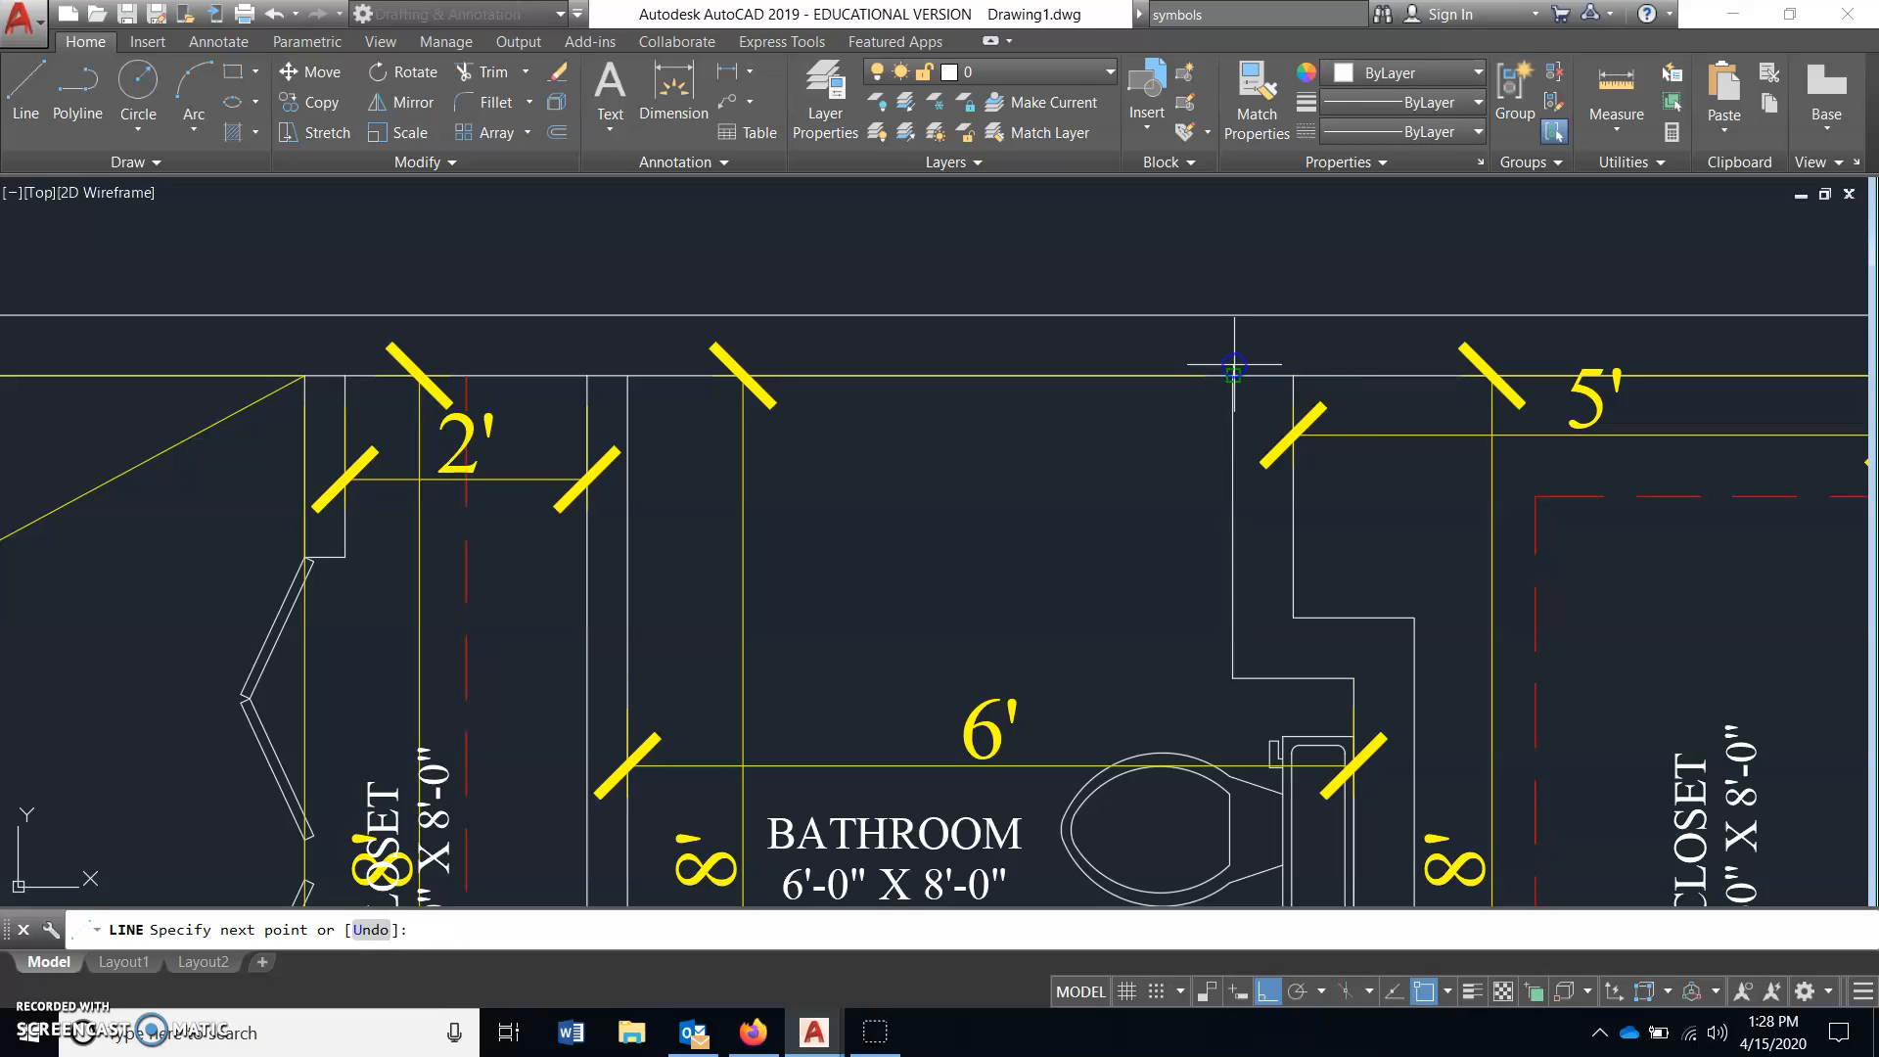
{"action": "right_click", "coordinate": [1321, 483]}
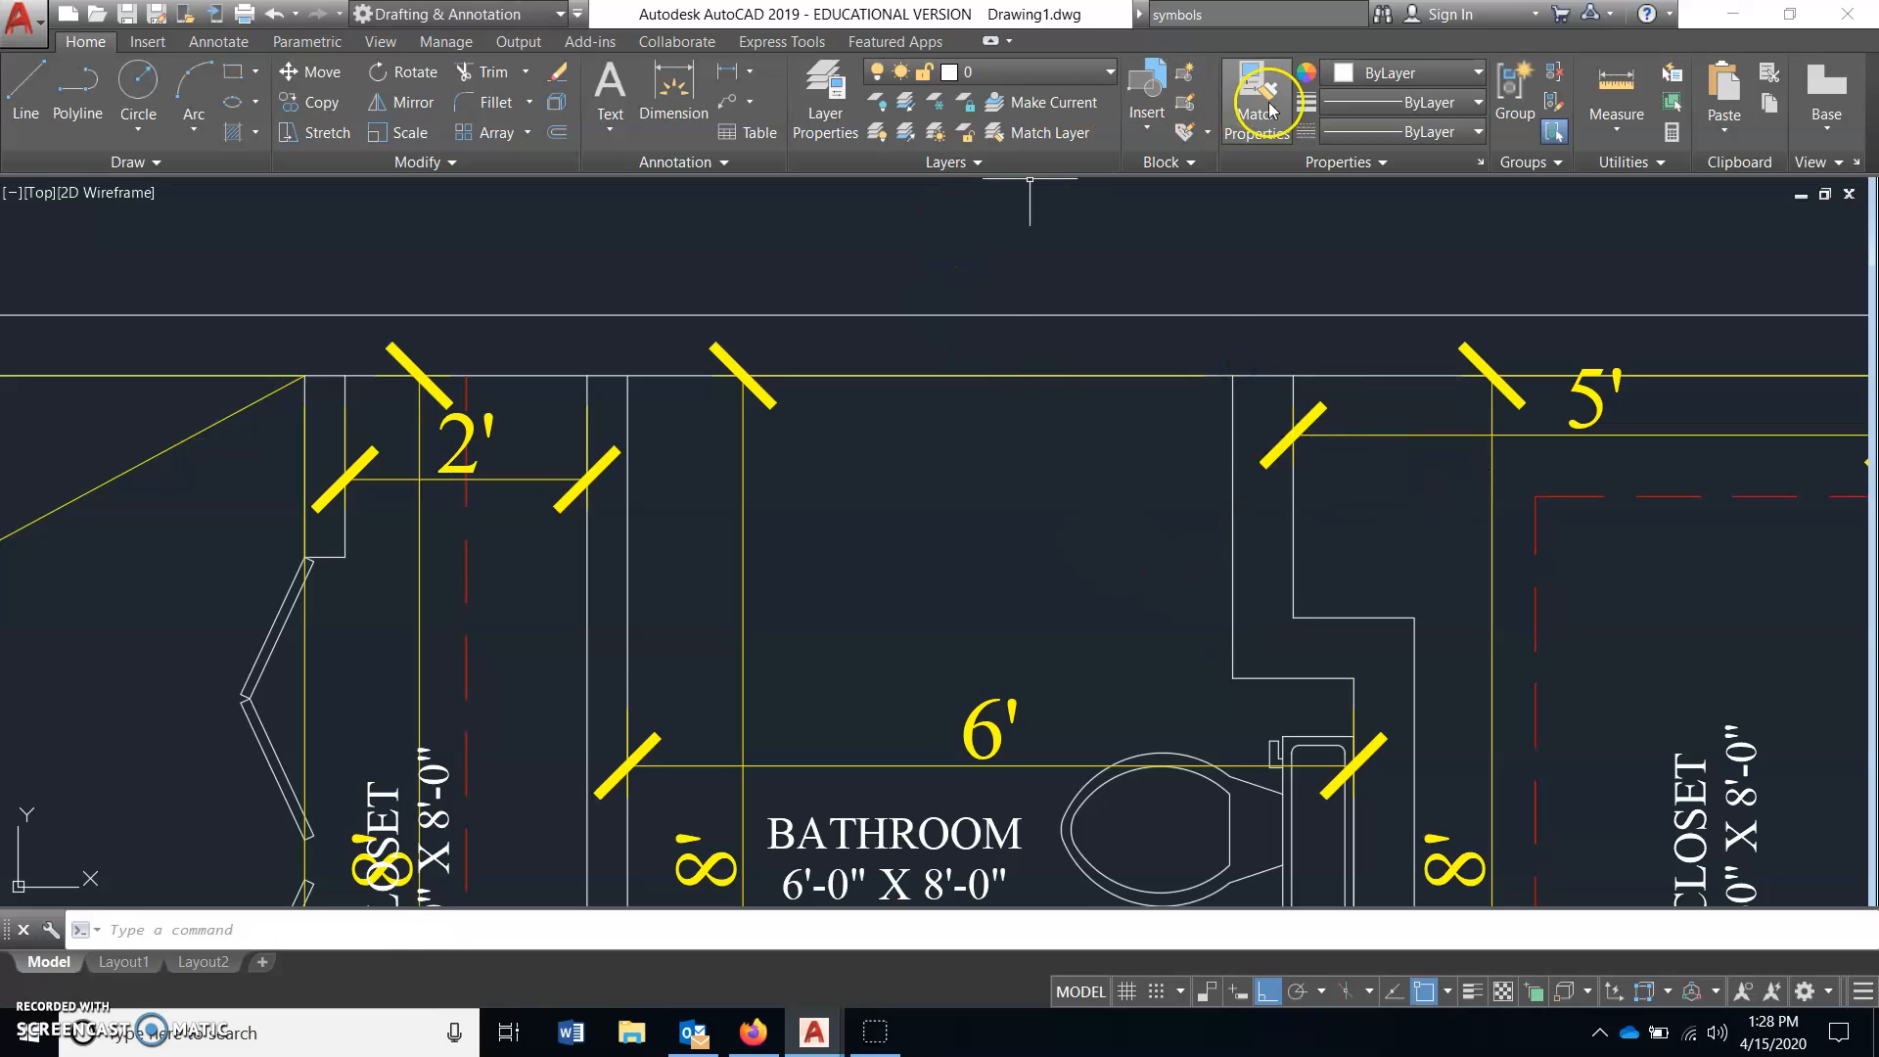
- Insert the bathtub block with its base point at the bathroom's upper-left inner corner
{"action": "left_click", "coordinate": [1147, 86]}
{"action": "left_click", "coordinate": [1349, 308]}
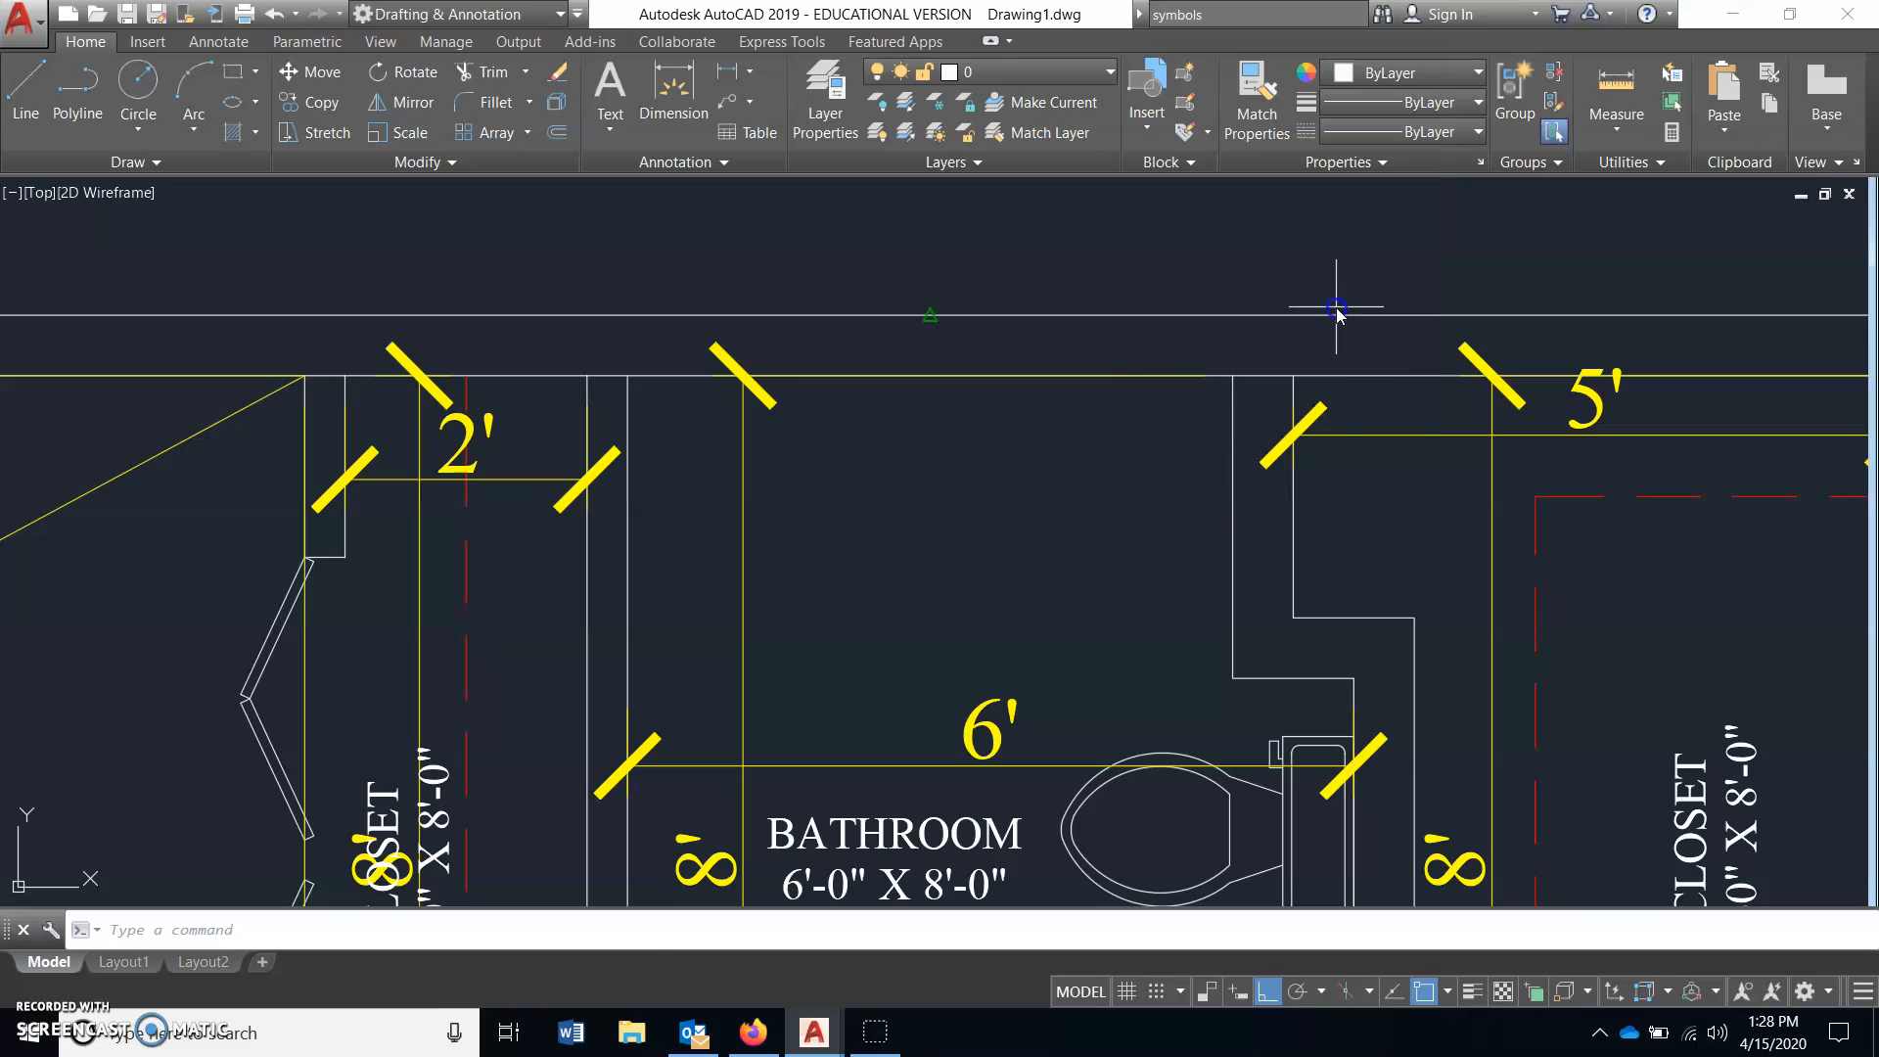
{"action": "left_click", "coordinate": [628, 377]}
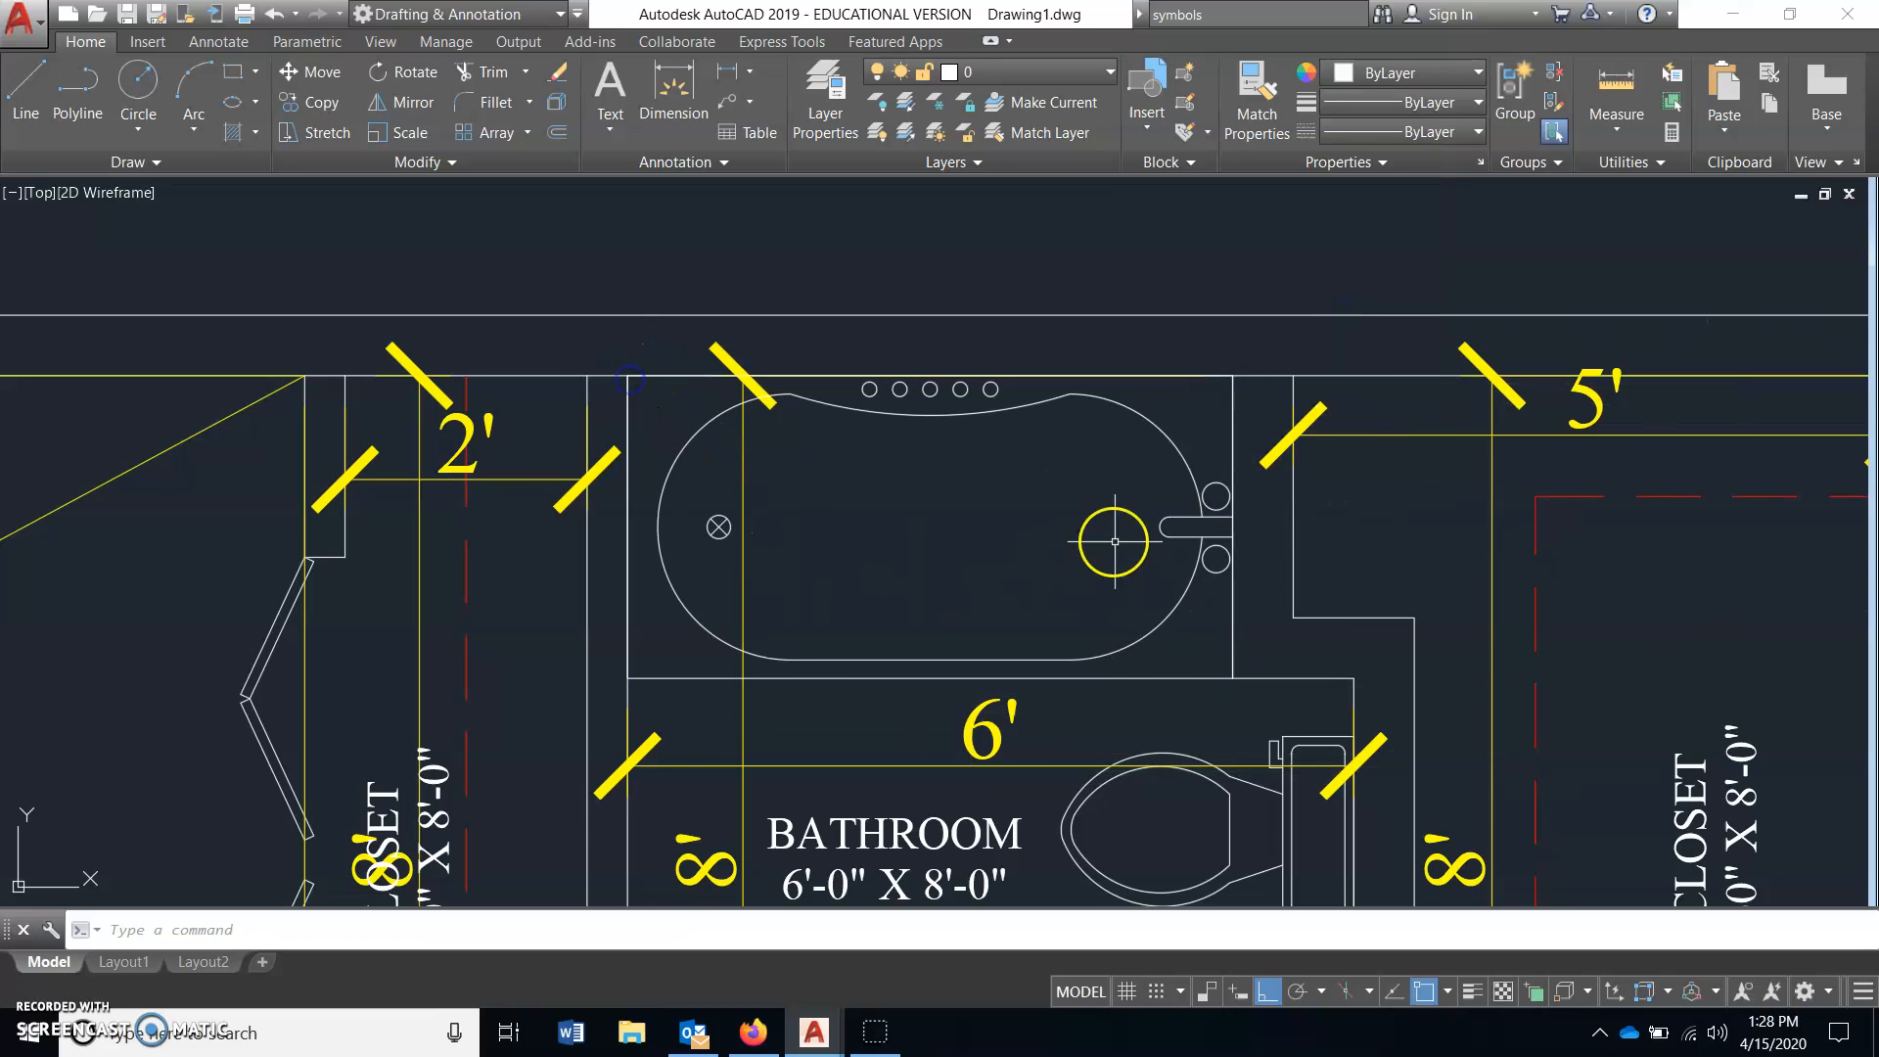
- Move the inserted bathtub block in the bathroom onto the FIXTURES layer
{"action": "scroll", "coordinate": [1067, 470], "scroll_direction": "down", "scroll_amount": 2}
{"action": "scroll", "coordinate": [1059, 373], "scroll_direction": "up", "scroll_amount": 2}
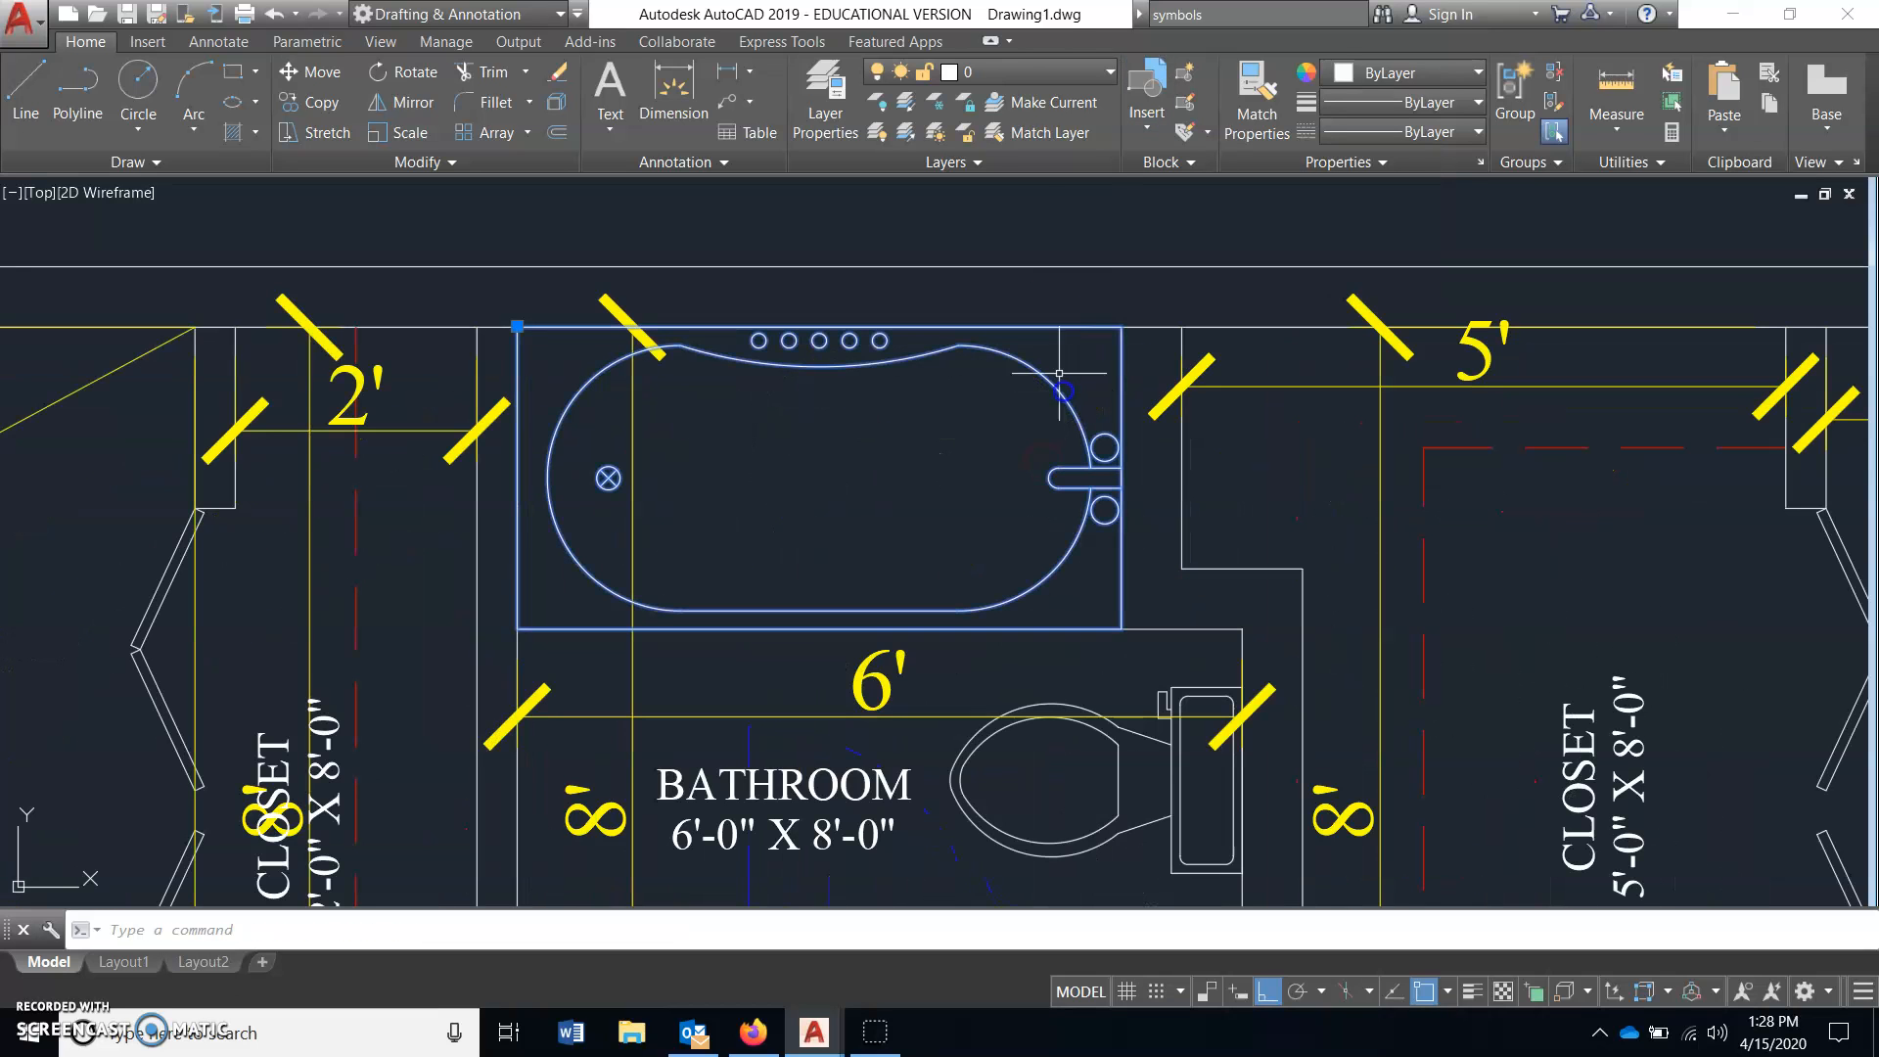
{"action": "left_click", "coordinate": [1071, 72]}
{"action": "left_click", "coordinate": [1020, 286]}
{"action": "key", "text": "Escape"}
- Move the toilet block in the bathroom onto the FIXTURES layer
{"action": "scroll", "coordinate": [1148, 458], "scroll_direction": "down", "scroll_amount": 2}
{"action": "scroll", "coordinate": [1147, 458], "scroll_direction": "down", "scroll_amount": 2}
{"action": "scroll", "coordinate": [1061, 528], "scroll_direction": "up", "scroll_amount": 4}
{"action": "left_click", "coordinate": [1103, 500]}
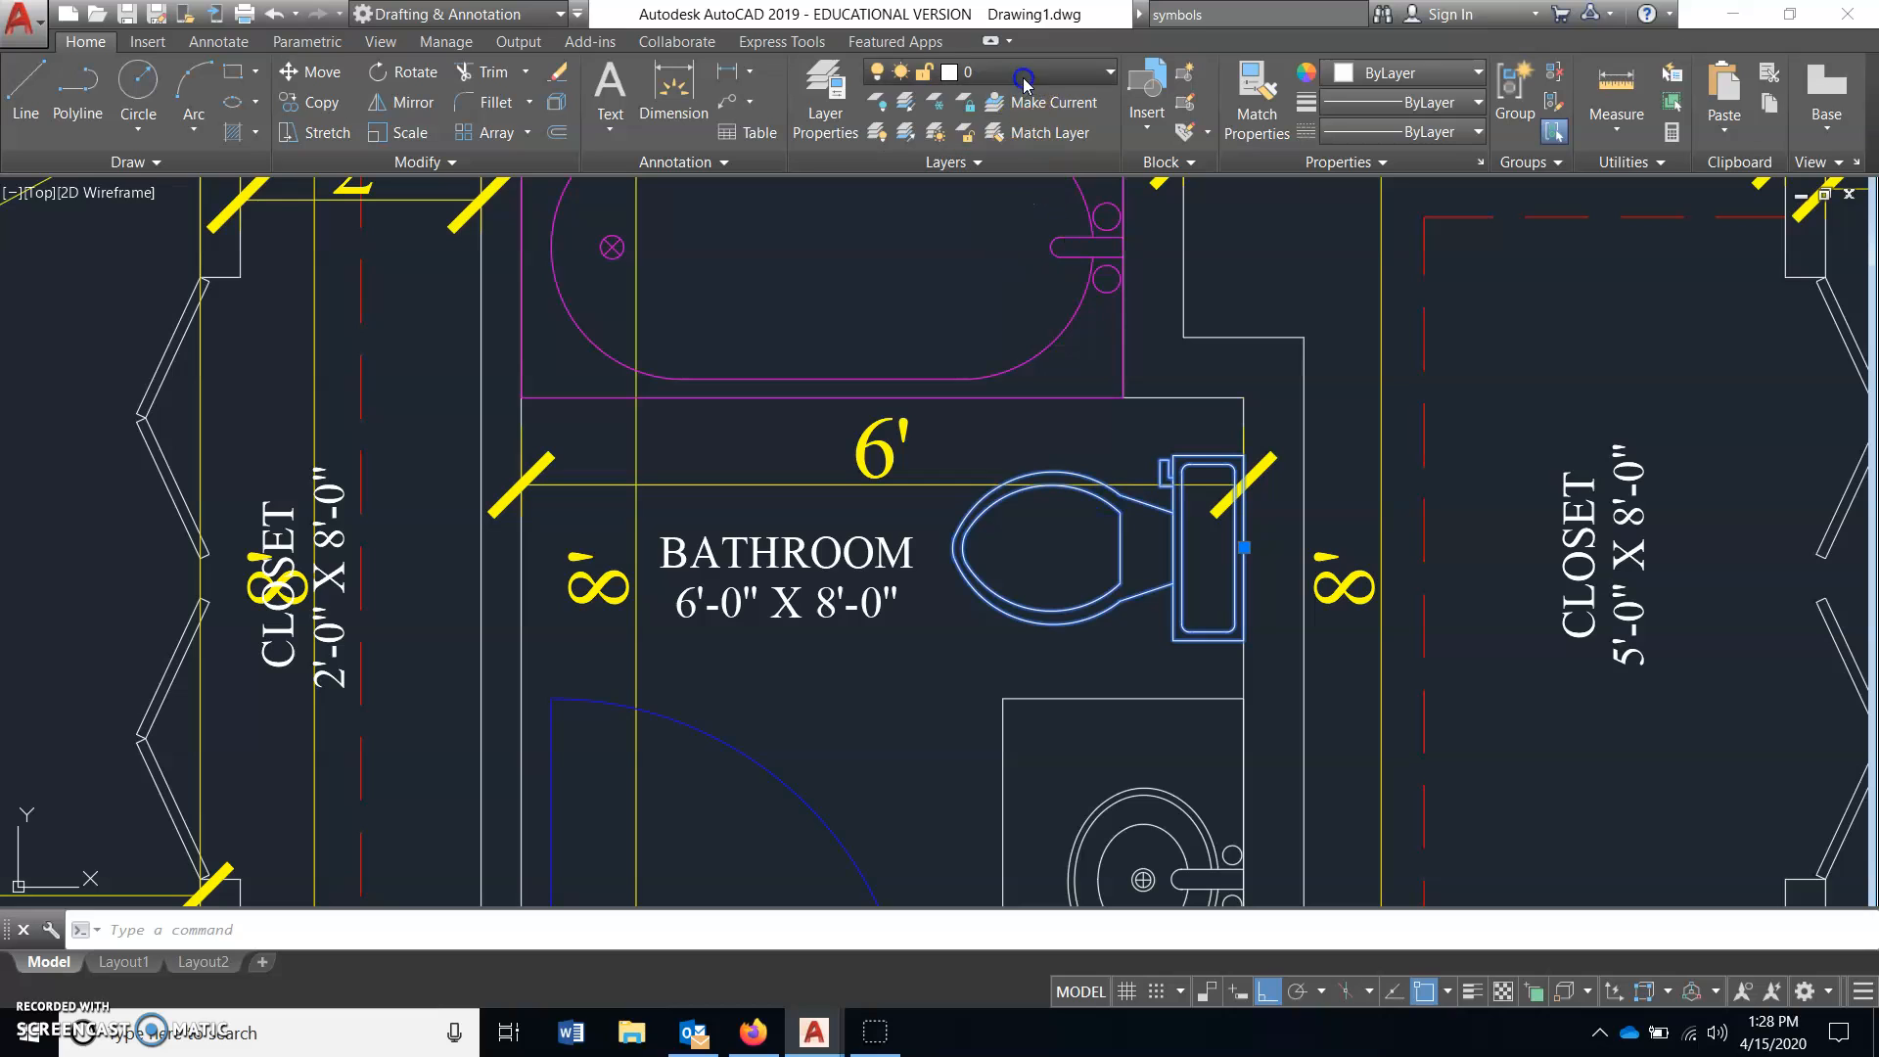
{"action": "left_click", "coordinate": [1072, 72]}
{"action": "left_click", "coordinate": [1020, 286]}
{"action": "key", "text": "Escape"}
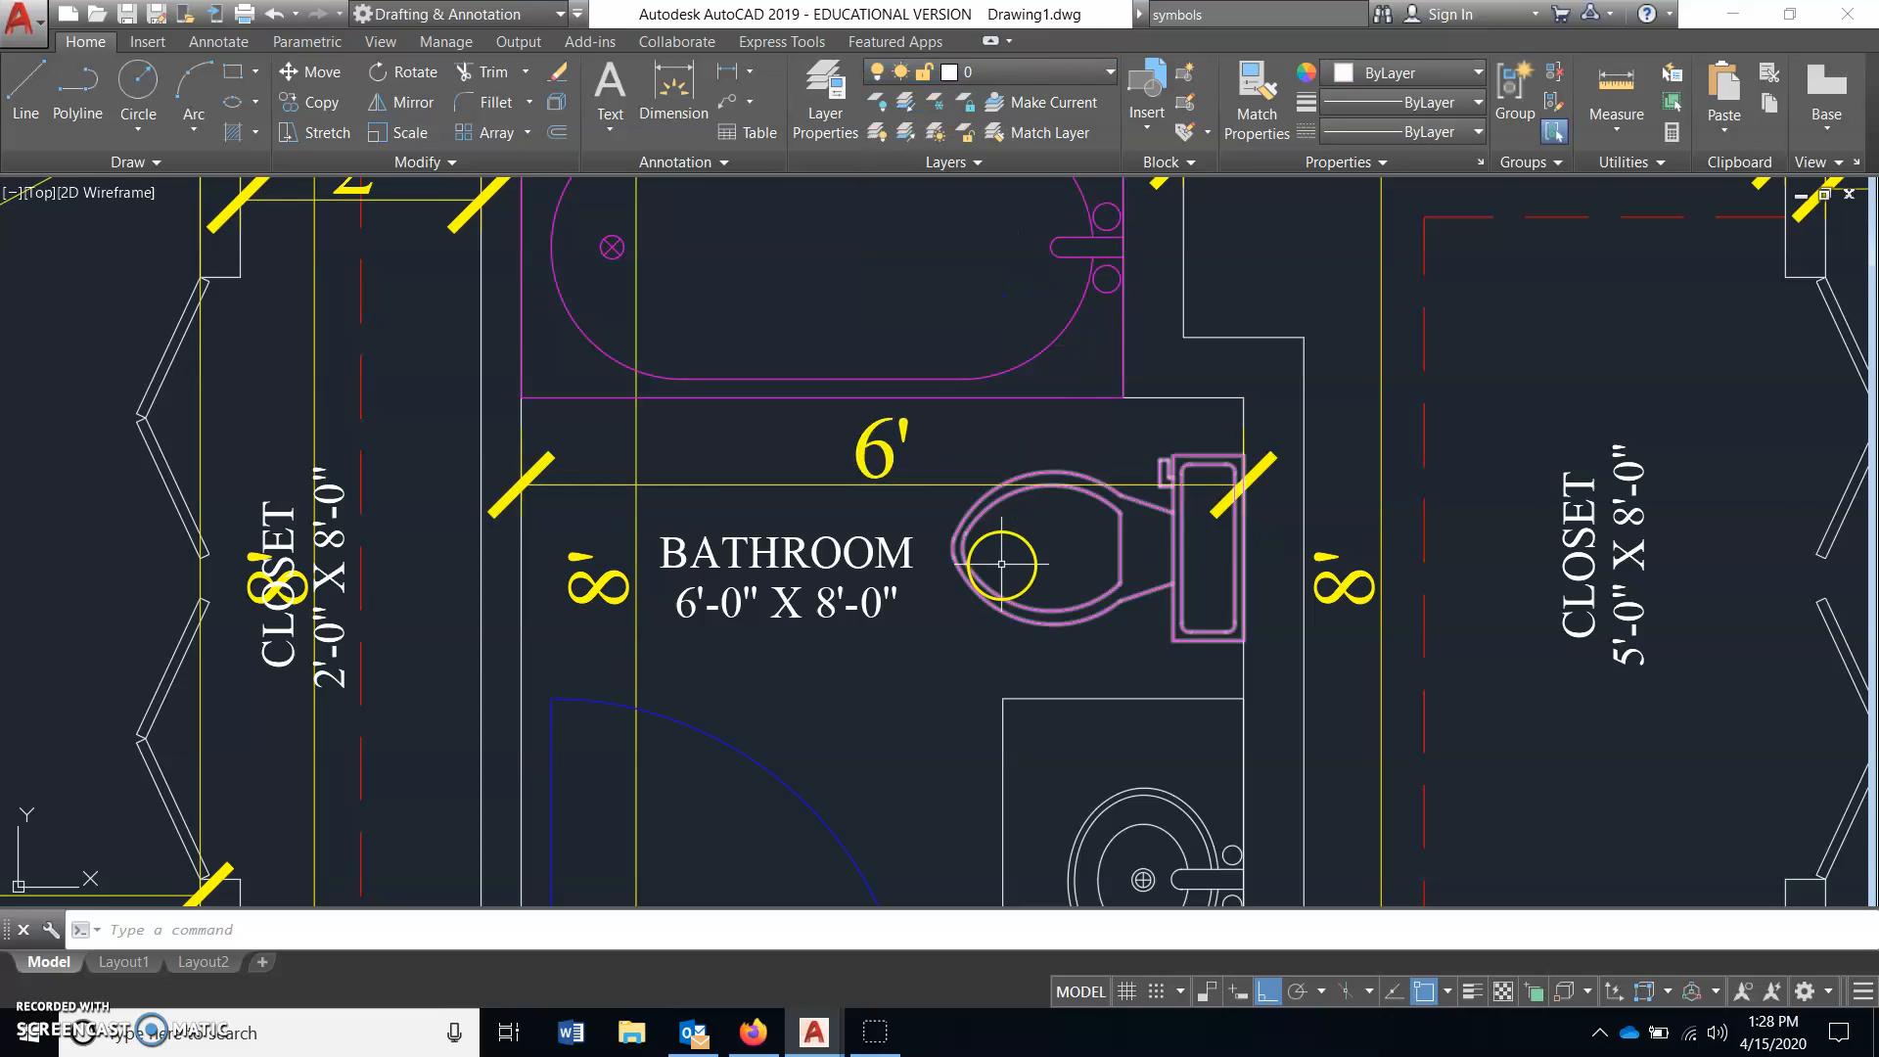
- Begin a block definition named SINK with its base point on the counter's wall-side edge, centred on the faucet
{"action": "scroll", "coordinate": [1013, 443], "scroll_direction": "down", "scroll_amount": 2}
{"action": "scroll", "coordinate": [1043, 577], "scroll_direction": "up", "scroll_amount": 4}
{"action": "scroll", "coordinate": [1028, 504], "scroll_direction": "up", "scroll_amount": 2}
{"action": "scroll", "coordinate": [1037, 504], "scroll_direction": "down", "scroll_amount": 2}
{"action": "scroll", "coordinate": [1052, 504], "scroll_direction": "up", "scroll_amount": 2}
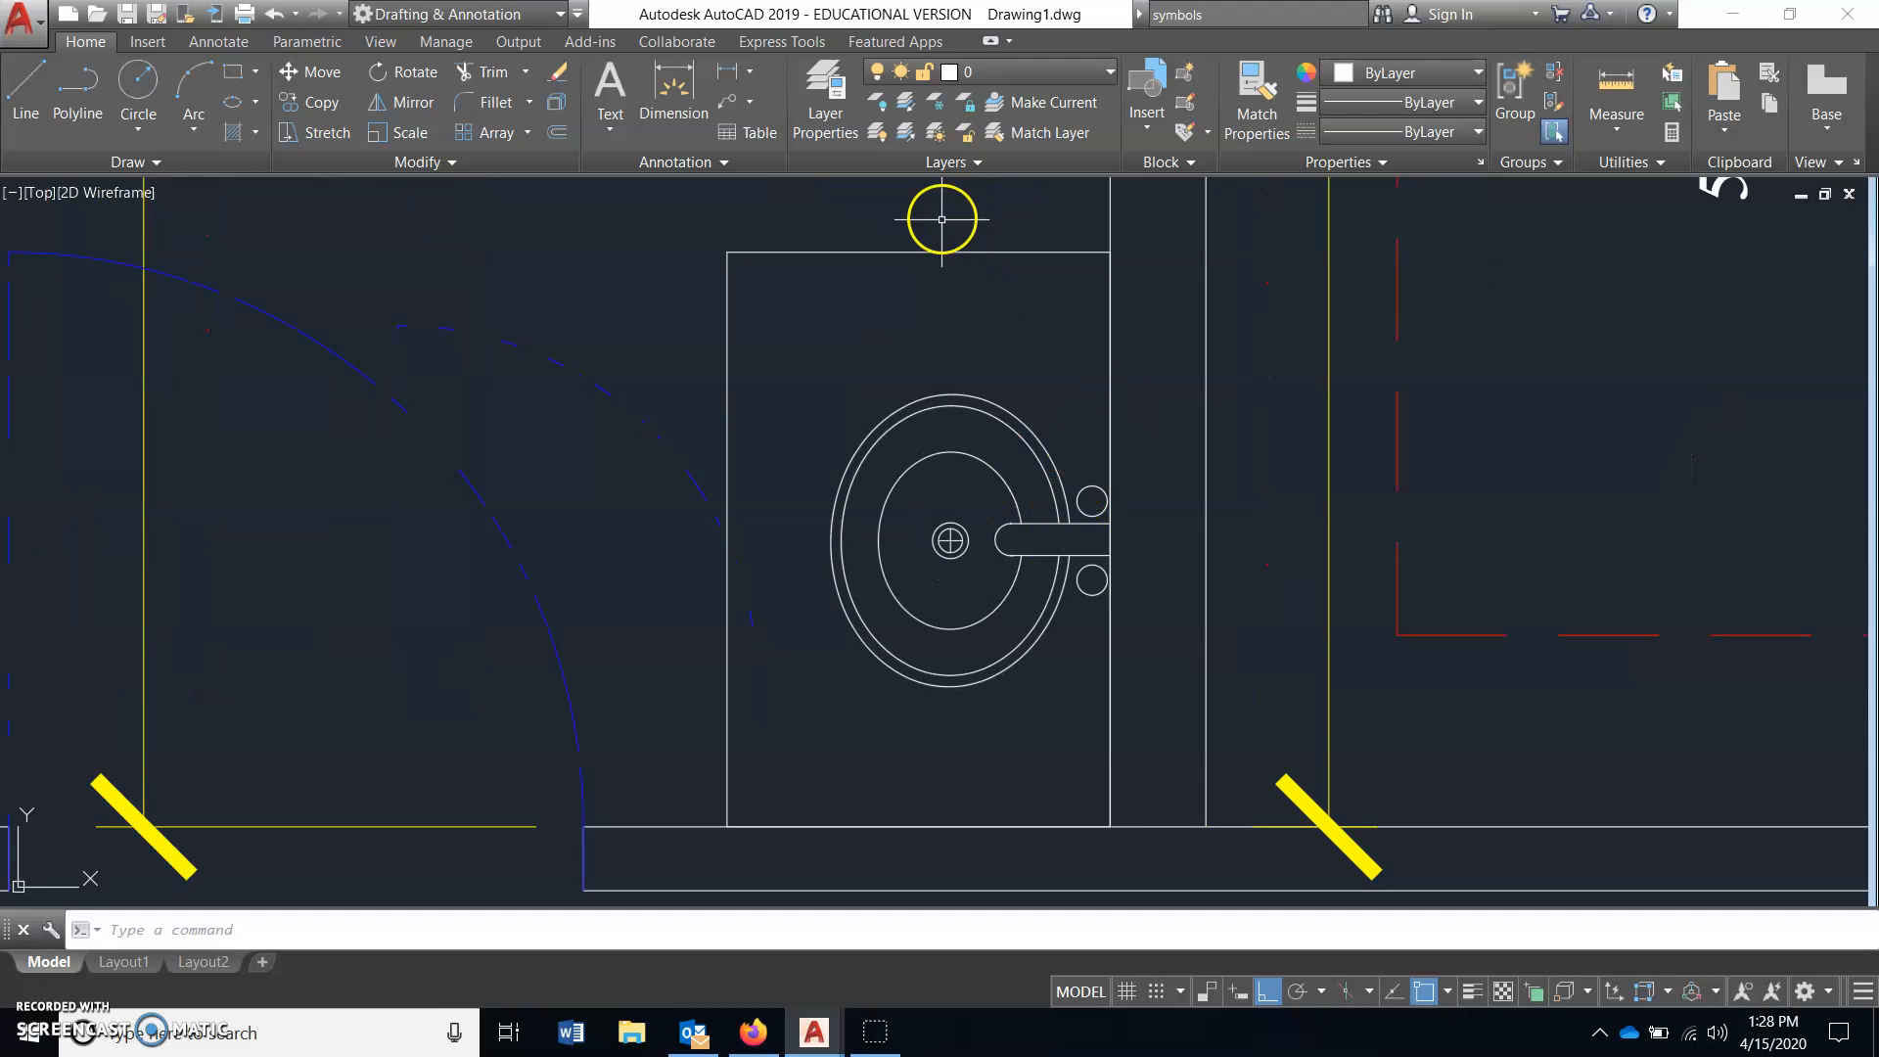
{"action": "middle_click_drag", "start_coordinate": [976, 302], "coordinate": [926, 351]}
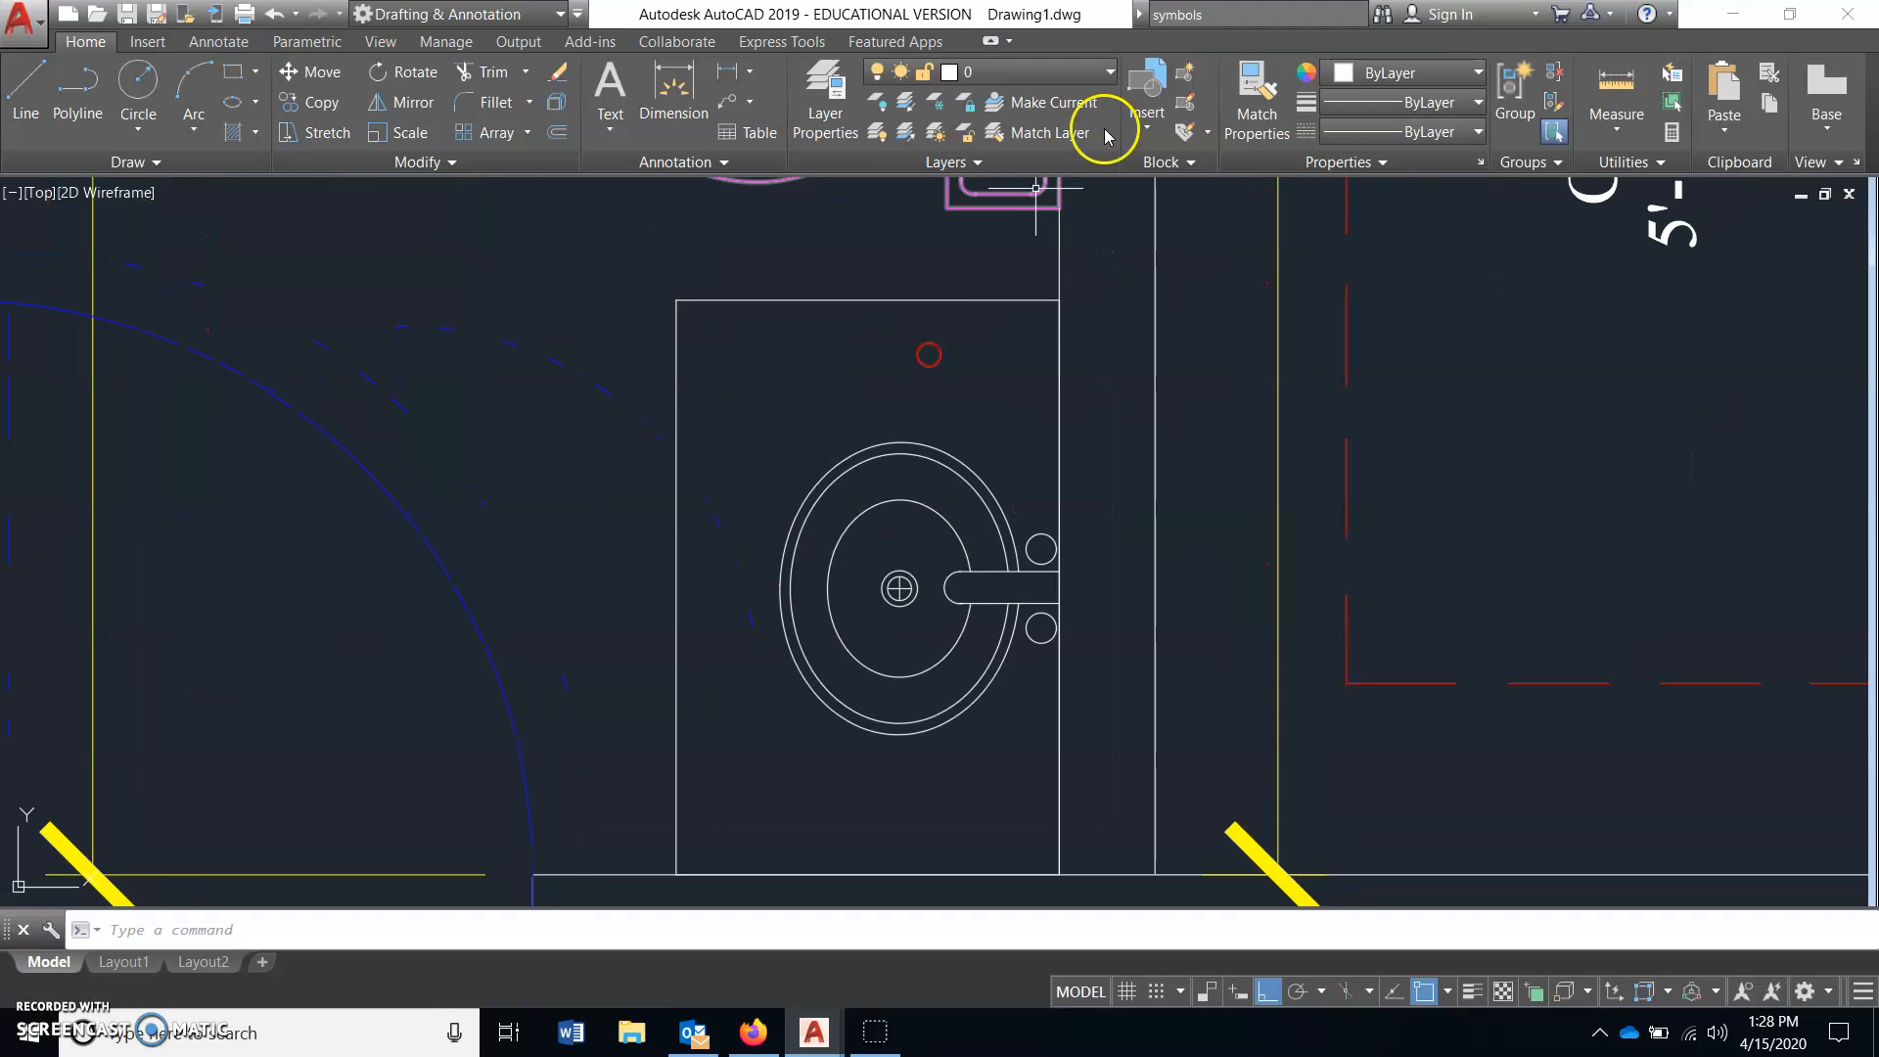
{"action": "left_click", "coordinate": [1187, 80]}
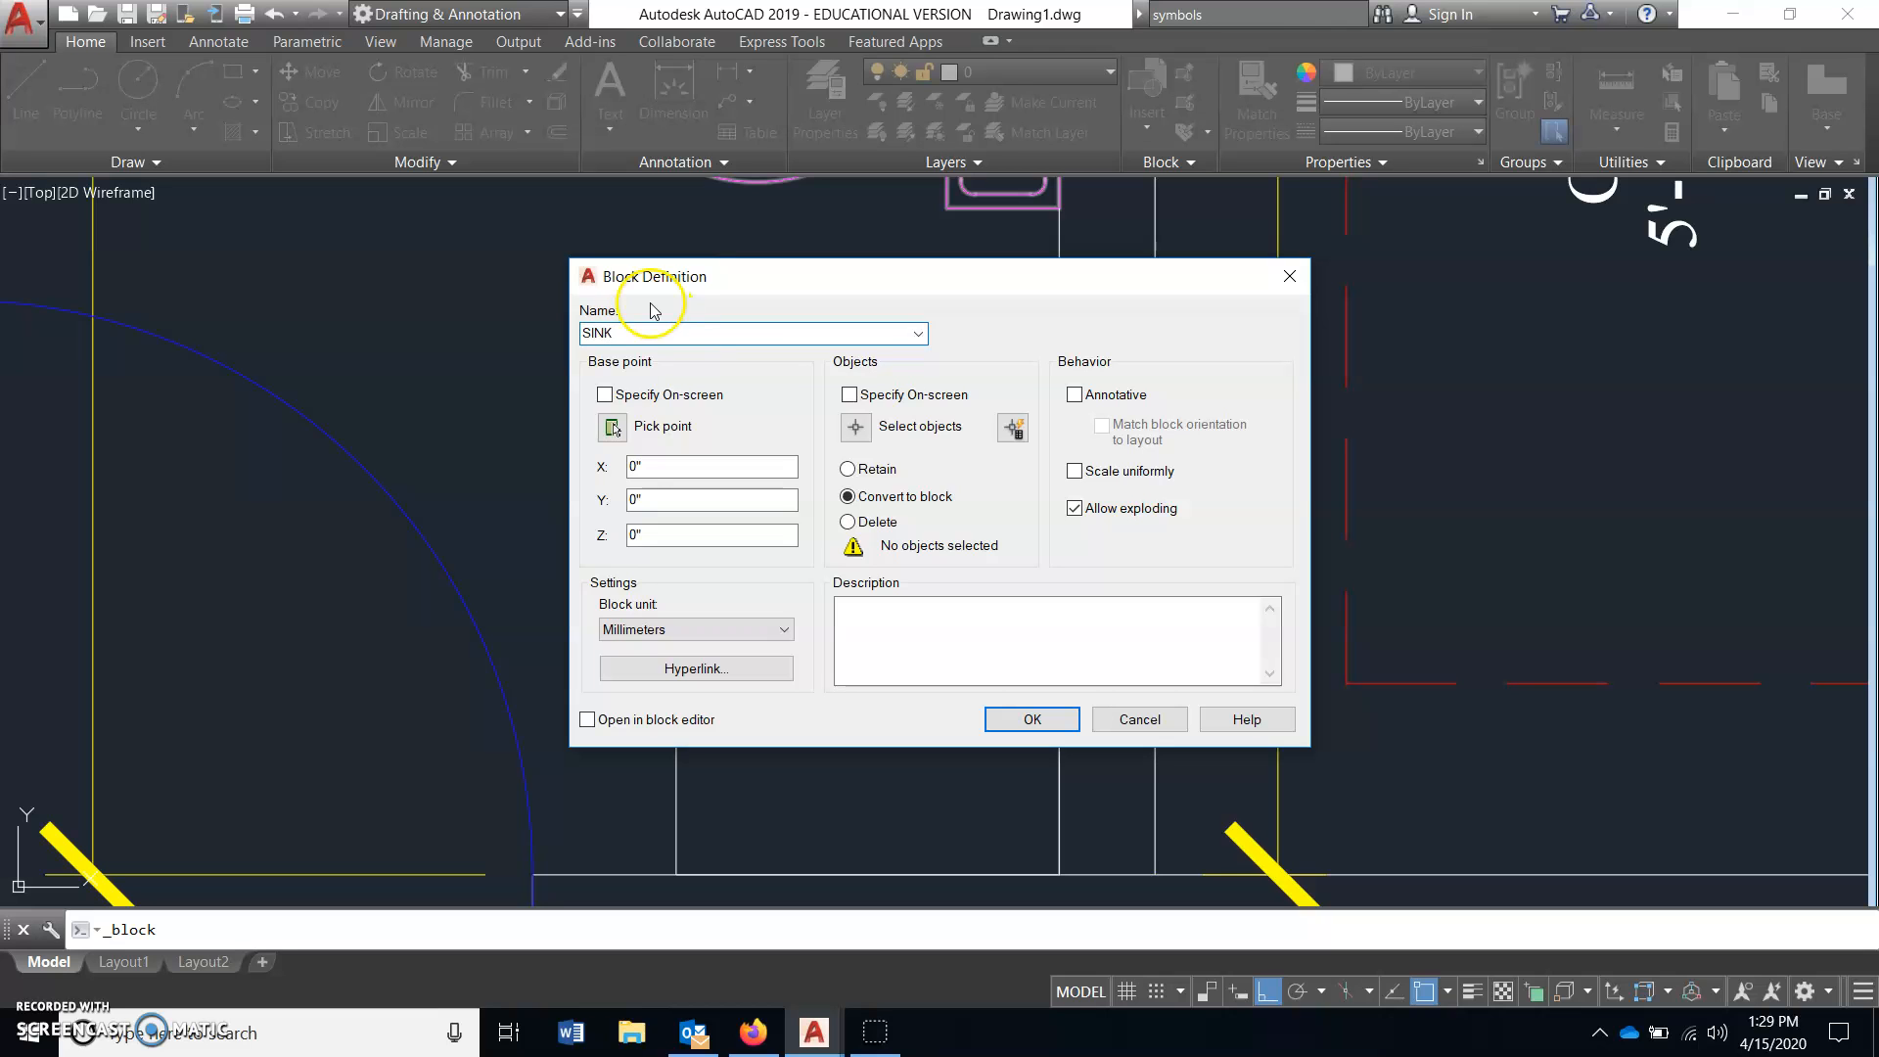
{"action": "left_click", "coordinate": [612, 428]}
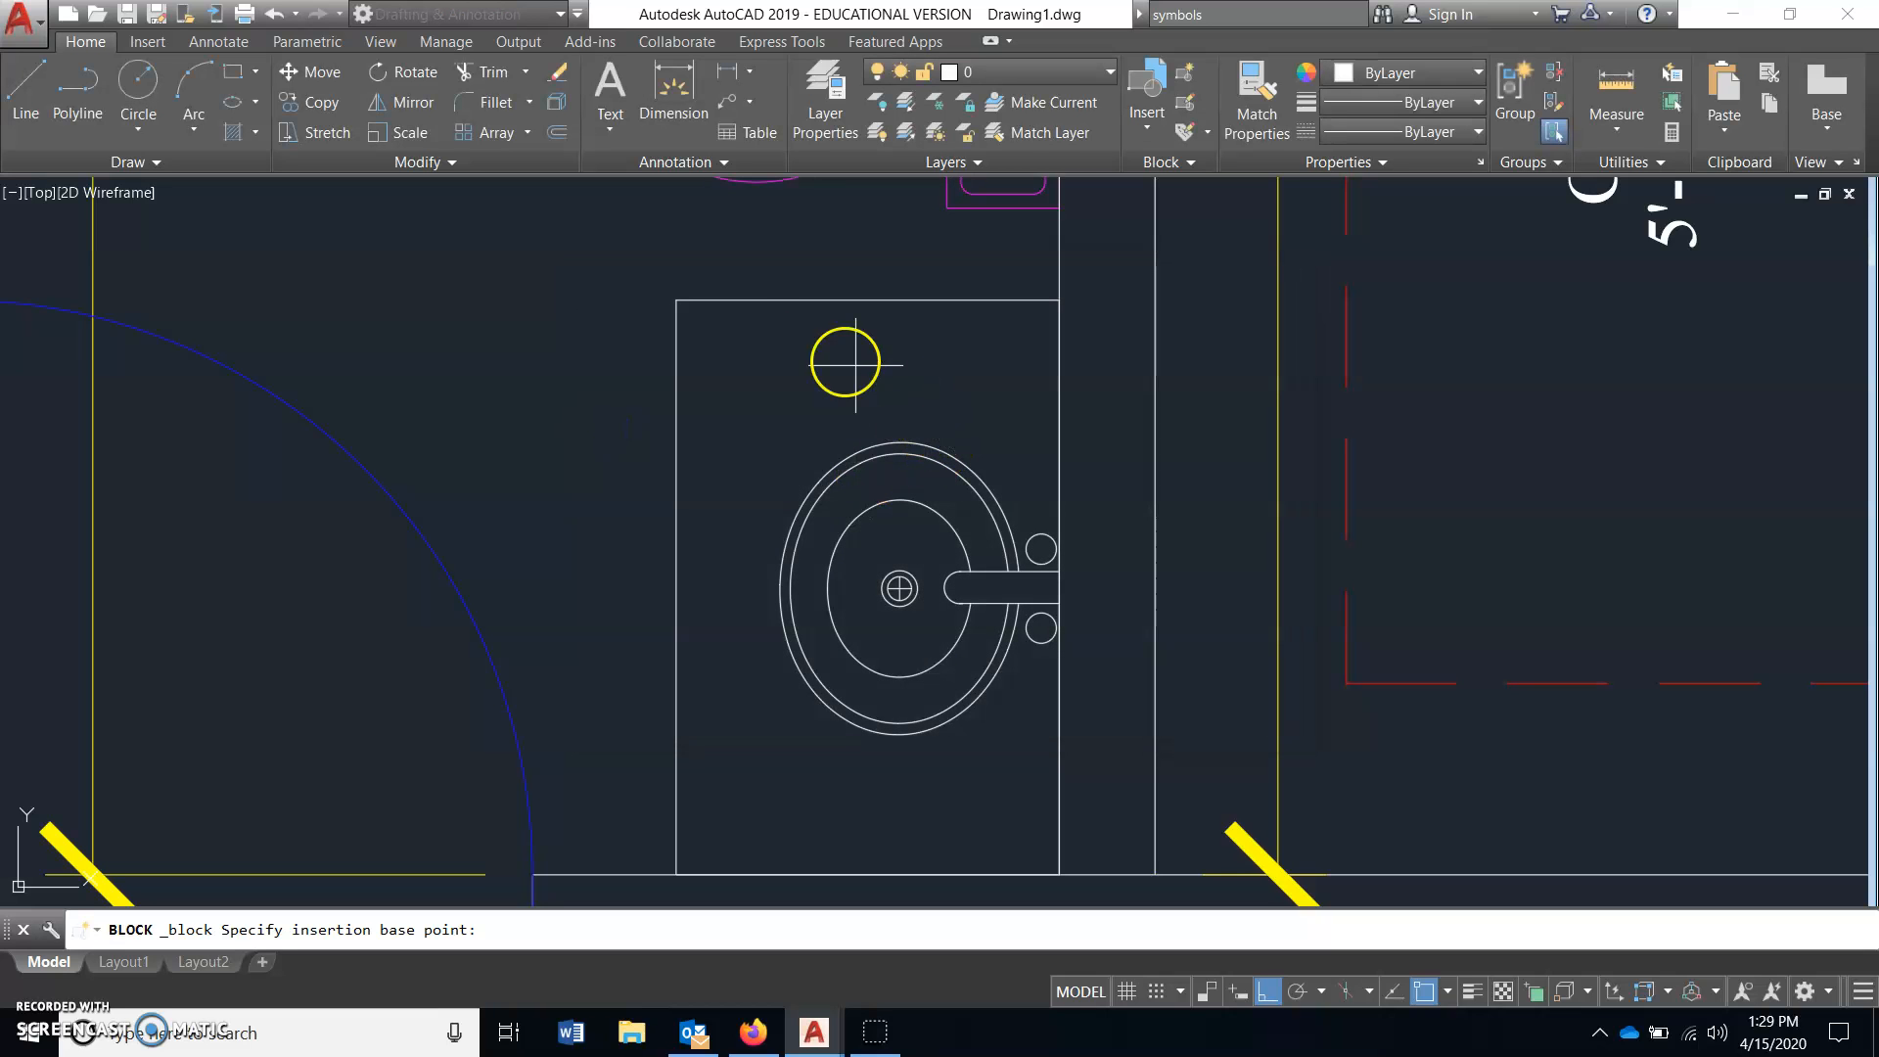
{"action": "scroll", "coordinate": [1079, 544], "scroll_direction": "down", "scroll_amount": 2}
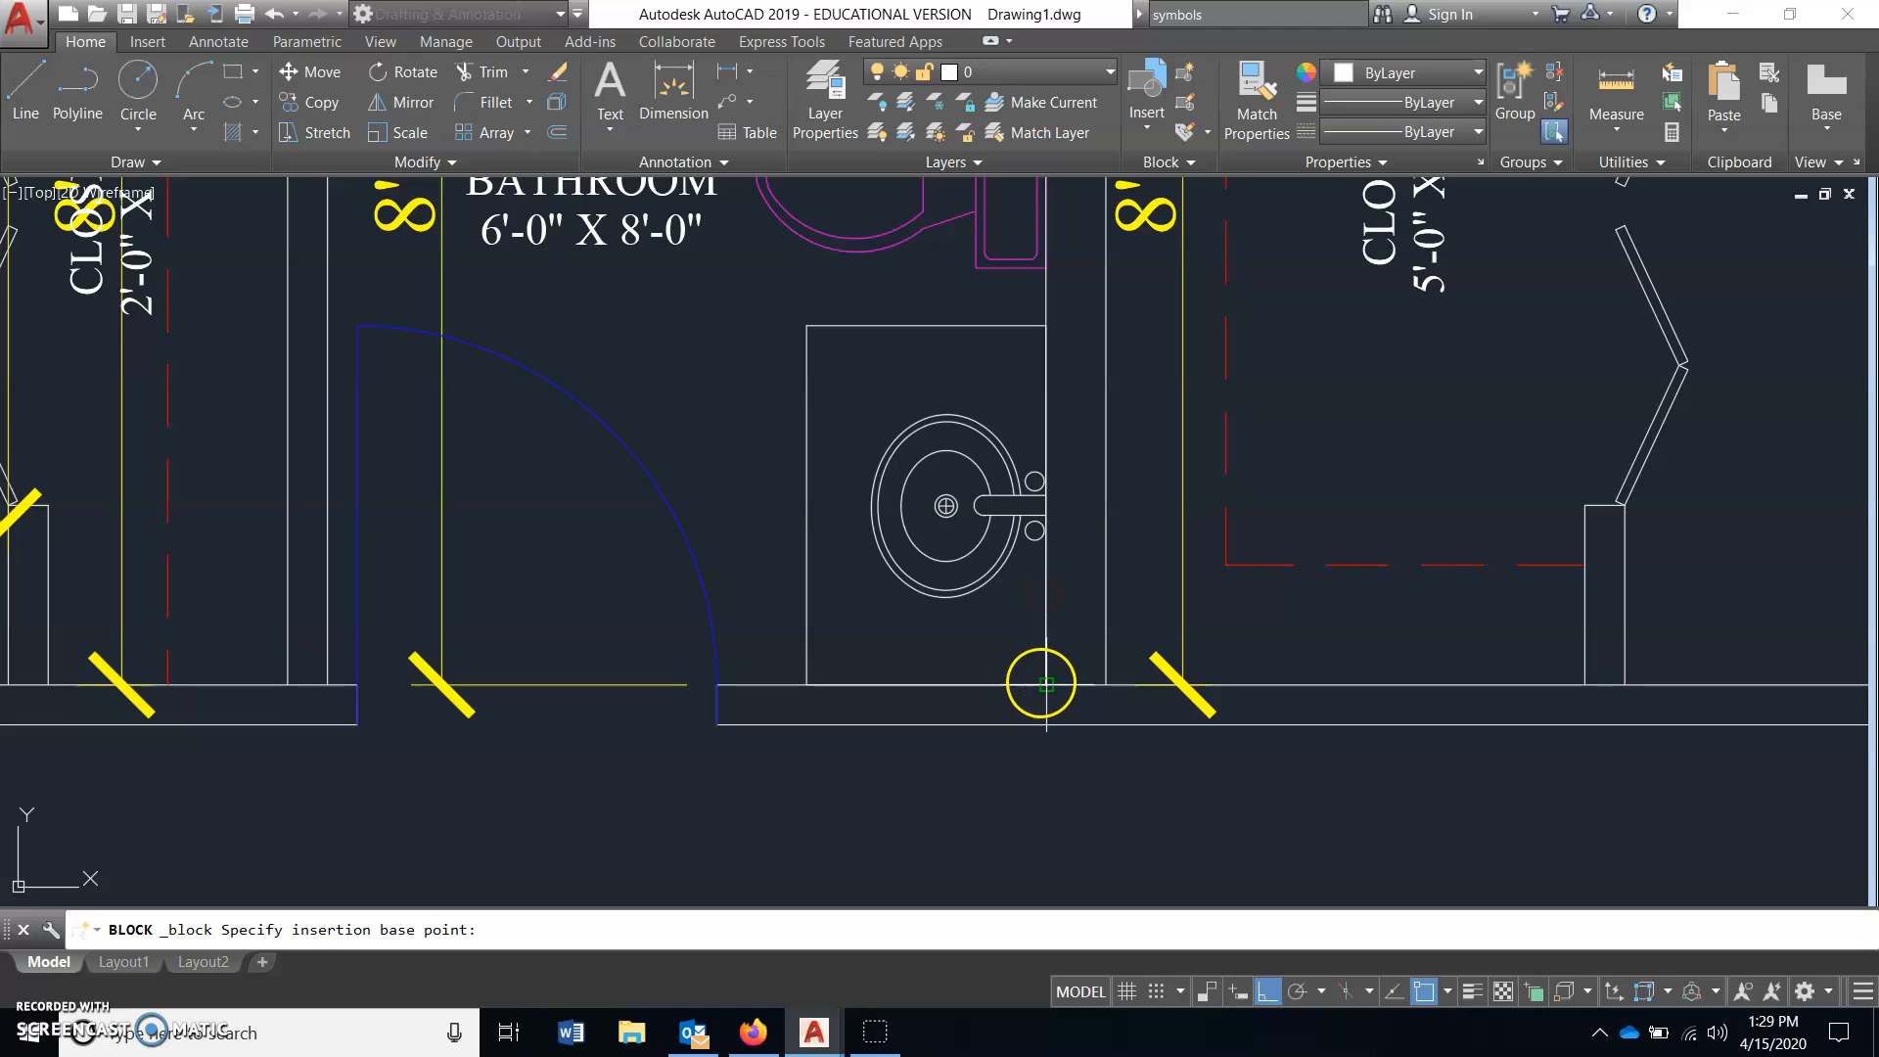
{"action": "scroll", "coordinate": [1042, 503], "scroll_direction": "up", "scroll_amount": 2}
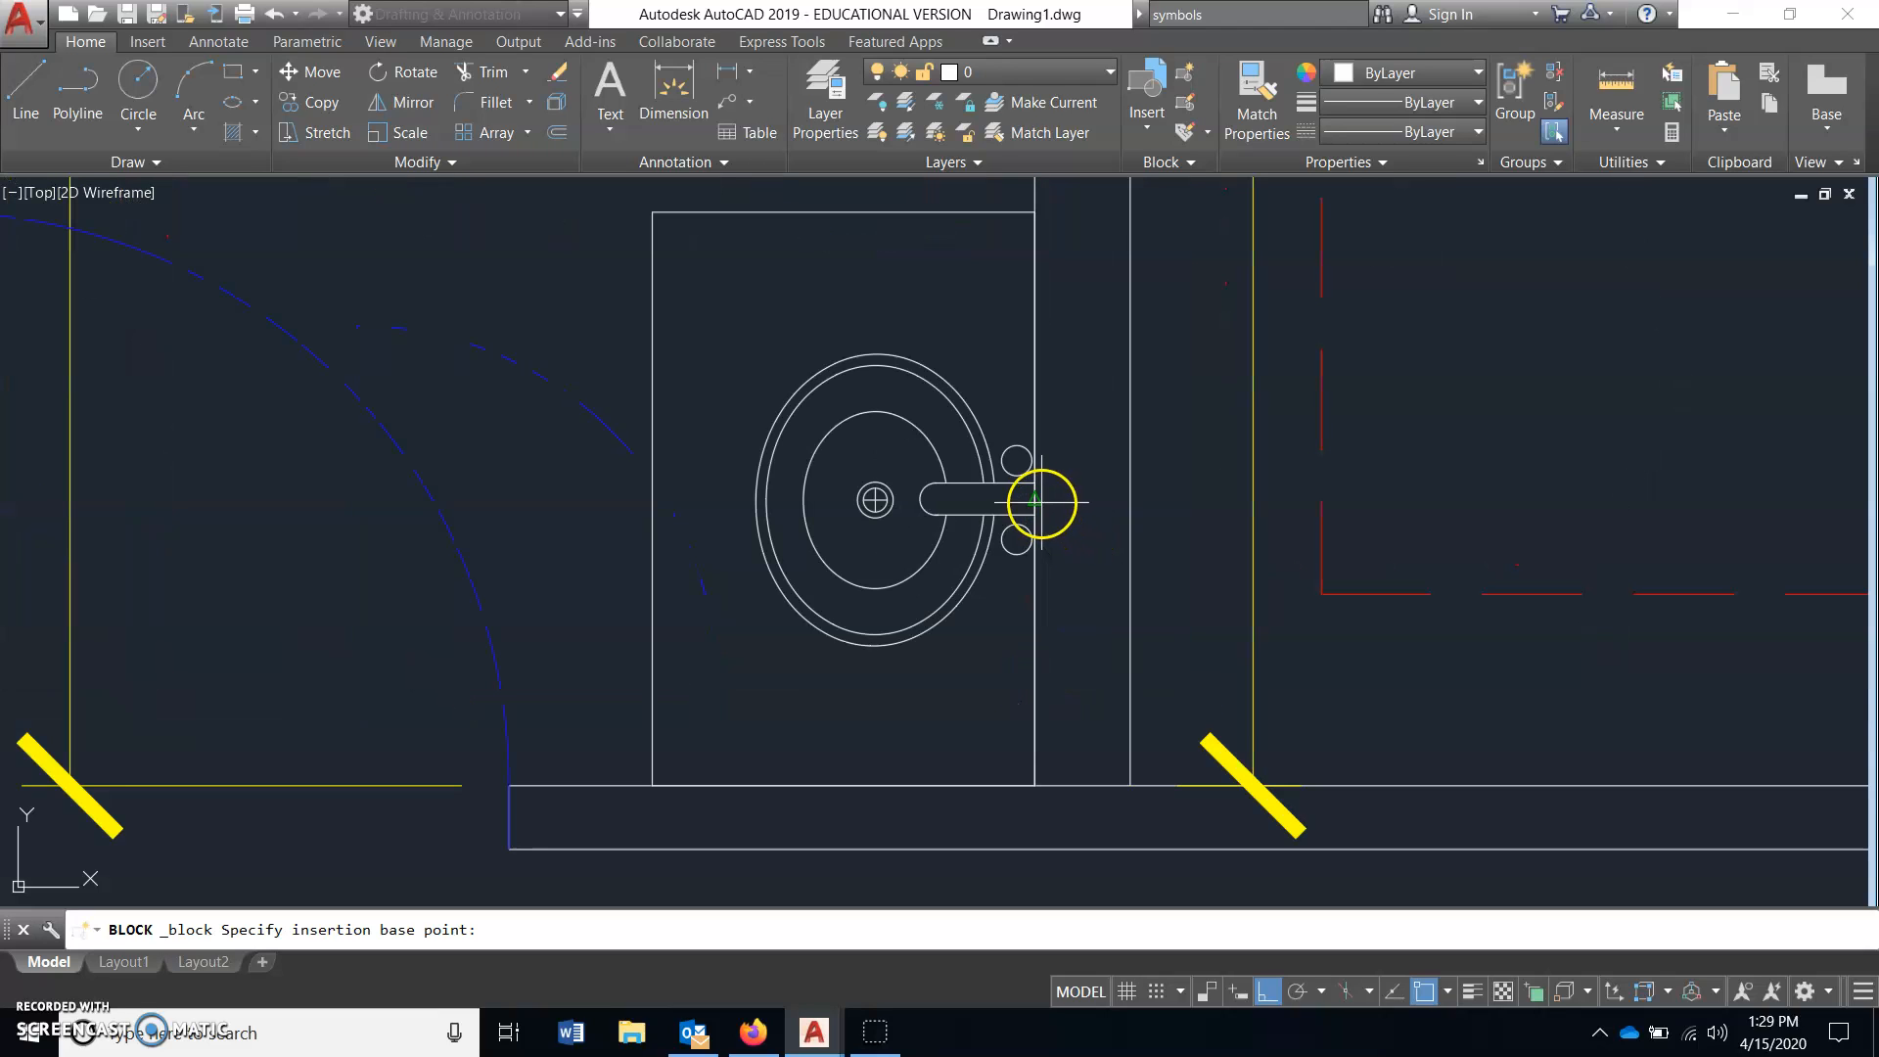
{"action": "left_click", "coordinate": [1034, 500]}
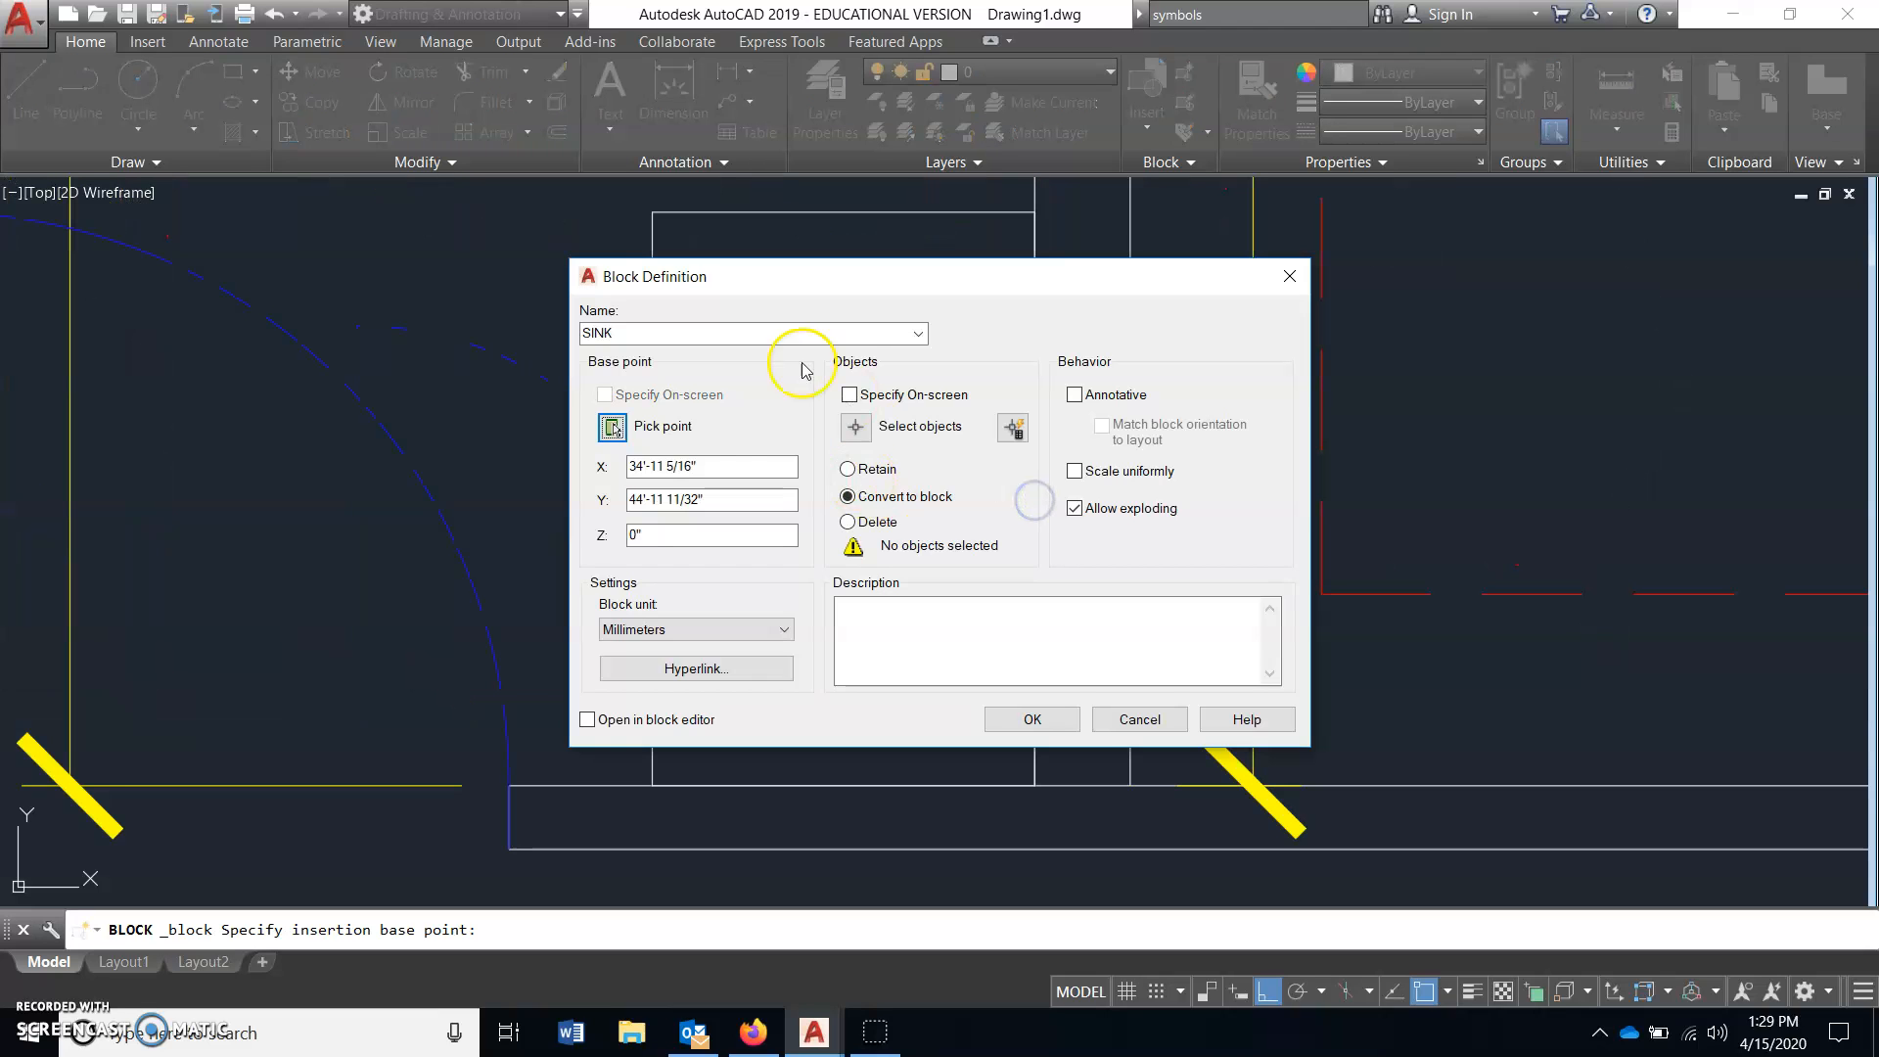
- Select the whole sink and counter as the SINK block's objects and create the block
{"action": "left_click", "coordinate": [859, 428]}
{"action": "scroll", "coordinate": [979, 522], "scroll_direction": "down", "scroll_amount": 1}
{"action": "left_click", "coordinate": [724, 280]}
{"action": "left_click", "coordinate": [1008, 672]}
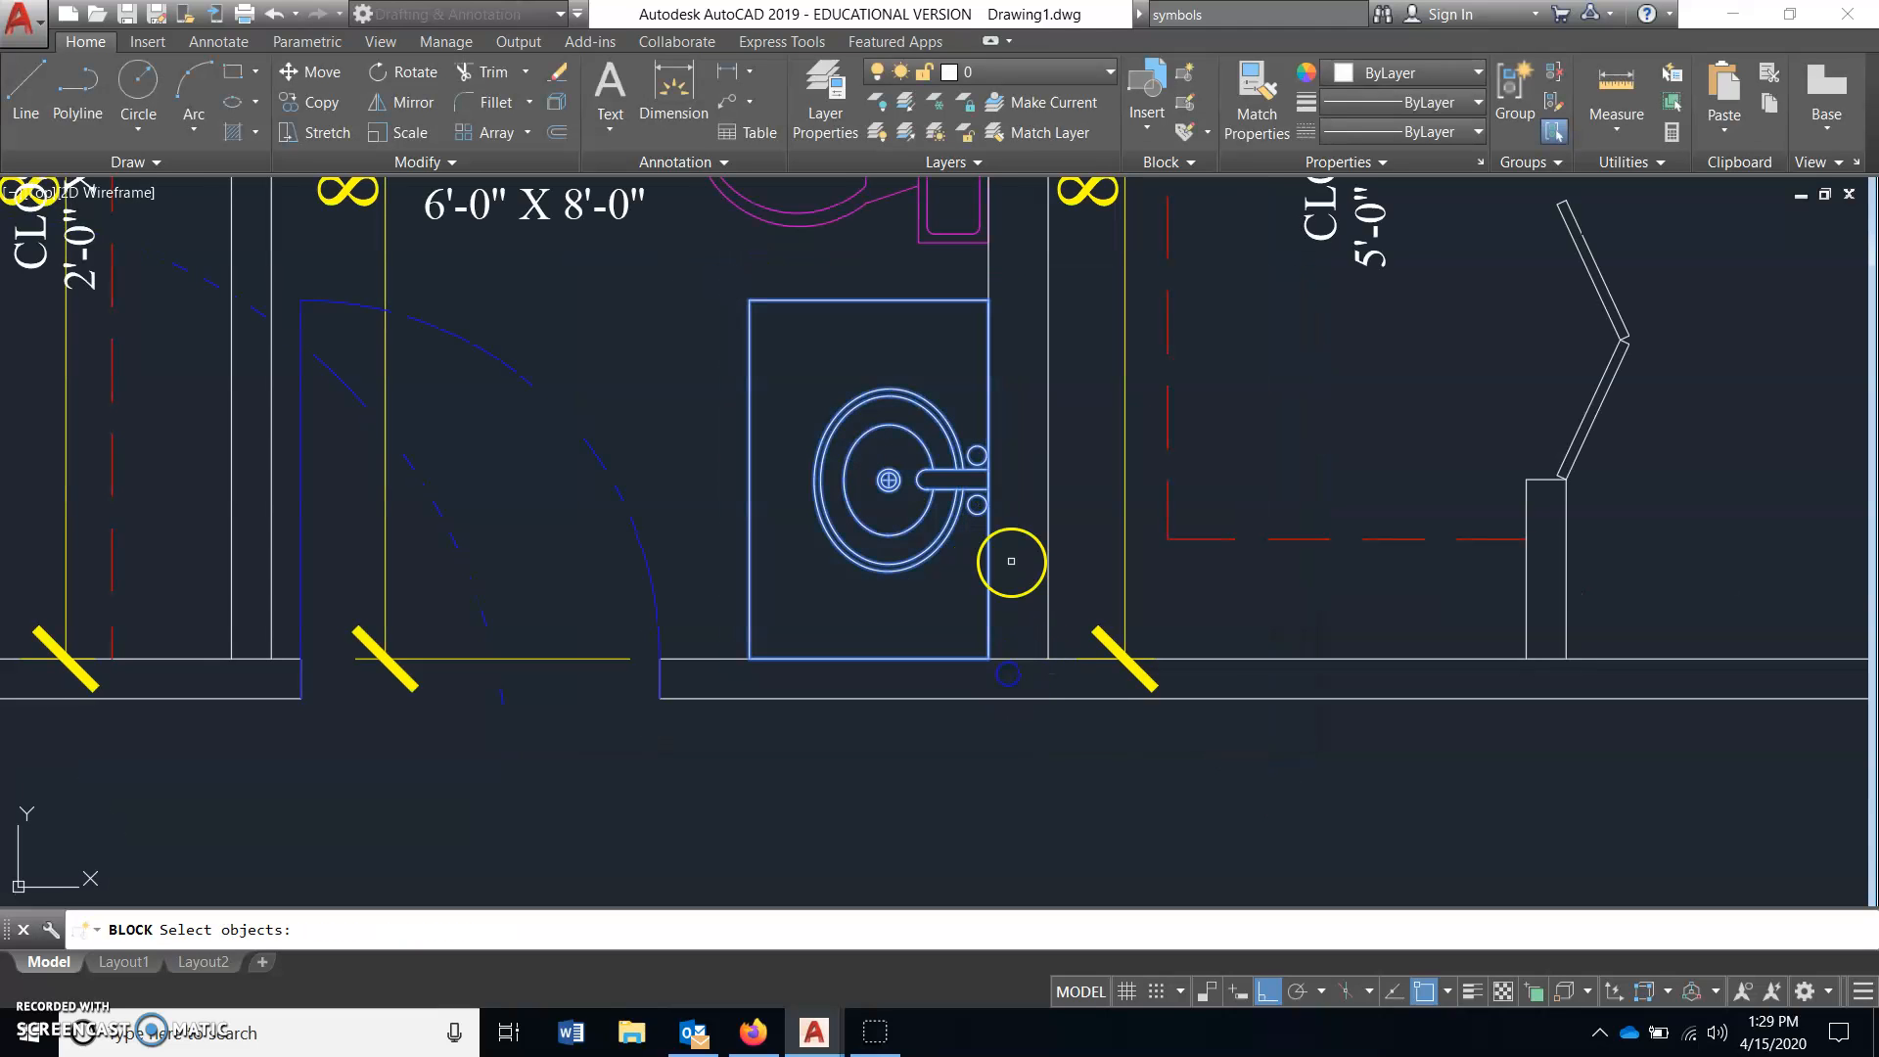
{"action": "key", "text": "Return"}
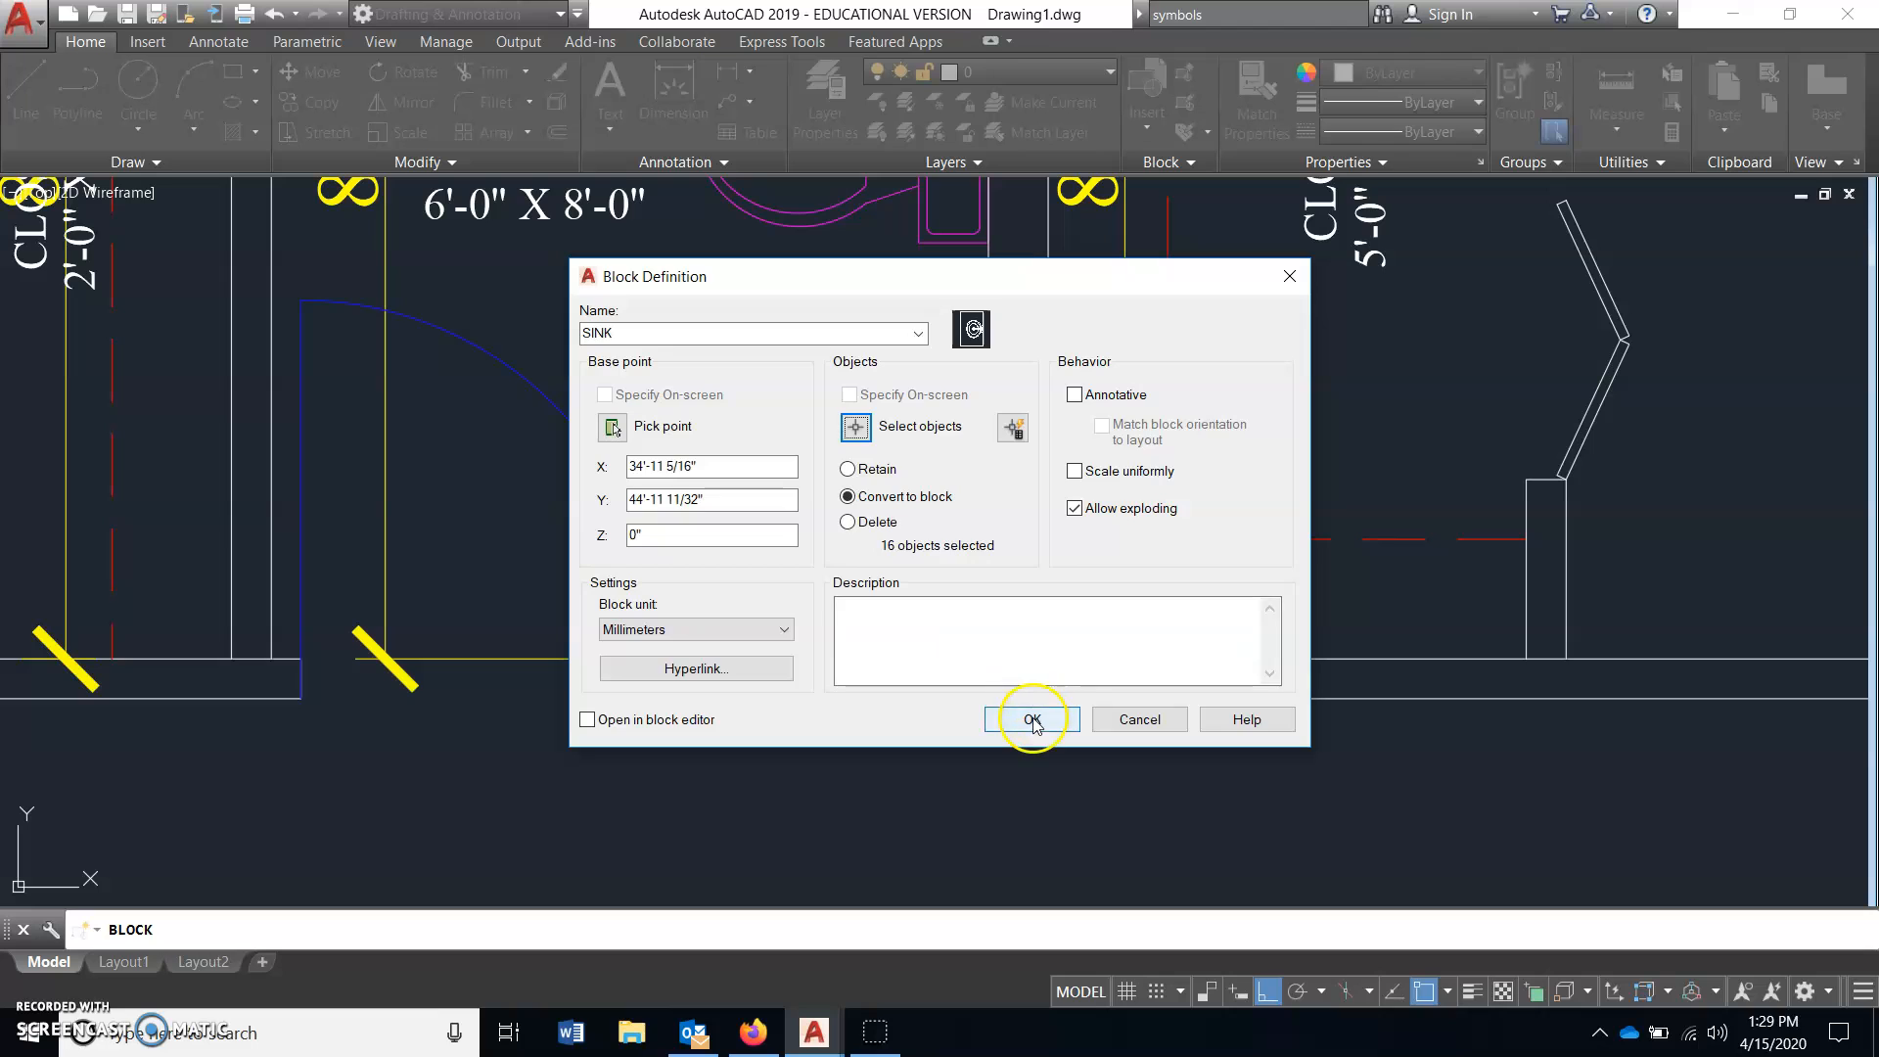
{"action": "left_click", "coordinate": [1034, 720]}
- Move the new sink block onto the FIXTURES layer
{"action": "left_click", "coordinate": [959, 465]}
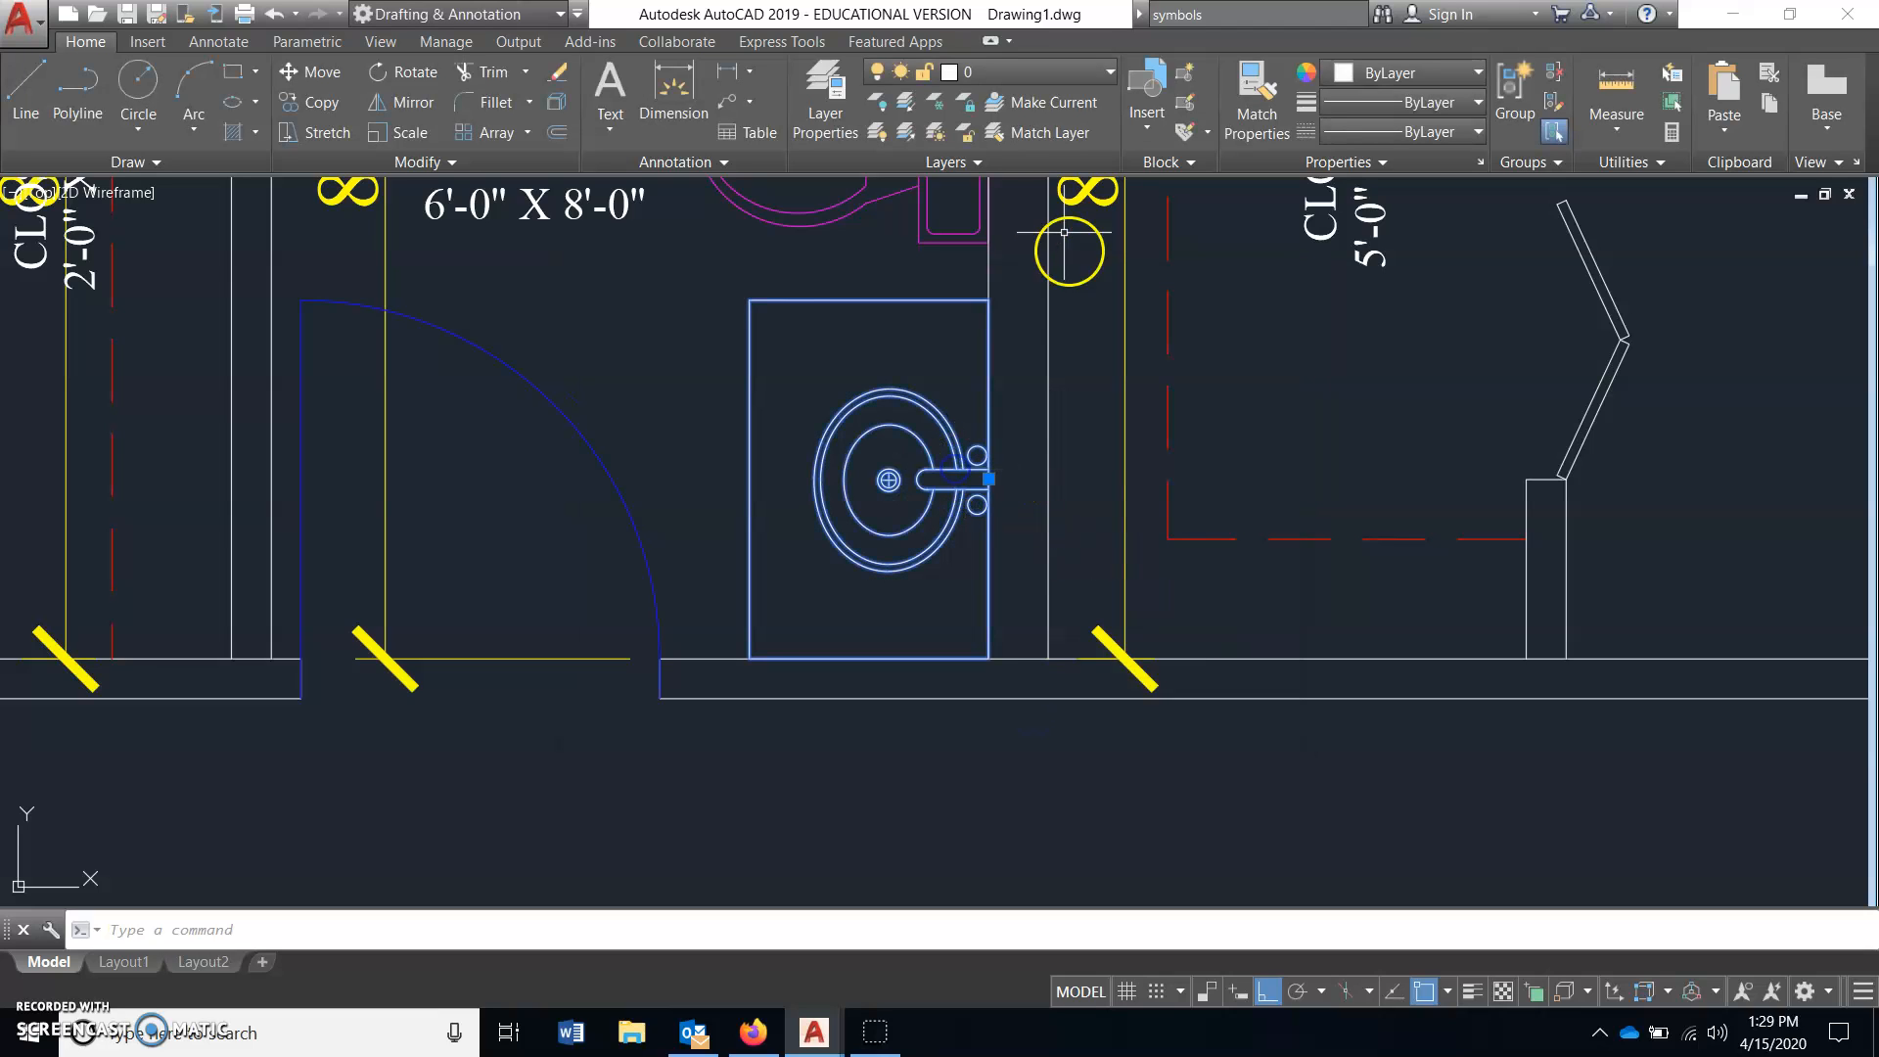
{"action": "left_click", "coordinate": [1019, 72]}
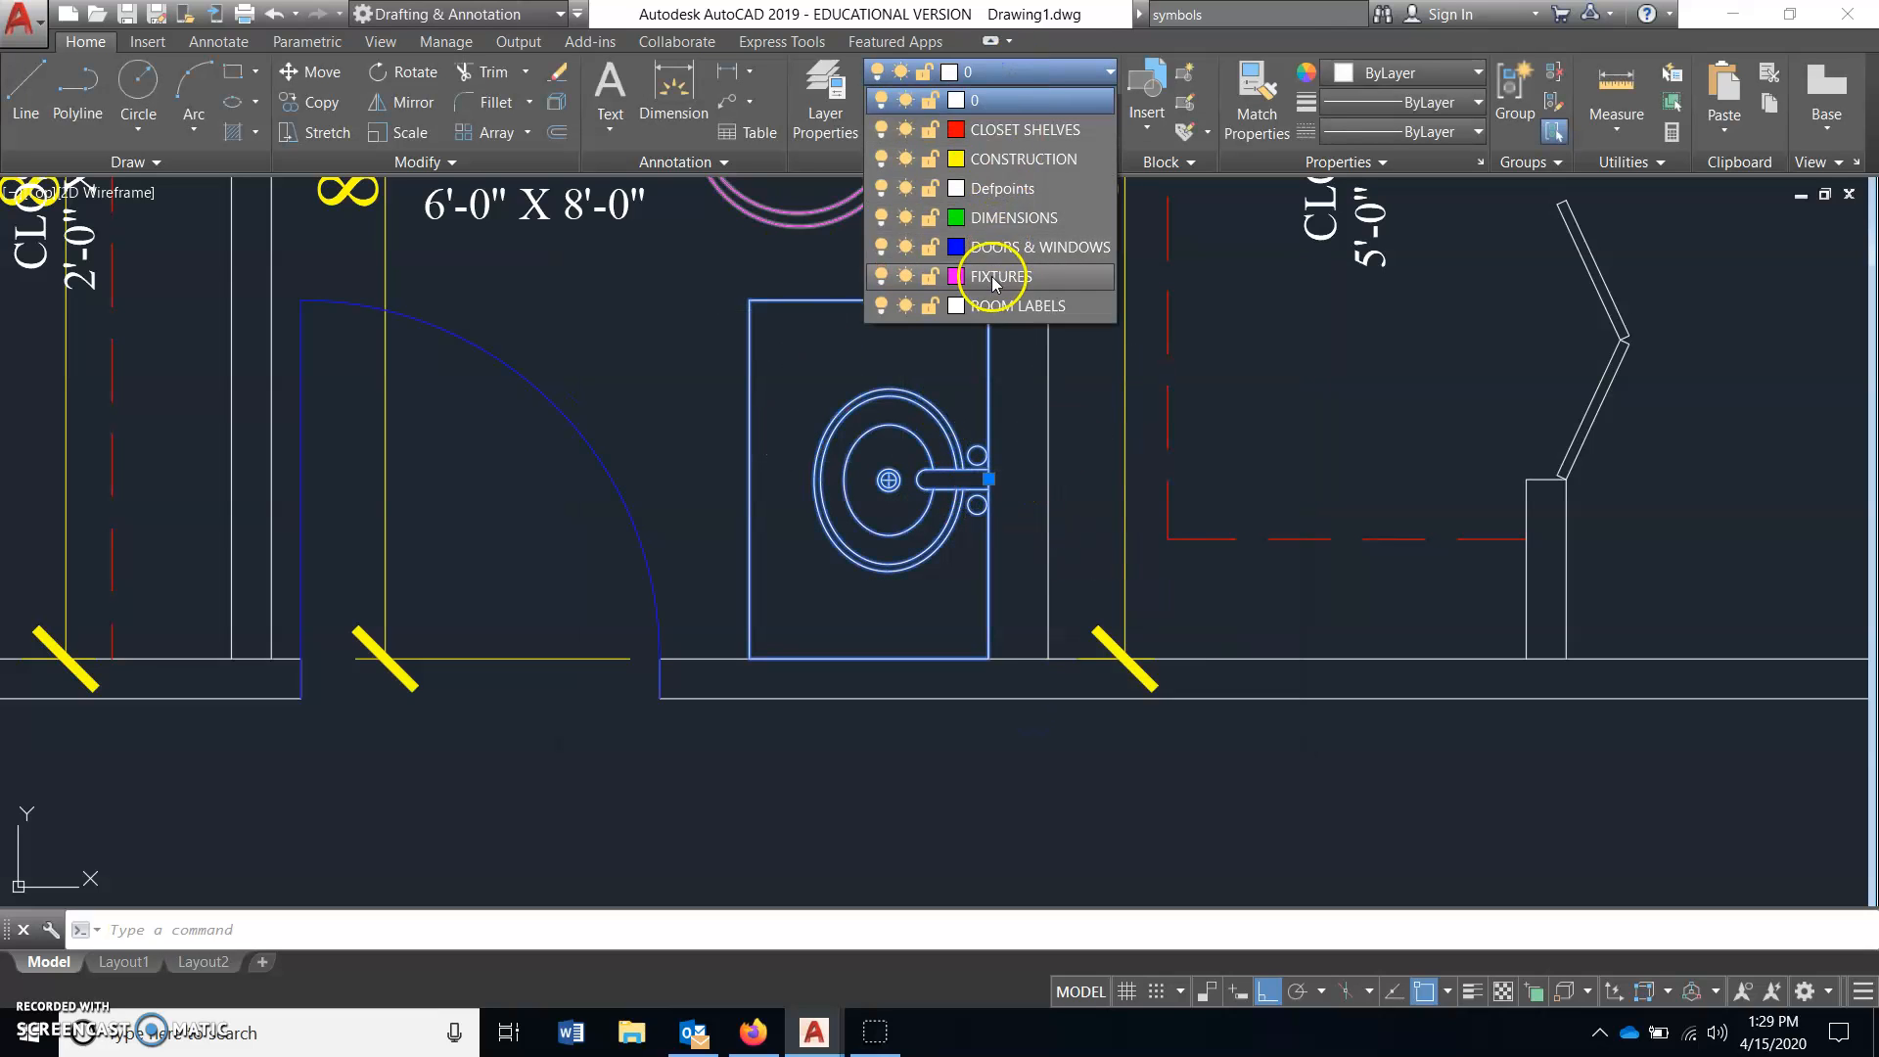
{"action": "left_click", "coordinate": [978, 185]}
{"action": "key", "text": "Escape"}
- Look through the gallery of blocks available for insertion in the drawing
{"action": "scroll", "coordinate": [979, 685], "scroll_direction": "down", "scroll_amount": 2}
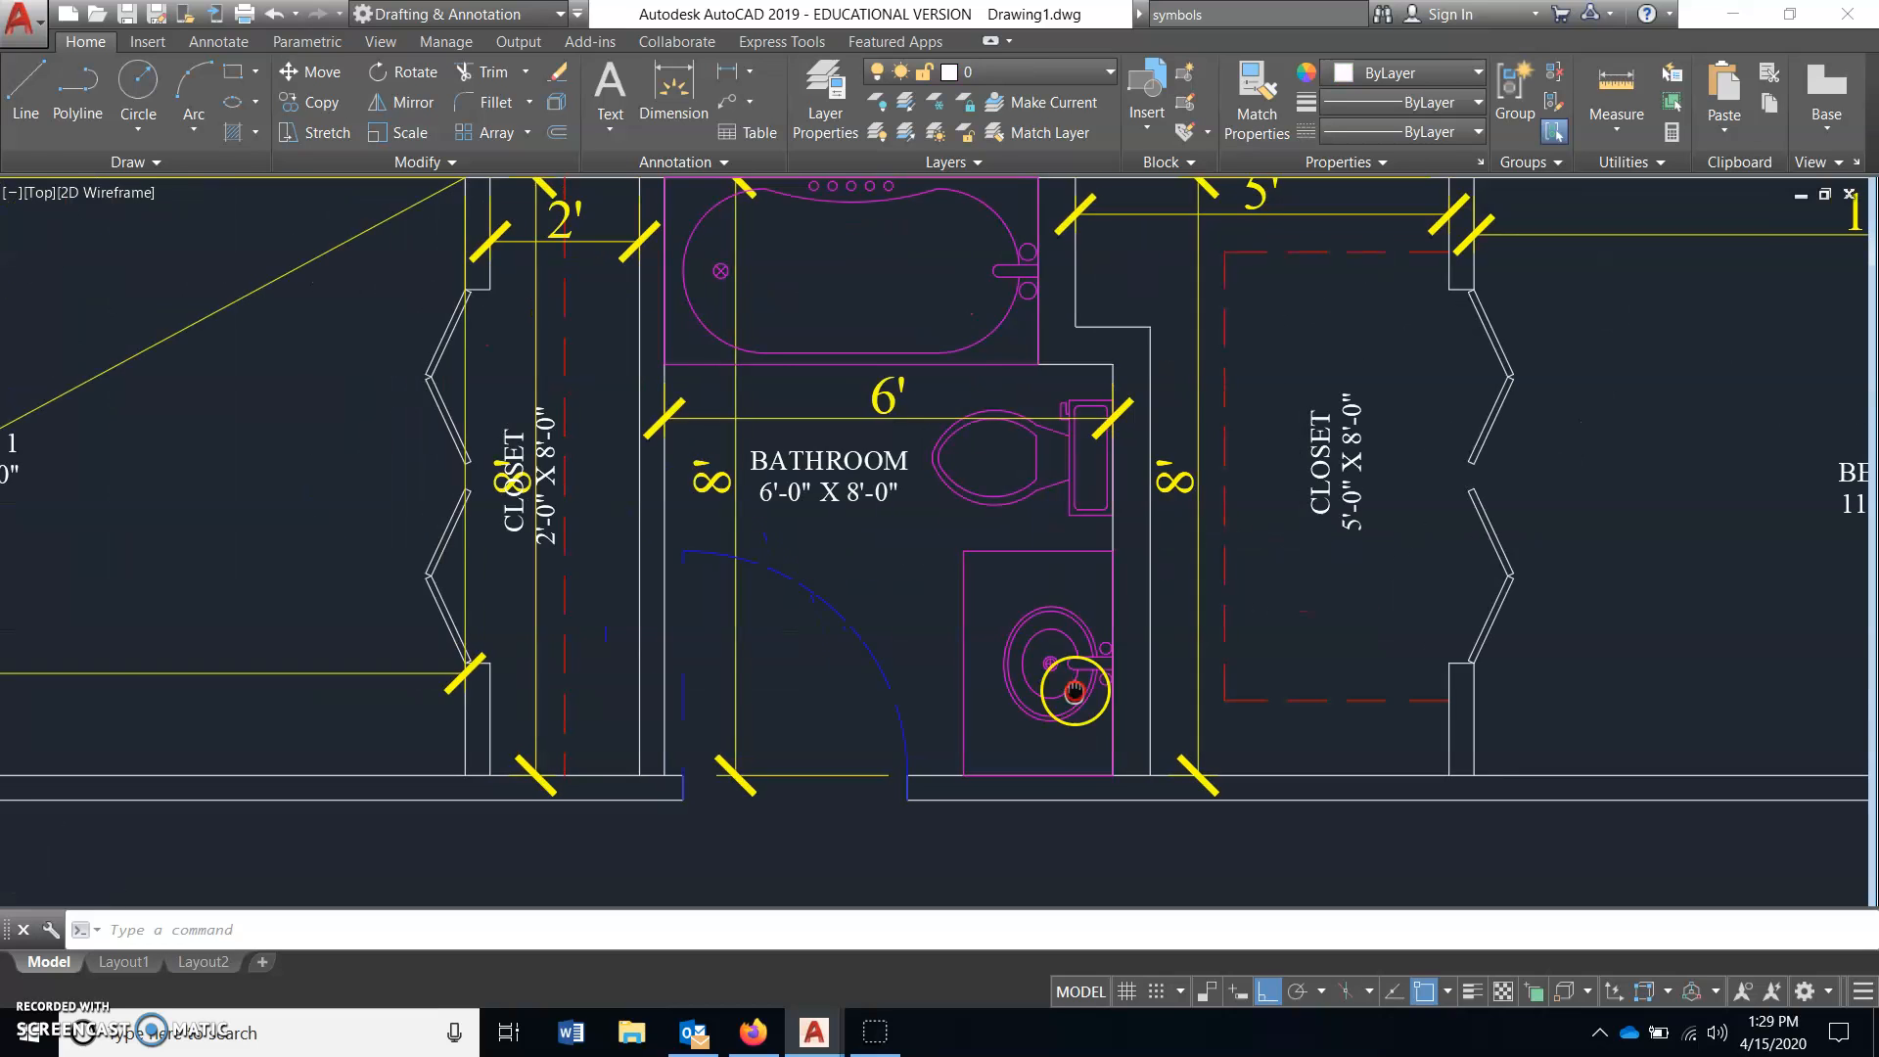
{"action": "scroll", "coordinate": [1066, 623], "scroll_direction": "up", "scroll_amount": 2}
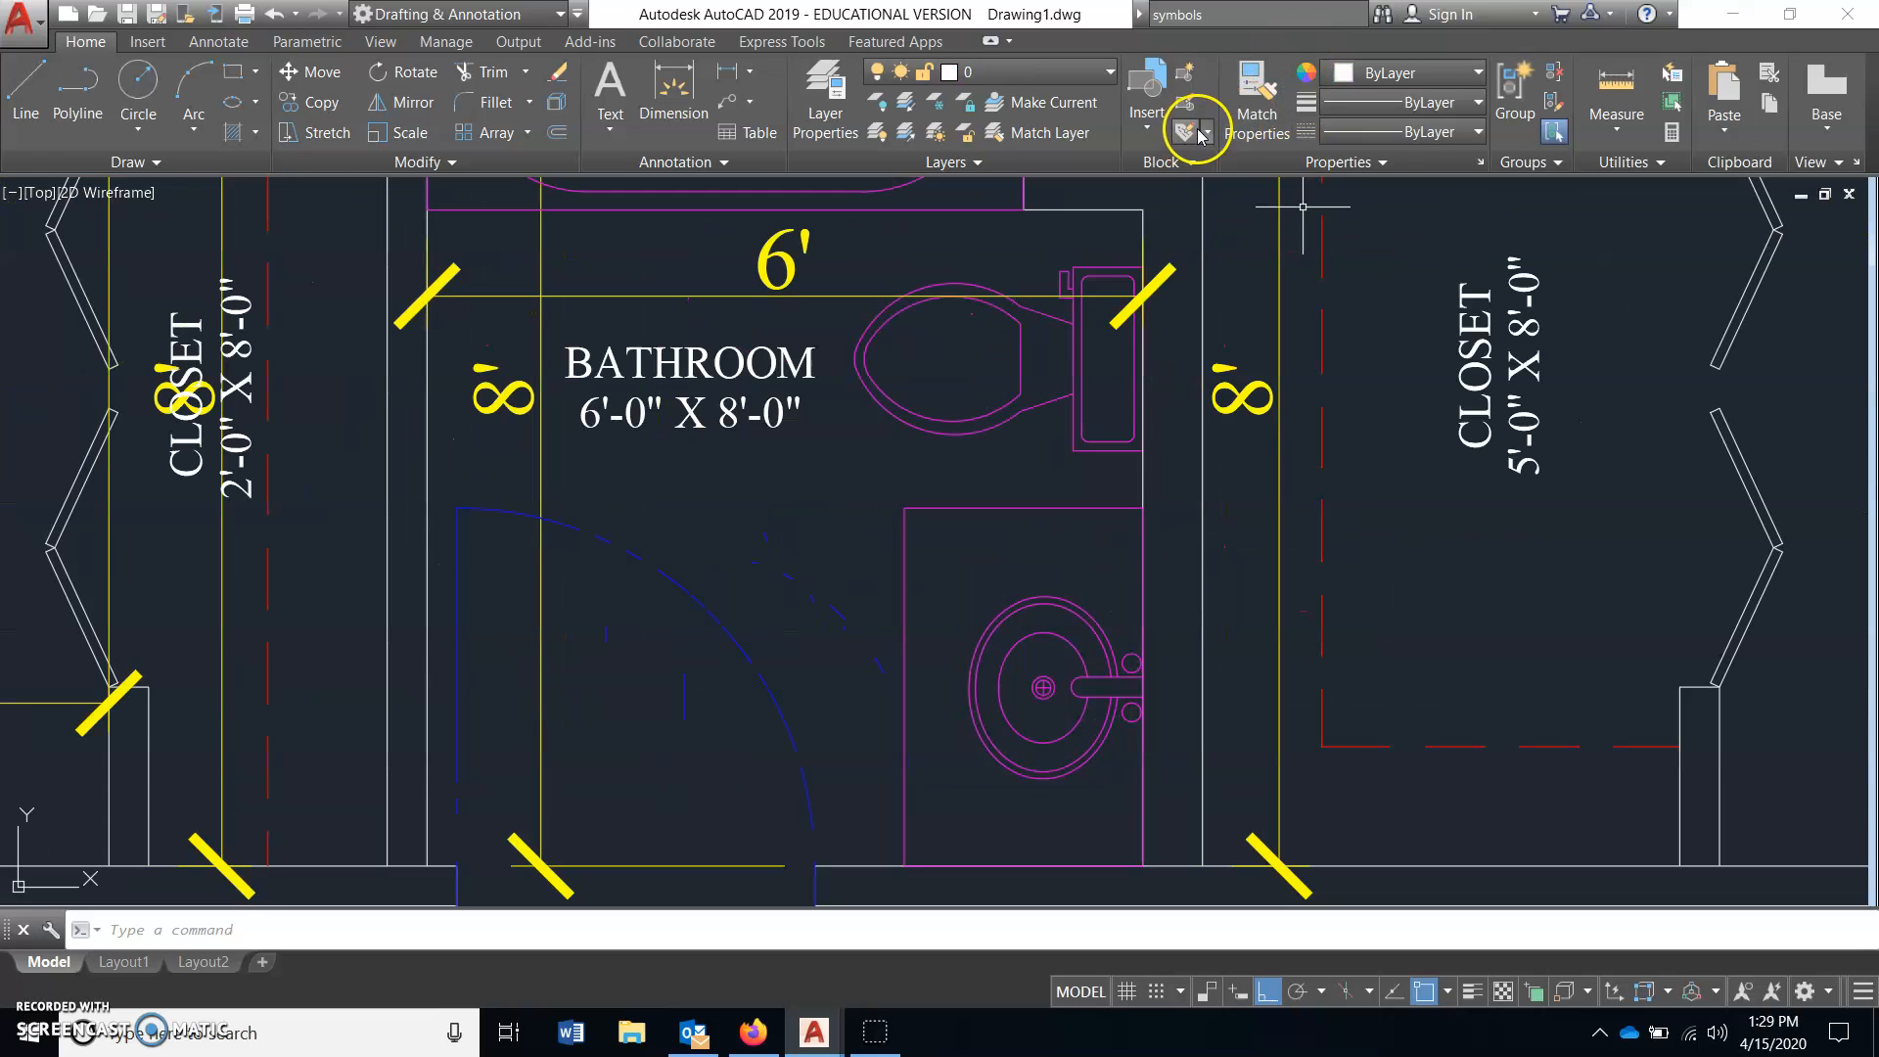
{"action": "left_click", "coordinate": [1163, 123]}
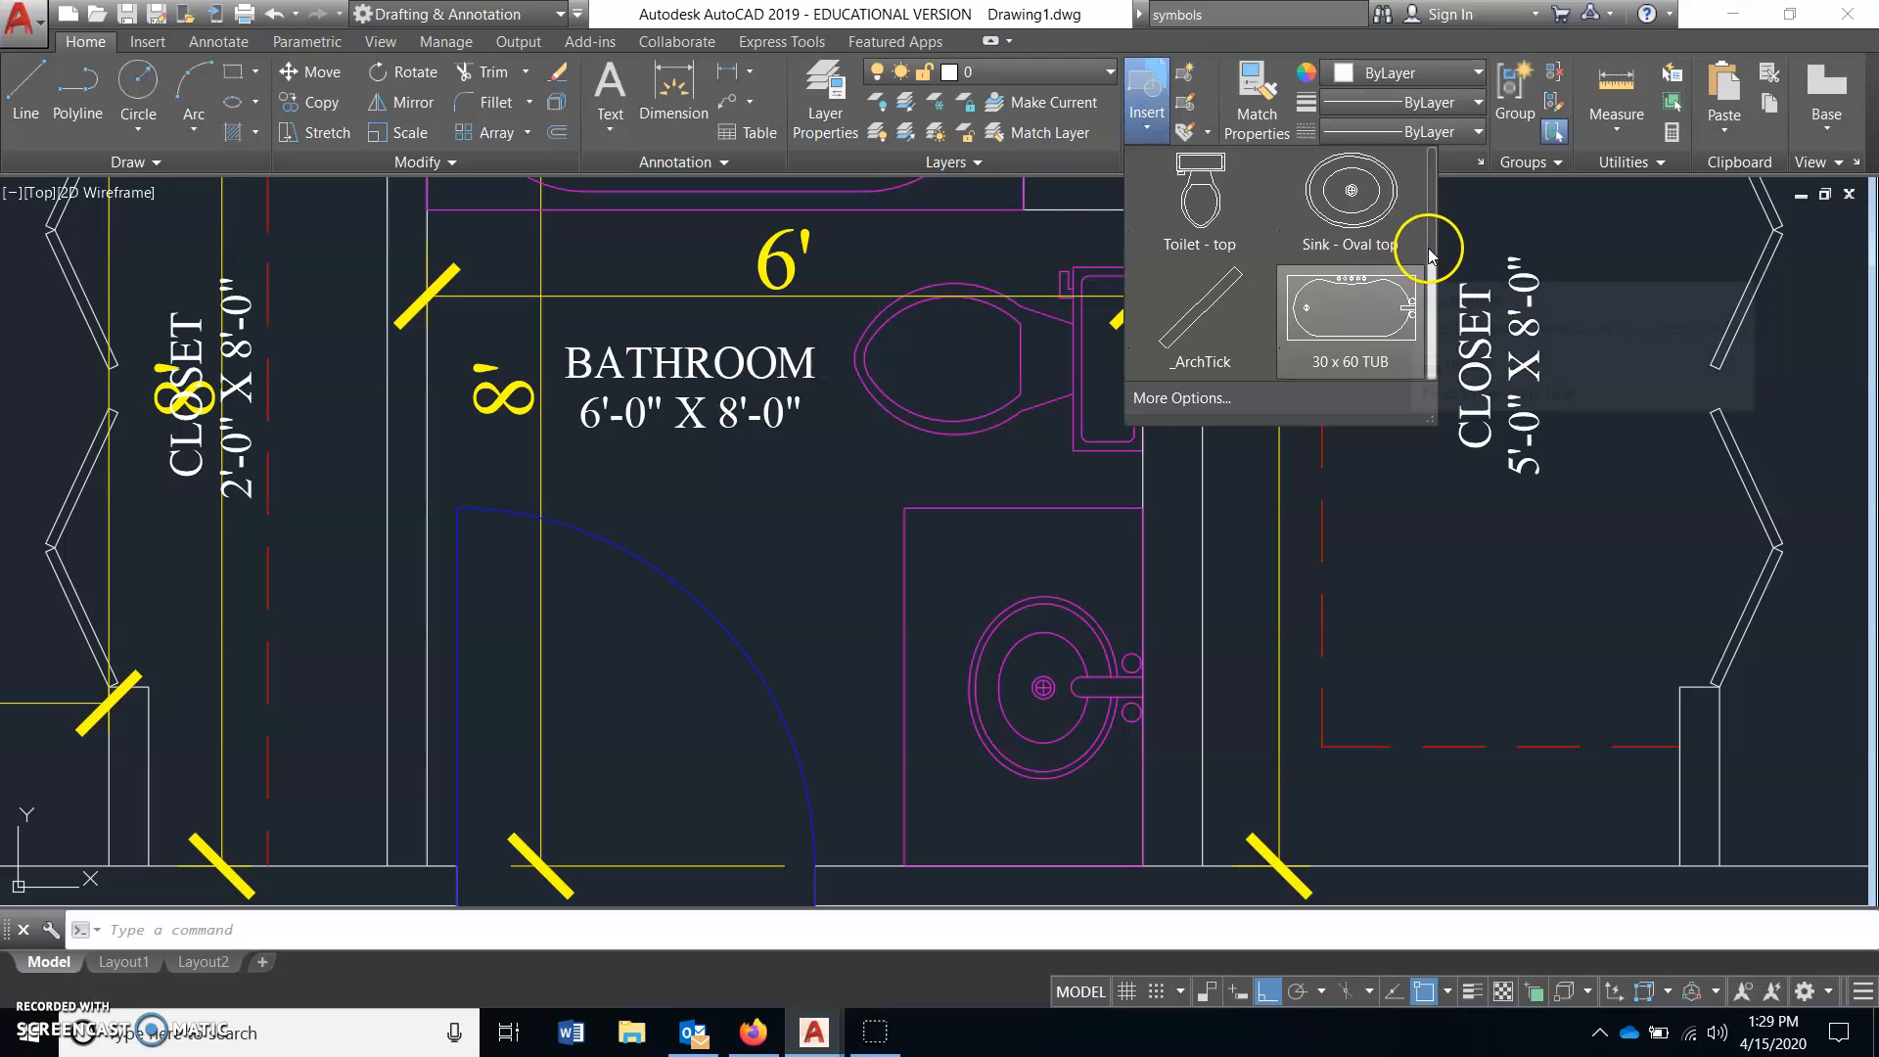
{"action": "left_click_drag", "start_coordinate": [1431, 245], "coordinate": [1430, 331]}
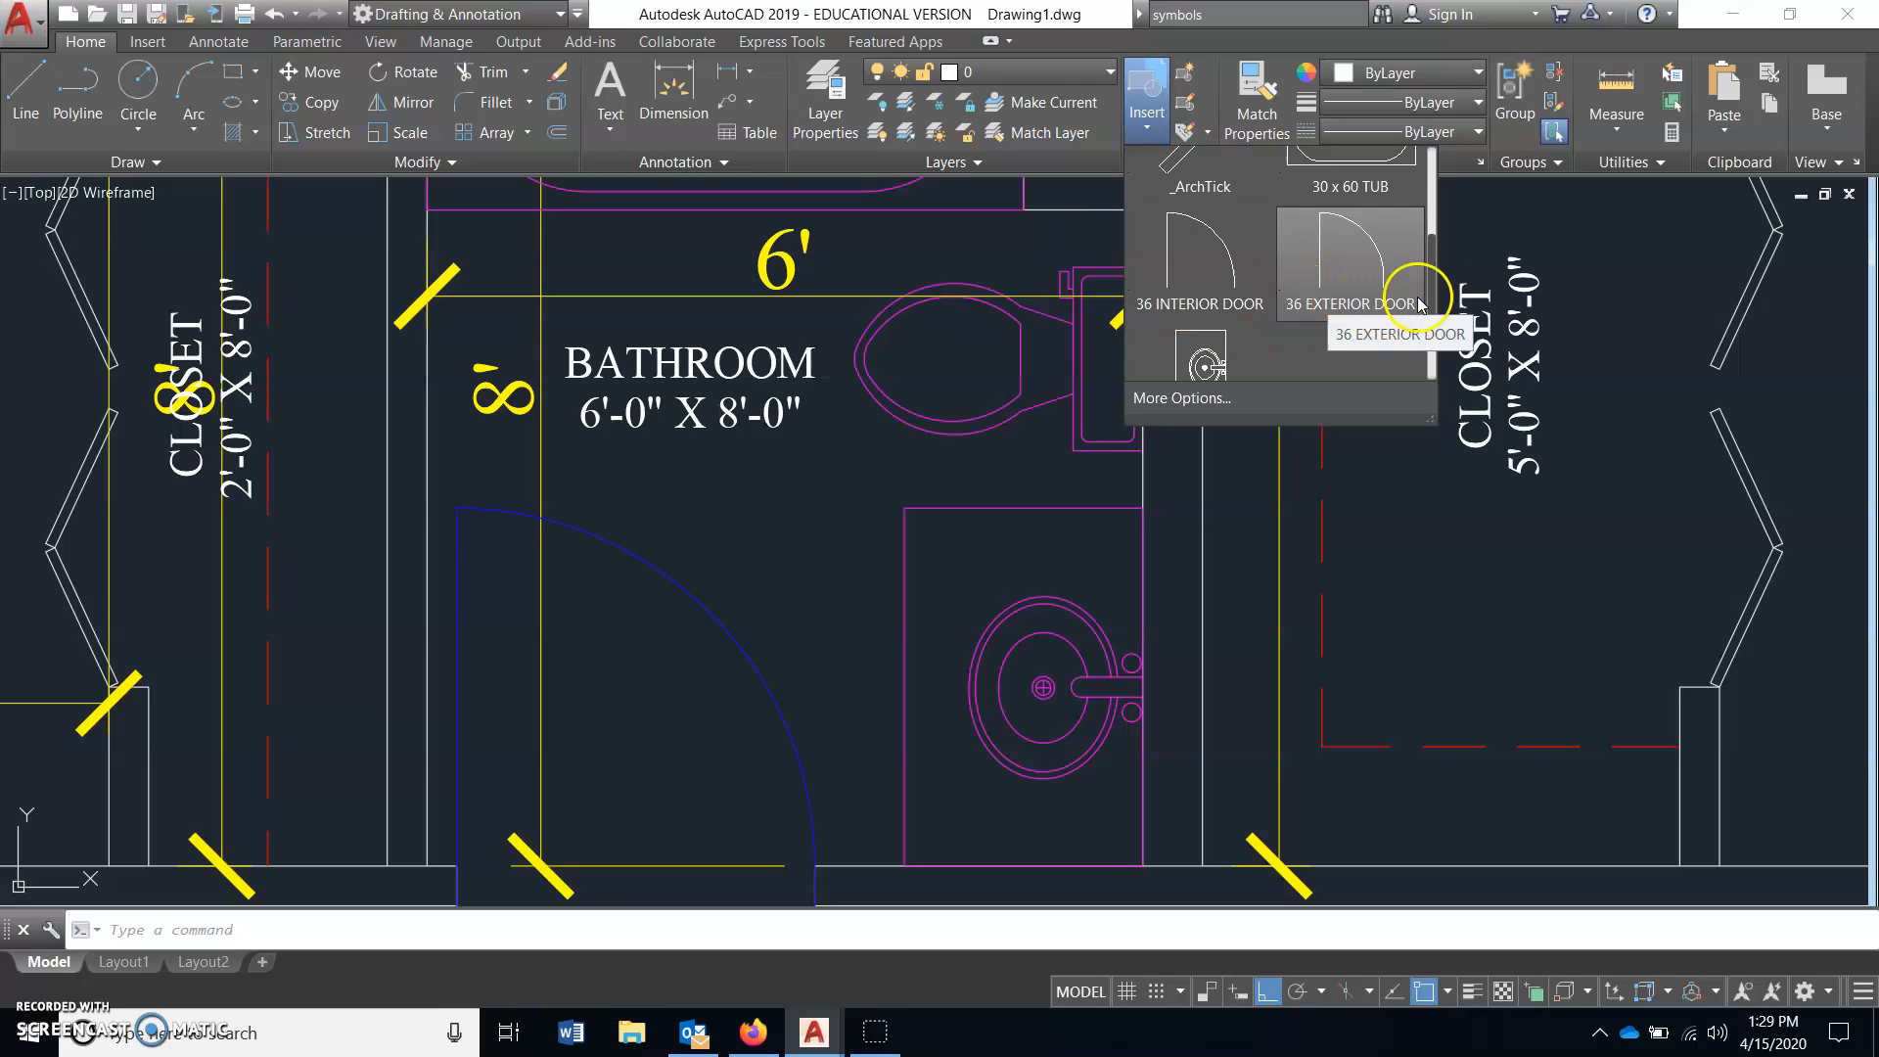
{"action": "left_click_drag", "start_coordinate": [1429, 252], "coordinate": [1428, 279]}
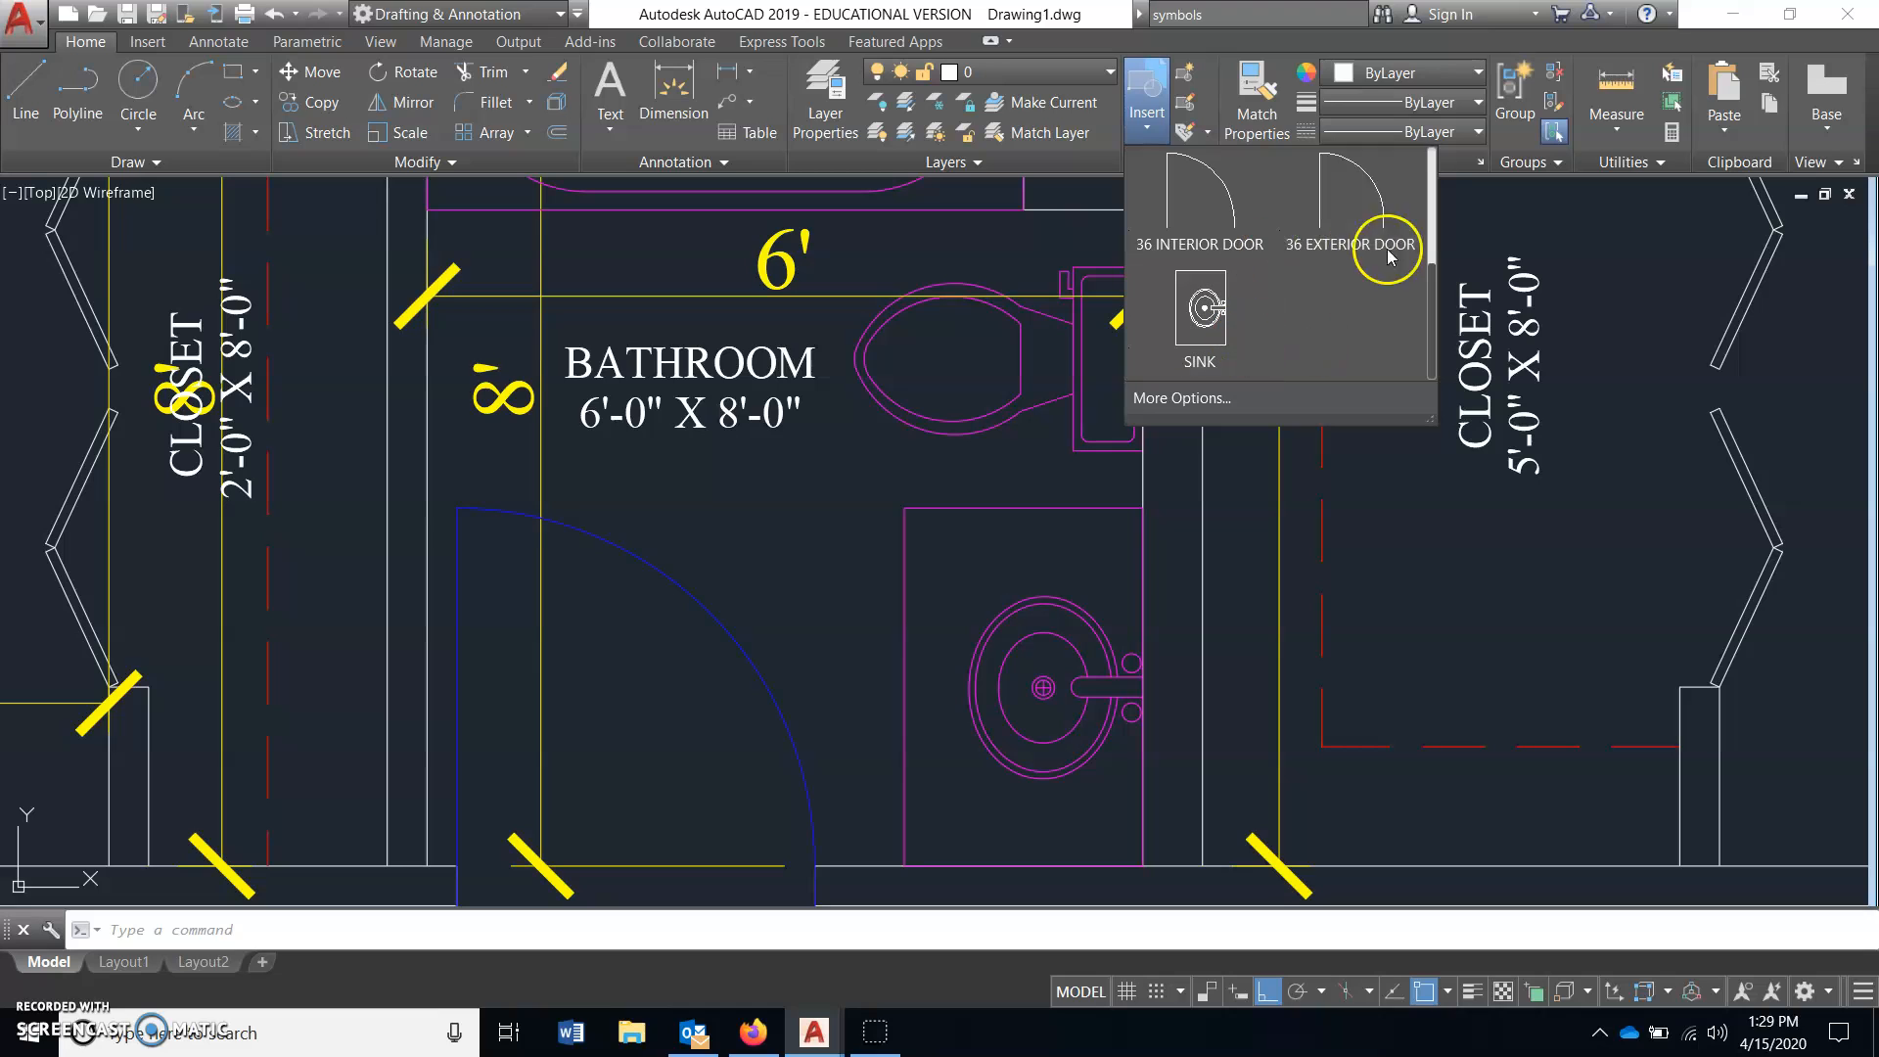
{"action": "scroll", "coordinate": [1292, 306], "scroll_direction": "up", "scroll_amount": 2}
{"action": "scroll", "coordinate": [1337, 215], "scroll_direction": "down", "scroll_amount": 2}
{"action": "scroll", "coordinate": [1333, 276], "scroll_direction": "up", "scroll_amount": 2}
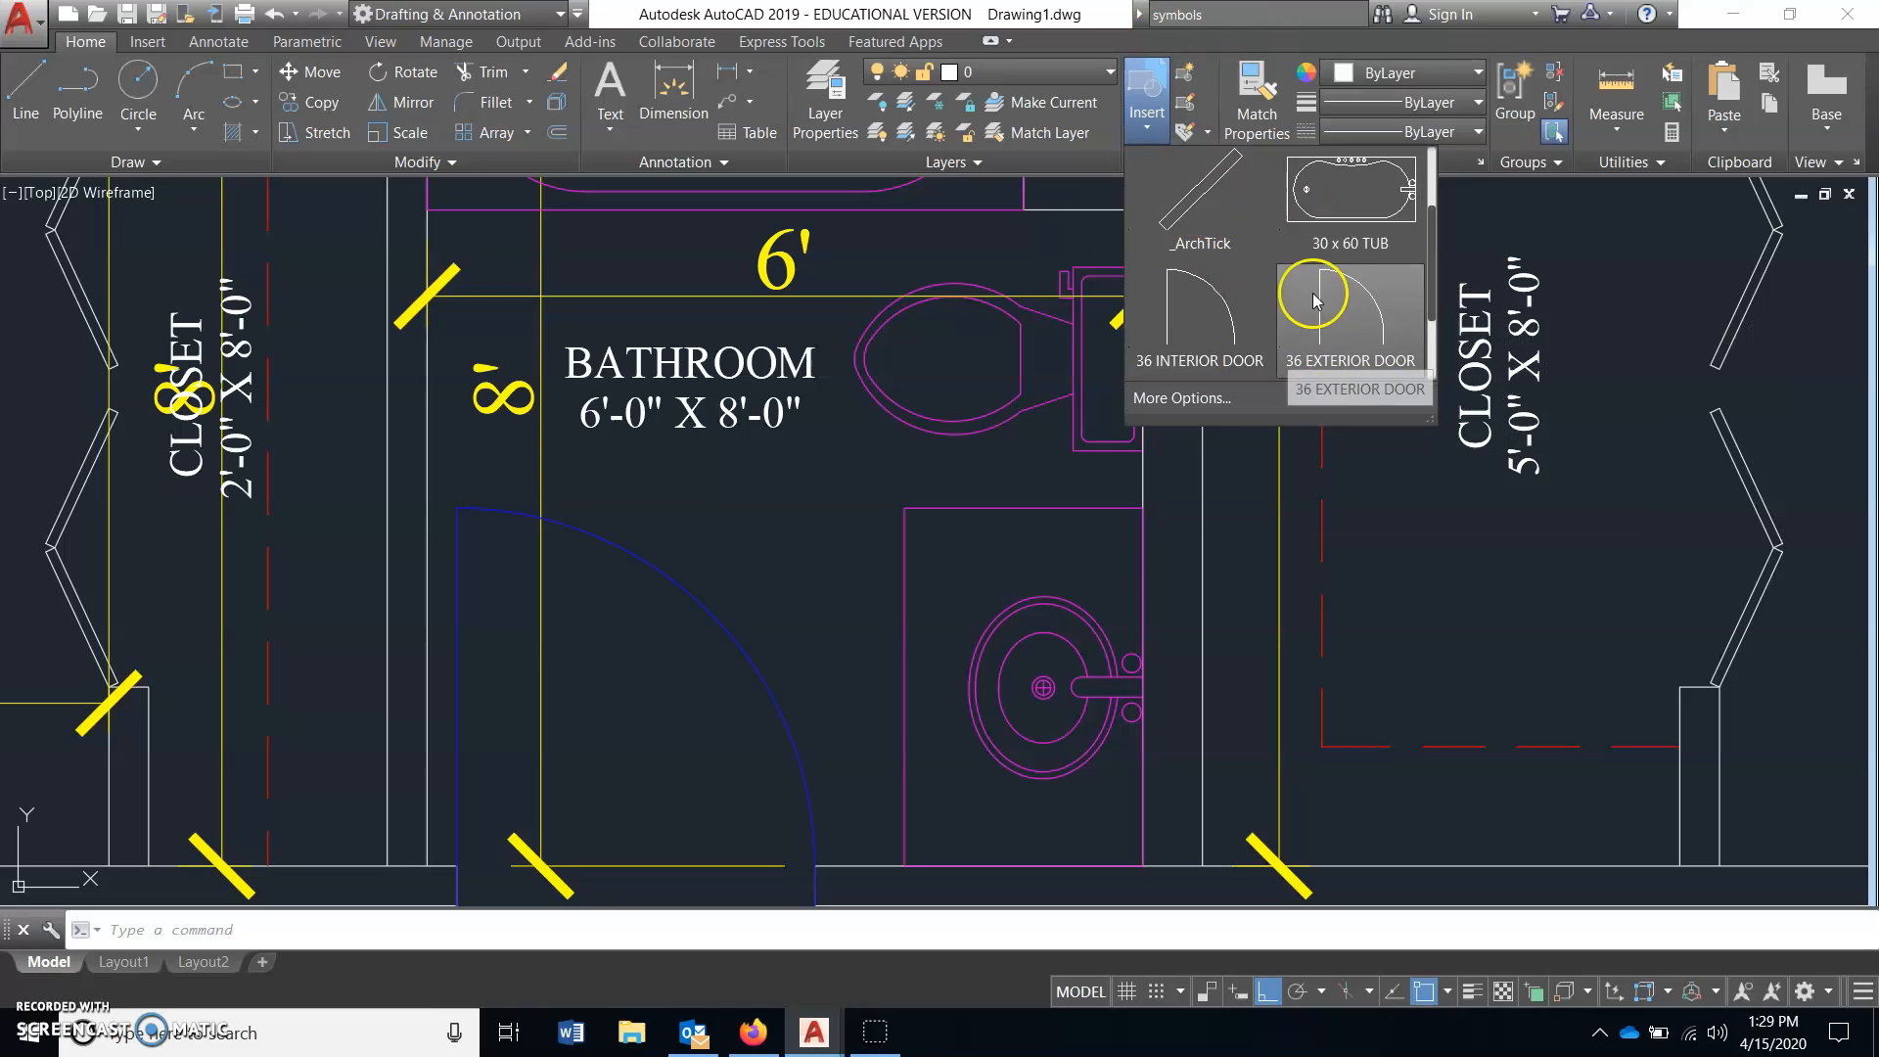
{"action": "scroll", "coordinate": [1334, 249], "scroll_direction": "down", "scroll_amount": 2}
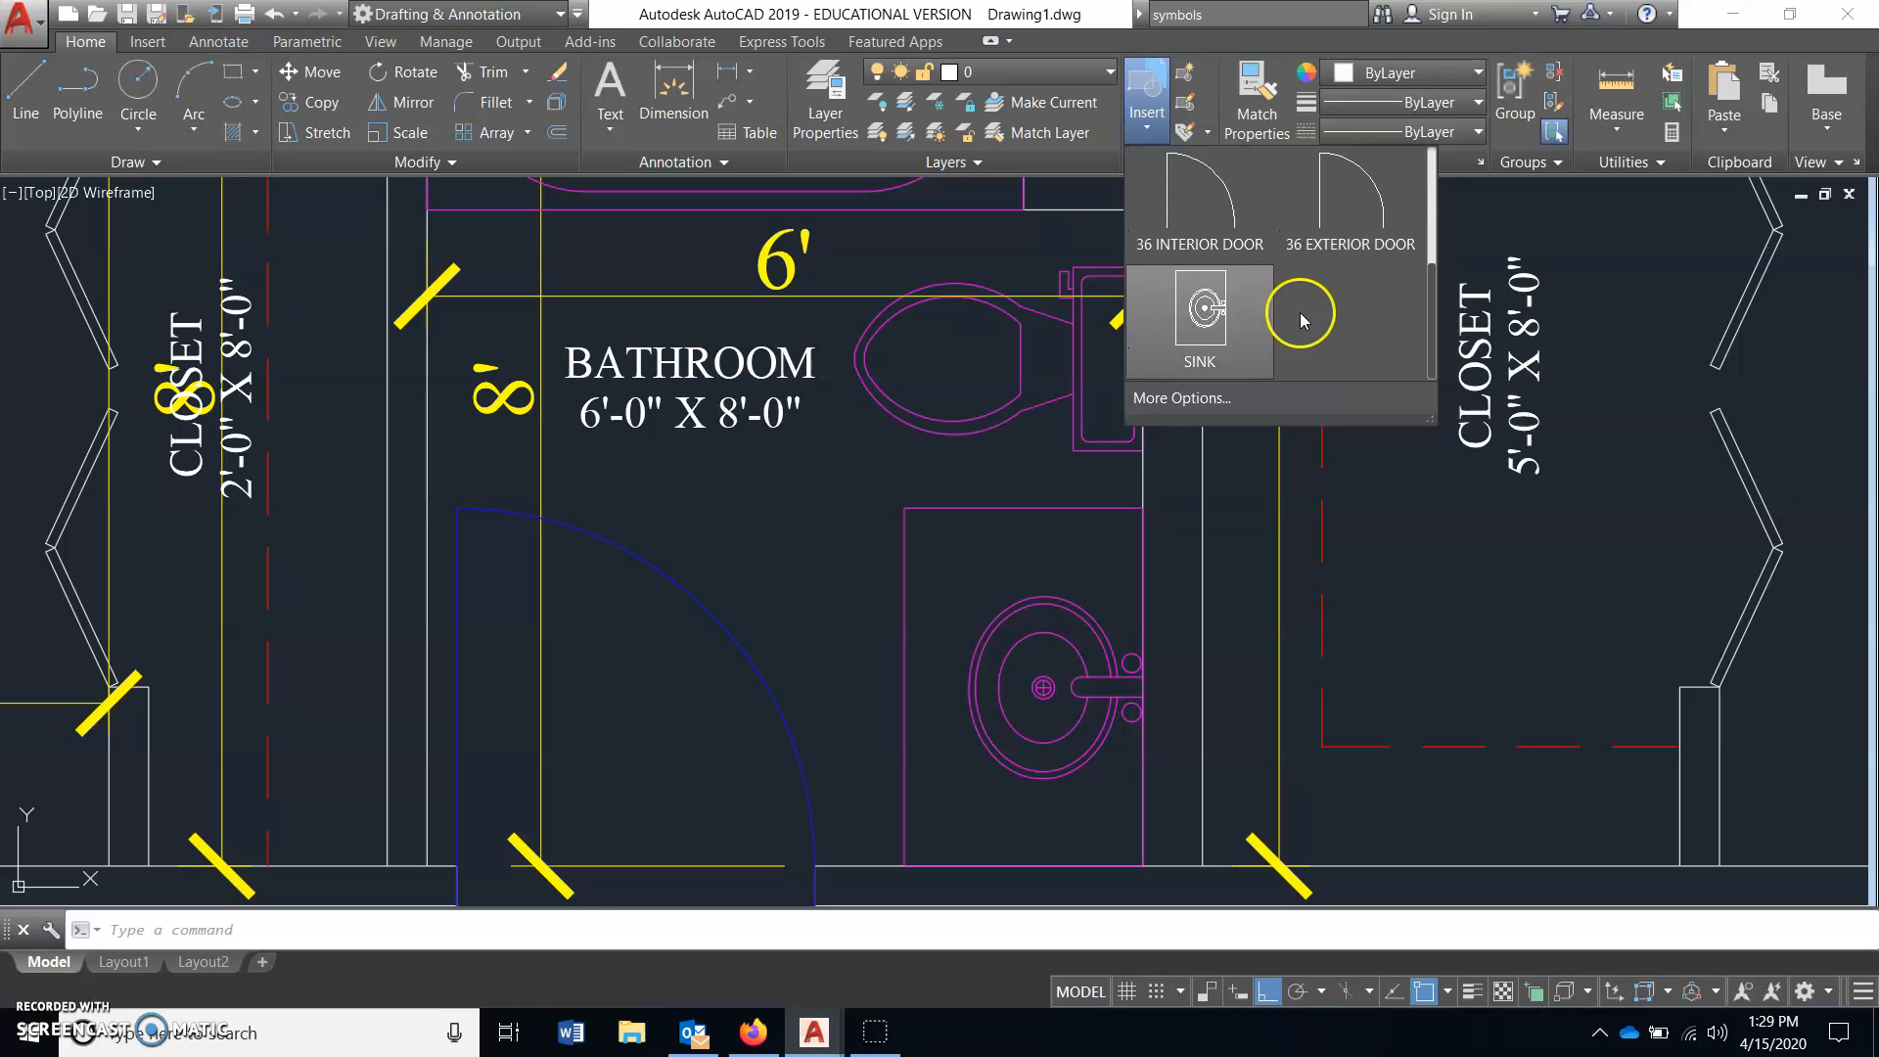
{"action": "key", "text": "Escape"}
- Begin a block definition named 60 BI FOLD DOORS with its base point at the lower jamb corner of Bedroom 1's closet opening
{"action": "scroll", "coordinate": [1211, 435], "scroll_direction": "down", "scroll_amount": 3}
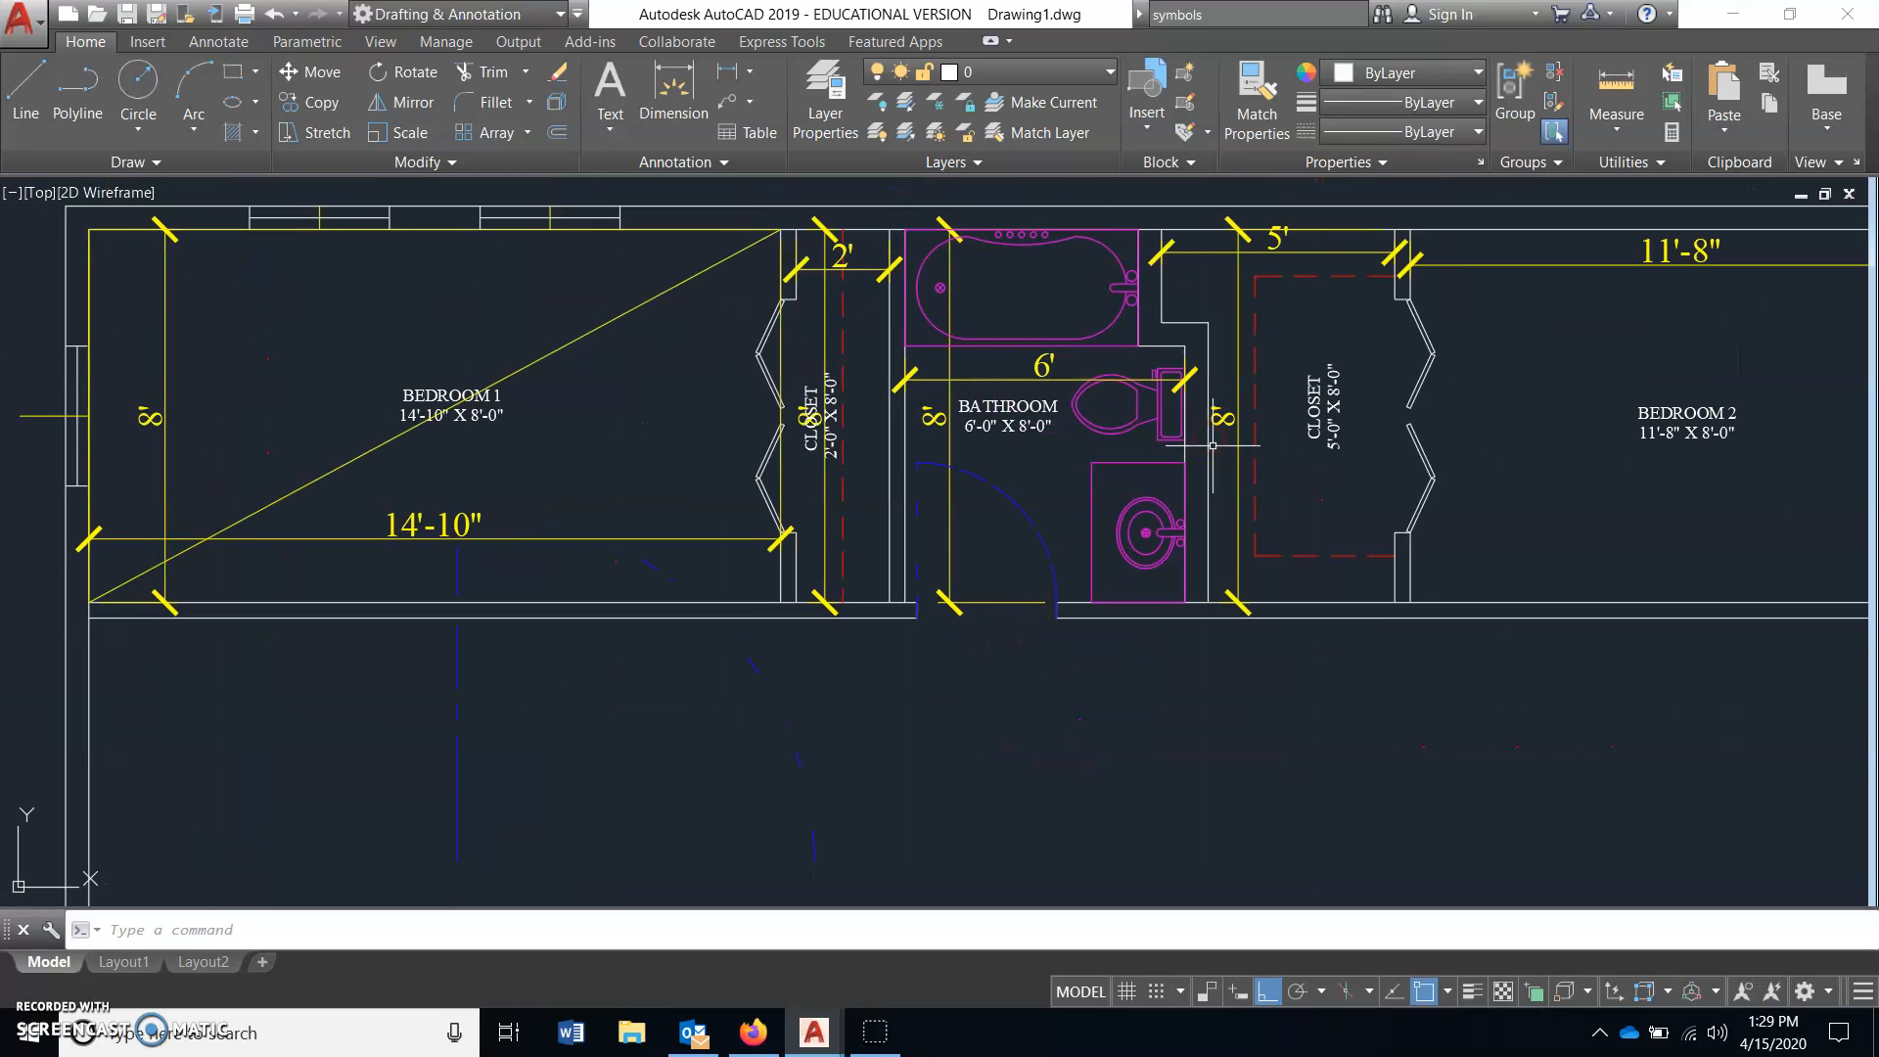
{"action": "middle_click_drag", "start_coordinate": [1077, 493], "coordinate": [1144, 527]}
{"action": "scroll", "coordinate": [859, 367], "scroll_direction": "up", "scroll_amount": 3}
{"action": "middle_click_drag", "start_coordinate": [843, 297], "coordinate": [966, 358]}
{"action": "scroll", "coordinate": [934, 365], "scroll_direction": "down", "scroll_amount": 1}
{"action": "middle_click_drag", "start_coordinate": [937, 765], "coordinate": [928, 646]}
{"action": "scroll", "coordinate": [999, 574], "scroll_direction": "down", "scroll_amount": 2}
{"action": "middle_click_drag", "start_coordinate": [1001, 574], "coordinate": [969, 600]}
{"action": "scroll", "coordinate": [908, 391], "scroll_direction": "up", "scroll_amount": 2}
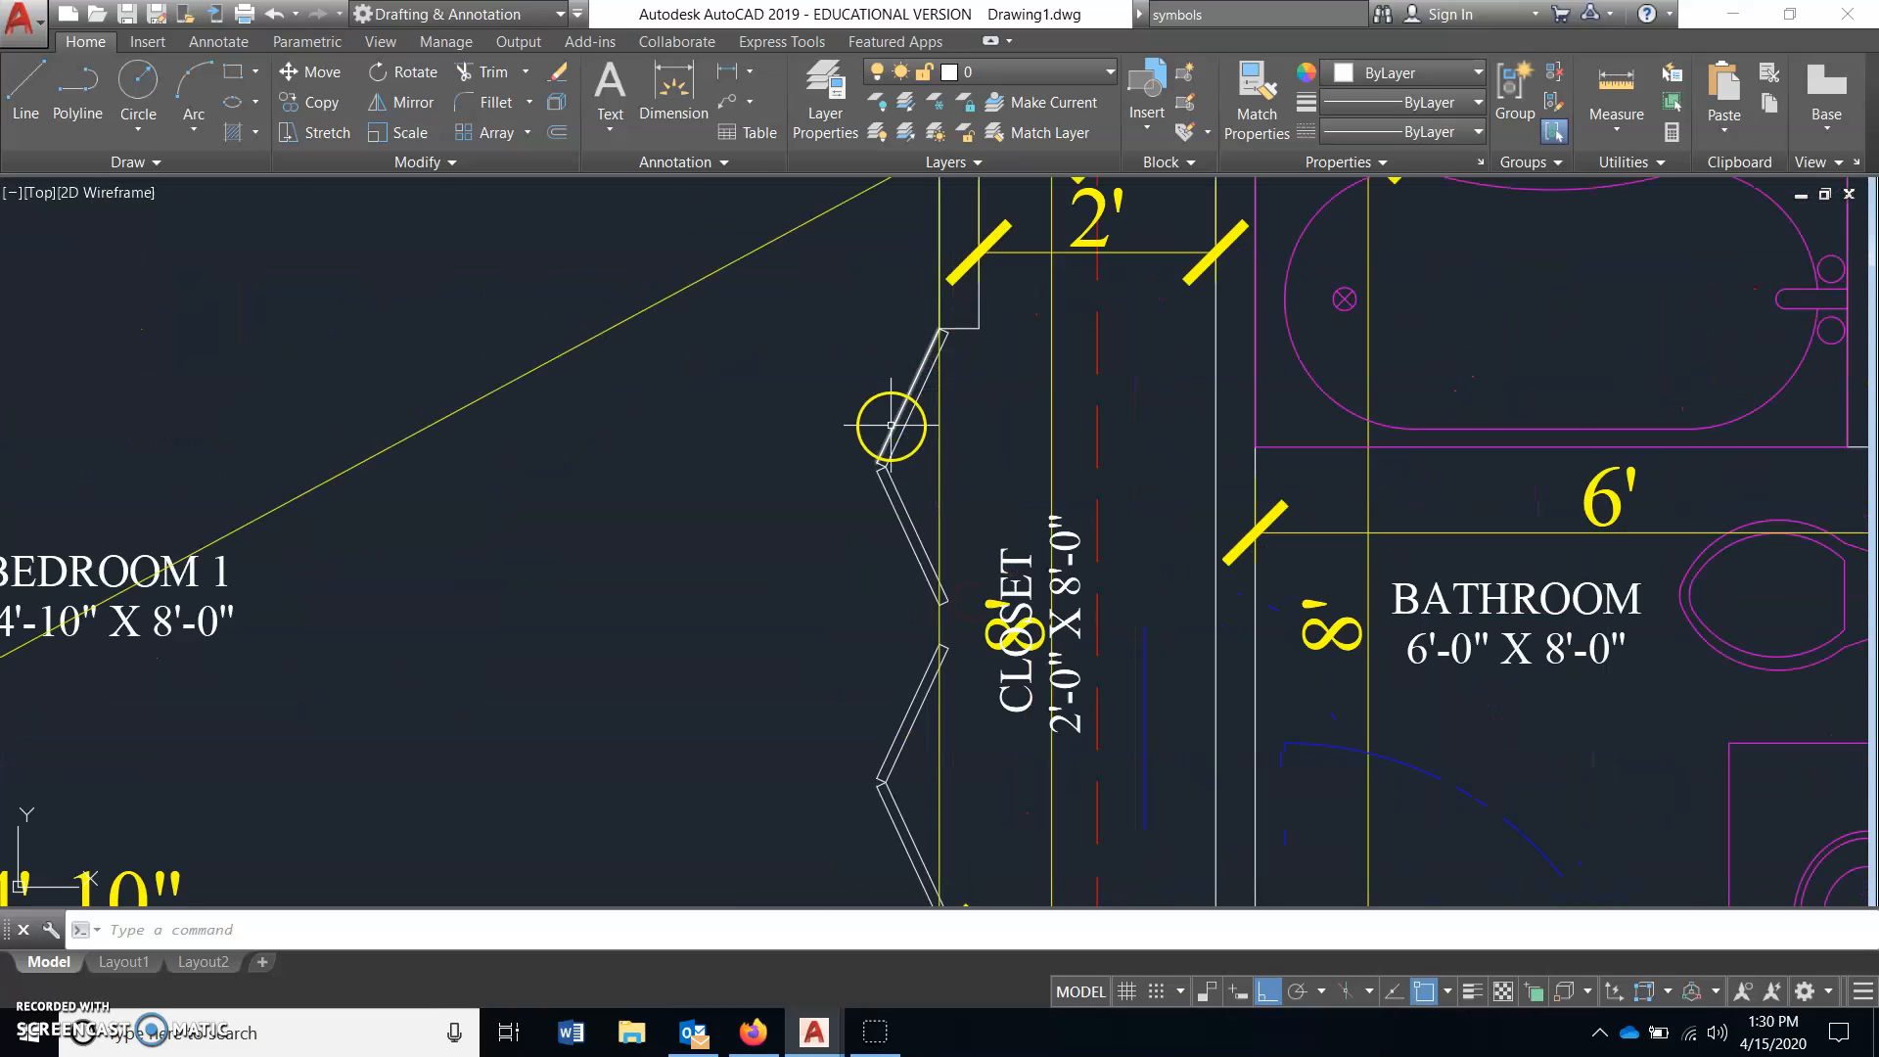
{"action": "left_click", "coordinate": [1190, 73]}
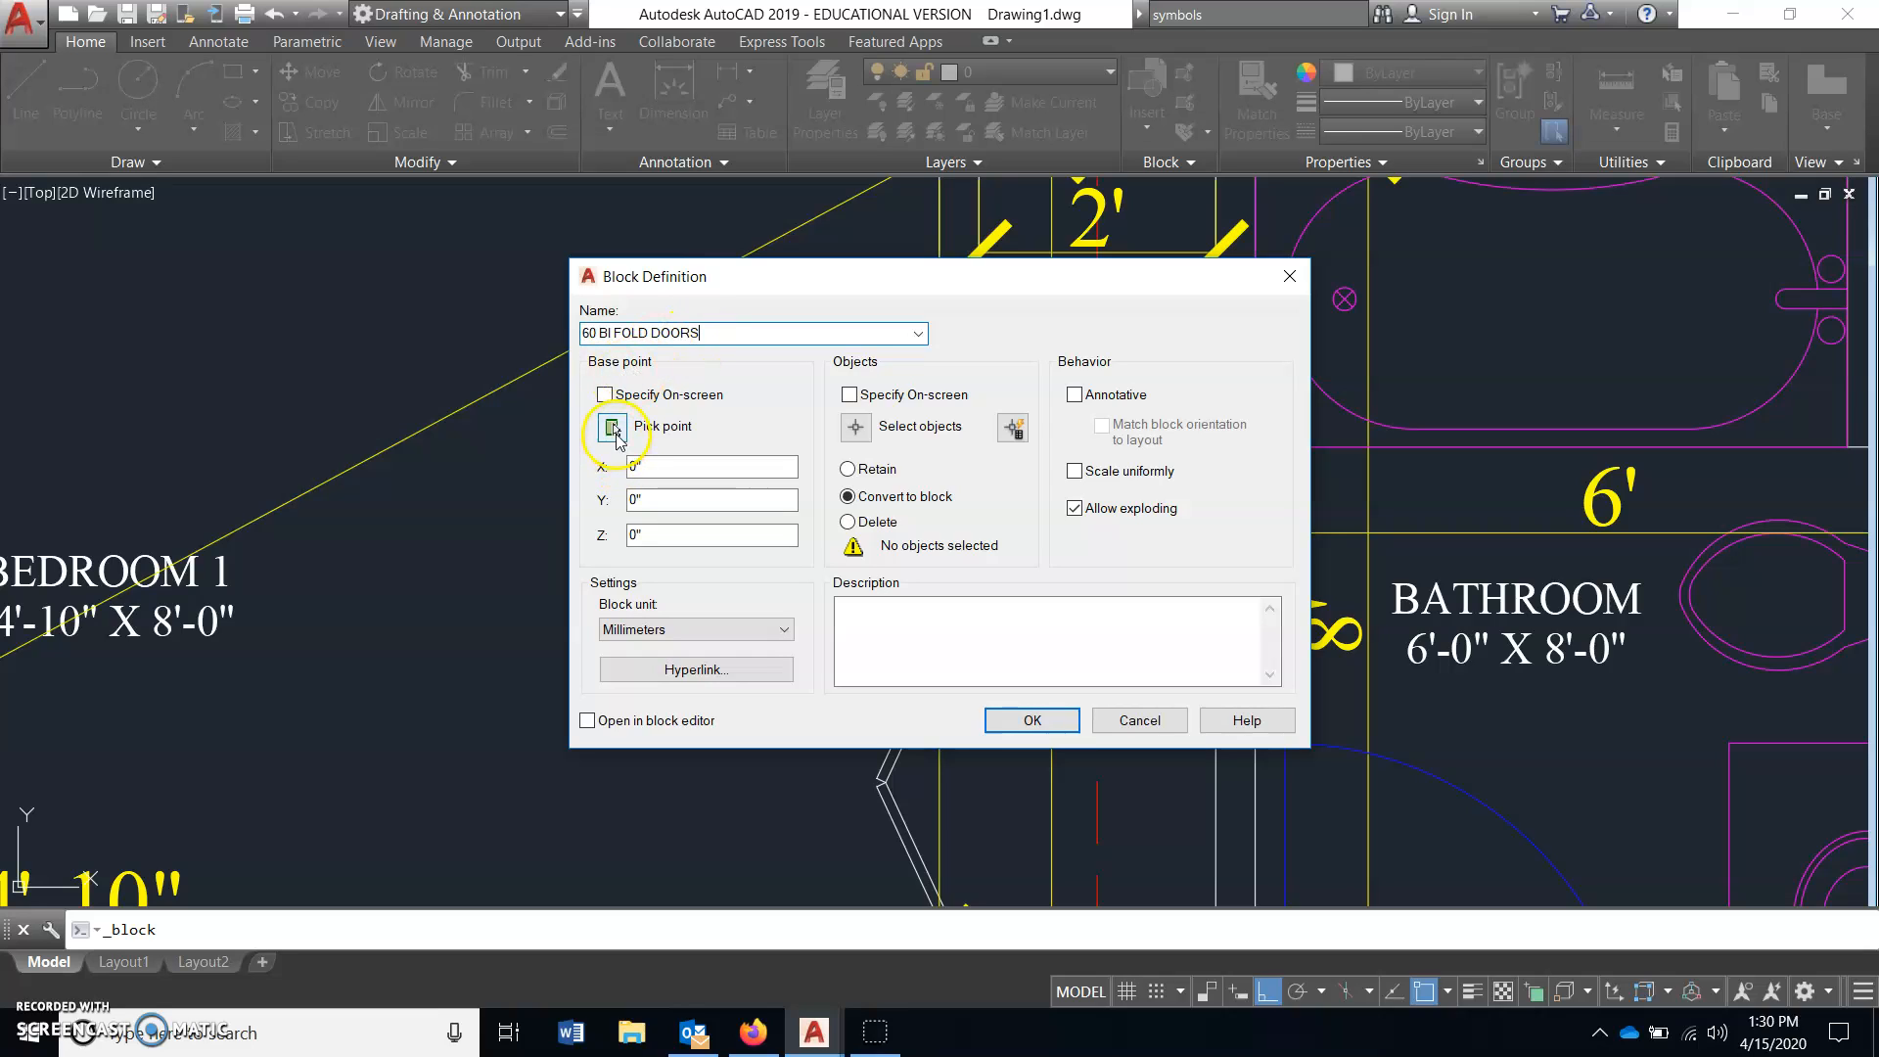
{"action": "left_click", "coordinate": [614, 429]}
{"action": "scroll", "coordinate": [881, 685], "scroll_direction": "up", "scroll_amount": 5}
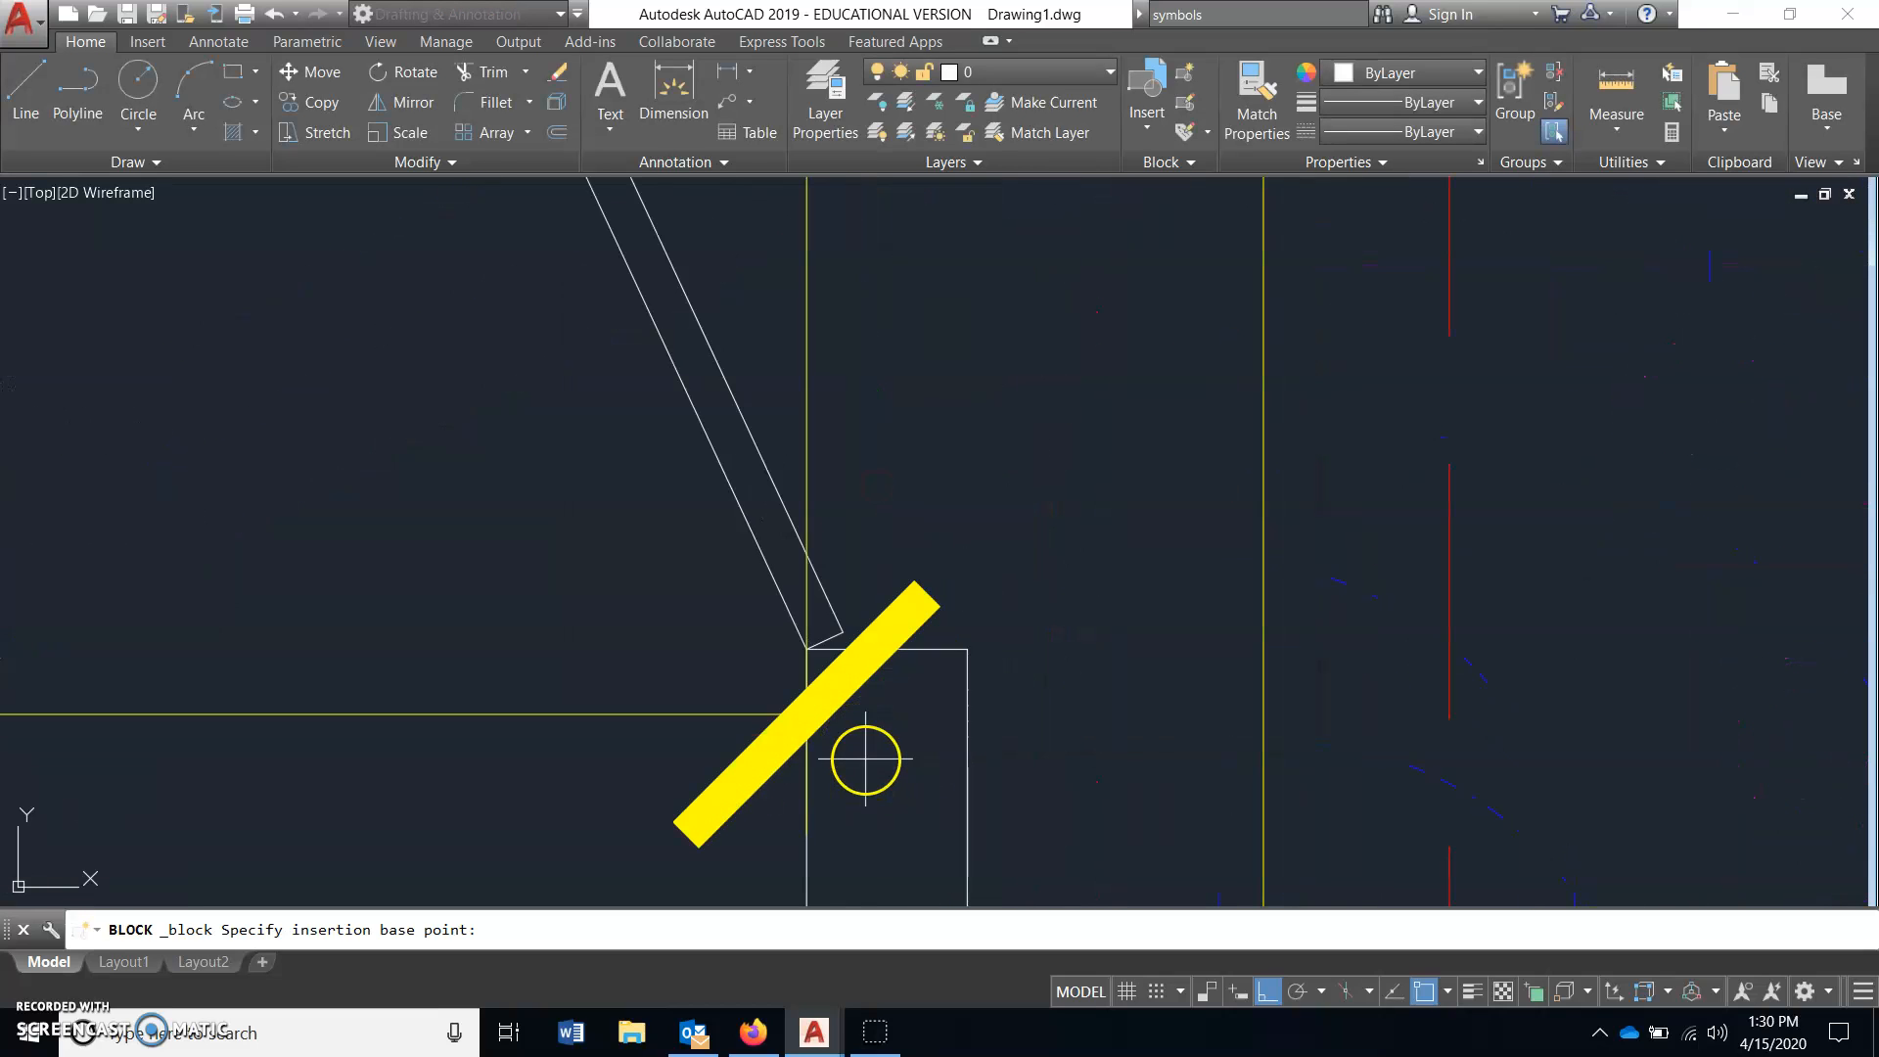
{"action": "left_click", "coordinate": [779, 601]}
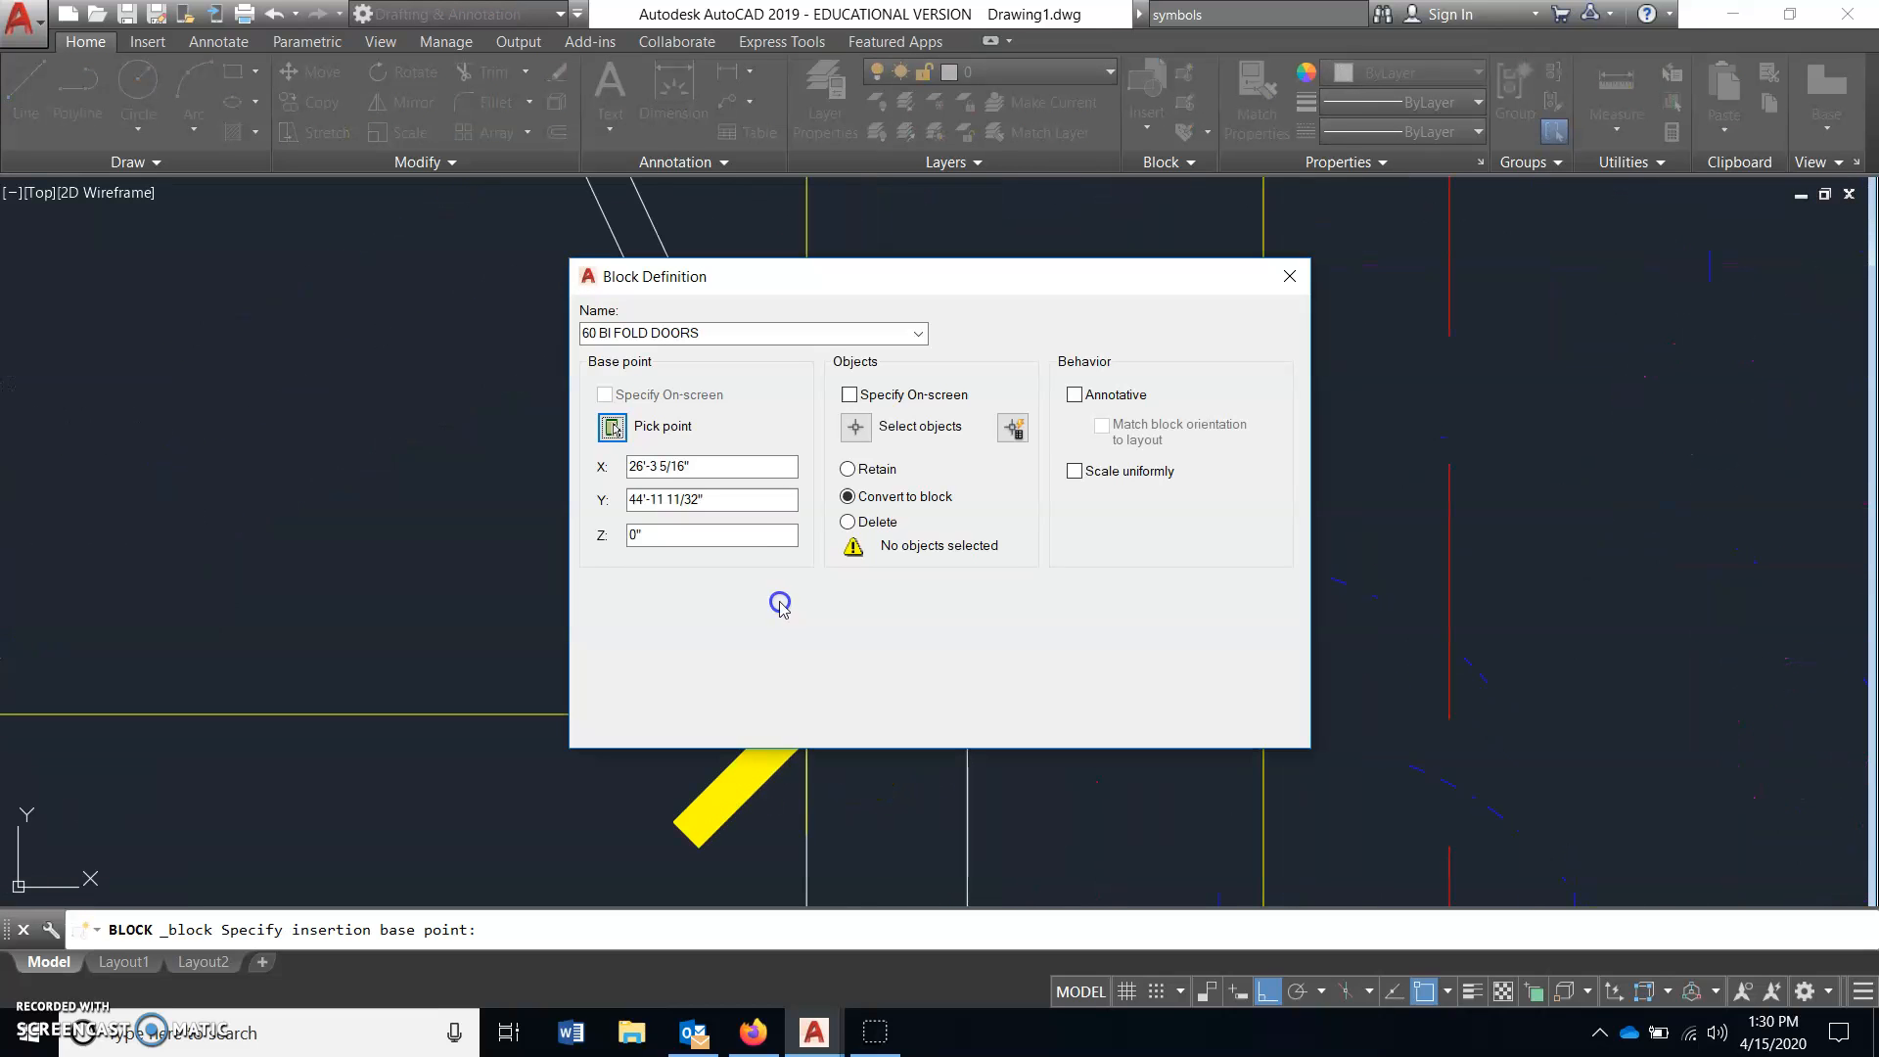
- Add the lines of the lower pair of bi-fold panels at Bedroom 1's closet to the block's objects
{"action": "left_click", "coordinate": [861, 431]}
{"action": "left_click", "coordinate": [758, 375]}
{"action": "left_click", "coordinate": [650, 453]}
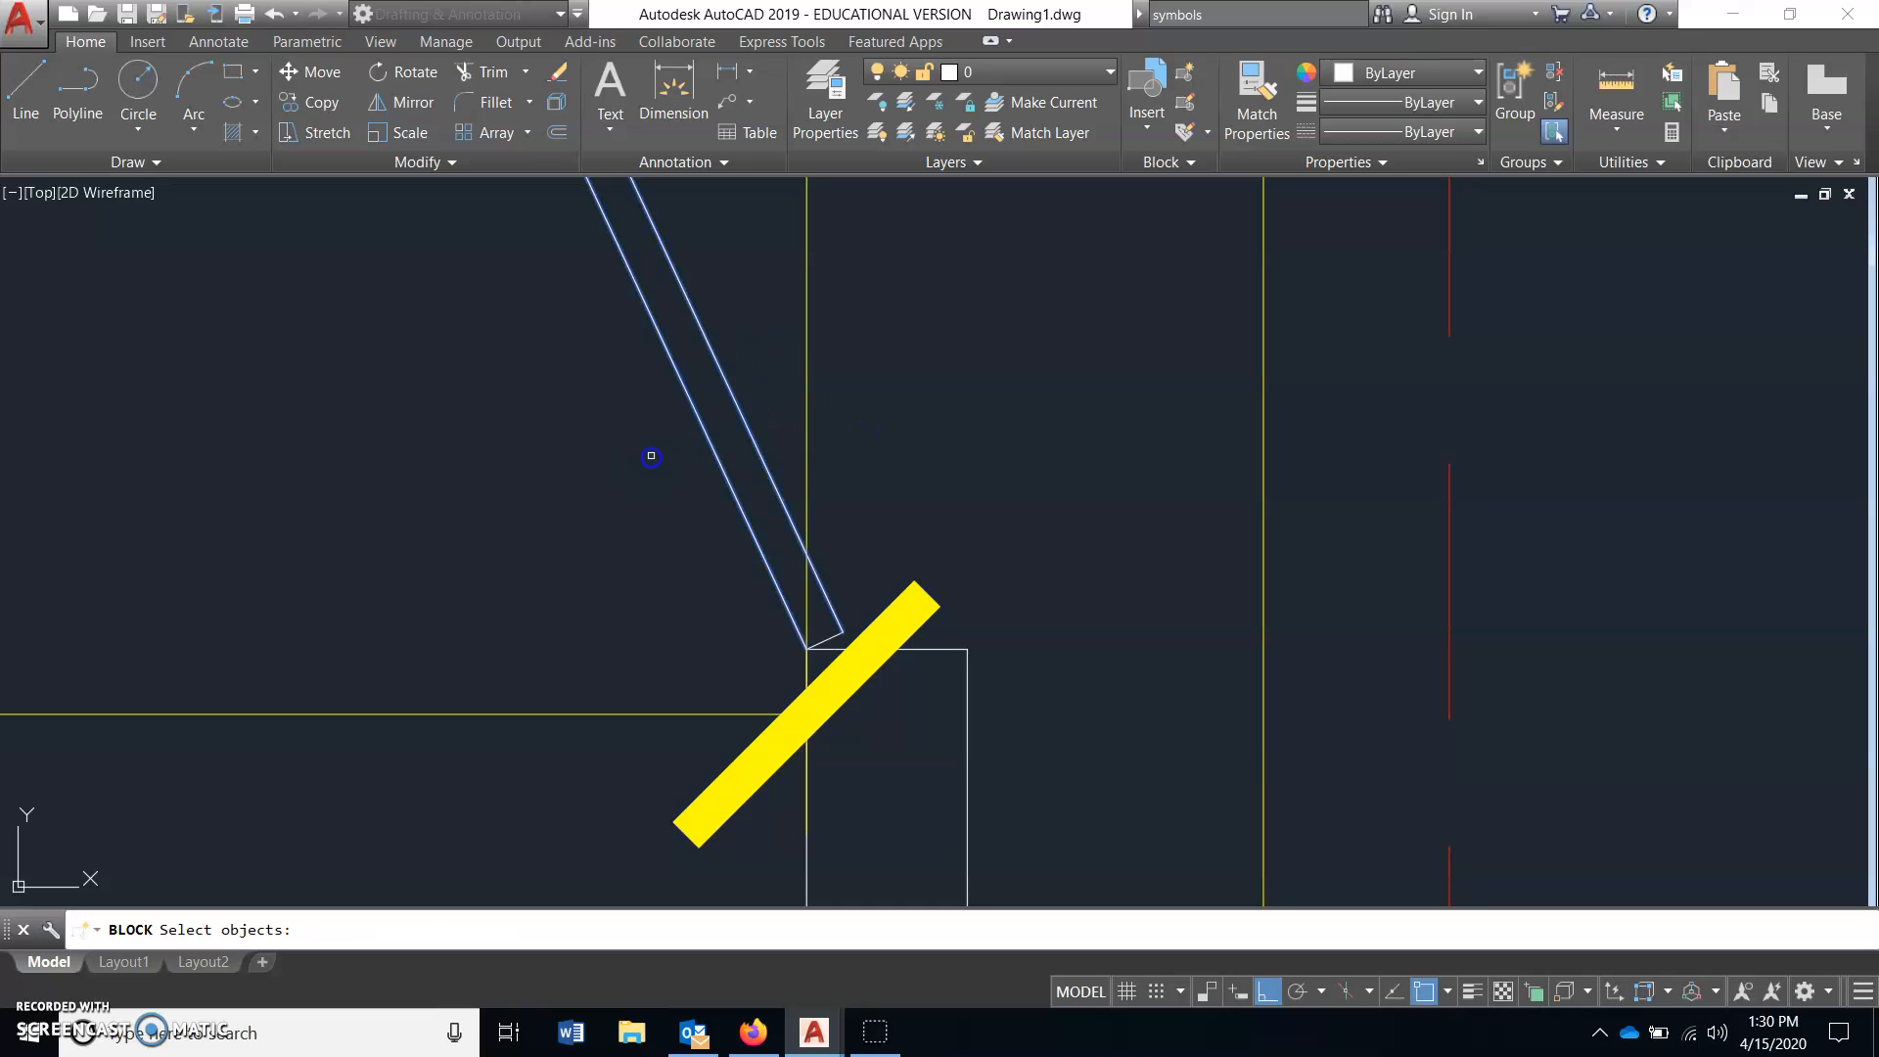
{"action": "scroll", "coordinate": [893, 495], "scroll_direction": "down", "scroll_amount": 2}
{"action": "middle_click_drag", "start_coordinate": [898, 511], "coordinate": [967, 823]}
{"action": "left_click", "coordinate": [831, 564]}
{"action": "left_click", "coordinate": [705, 525]}
{"action": "mouse_move", "coordinate": [863, 374]}
{"action": "middle_mouse_down"}
{"action": "mouse_move", "coordinate": [844, 454]}
{"action": "mouse_move", "coordinate": [780, 560]}
{"action": "middle_mouse_up"}
{"action": "scroll", "coordinate": [822, 392], "scroll_direction": "up", "scroll_amount": 2}
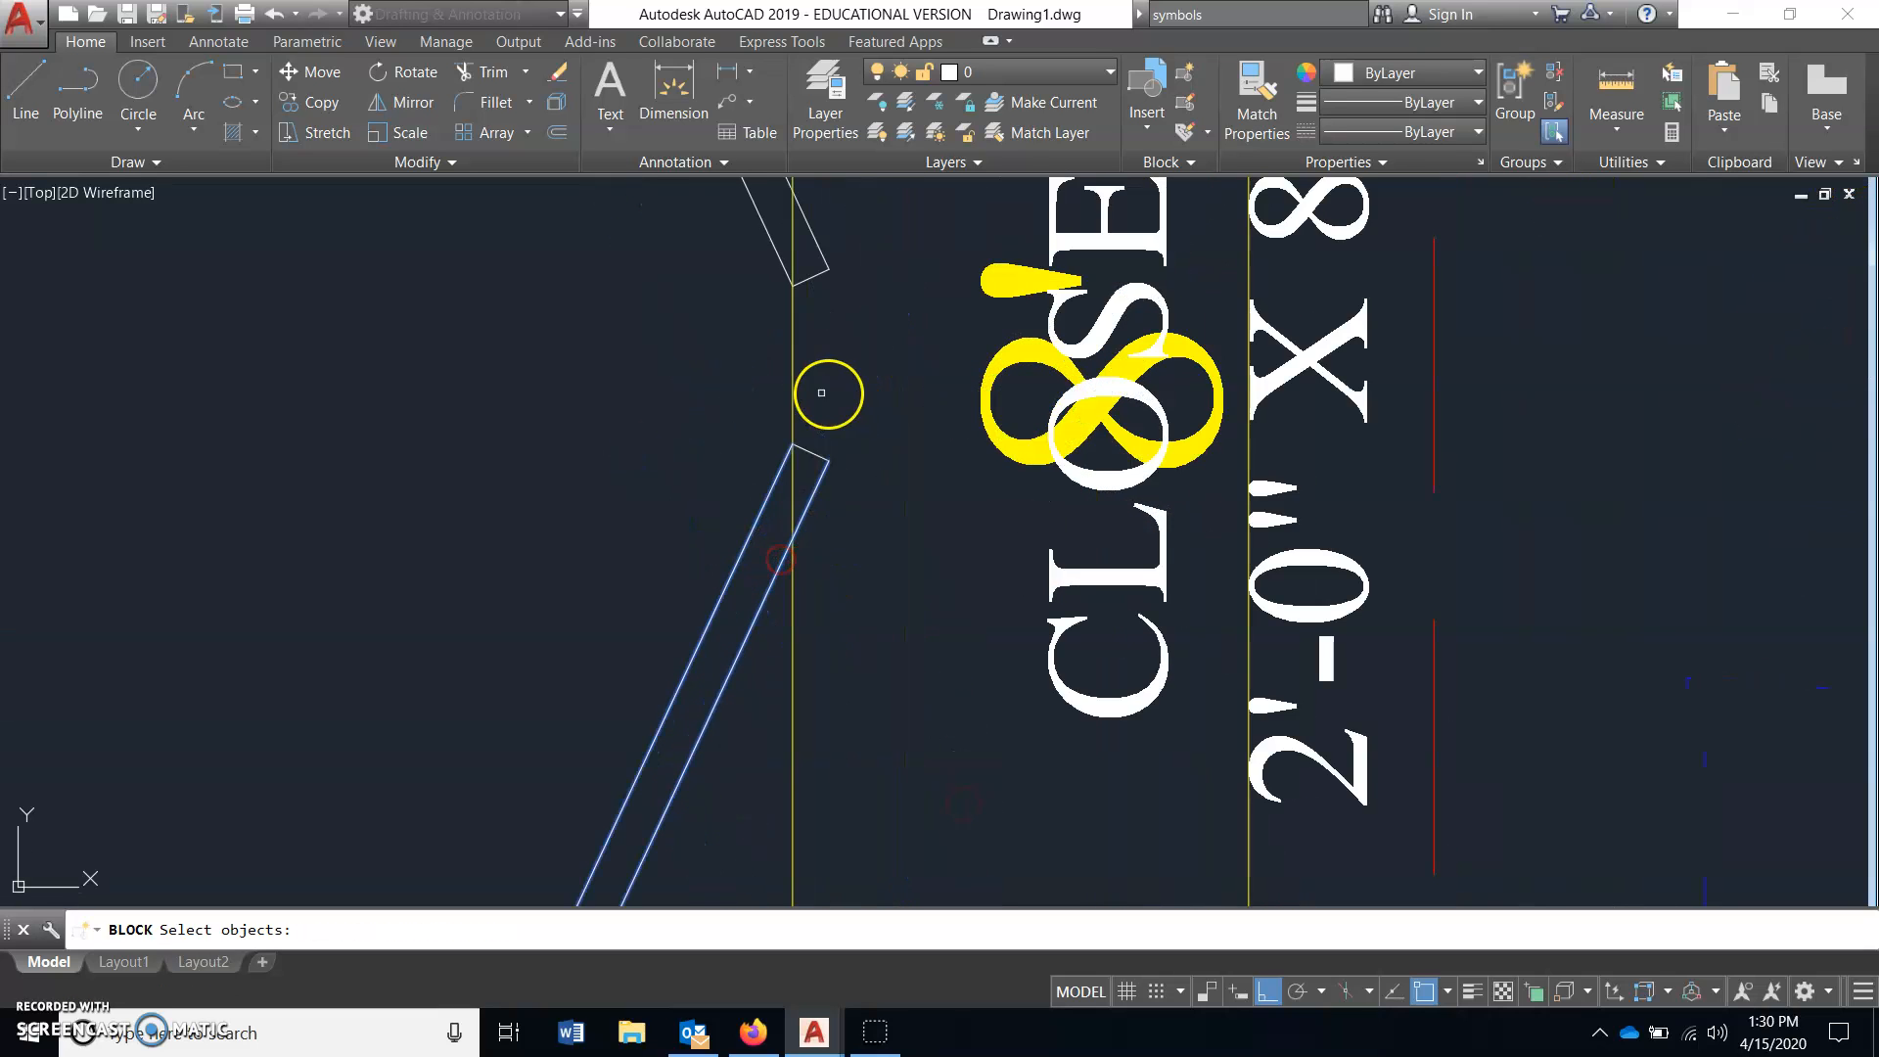
{"action": "left_click", "coordinate": [818, 457]}
- Add the upper pair of bi-fold panels to the selection and create the 60 BI FOLD DOORS block
{"action": "middle_click_drag", "start_coordinate": [868, 329], "coordinate": [884, 555]}
{"action": "left_click", "coordinate": [701, 442]}
{"action": "left_click", "coordinate": [900, 583]}
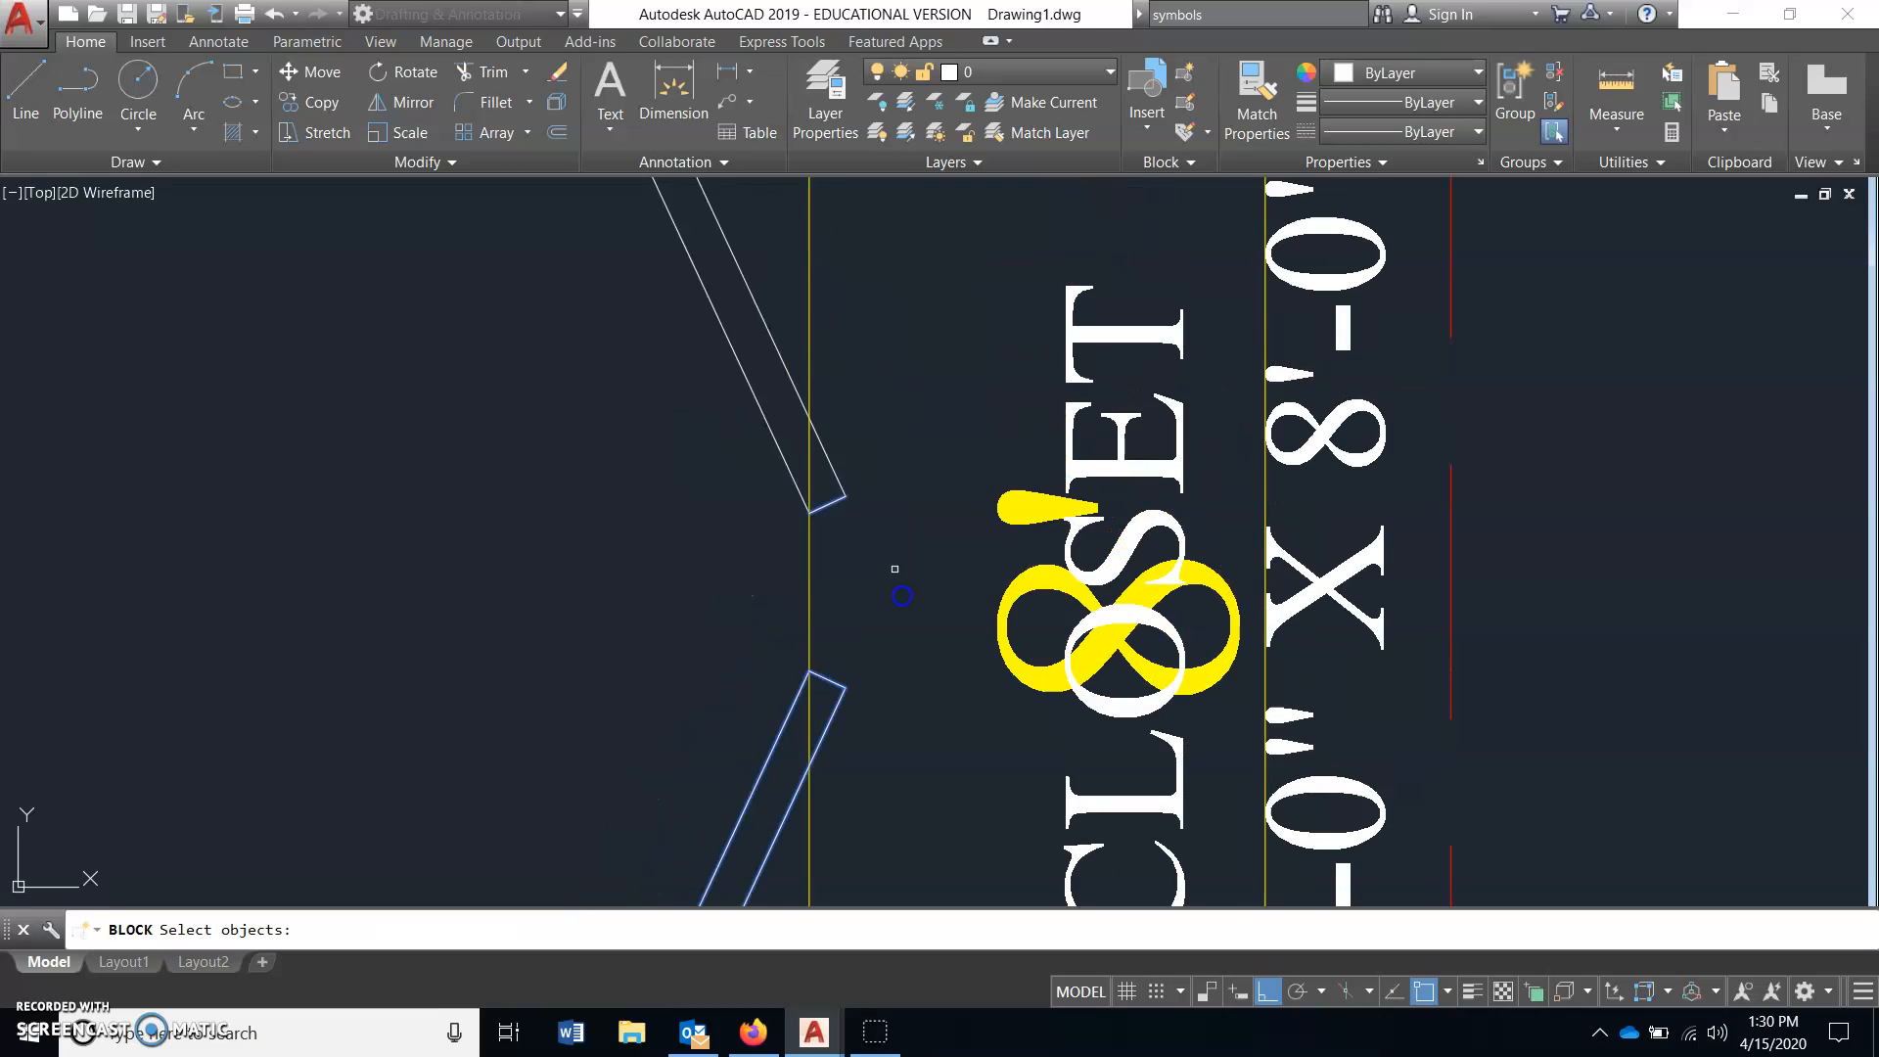
{"action": "left_click", "coordinate": [764, 449]}
{"action": "left_click", "coordinate": [714, 378]}
{"action": "scroll", "coordinate": [705, 325], "scroll_direction": "down", "scroll_amount": 2}
{"action": "middle_click_drag", "start_coordinate": [702, 324], "coordinate": [754, 803]}
{"action": "scroll", "coordinate": [755, 803], "scroll_direction": "down", "scroll_amount": 2}
{"action": "left_click", "coordinate": [625, 590]}
{"action": "left_click", "coordinate": [694, 689]}
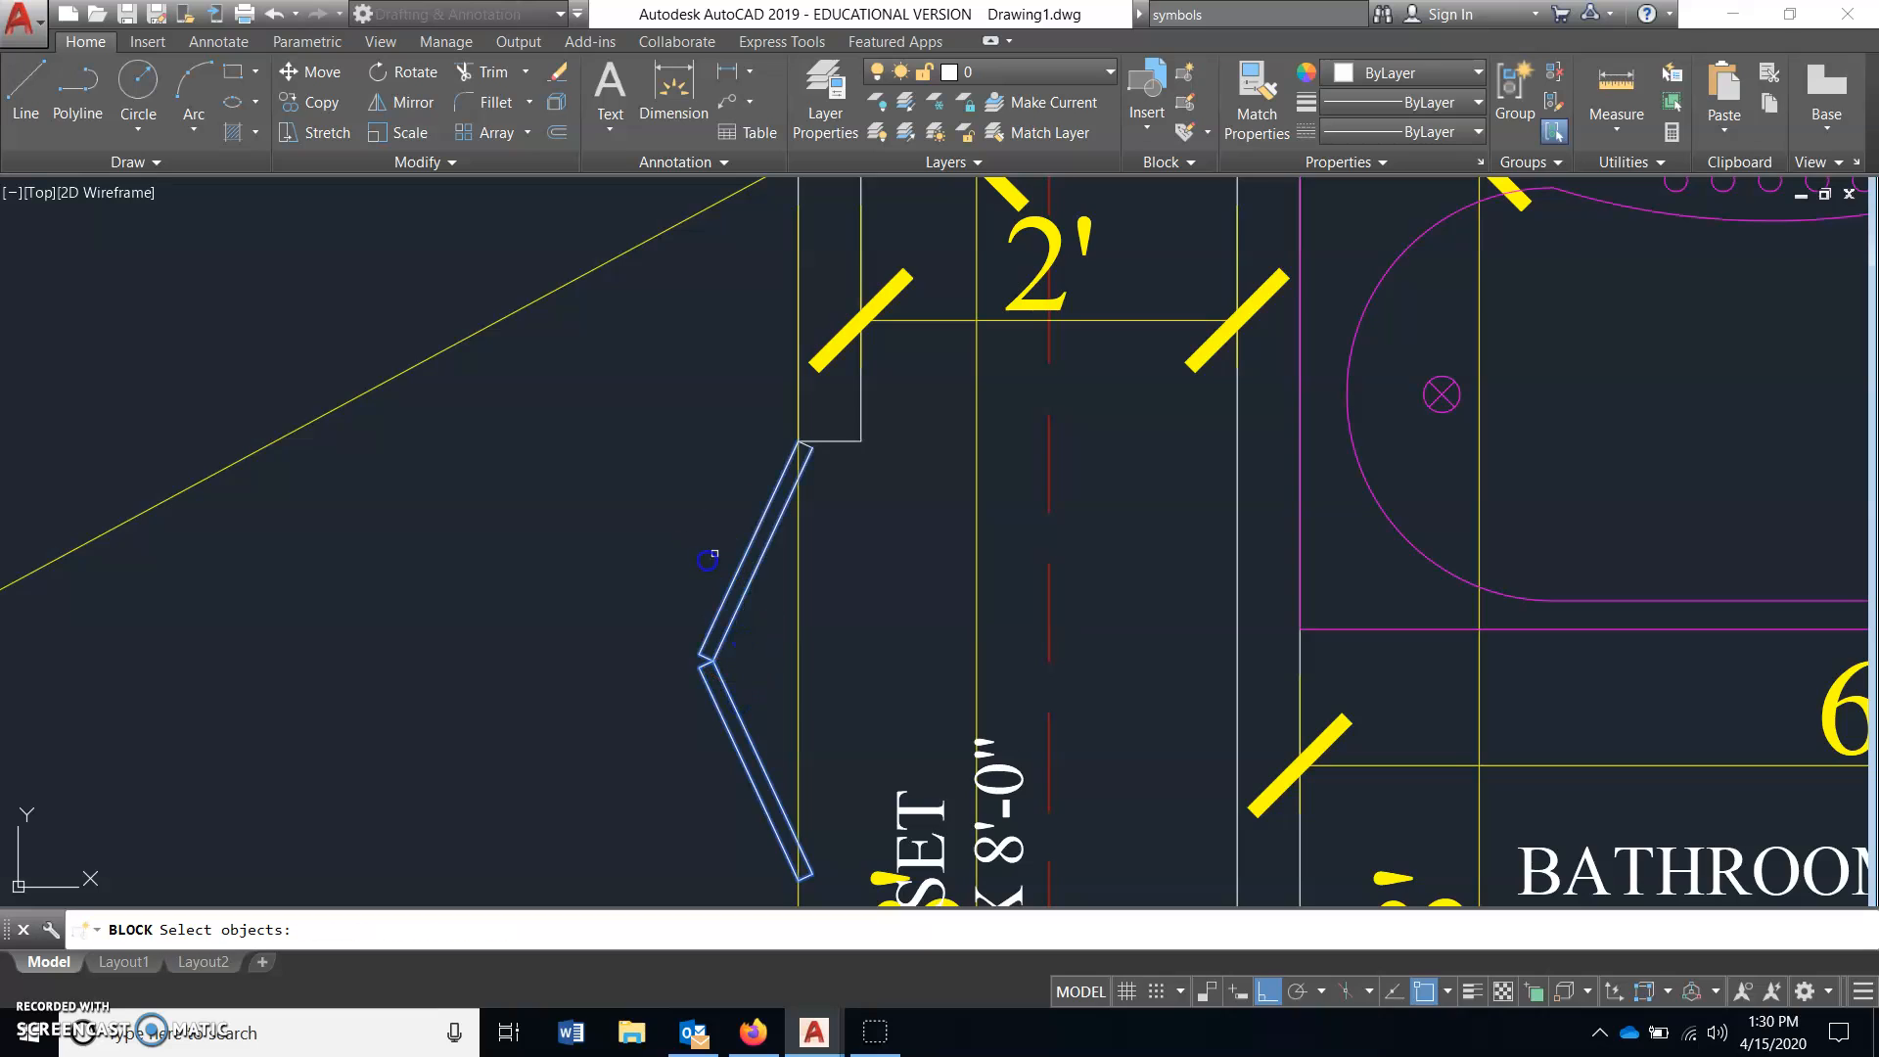
{"action": "scroll", "coordinate": [830, 415], "scroll_direction": "up", "scroll_amount": 4}
{"action": "left_click", "coordinate": [713, 446]}
{"action": "left_click", "coordinate": [807, 554]}
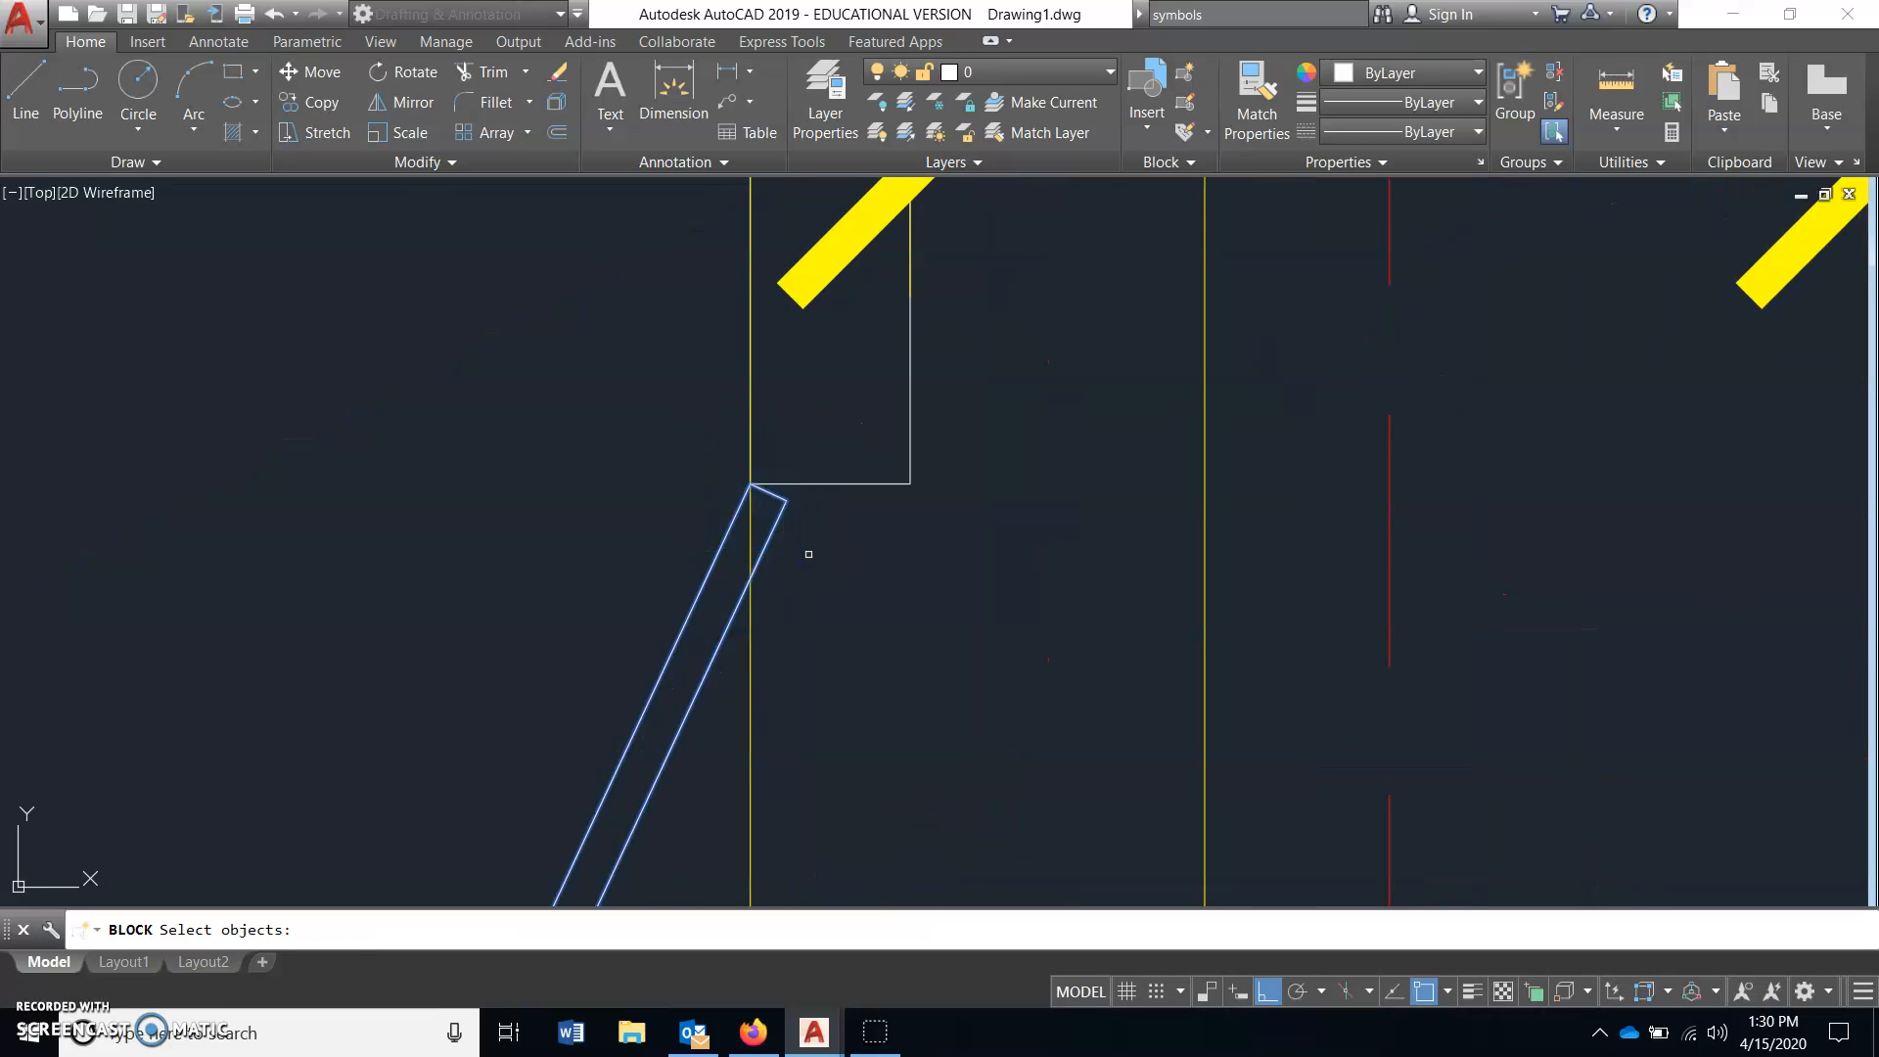
{"action": "right_click", "coordinate": [809, 554]}
{"action": "left_click", "coordinate": [1033, 720]}
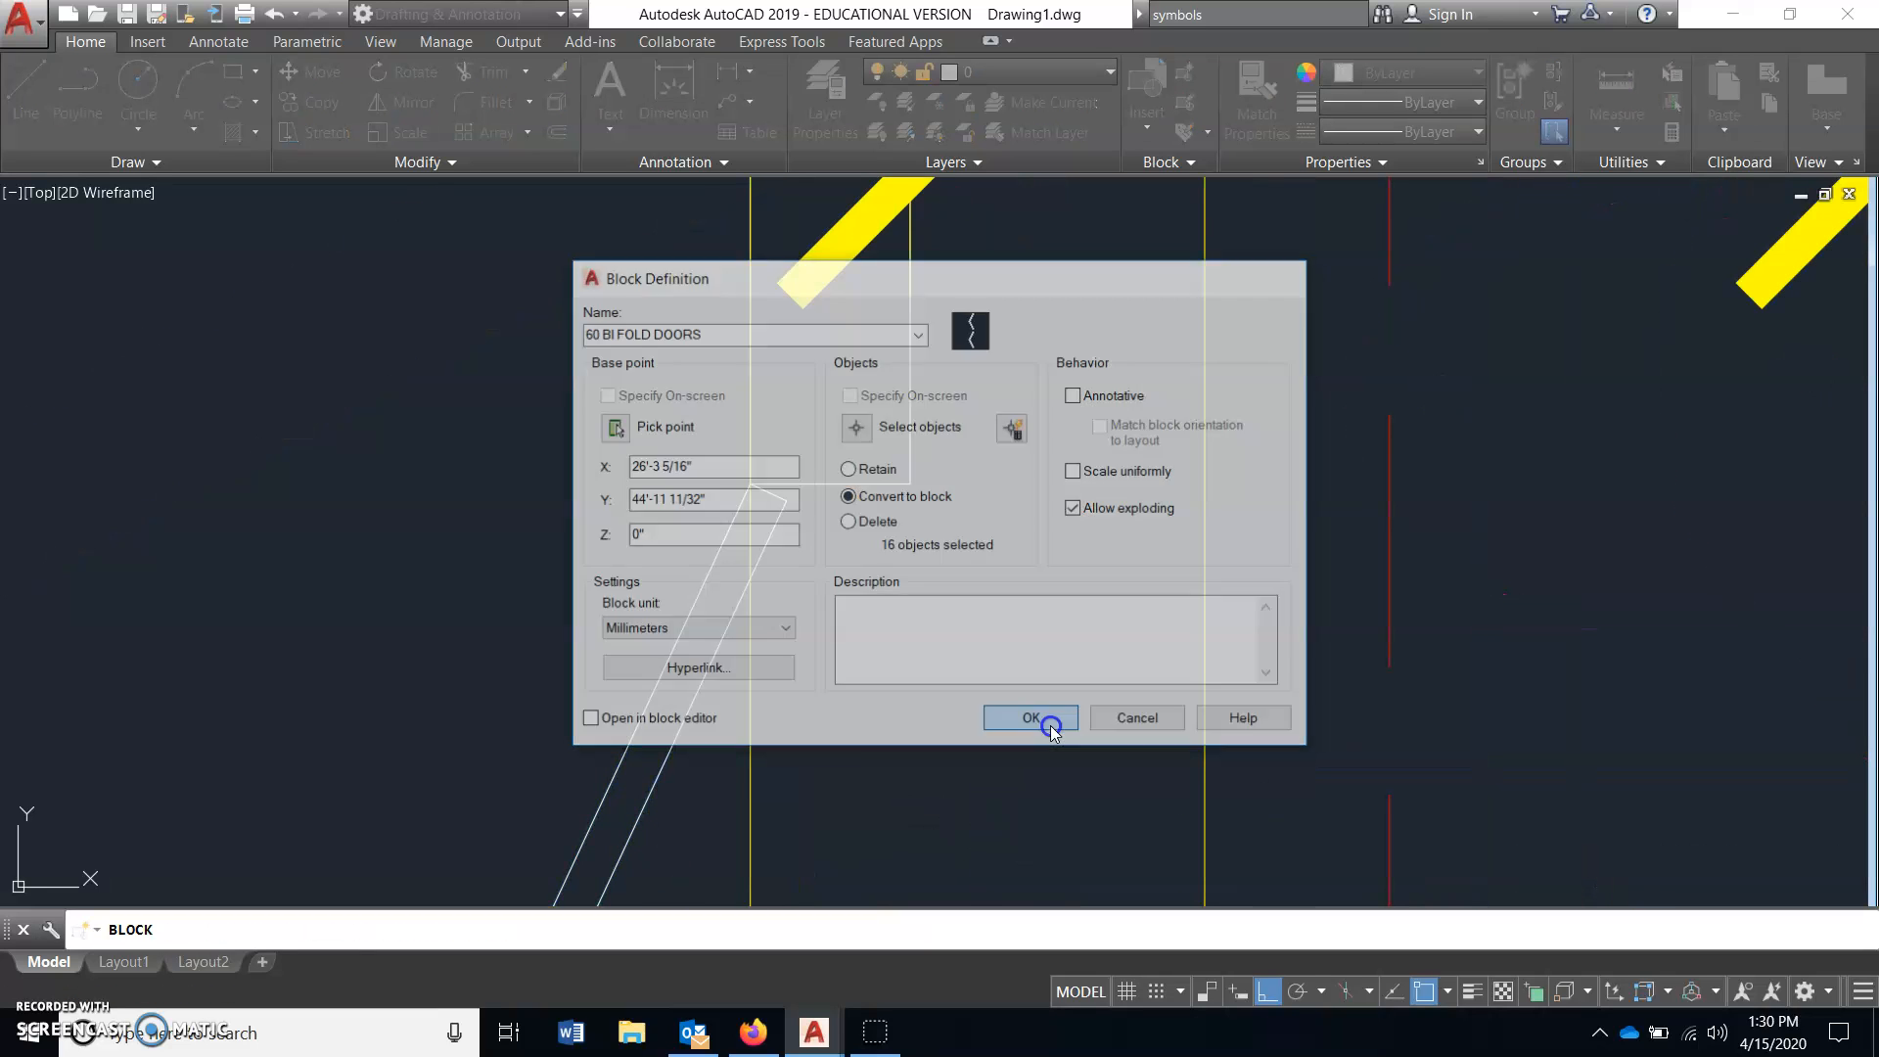
- Assign the 60 BI FOLD DOORS block at Bedroom 1's closet to the DOORS & WINDOWS layer
{"action": "scroll", "coordinate": [839, 512], "scroll_direction": "up", "scroll_amount": 3}
{"action": "middle_click", "coordinate": [784, 537]}
{"action": "left_click", "coordinate": [777, 517]}
{"action": "scroll", "coordinate": [830, 573], "scroll_direction": "down", "scroll_amount": 2}
{"action": "middle_click_drag", "start_coordinate": [830, 574], "coordinate": [767, 437]}
{"action": "scroll", "coordinate": [746, 549], "scroll_direction": "up", "scroll_amount": 4}
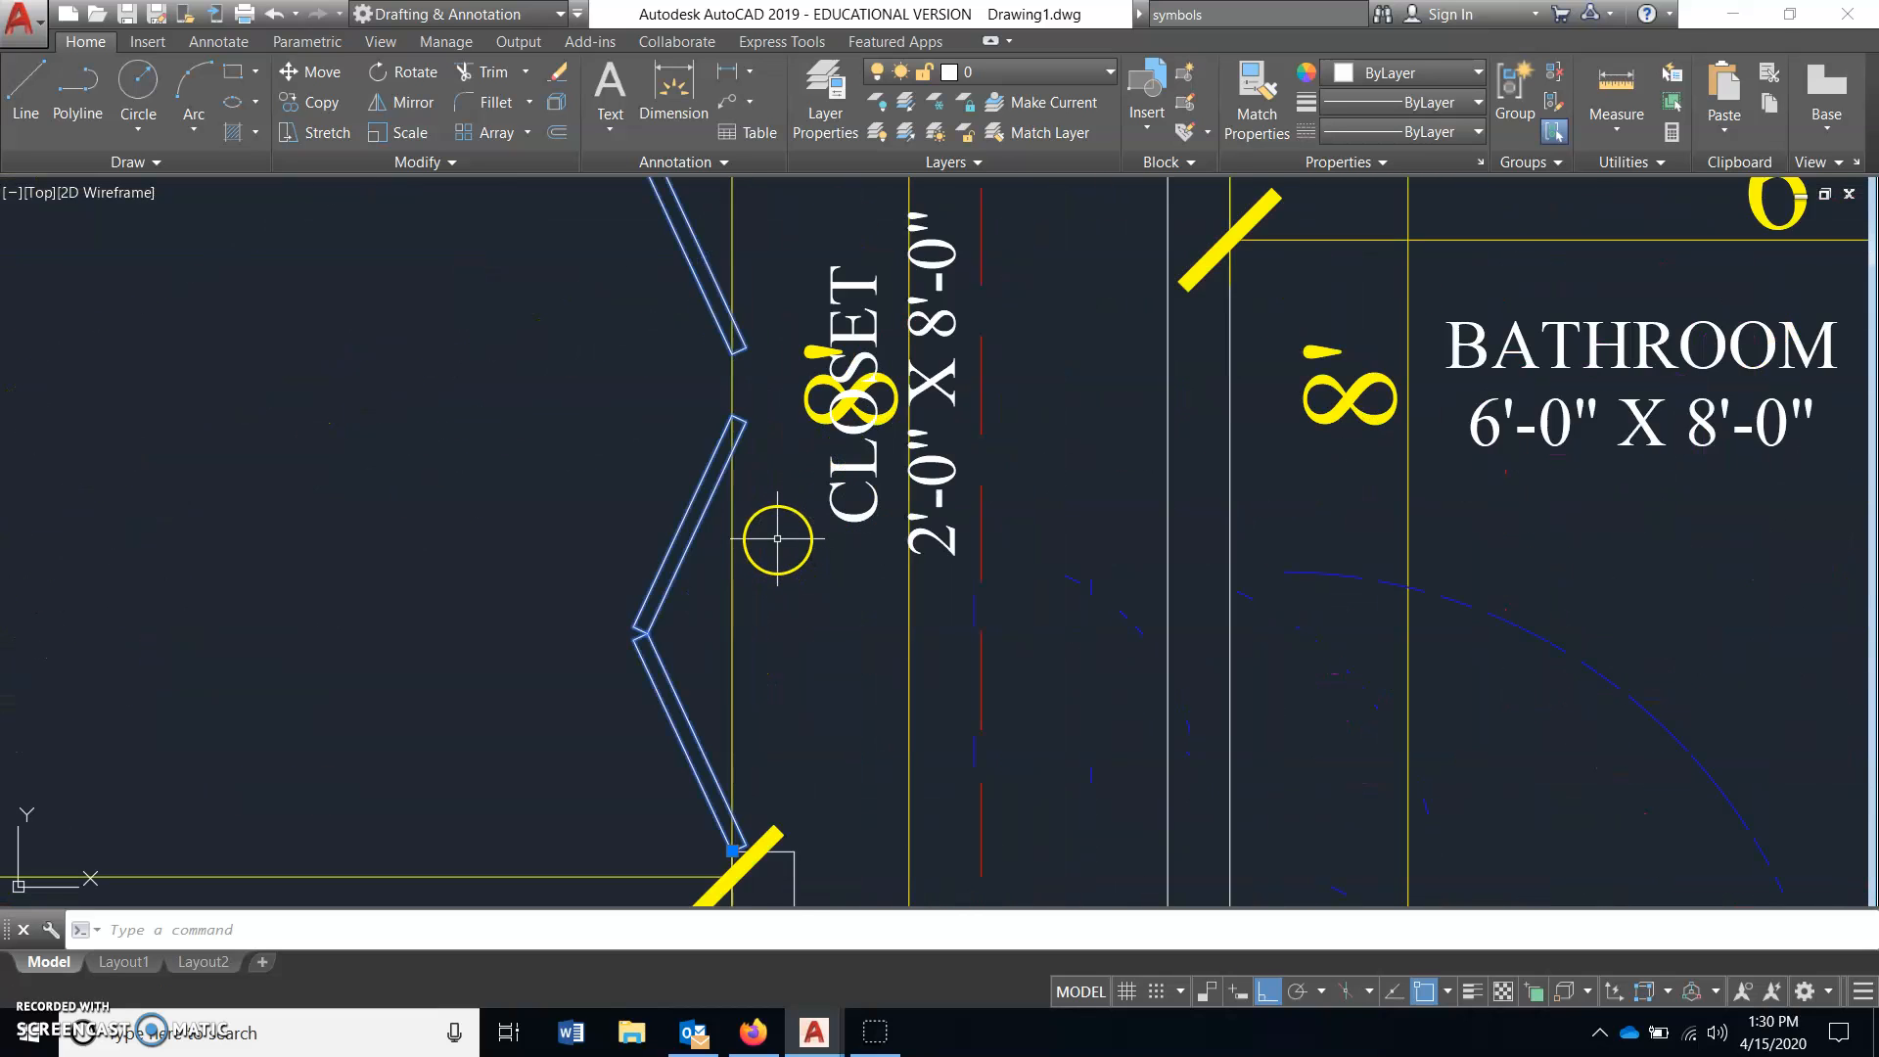
{"action": "scroll", "coordinate": [767, 544], "scroll_direction": "down", "scroll_amount": 2}
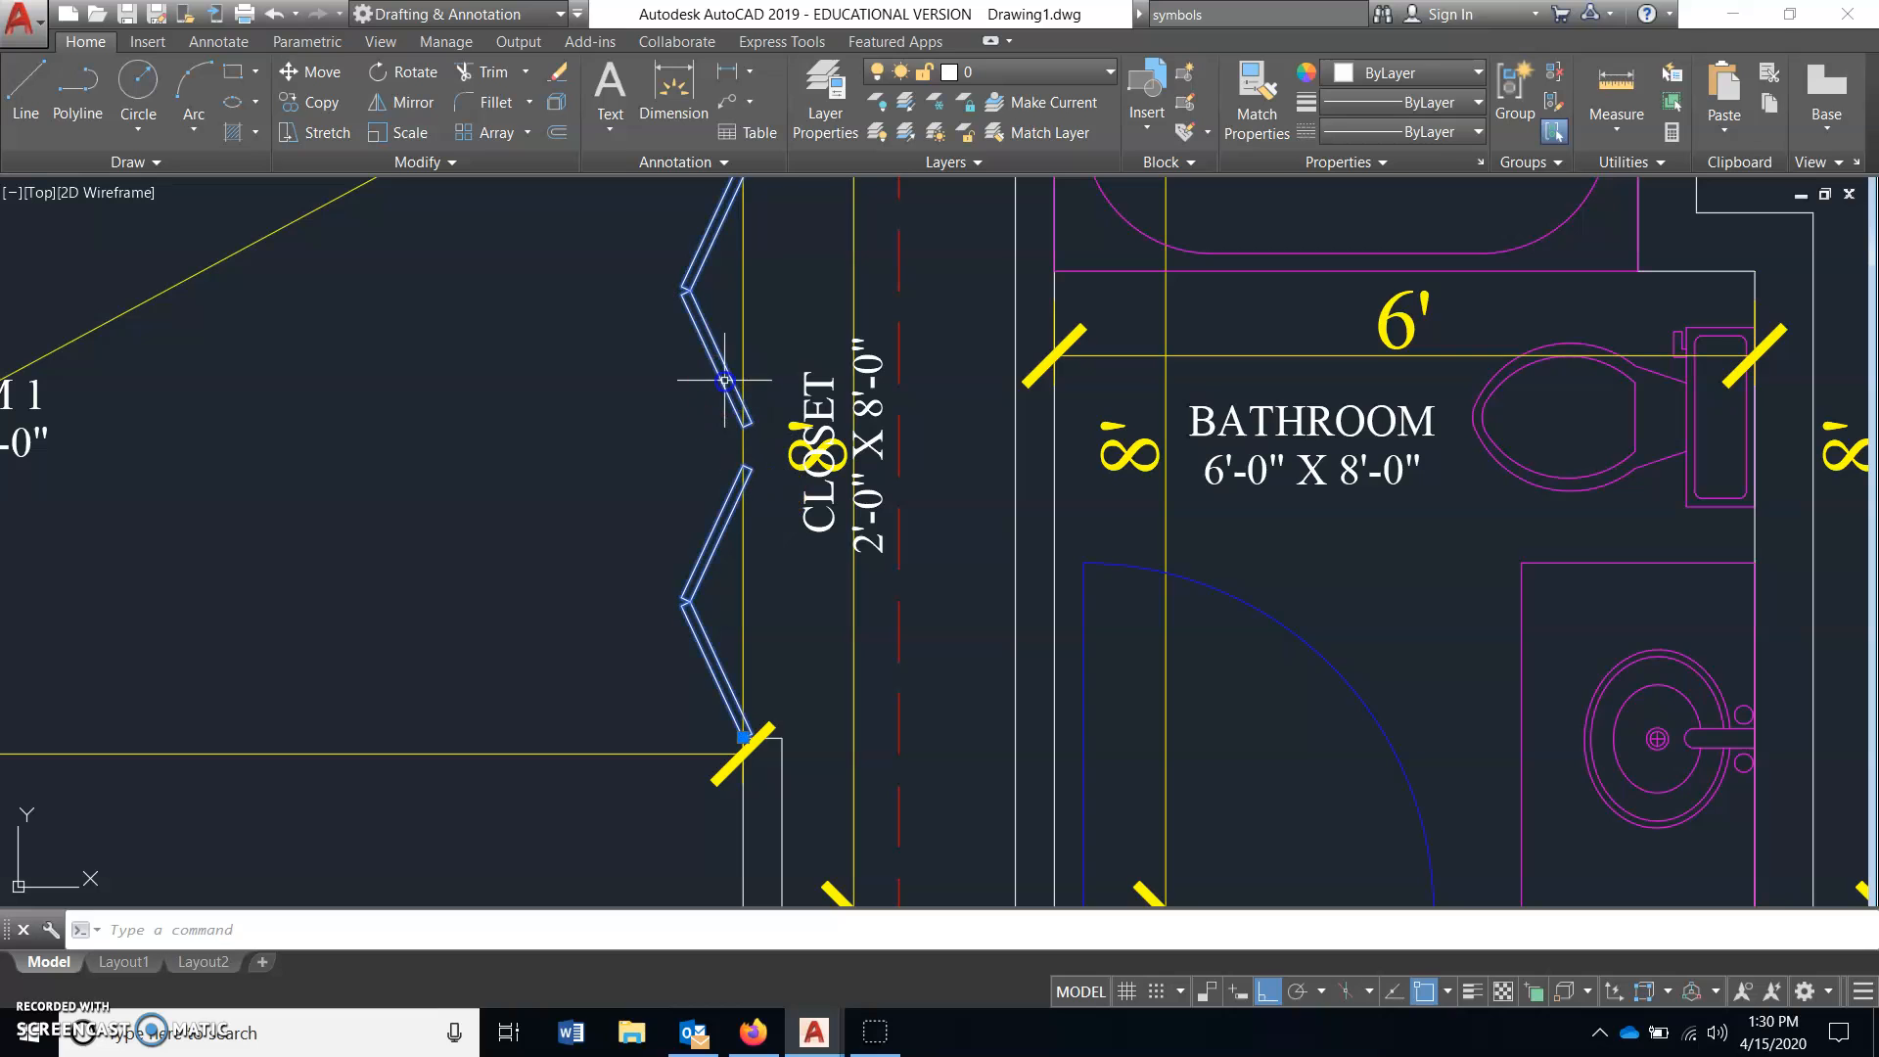
{"action": "left_click", "coordinate": [1013, 71]}
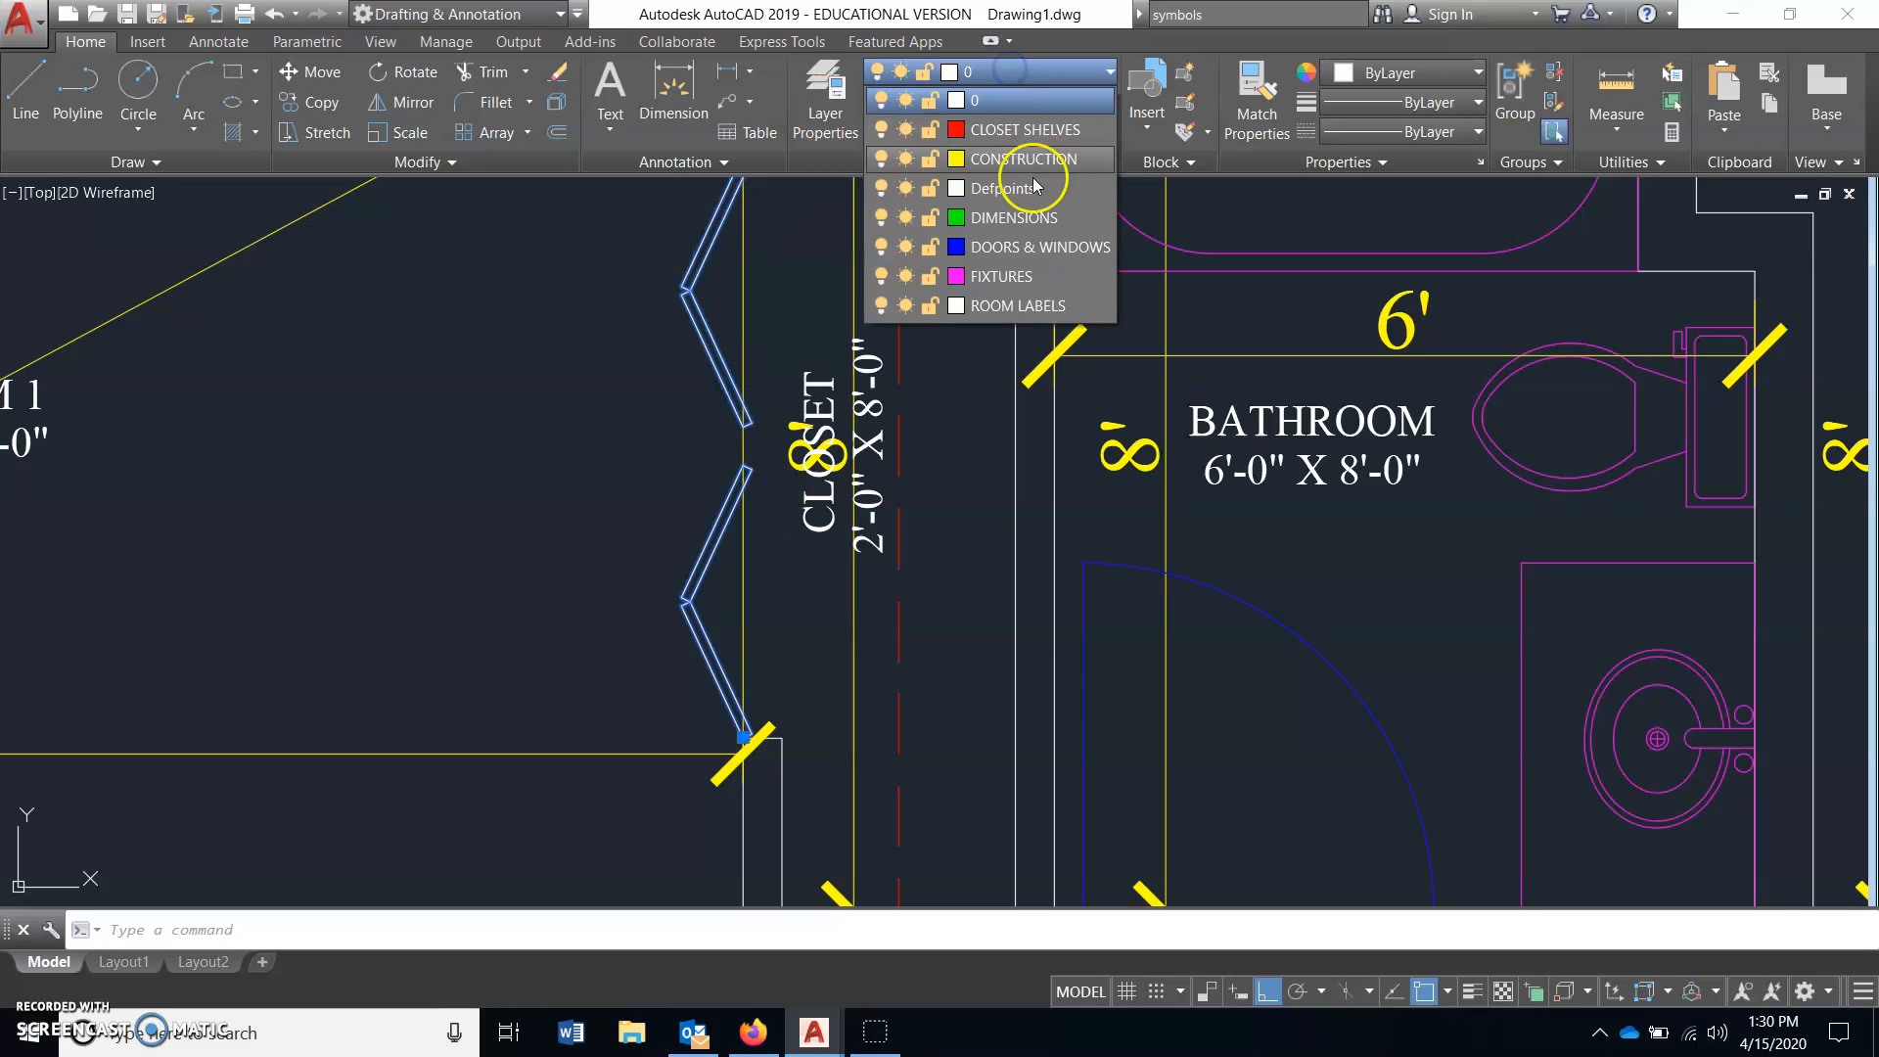
{"action": "left_click", "coordinate": [1018, 248]}
- Delete the loose bi-fold door lines at Bedroom 2's closet opening
{"action": "scroll", "coordinate": [675, 475], "scroll_direction": "down", "scroll_amount": 4}
{"action": "scroll", "coordinate": [1018, 524], "scroll_direction": "up", "scroll_amount": 3}
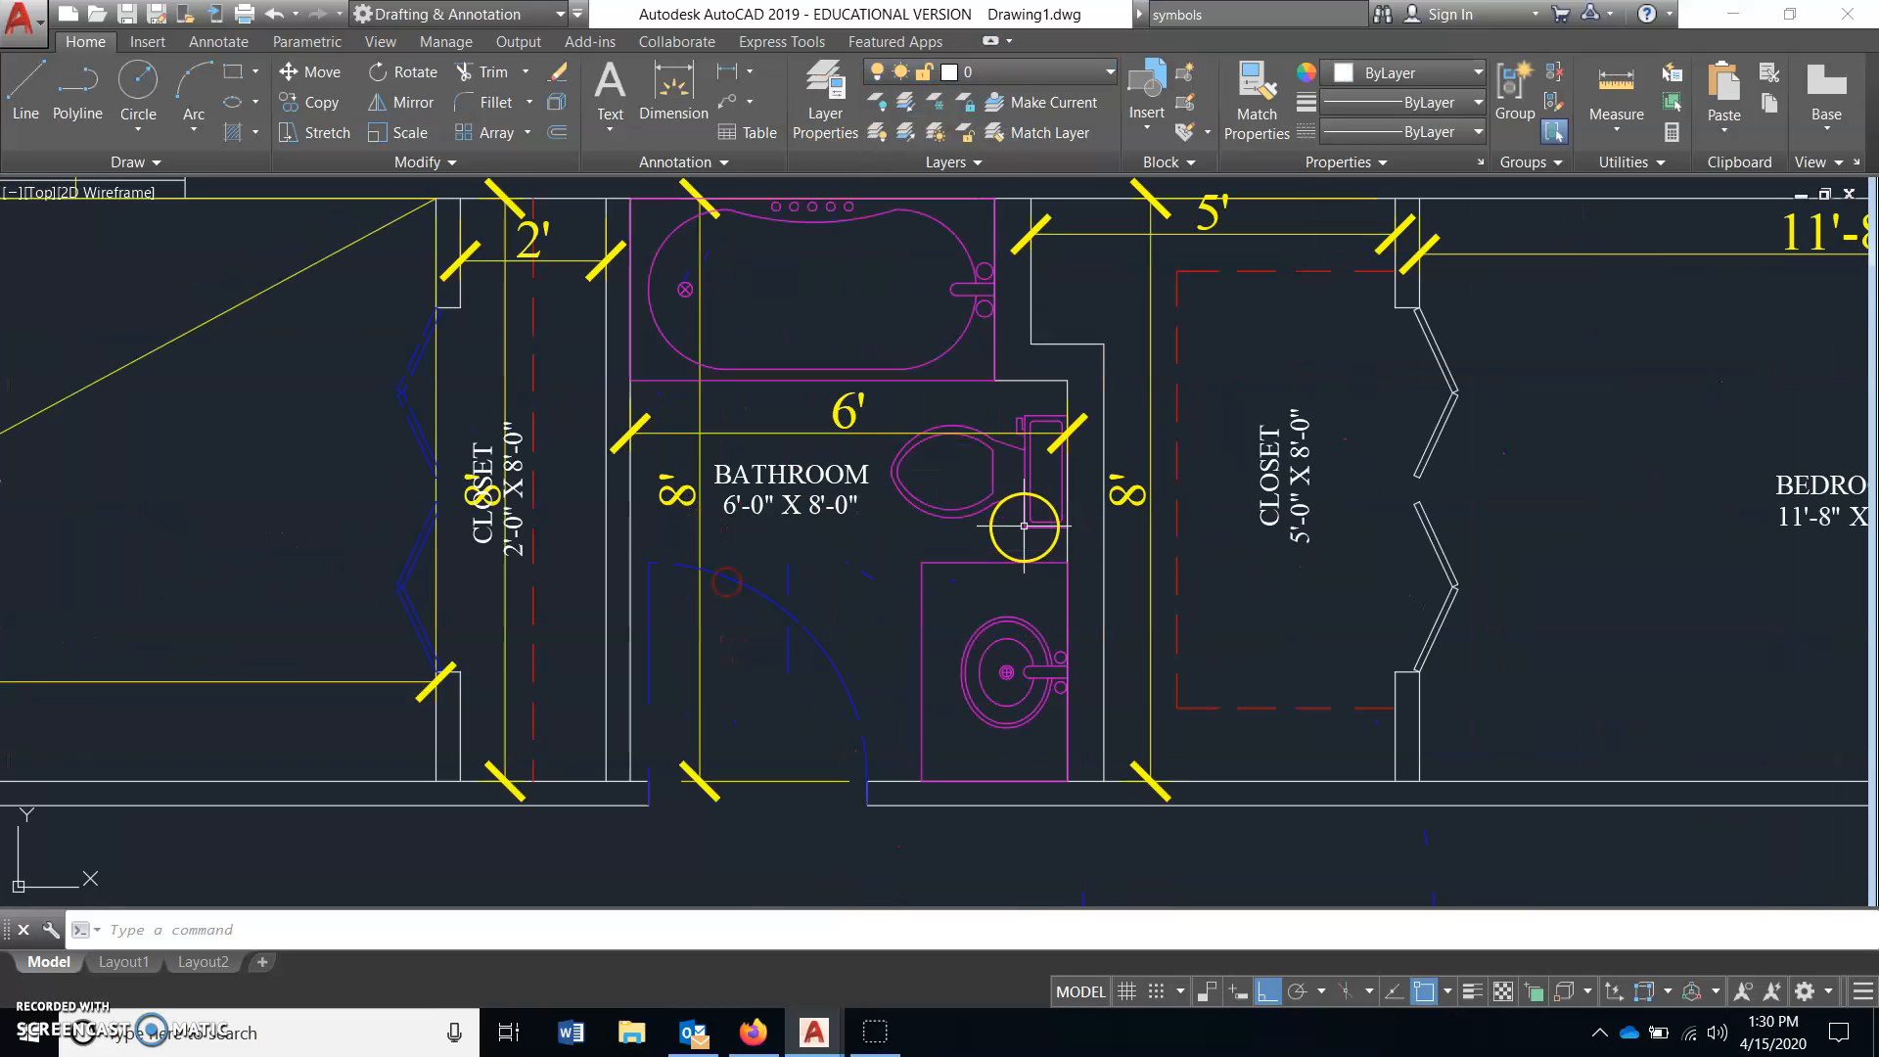
{"action": "middle_click_drag", "start_coordinate": [1269, 469], "coordinate": [1070, 451]}
{"action": "left_click", "coordinate": [1207, 279]}
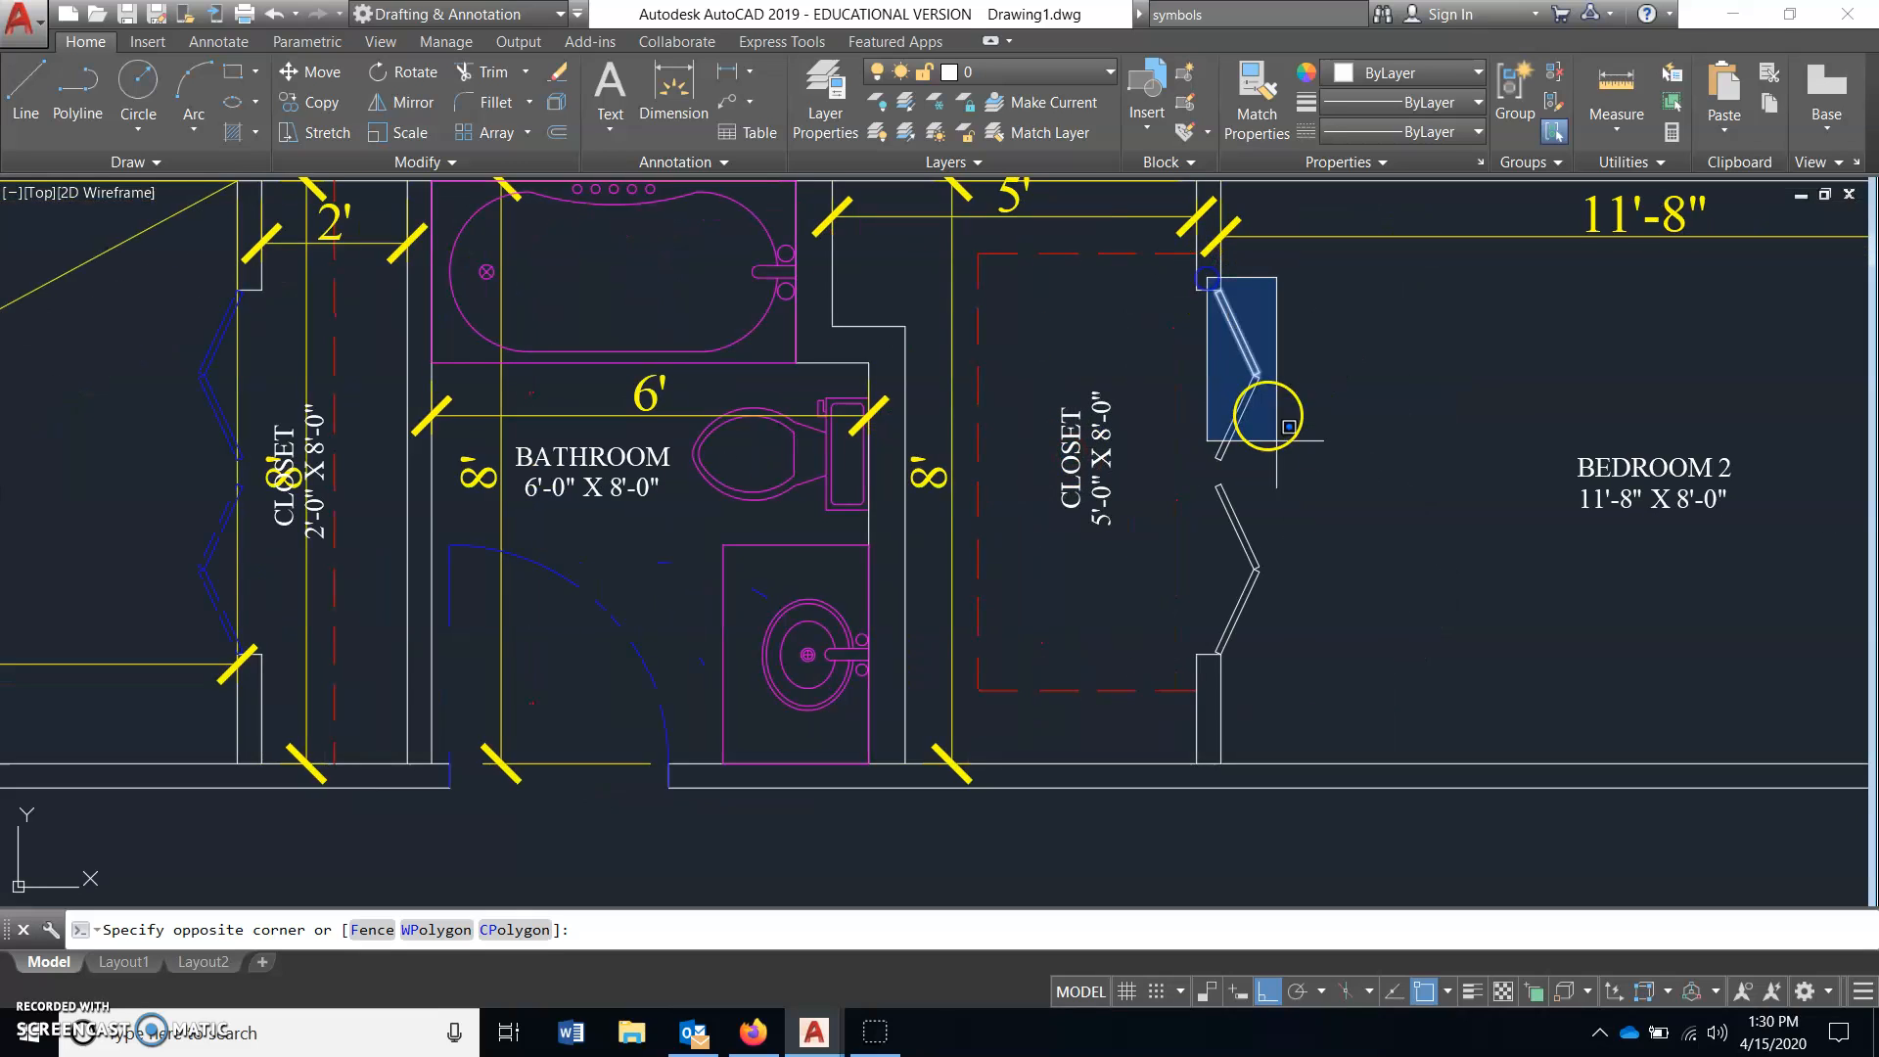
{"action": "left_click", "coordinate": [1305, 665]}
{"action": "key", "text": "Delete"}
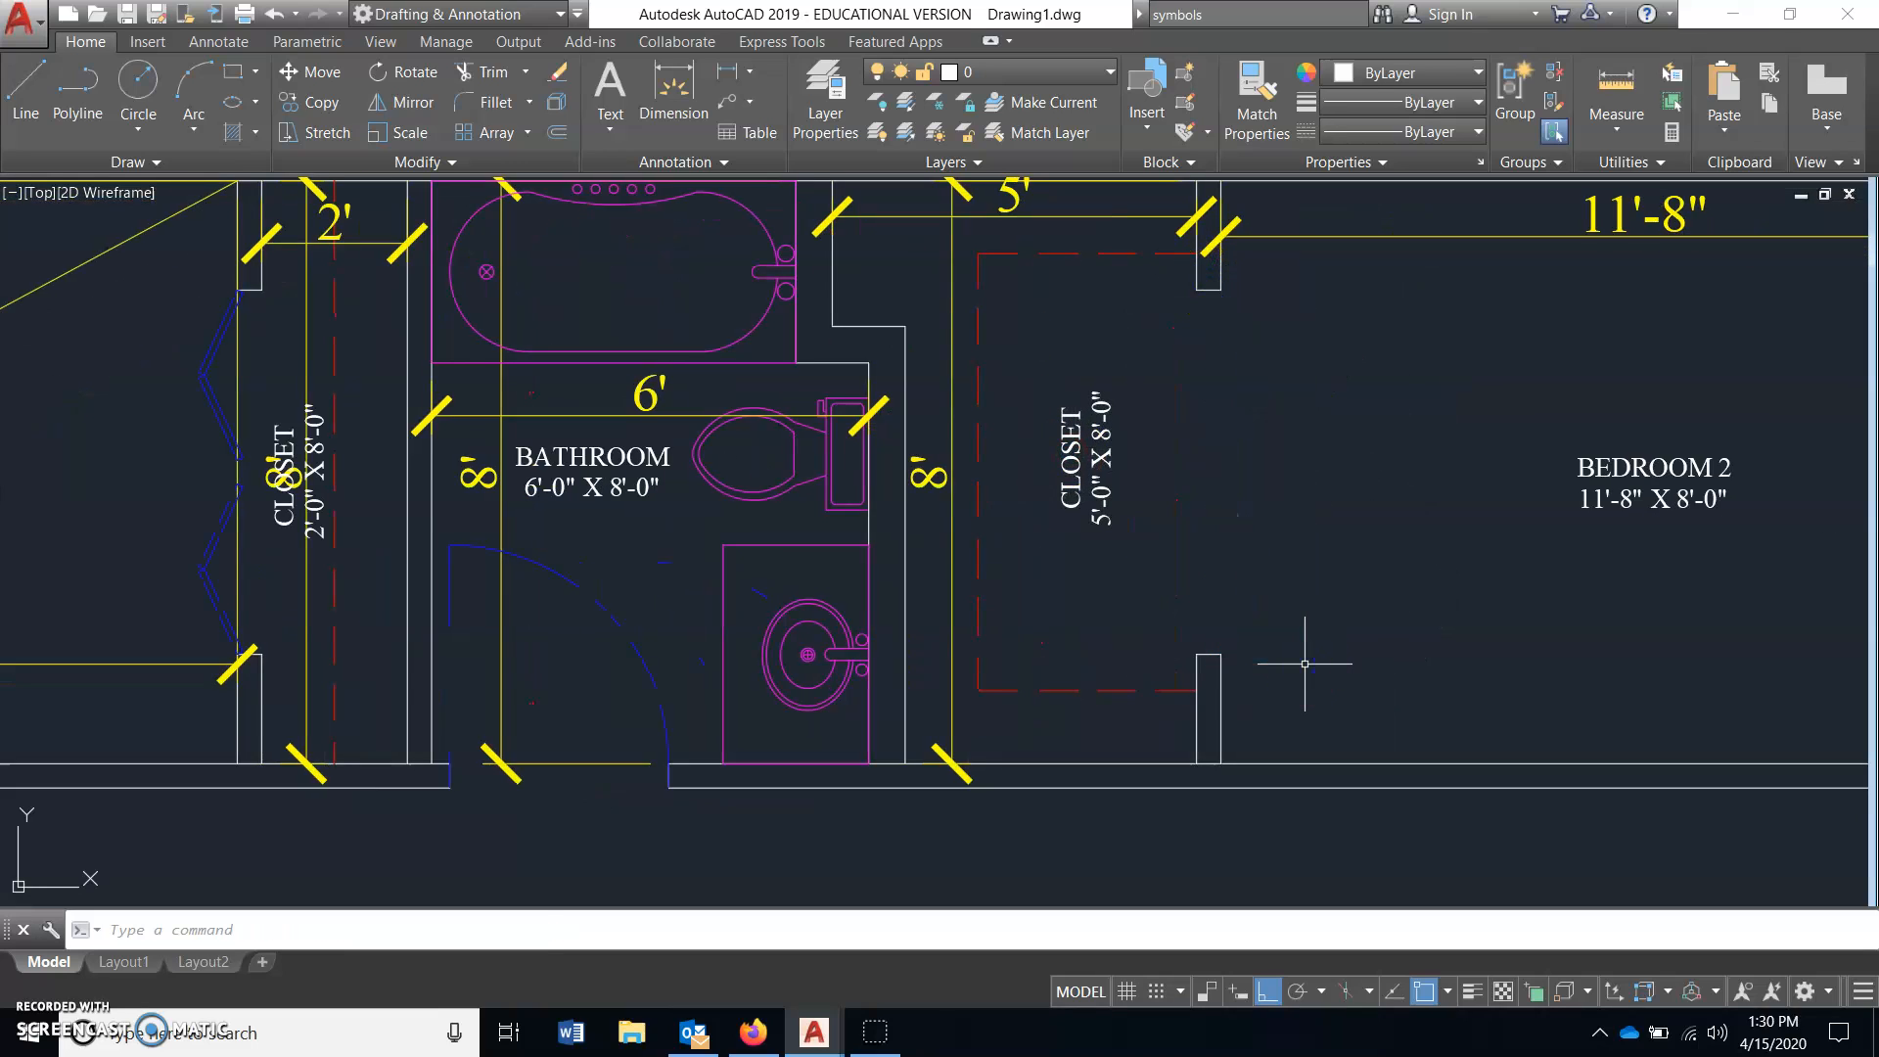
- Insert the 60 BI FOLD DOORS block at the bedroom-side corner of the upper jamb of Bedroom 2's closet opening
{"action": "left_click", "coordinate": [1159, 86]}
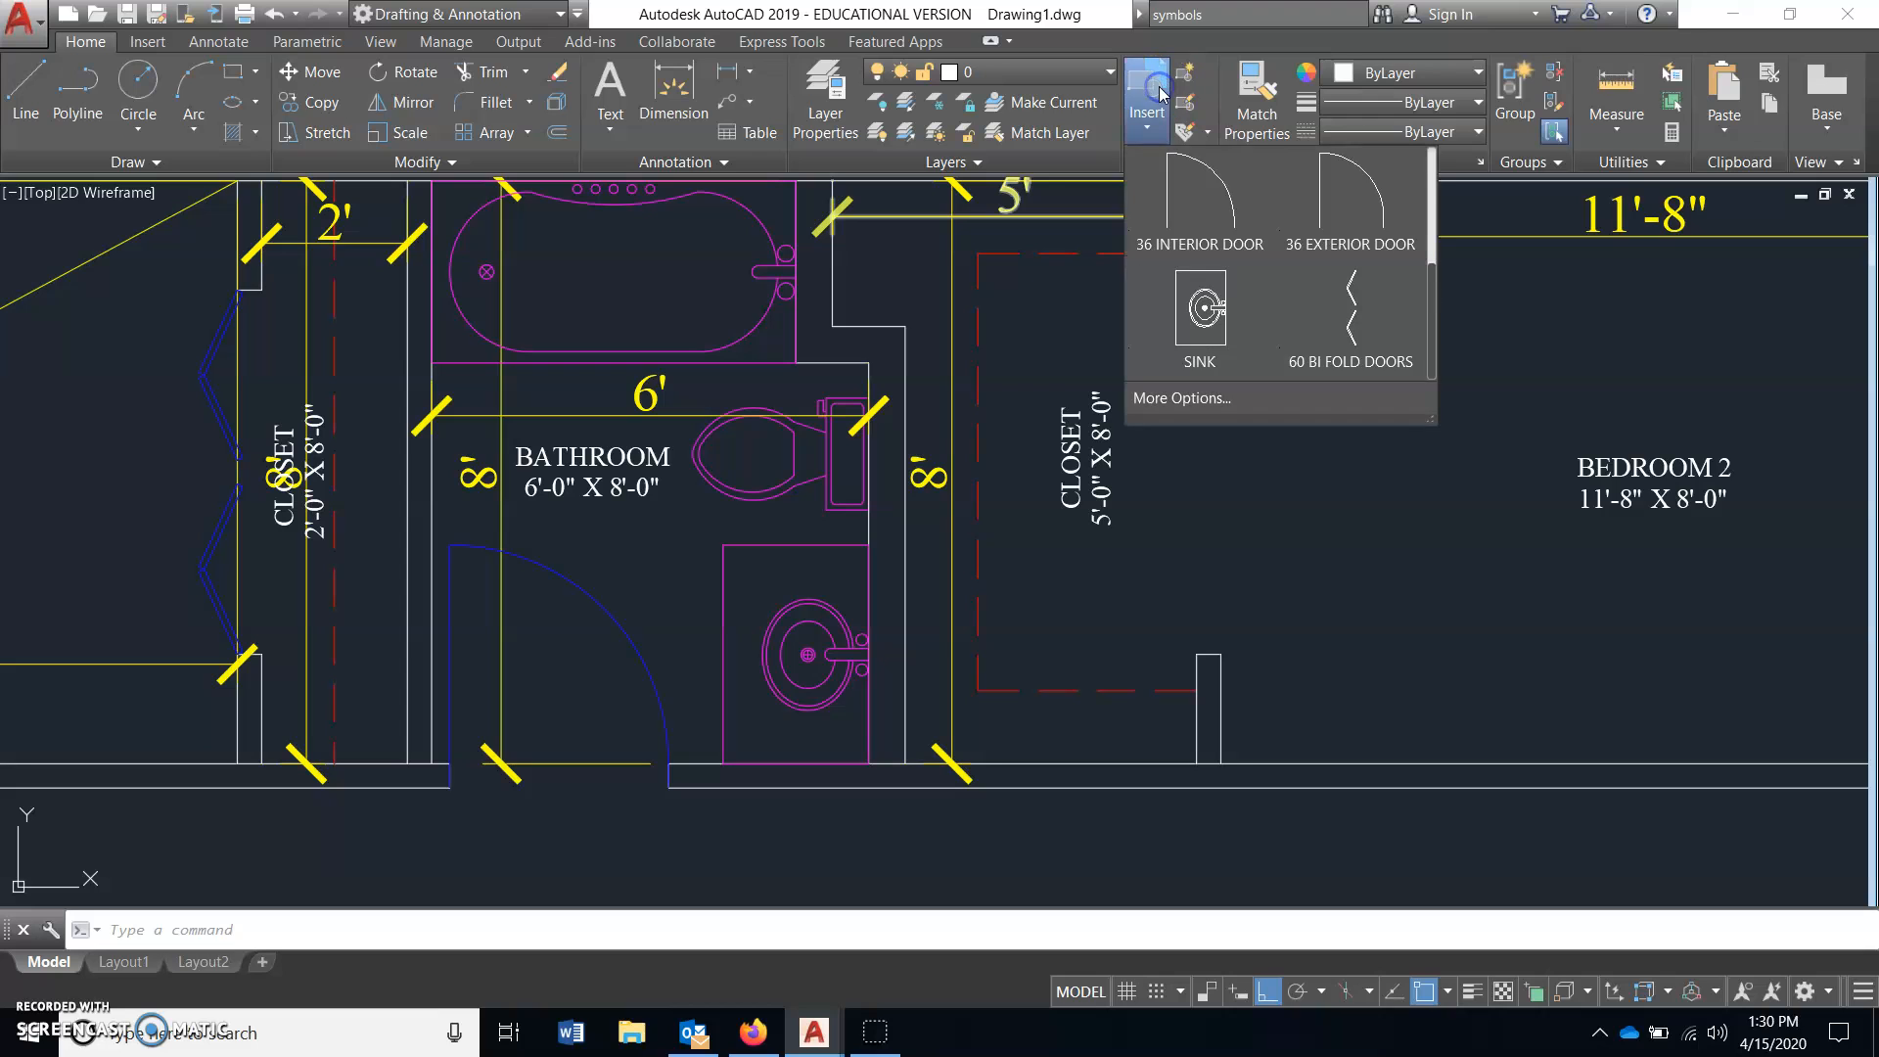
{"action": "left_click", "coordinate": [1397, 323]}
{"action": "scroll", "coordinate": [1262, 353], "scroll_direction": "up", "scroll_amount": 2}
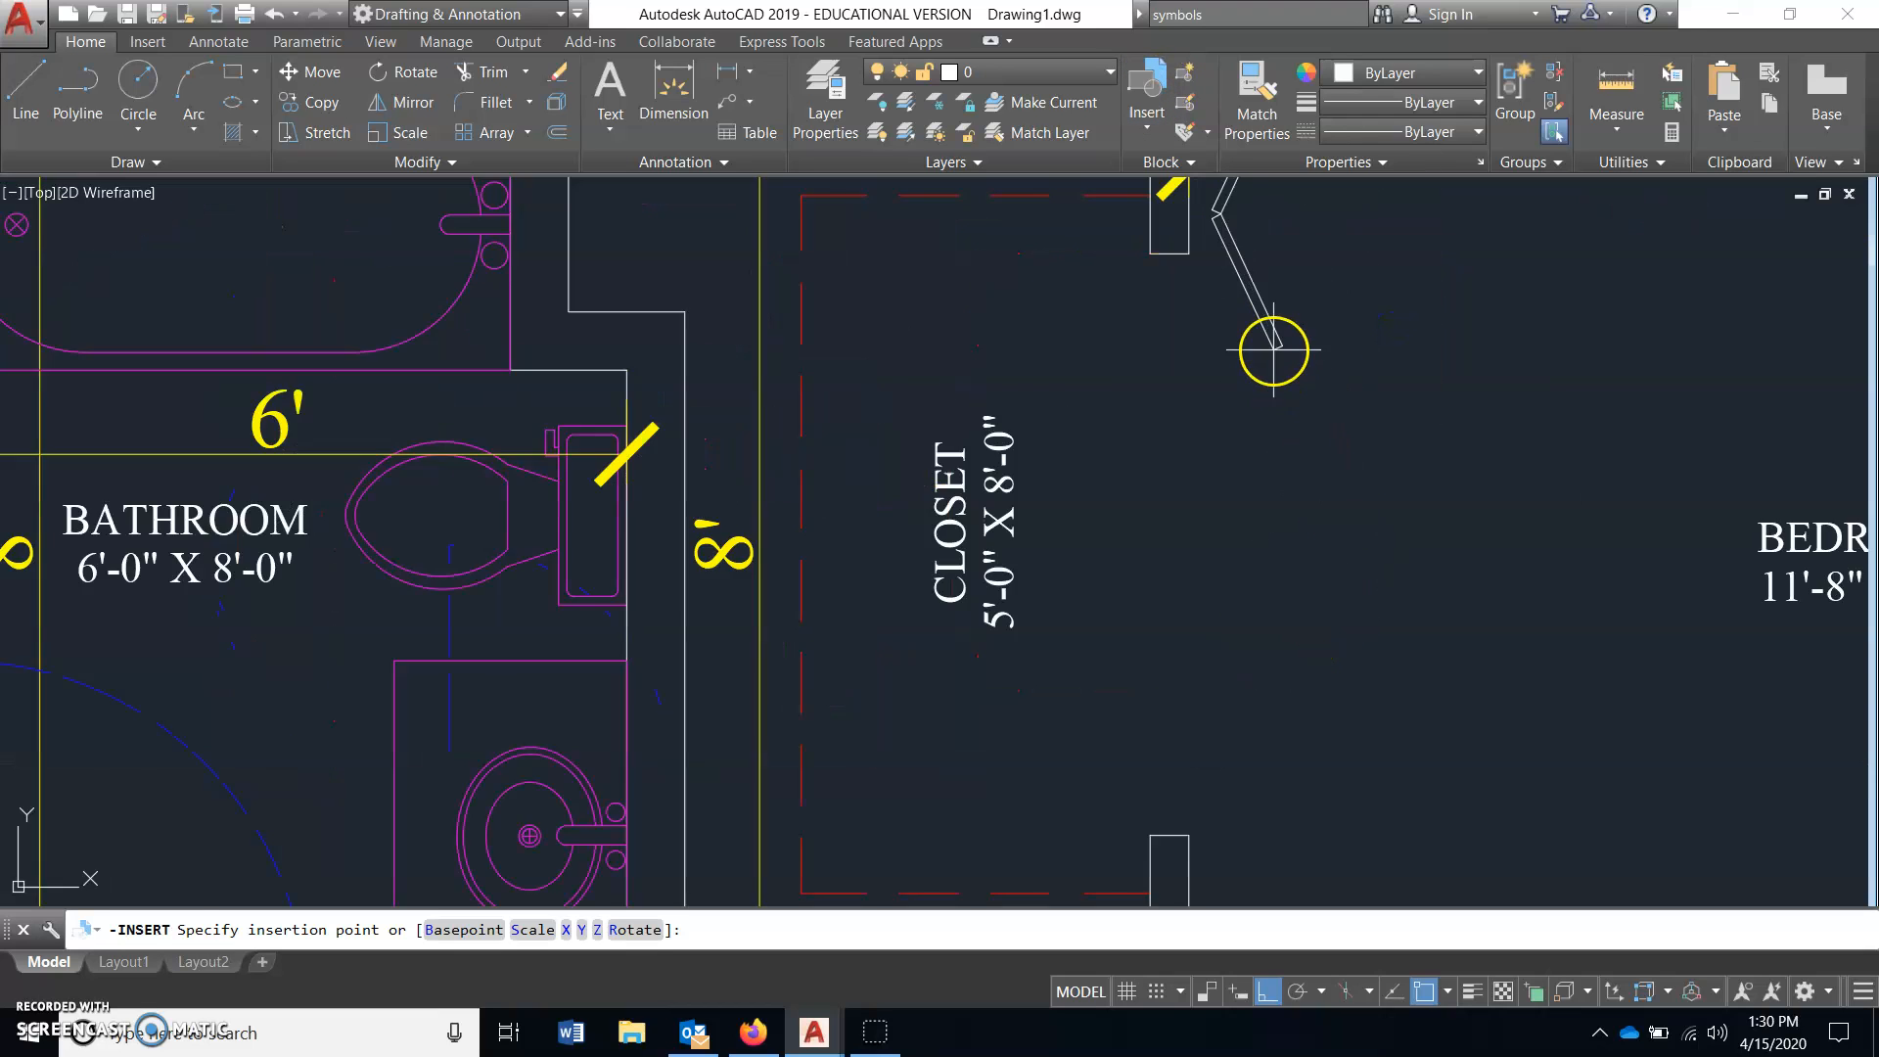
{"action": "middle_click_drag", "start_coordinate": [1259, 348], "coordinate": [1196, 537]}
{"action": "scroll", "coordinate": [1159, 472], "scroll_direction": "up", "scroll_amount": 2}
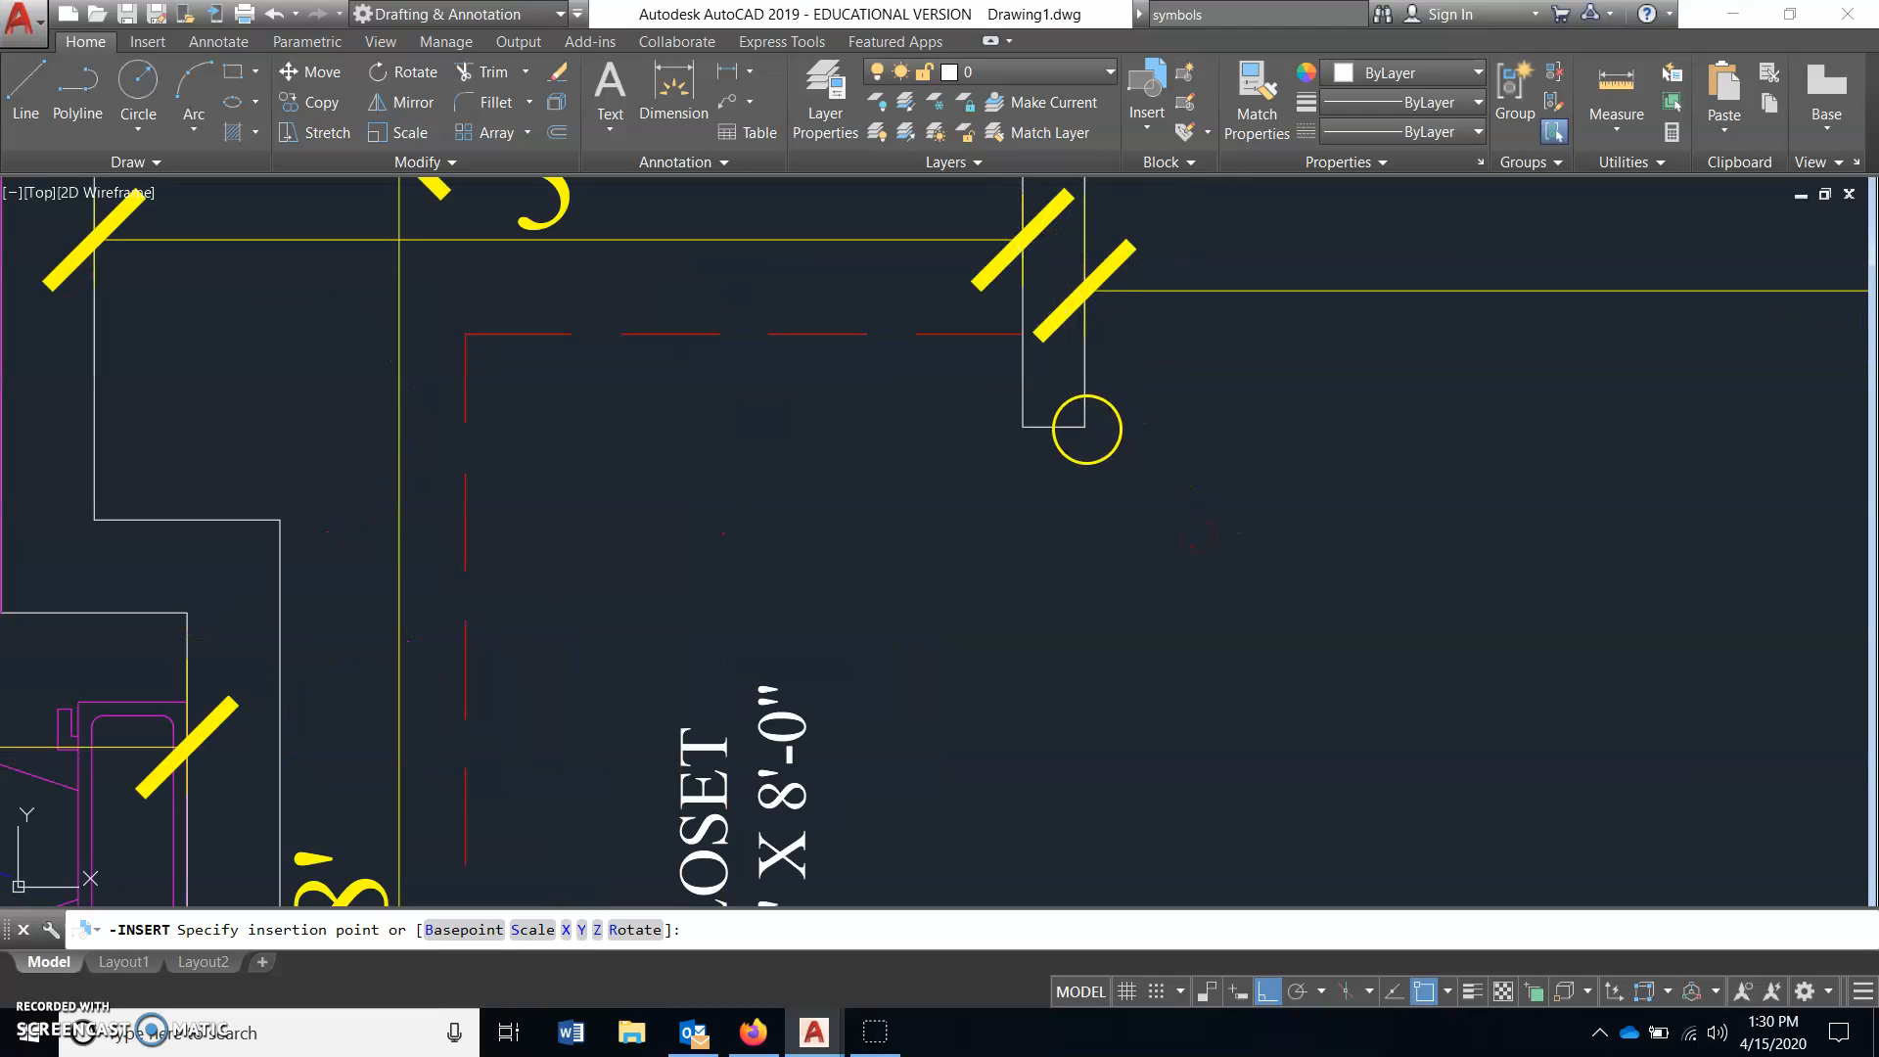
{"action": "left_click", "coordinate": [1086, 426]}
- Rotate the inserted bi-fold door block 180 degrees about its insertion point at the upper jamb corner of Bedroom 2's closet
{"action": "scroll", "coordinate": [1279, 443], "scroll_direction": "down", "scroll_amount": 3}
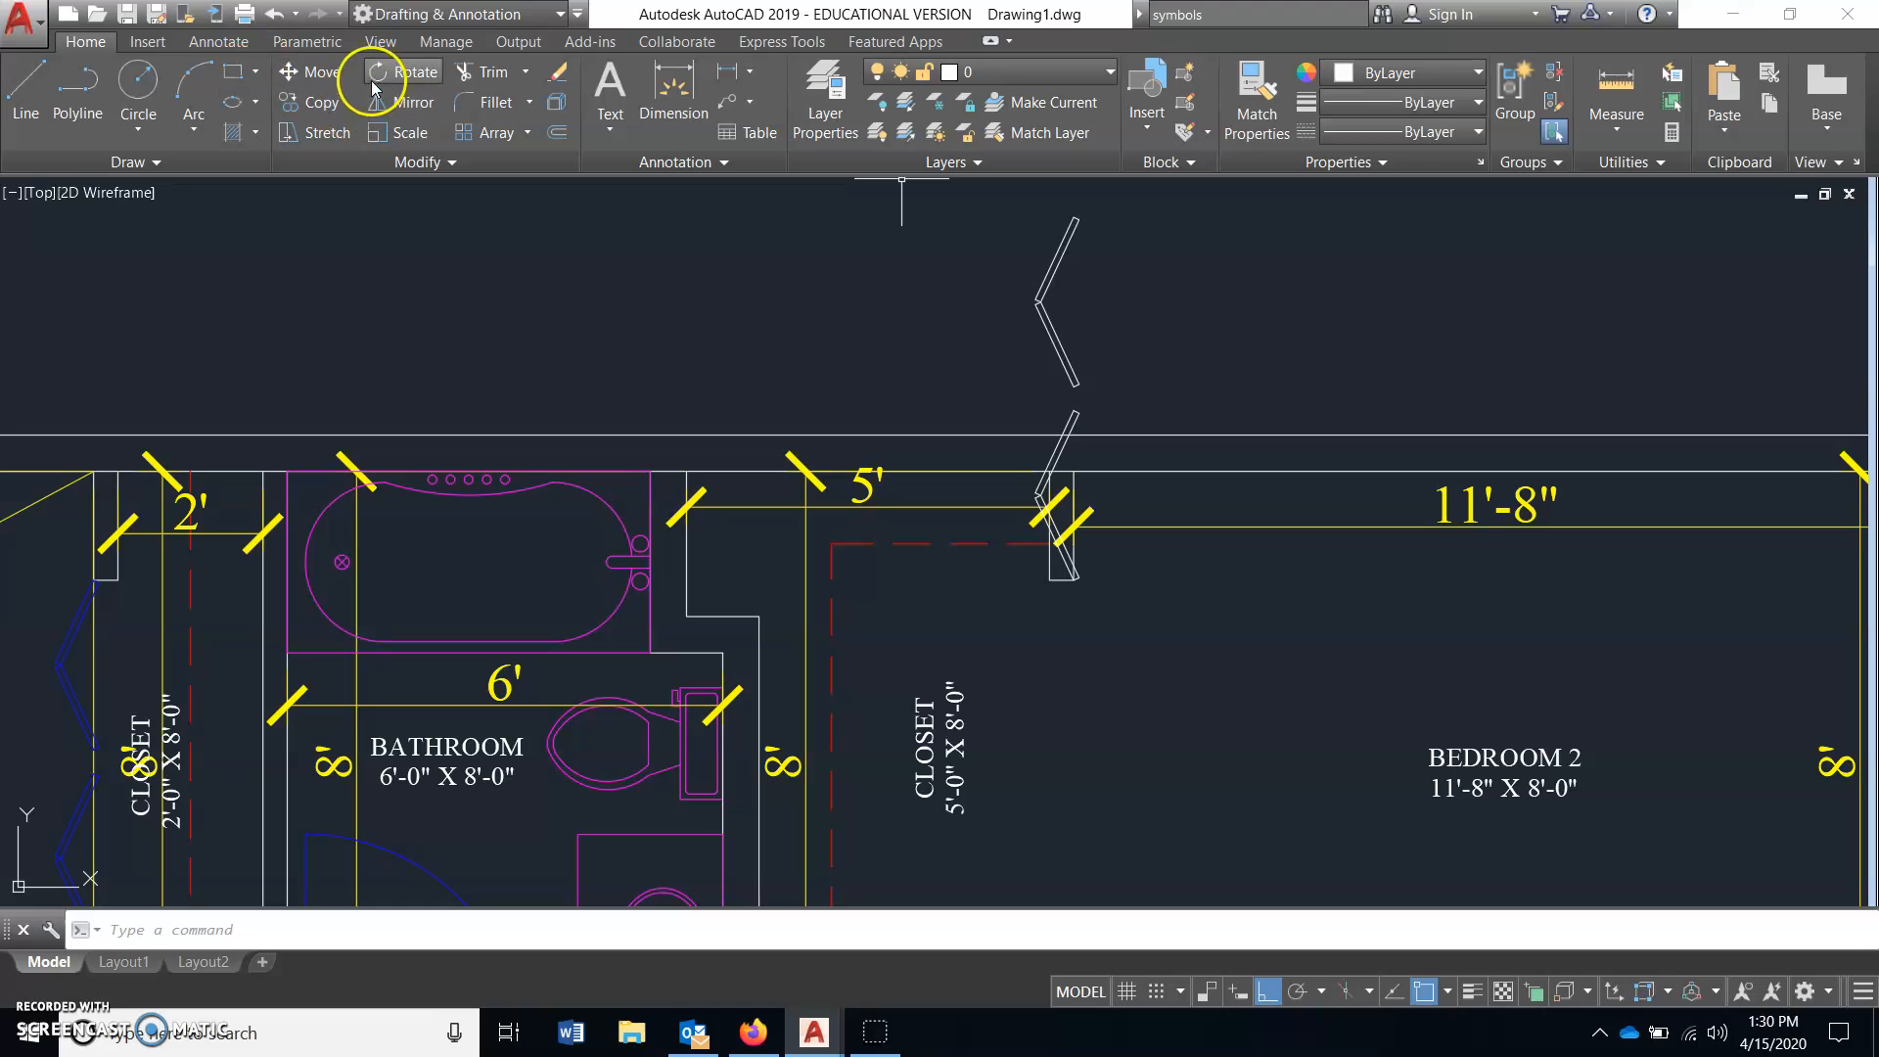
{"action": "left_click", "coordinate": [372, 86]}
{"action": "left_click", "coordinate": [1178, 341]}
{"action": "key", "text": "Return"}
{"action": "scroll", "coordinate": [1070, 512], "scroll_direction": "up", "scroll_amount": 5}
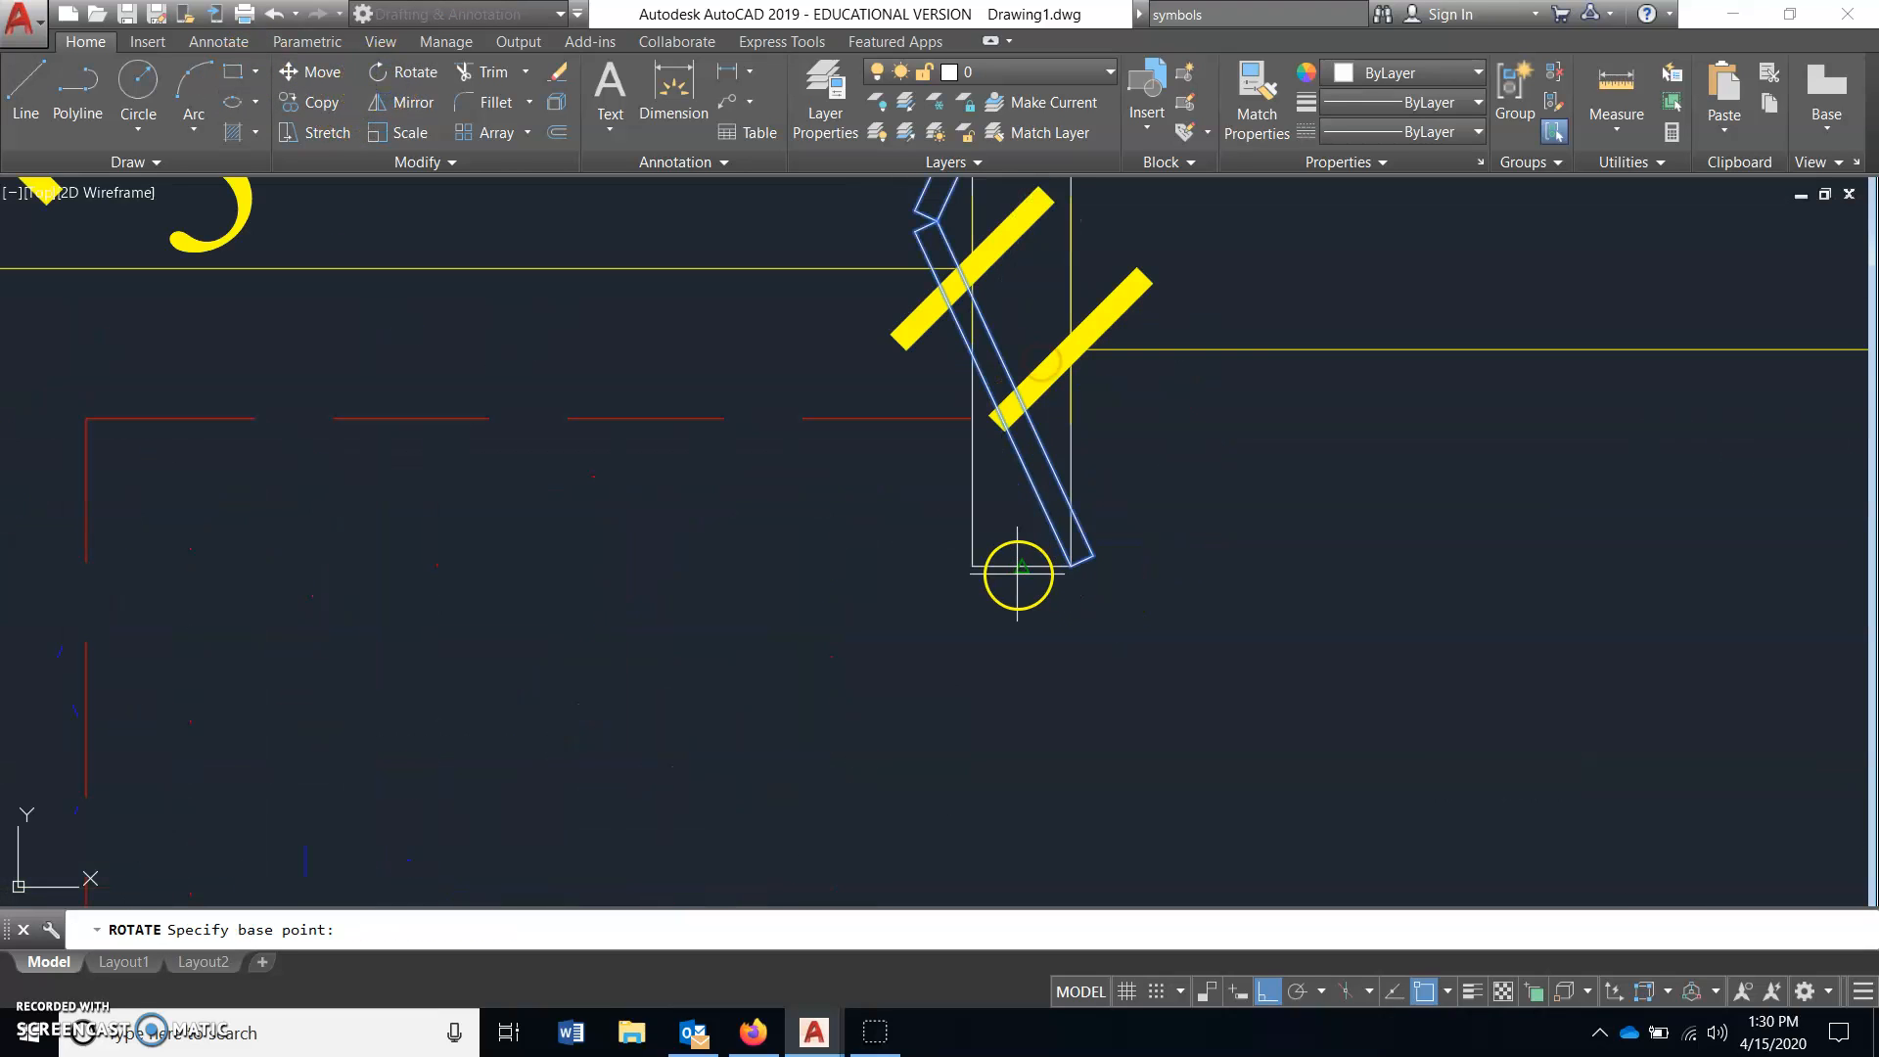
{"action": "left_click", "coordinate": [1072, 565]}
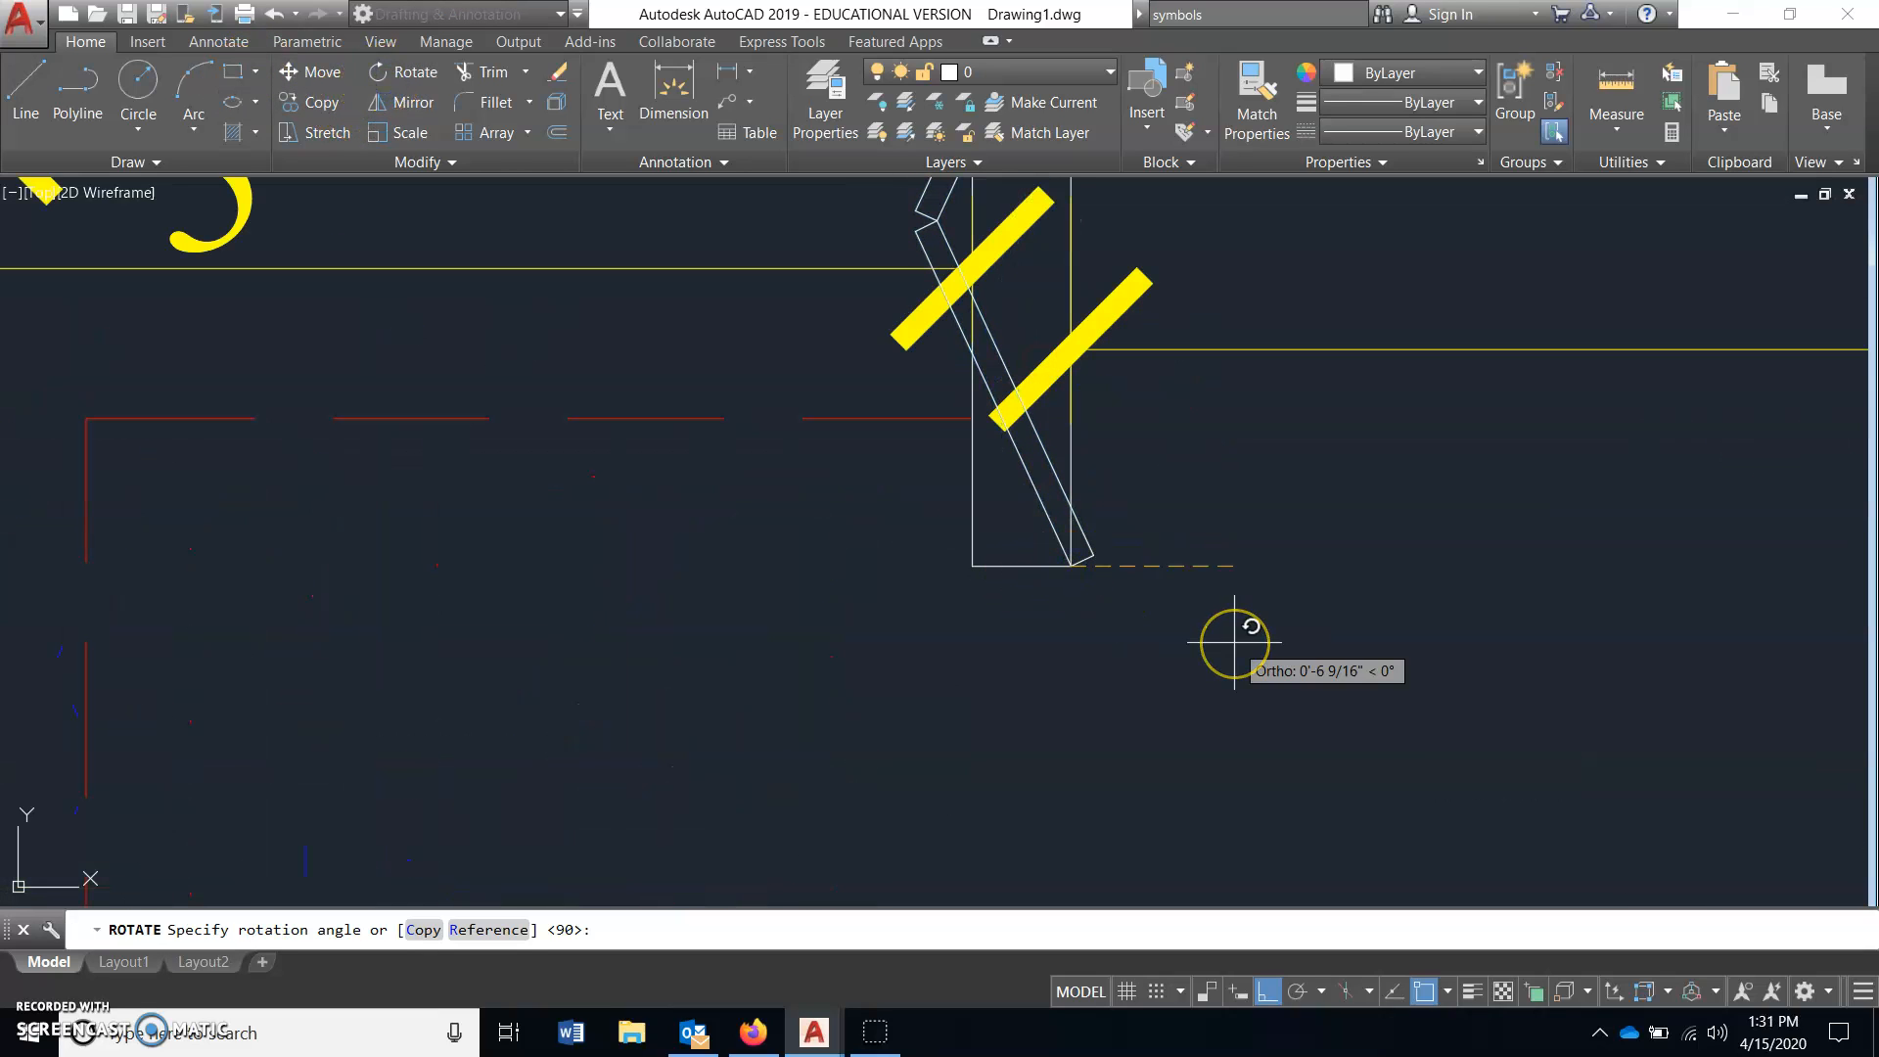
{"action": "type", "text": "180"}
{"action": "key", "text": "Return"}
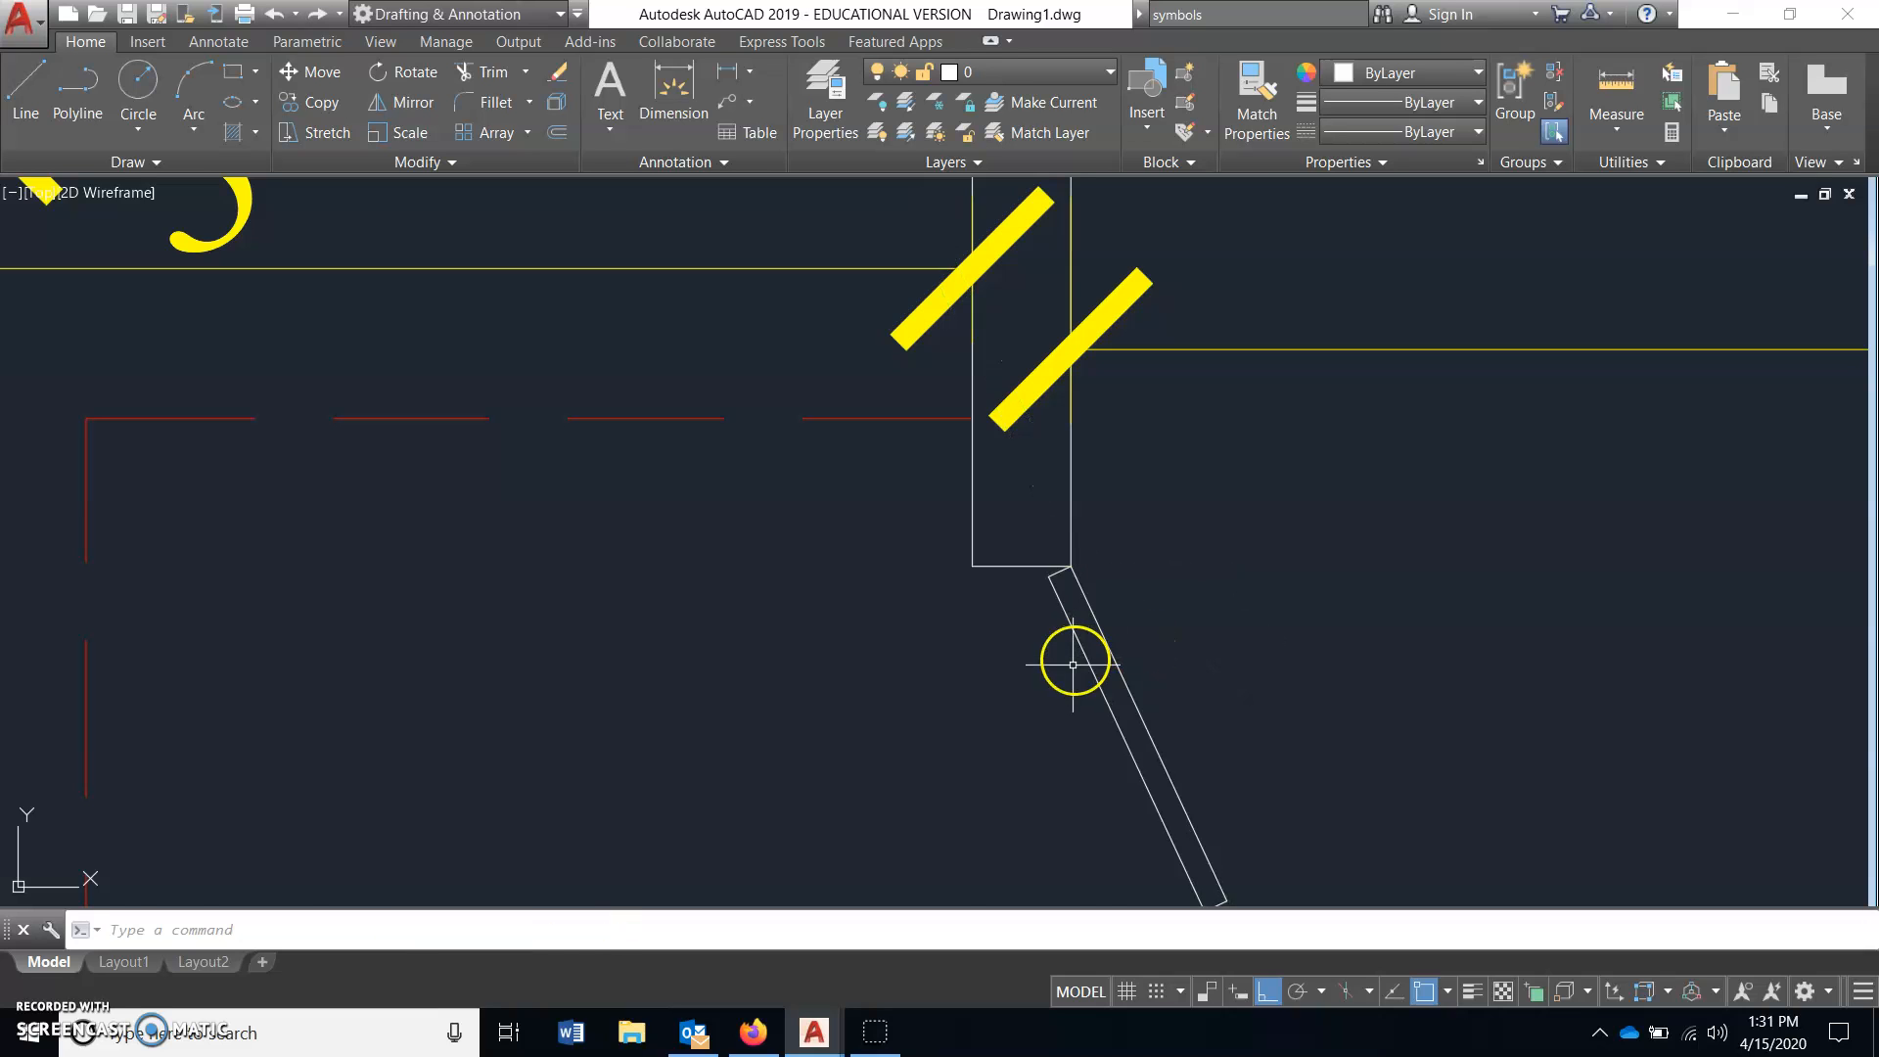
- Assign the bi-fold door block at Bedroom 2's closet to the DOORS & WINDOWS layer and clear the selection
{"action": "scroll", "coordinate": [973, 231], "scroll_direction": "down", "scroll_amount": 3}
{"action": "scroll", "coordinate": [940, 465], "scroll_direction": "up", "scroll_amount": 3}
{"action": "scroll", "coordinate": [925, 509], "scroll_direction": "up", "scroll_amount": 1}
{"action": "scroll", "coordinate": [1066, 453], "scroll_direction": "down", "scroll_amount": 4}
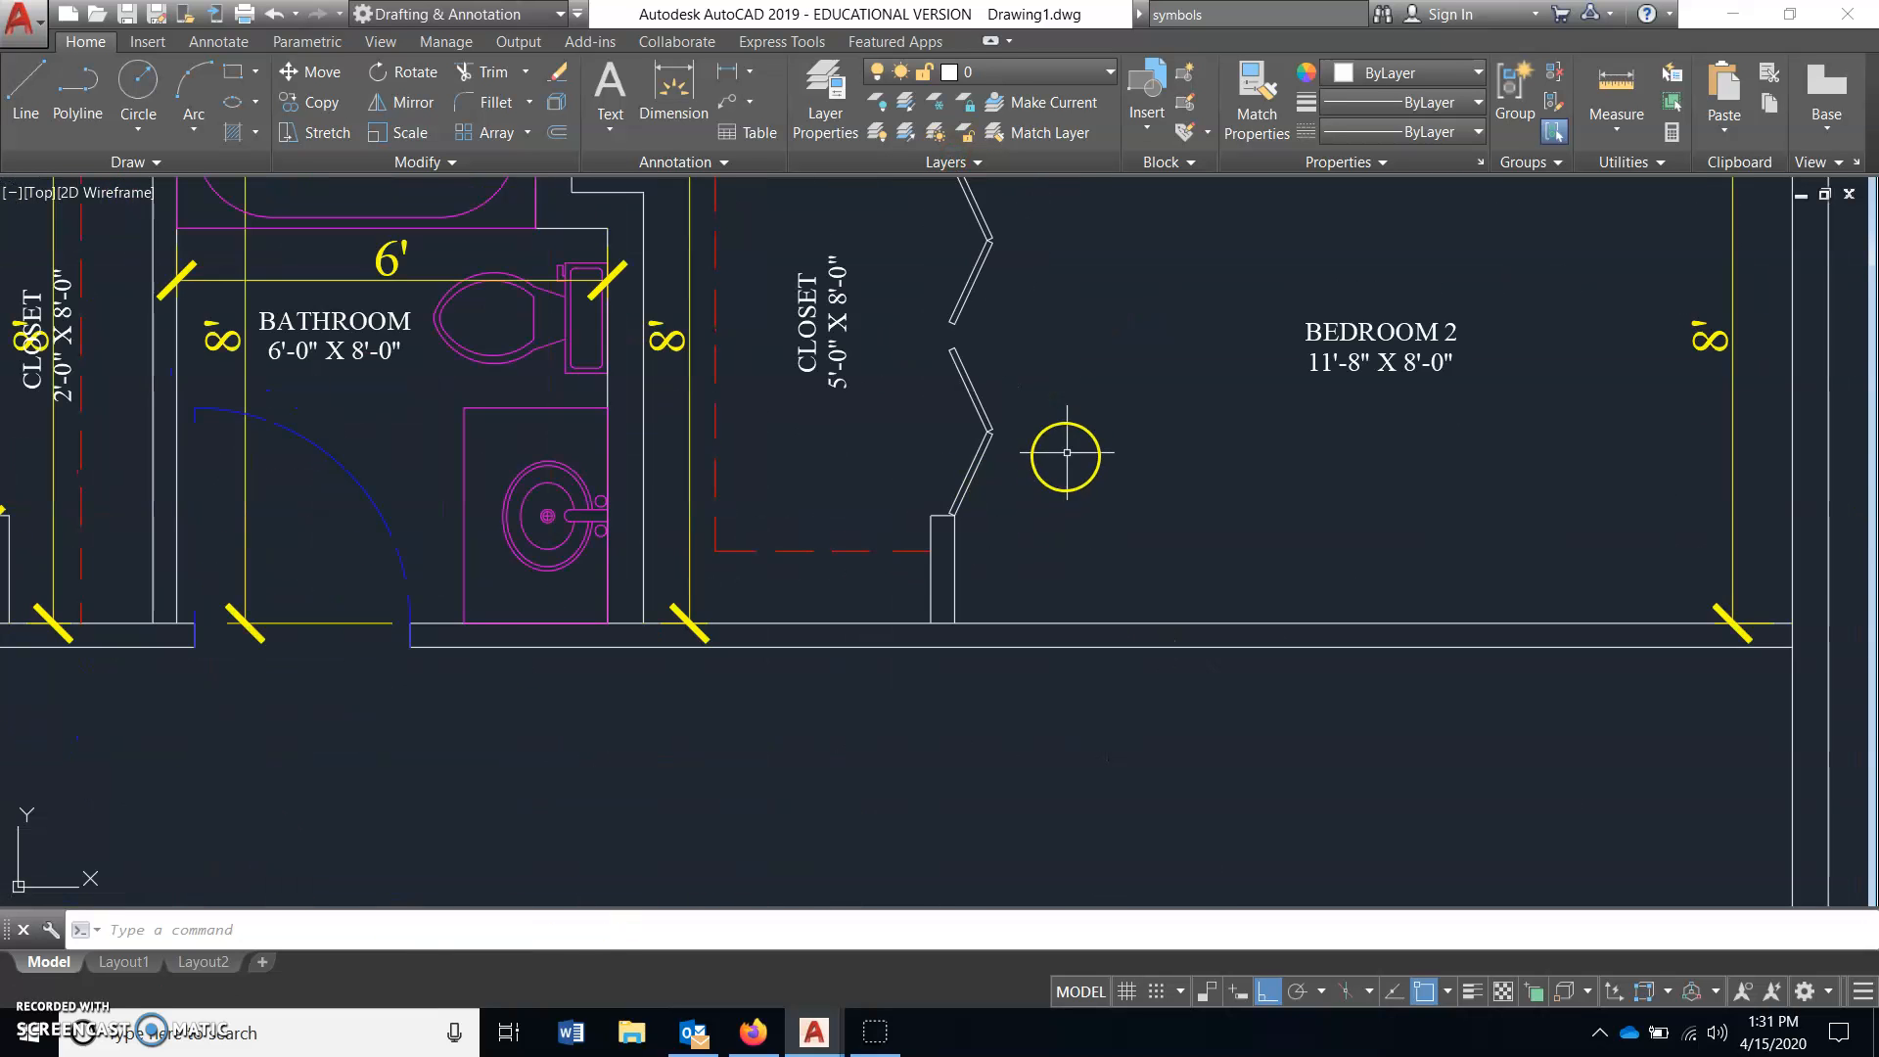
{"action": "scroll", "coordinate": [1008, 461], "scroll_direction": "up", "scroll_amount": 1}
{"action": "left_click", "coordinate": [979, 71]}
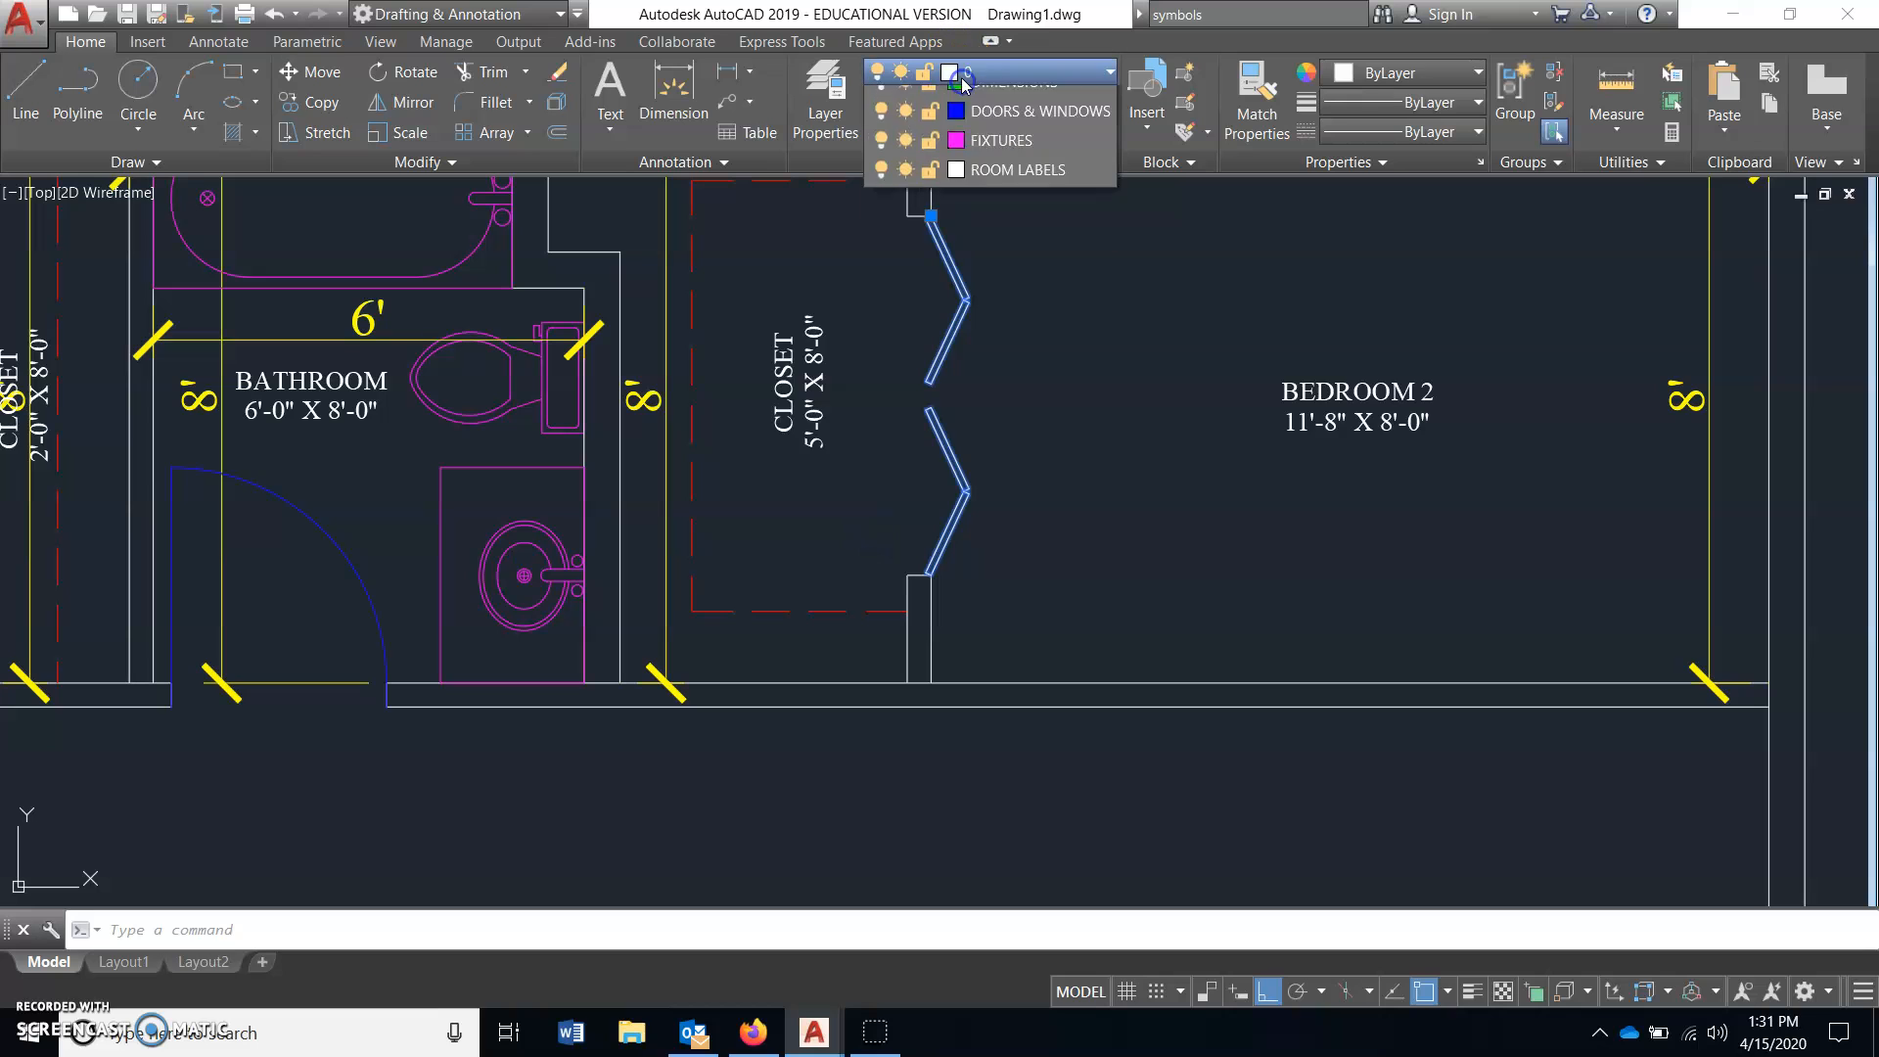
{"action": "left_click", "coordinate": [1020, 247]}
{"action": "key", "text": "Escape"}
{"action": "scroll", "coordinate": [1067, 445], "scroll_direction": "down", "scroll_amount": 5}
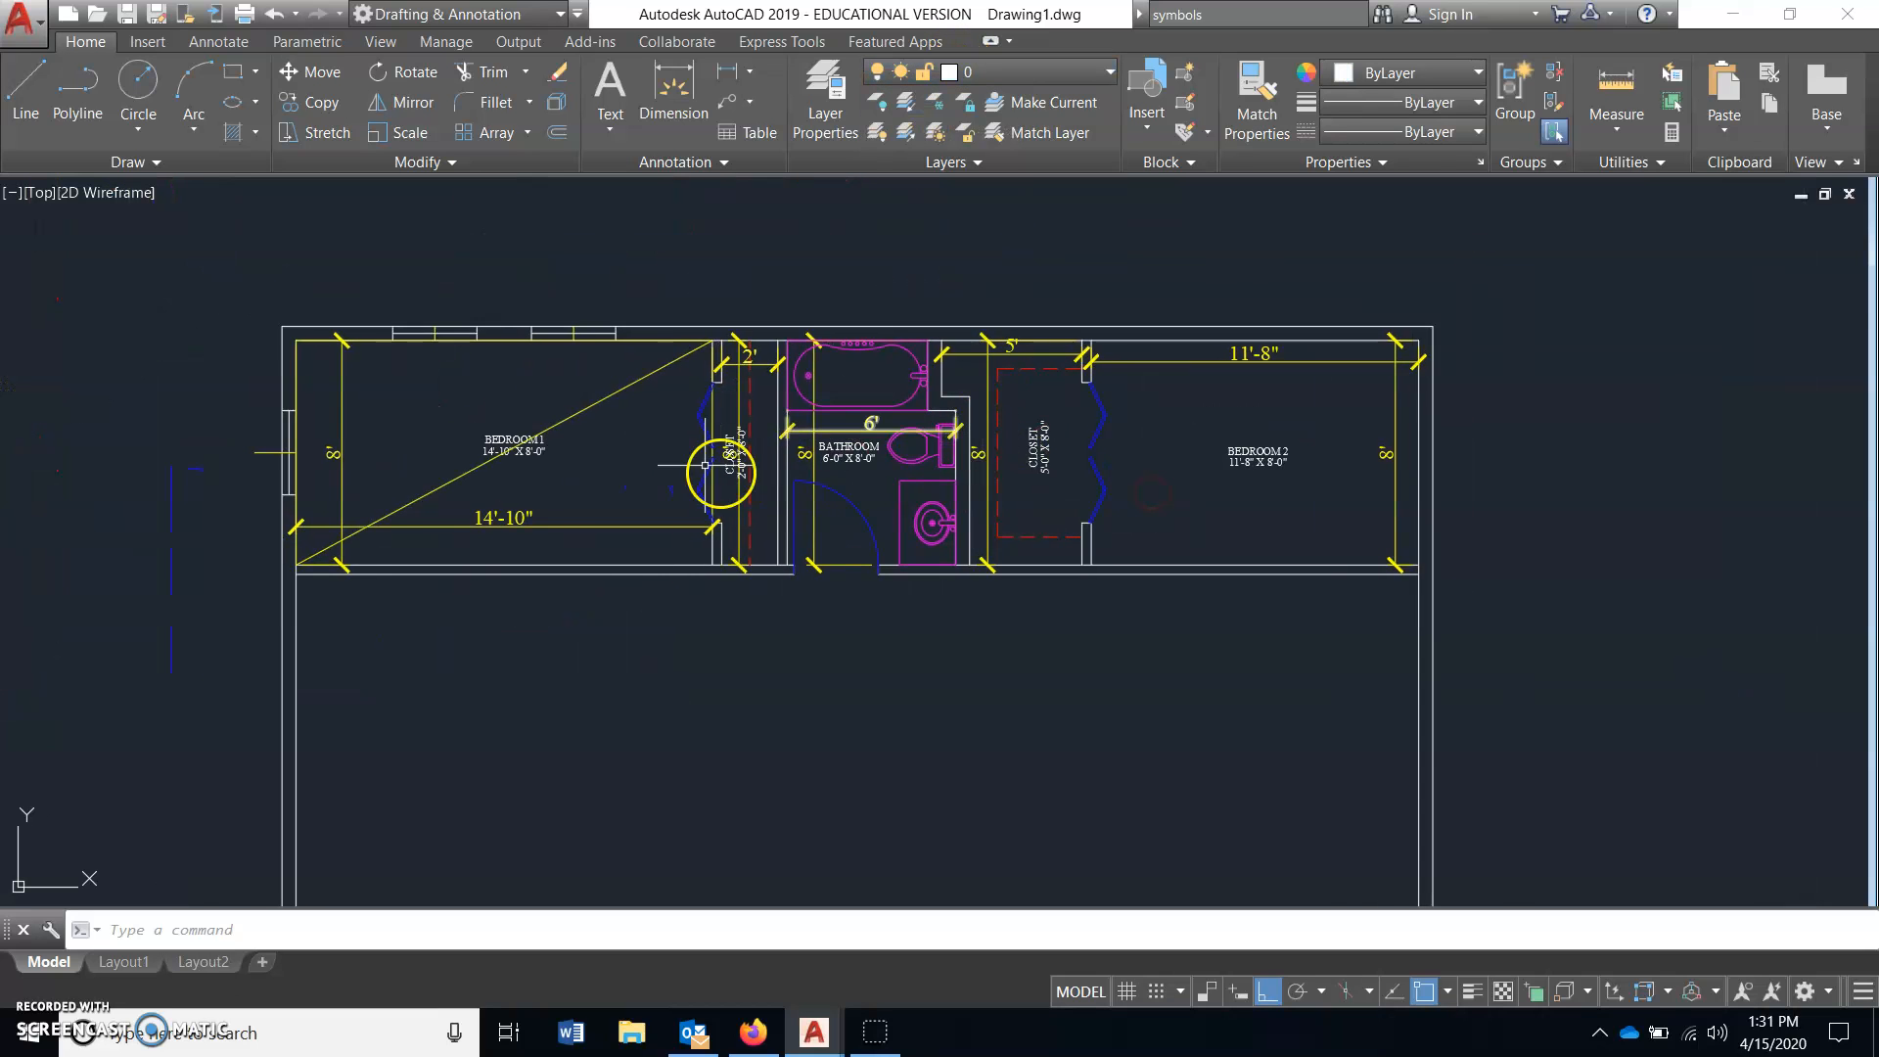